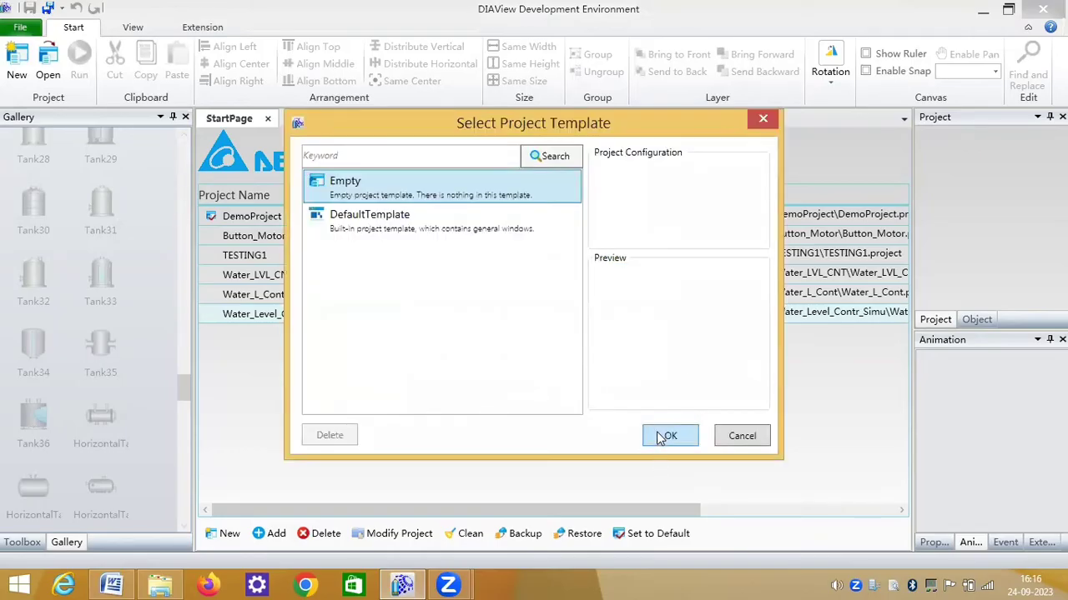
- Create the project from the Empty template and add a new window to it
click(659, 437)
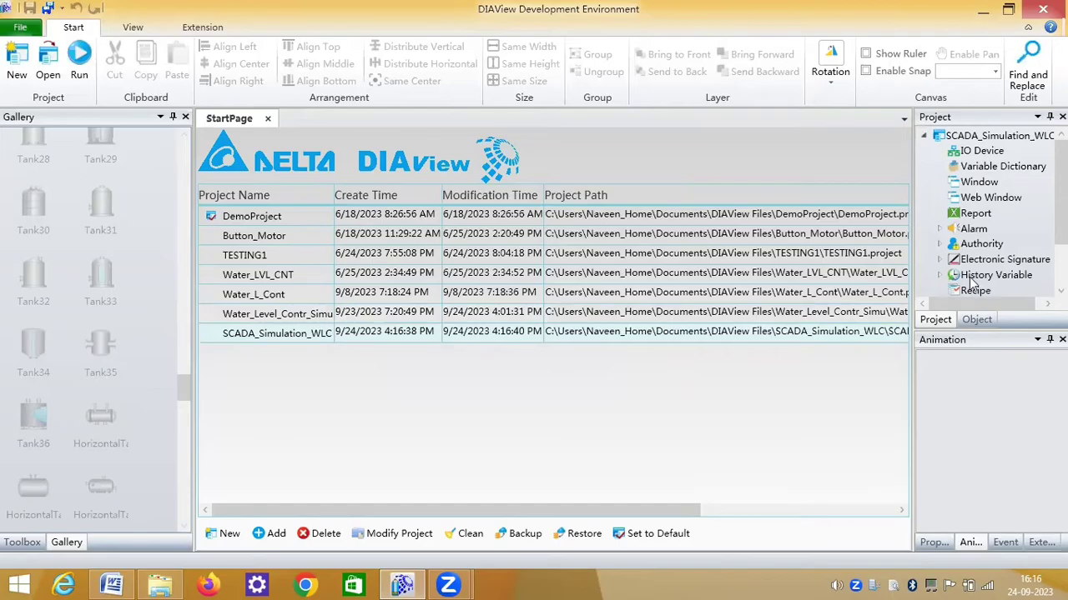
click(967, 184)
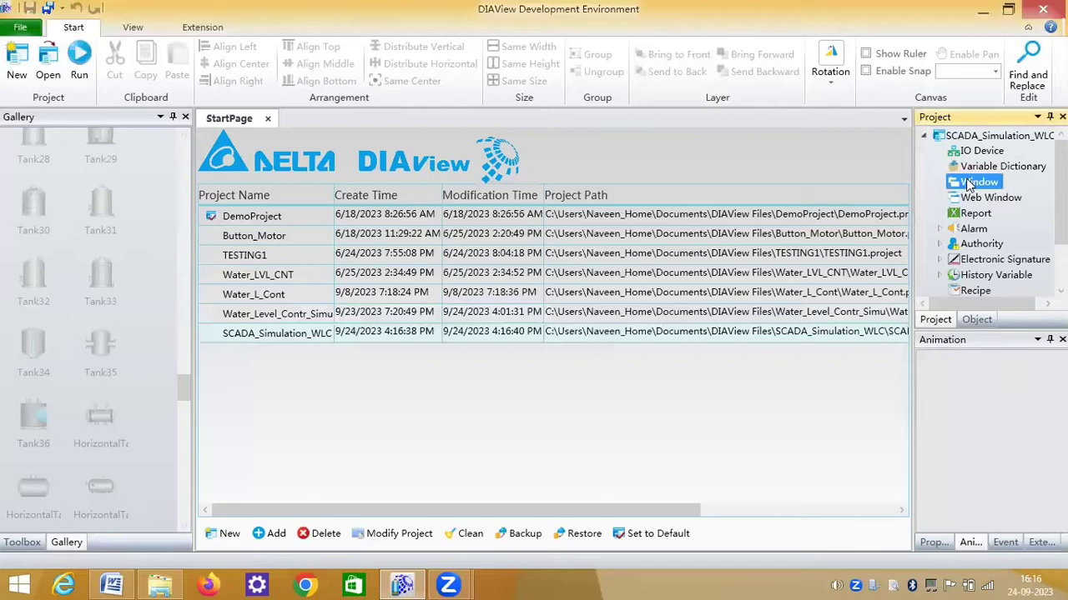
right_click(968, 185)
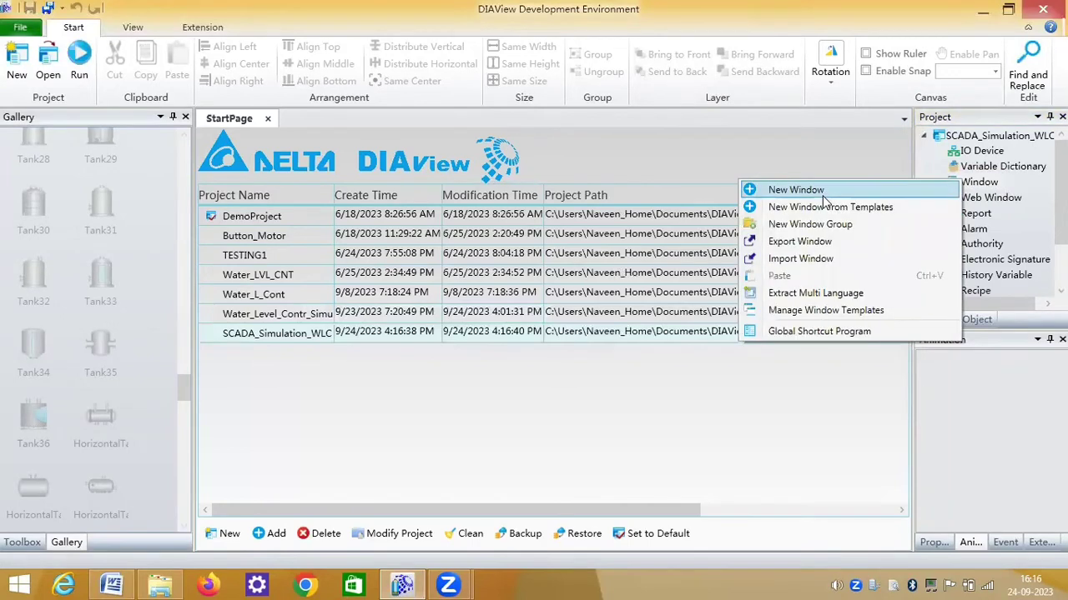
click(796, 190)
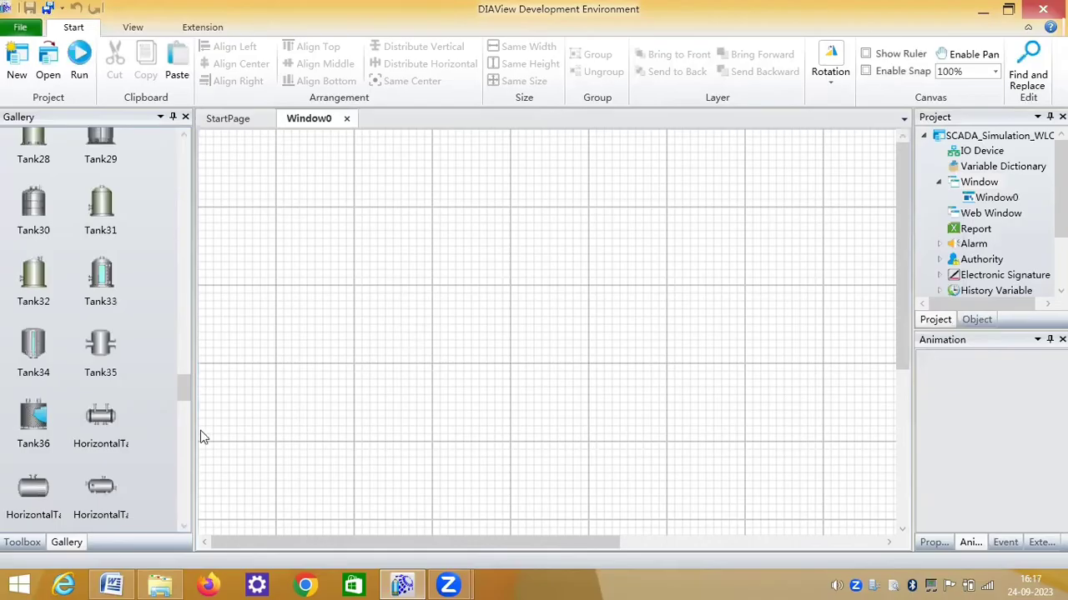
- Place a red Button2 from the Button Switch gallery category near the upper-left corner of the window's canvas
click(85, 503)
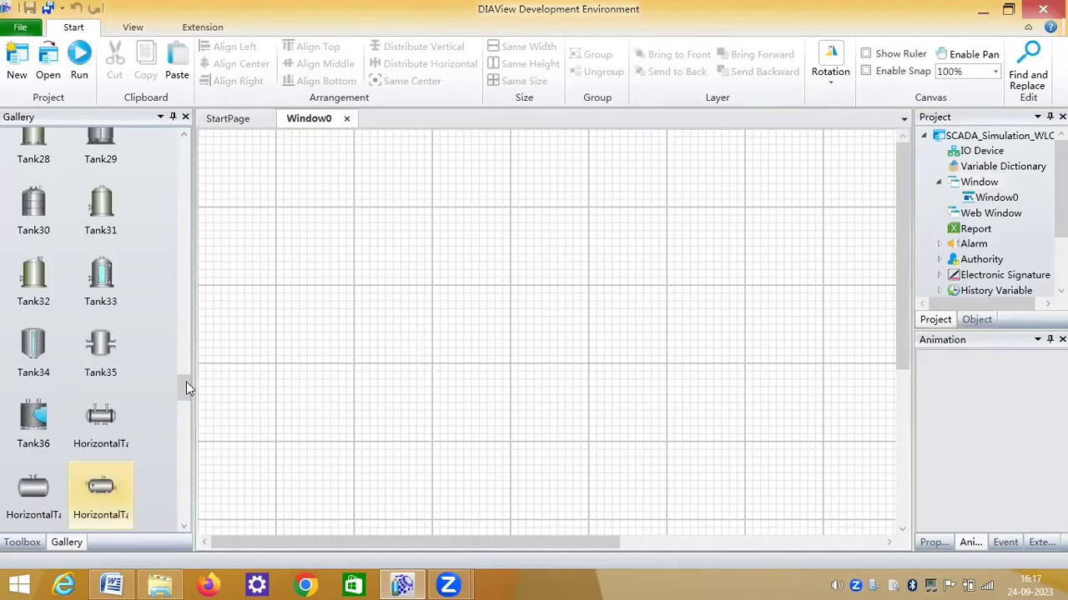
scroll(22, 190, up, 10)
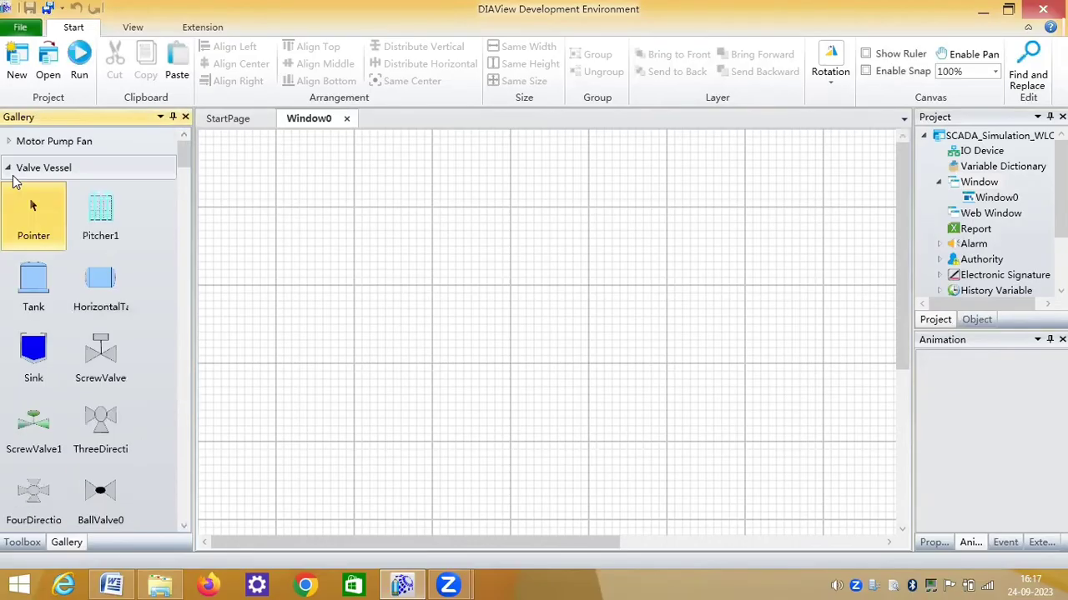
click(10, 169)
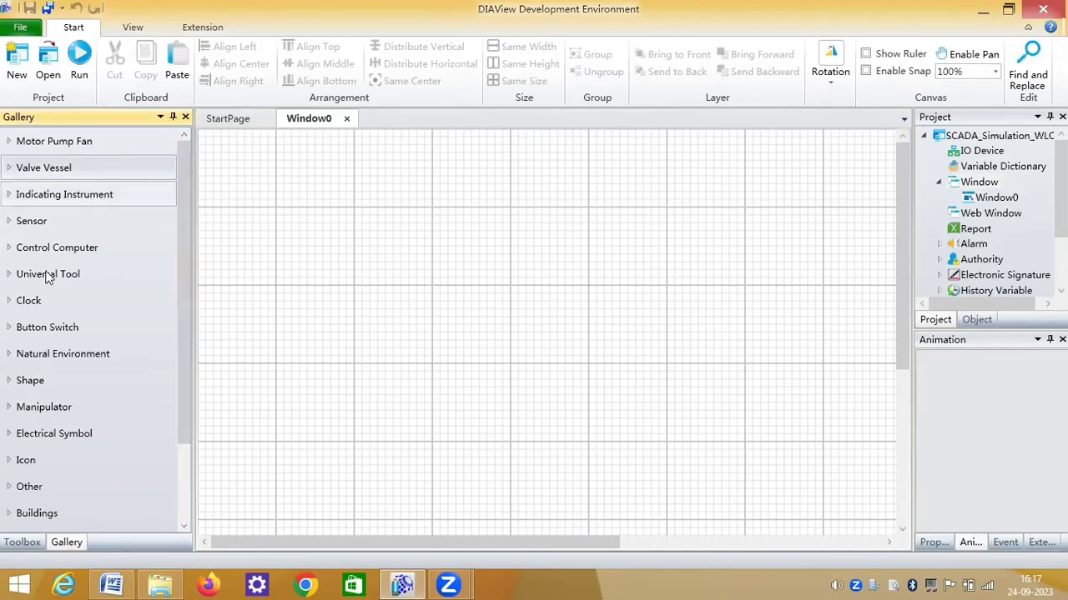
click(10, 328)
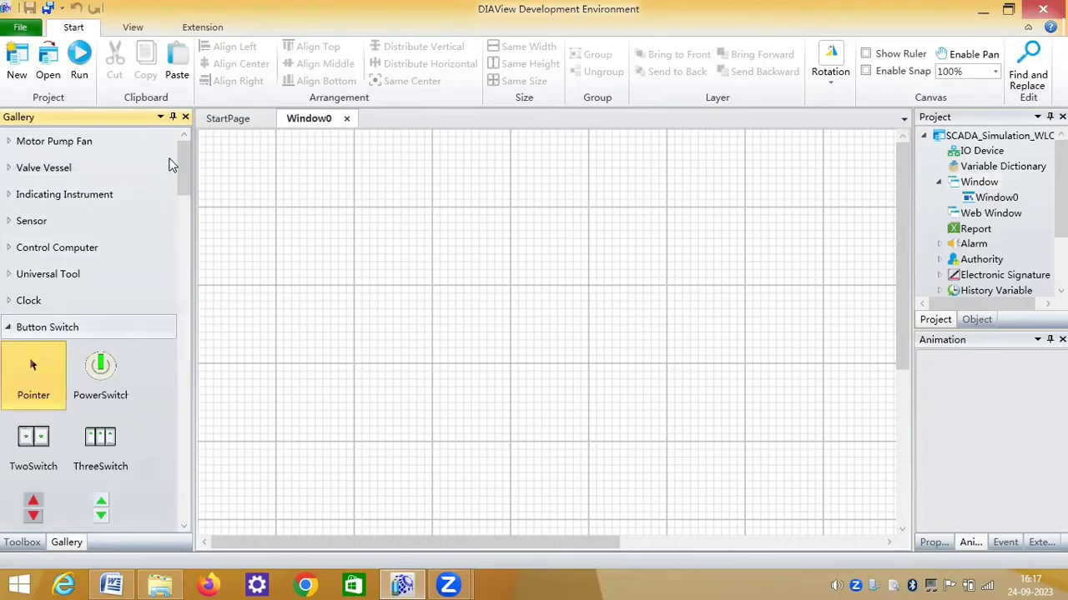
drag(180, 166, 181, 247)
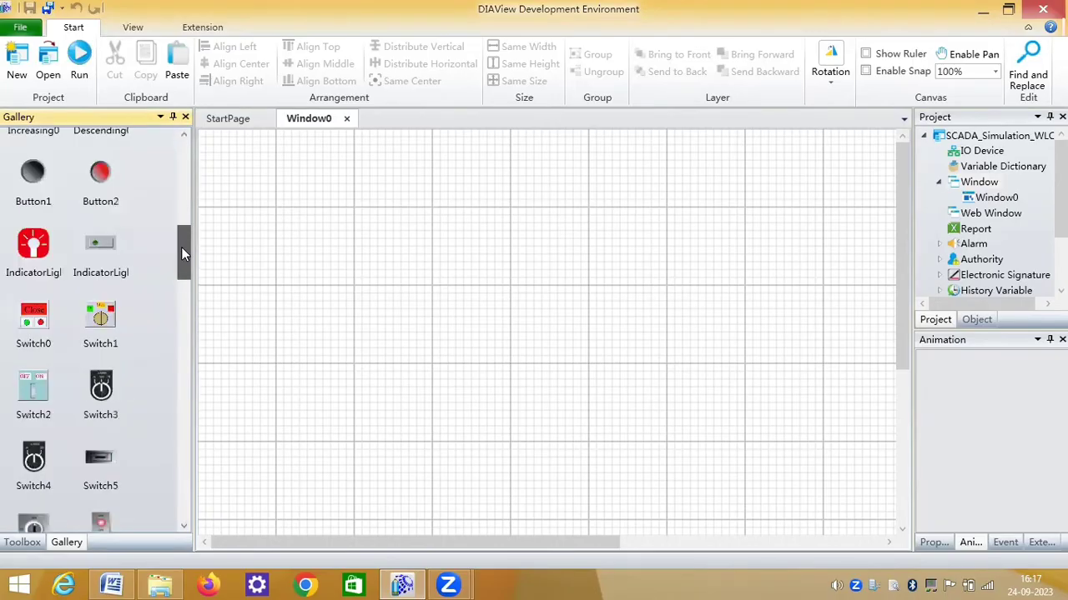
drag(100, 180, 292, 231)
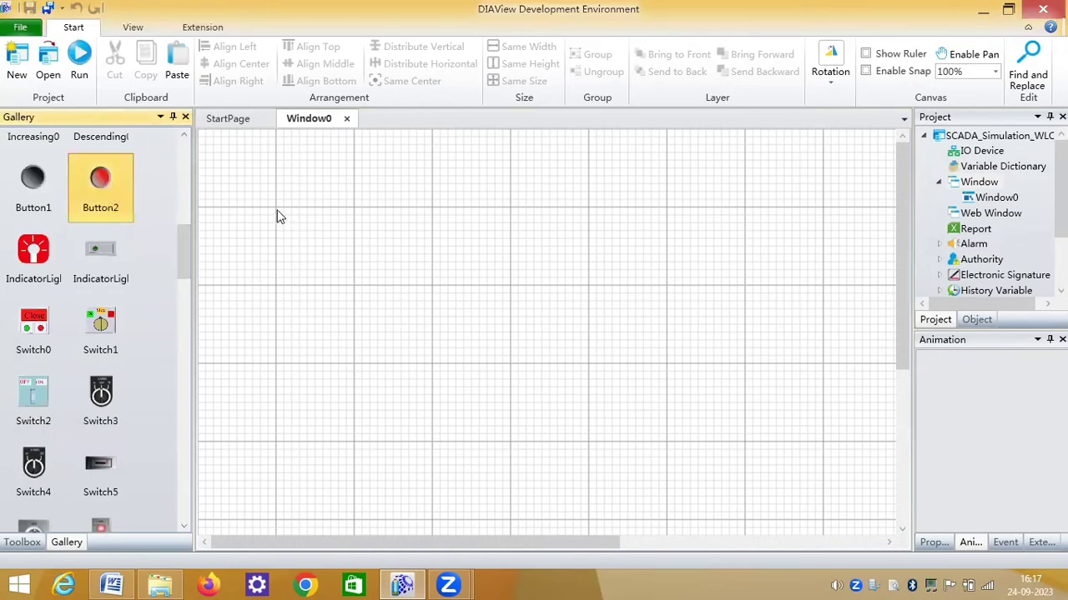
click(348, 285)
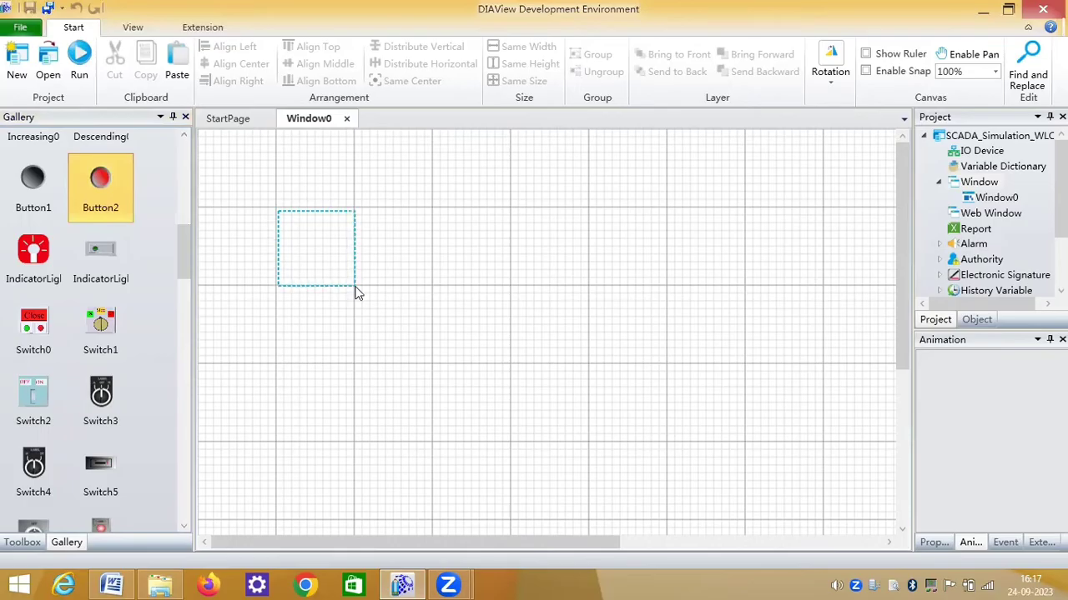
drag(278, 210, 355, 287)
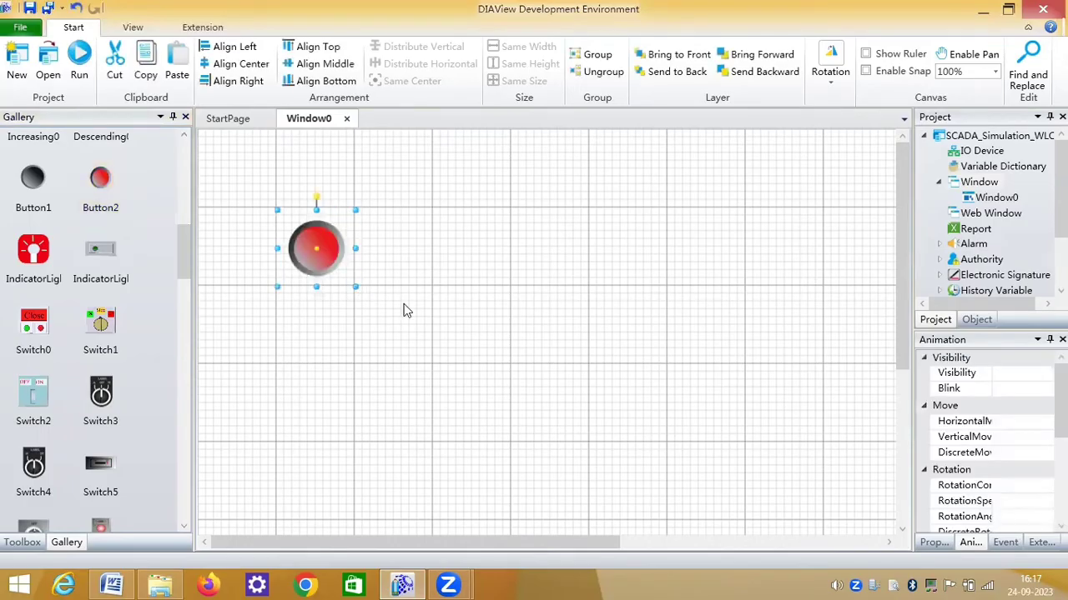
- Duplicate the red button and place the copy beside the original, to its right at about the same height
click(324, 282)
double_click(321, 261)
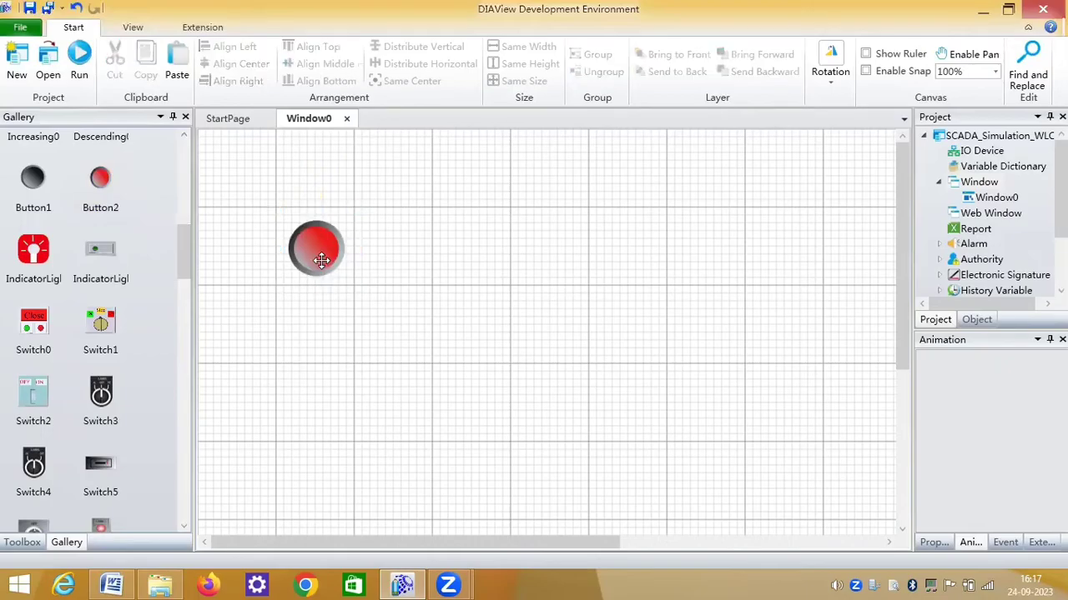
click(321, 261)
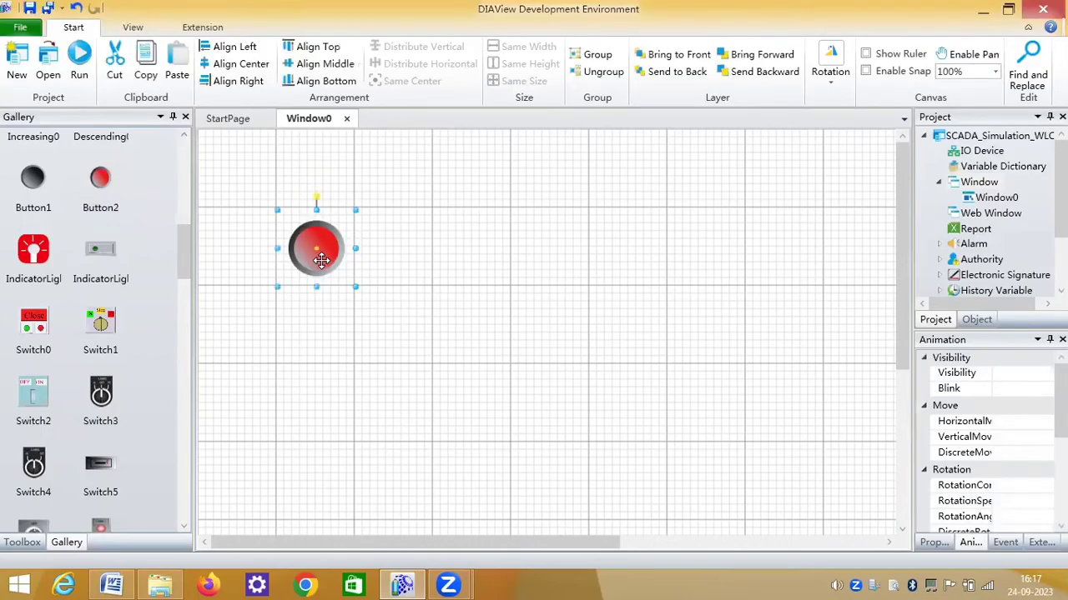
click(394, 255)
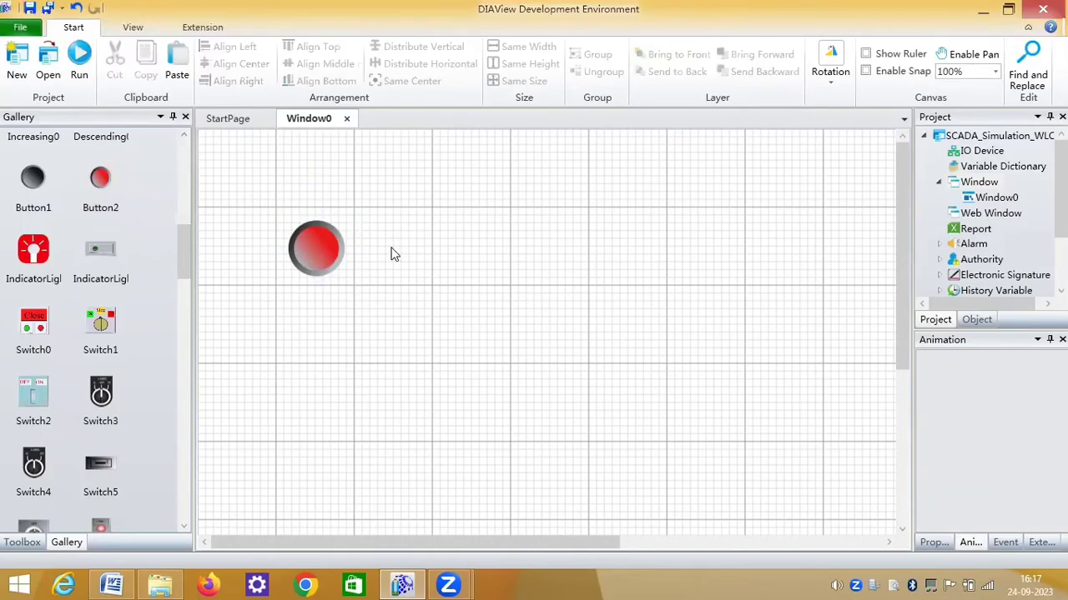
click(318, 258)
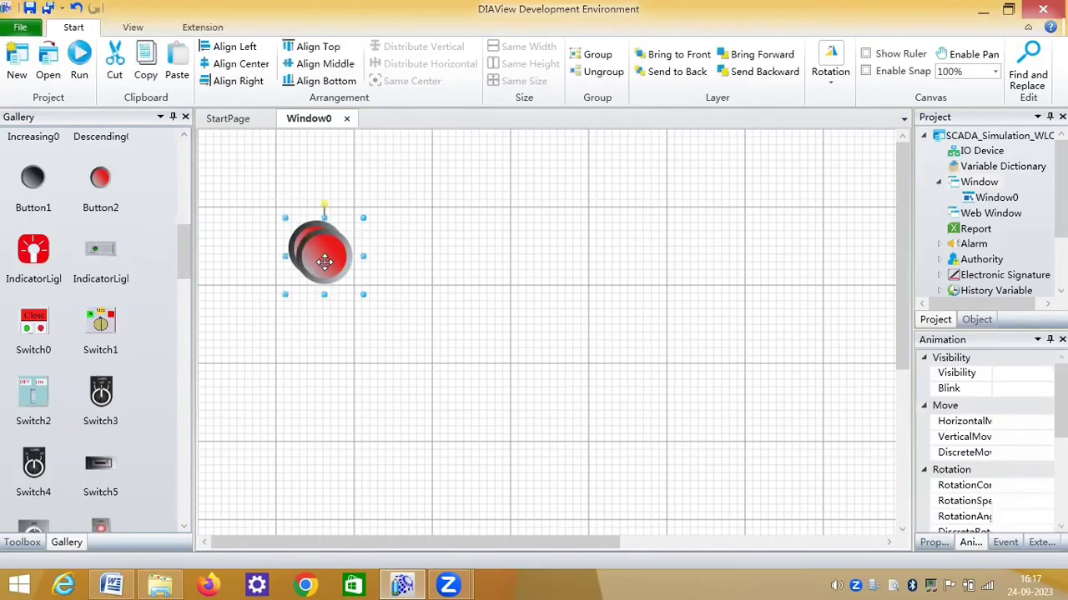
mouse_move(415, 254)
mouse_down()
mouse_move(405, 256)
mouse_move(418, 255)
mouse_up()
click(418, 254)
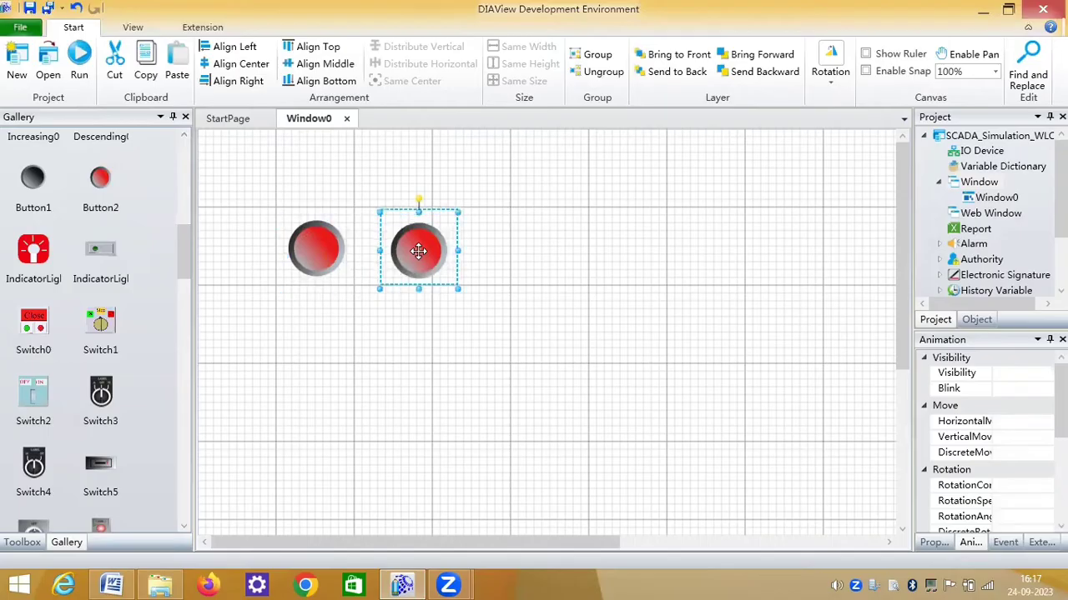
click(483, 516)
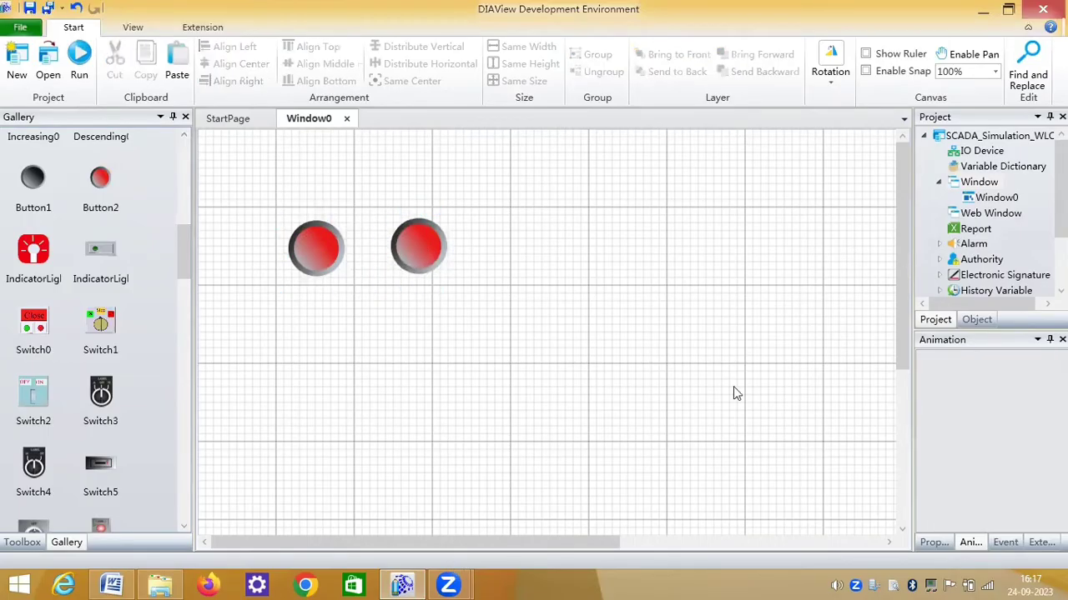
- Draw an Elevate1 tower from the Valve Vessel gallery category on the empty canvas area well to the right of the buttons
drag(570, 548, 737, 536)
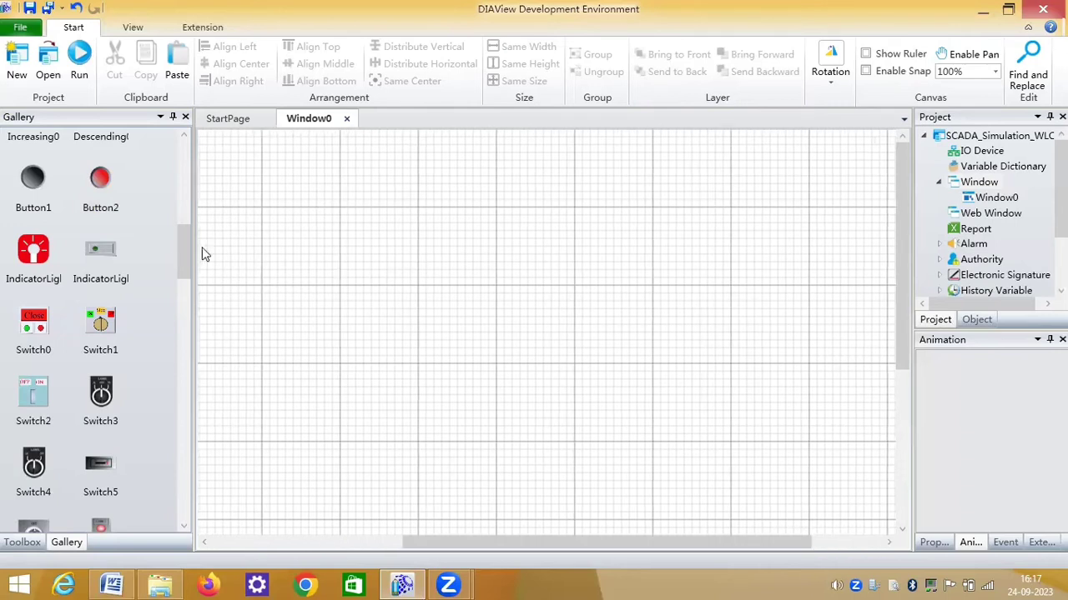
click(184, 197)
drag(184, 197, 181, 197)
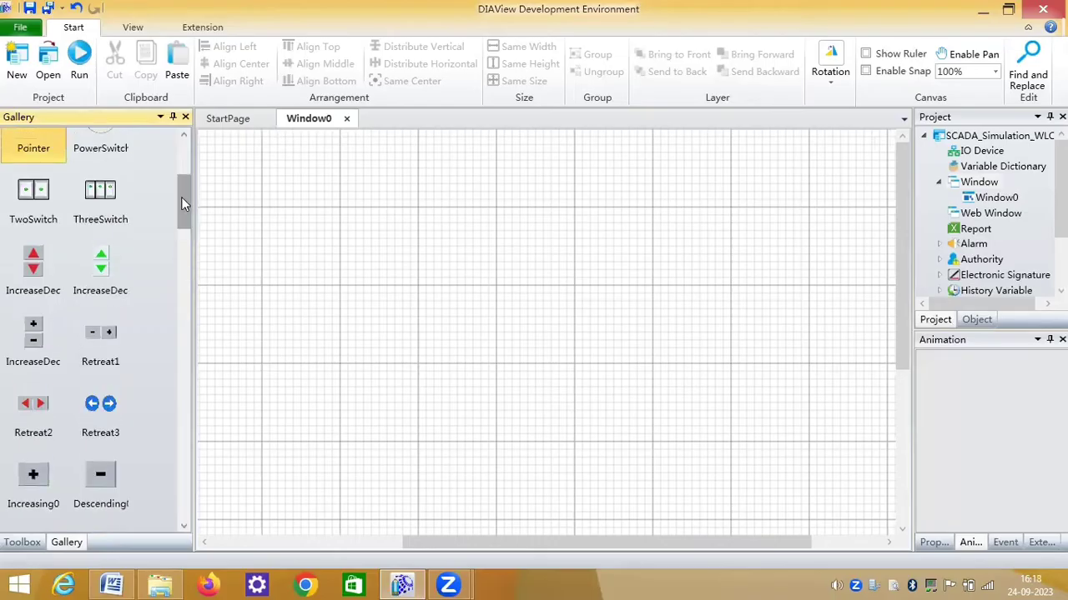
scroll(100, 233, up, 3)
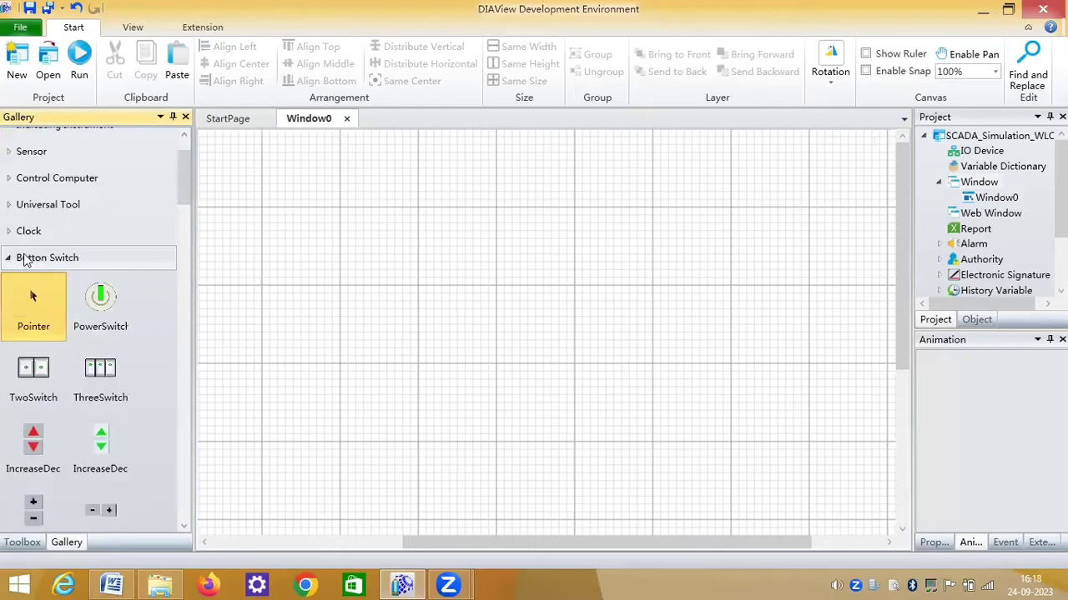
click(8, 258)
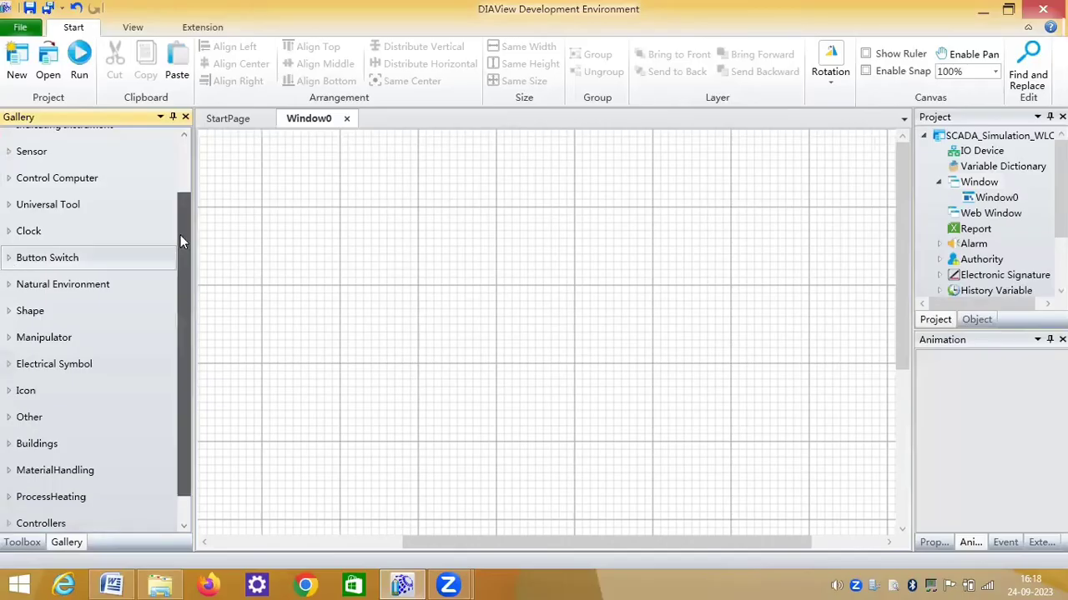
scroll(180, 210, up, 2)
scroll(10, 160, up, 1)
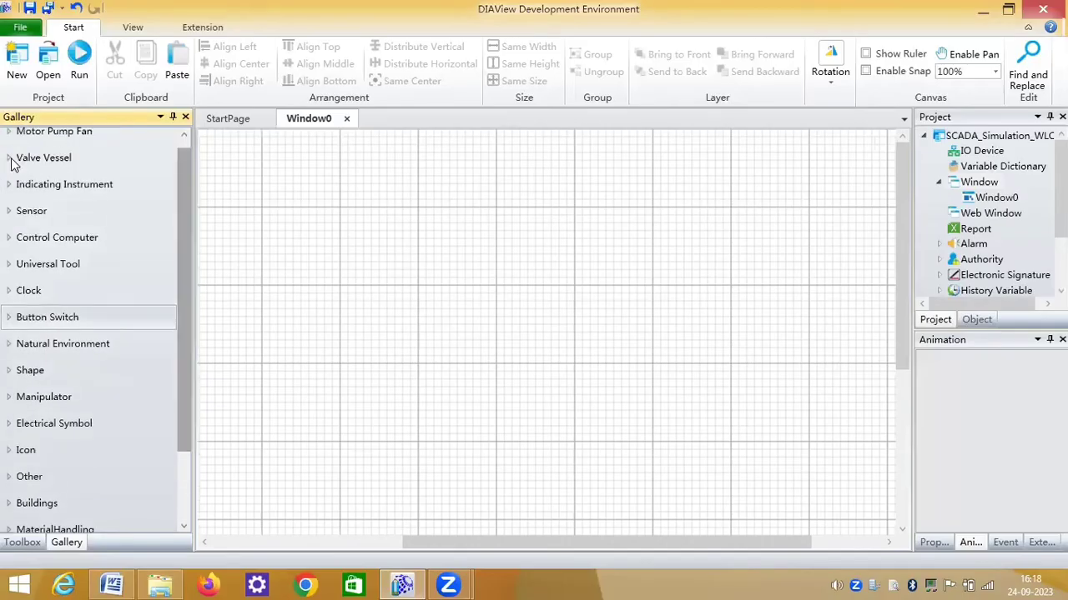
click(10, 161)
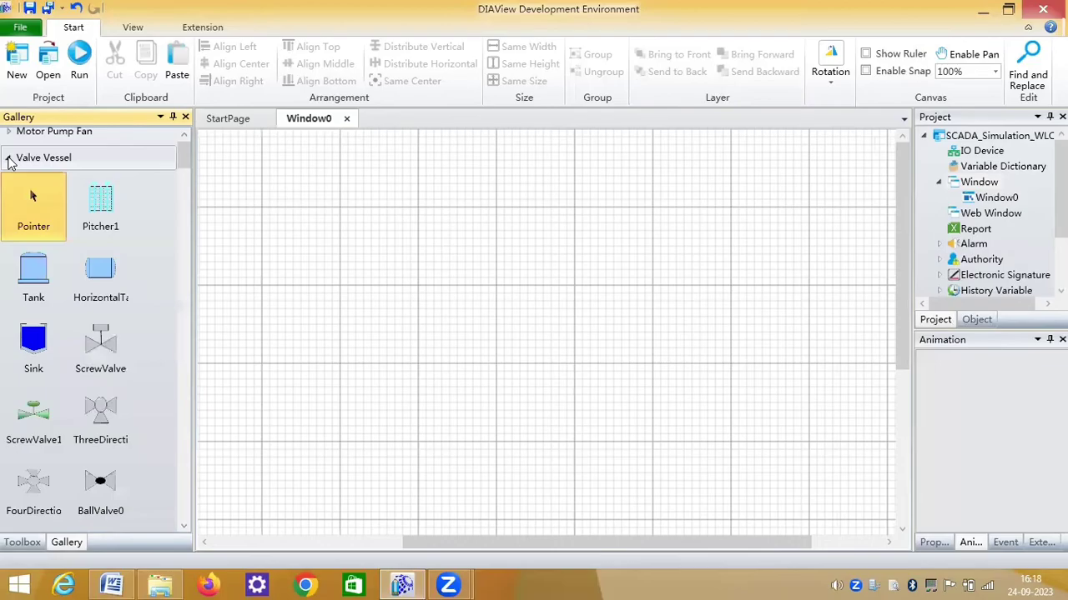
click(185, 181)
scroll(138, 258, down, 3)
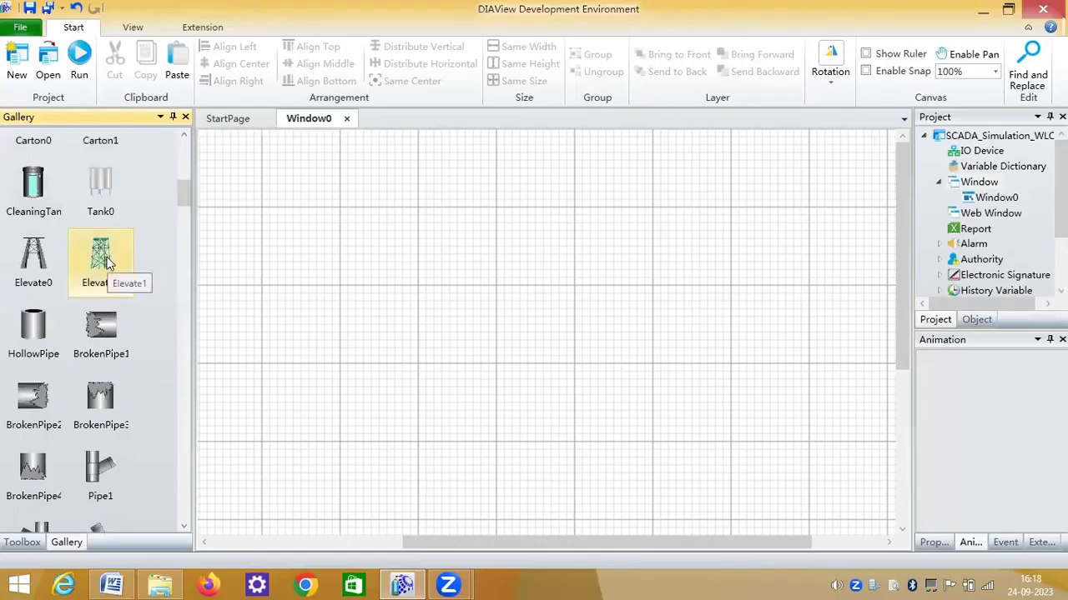
click(105, 265)
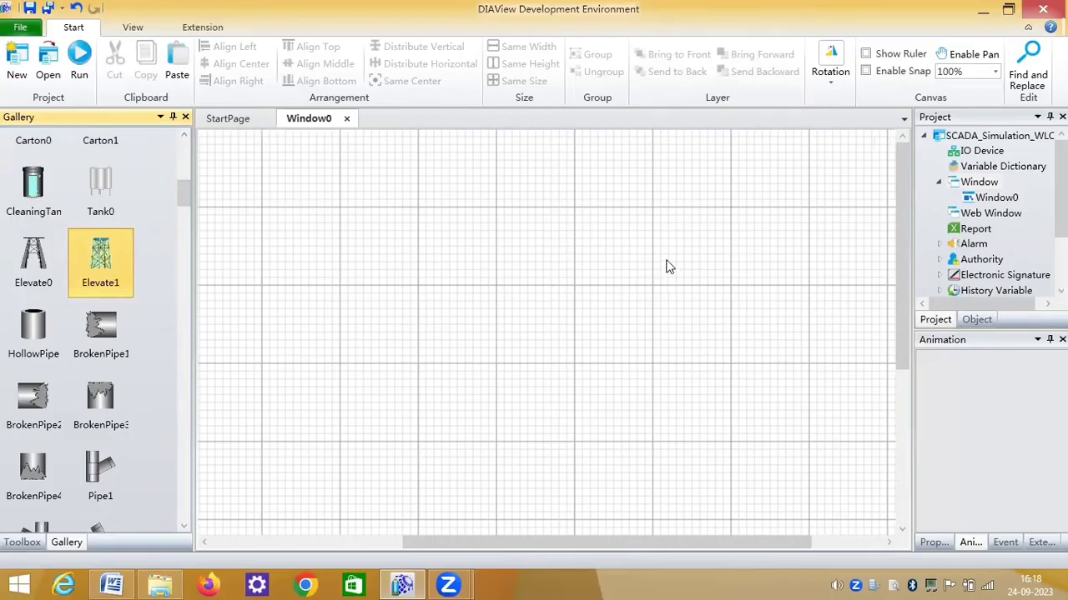
drag(677, 253, 820, 456)
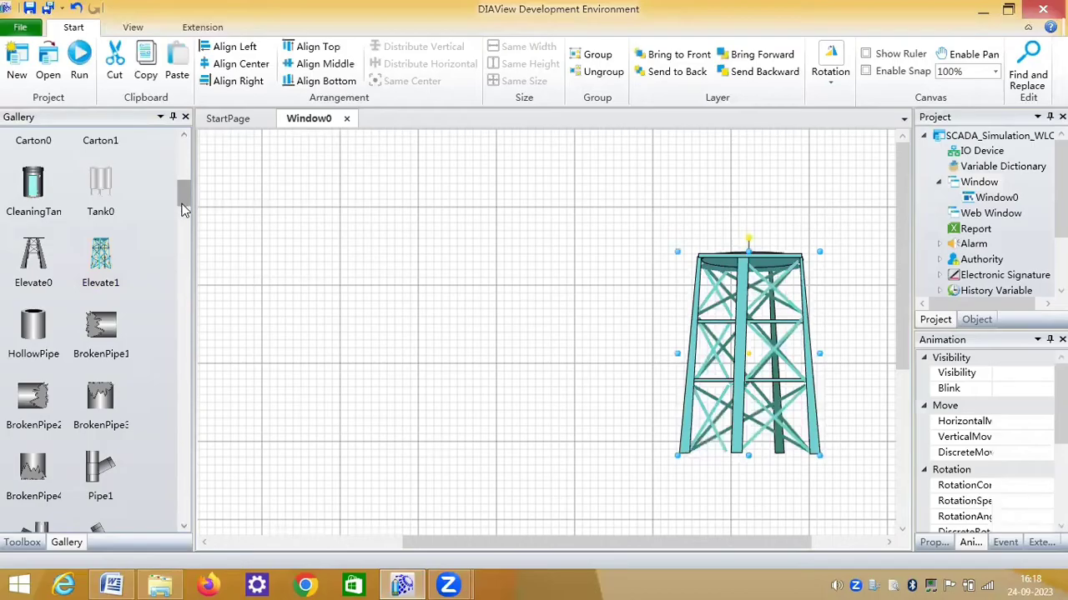
- Draw a Tank33 with a level scale from the Valve Vessel category so that it stands on top of the tower
click(185, 240)
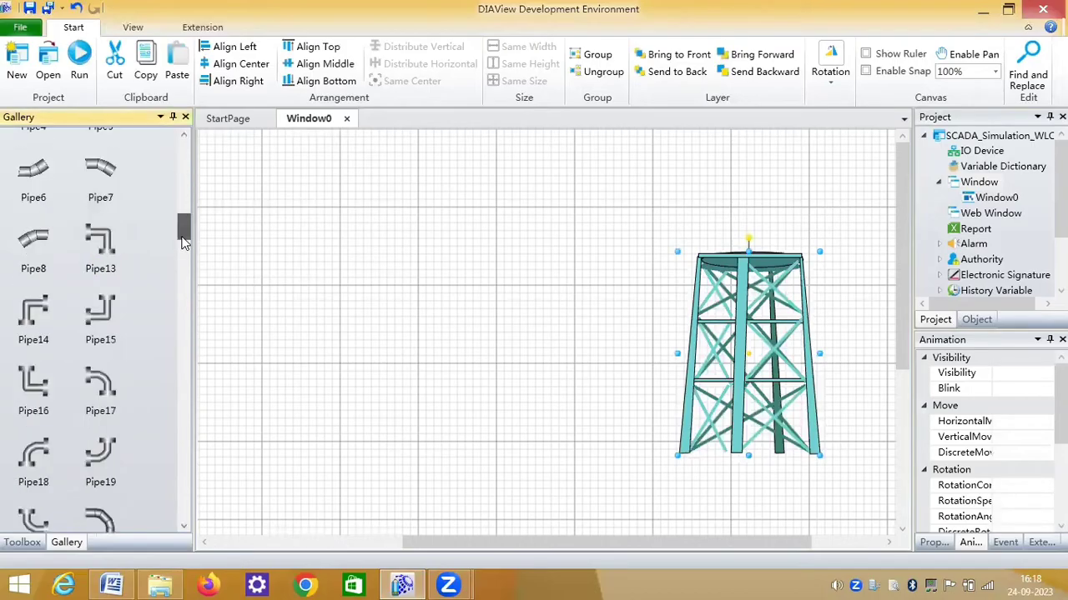
click(186, 278)
click(184, 297)
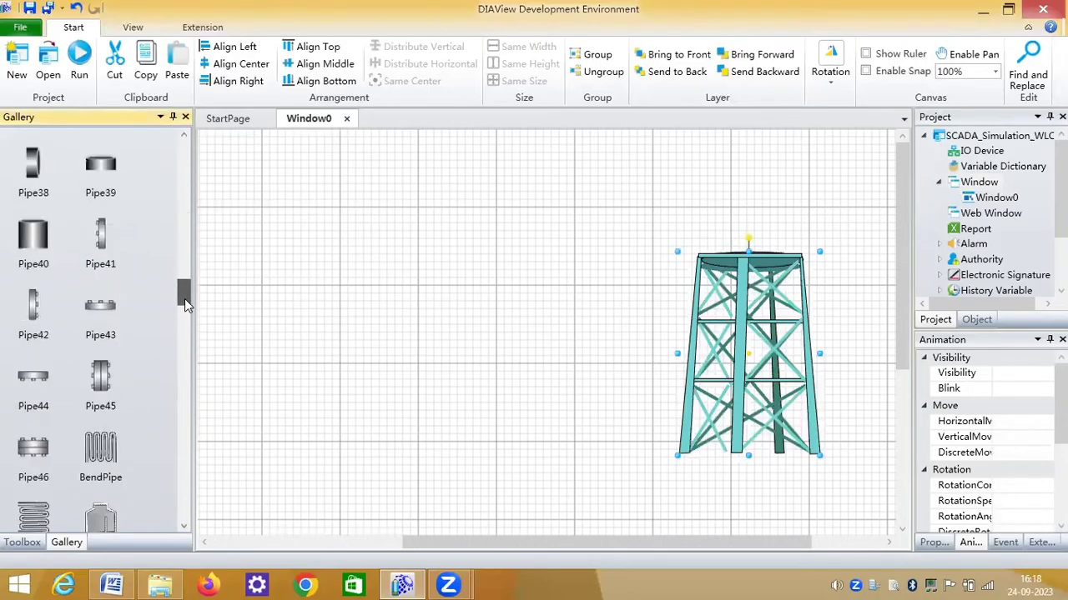
click(186, 336)
click(187, 337)
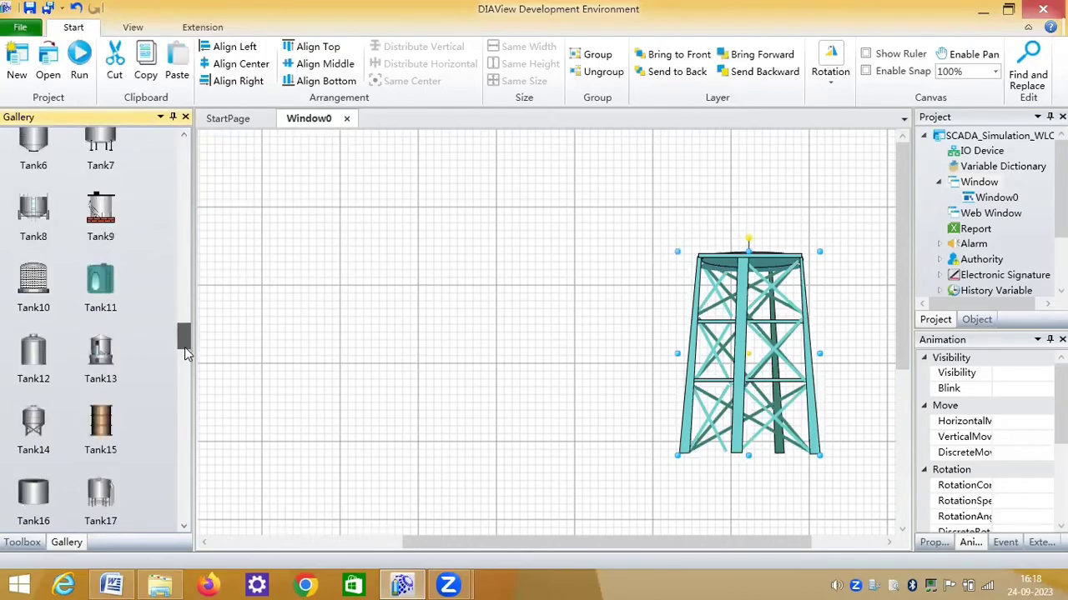
click(186, 364)
click(186, 375)
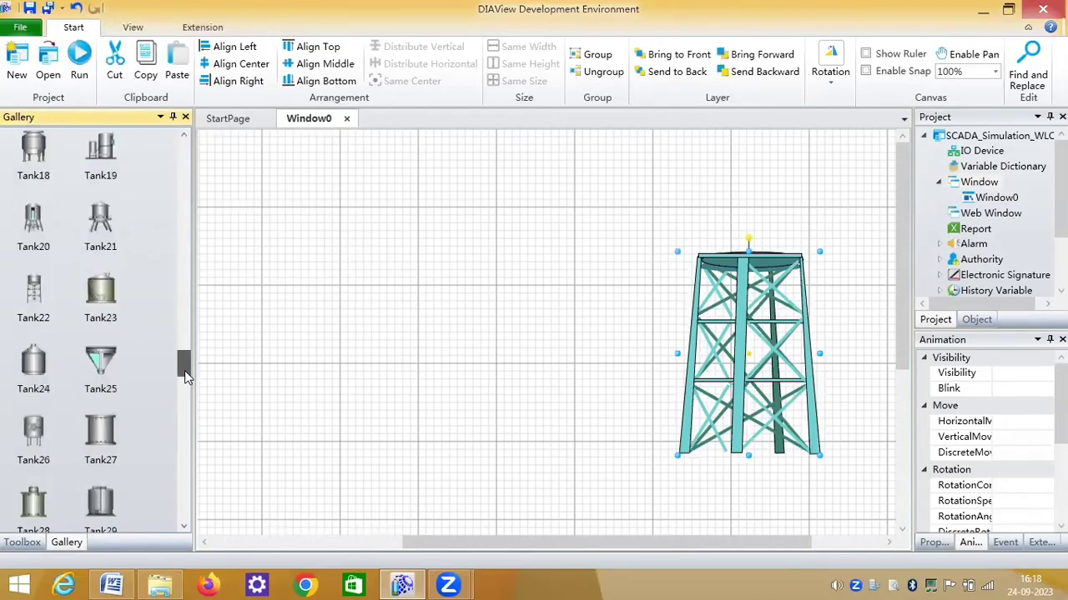
click(186, 387)
scroll(161, 392, down, 1)
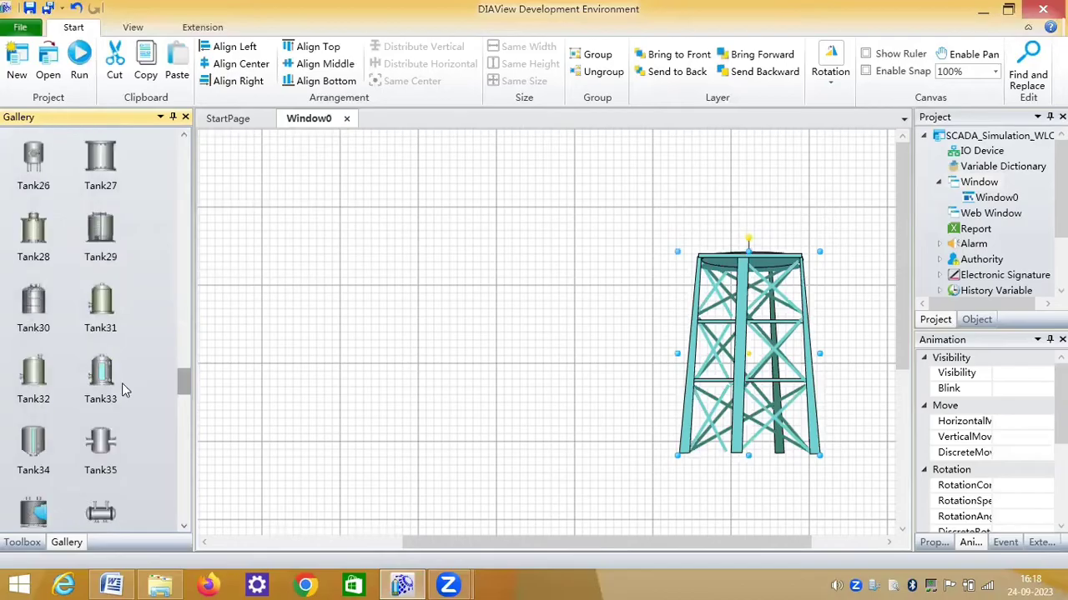
click(101, 380)
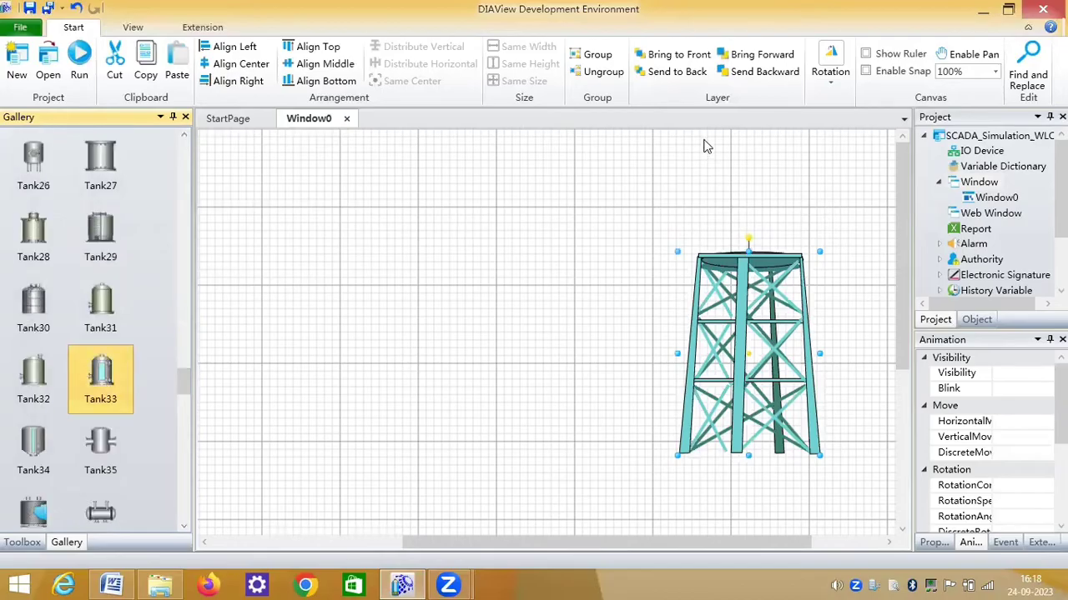
drag(703, 146, 726, 215)
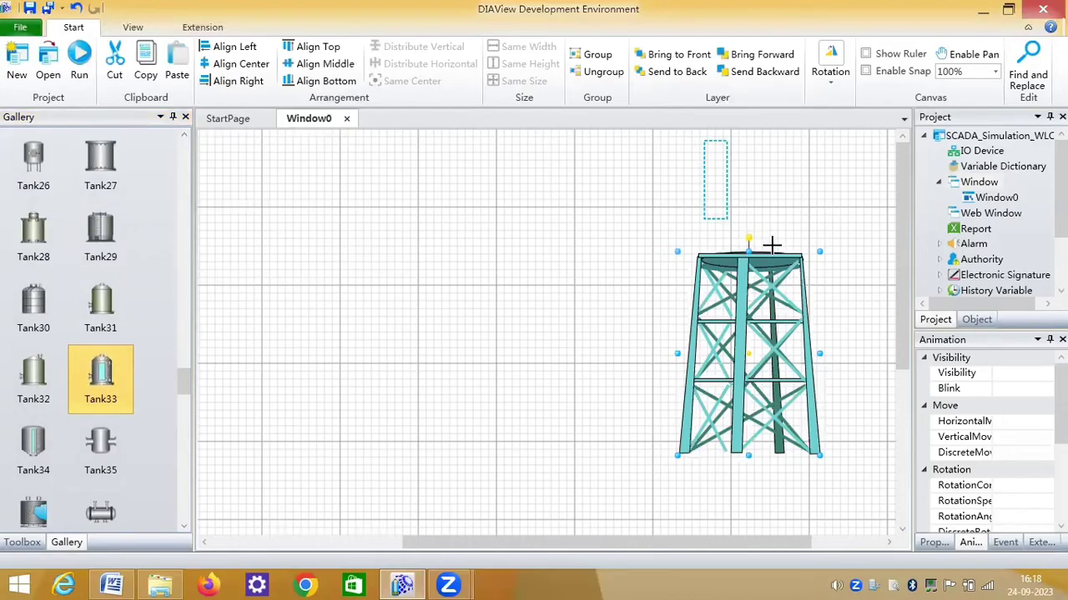
drag(788, 250, 797, 261)
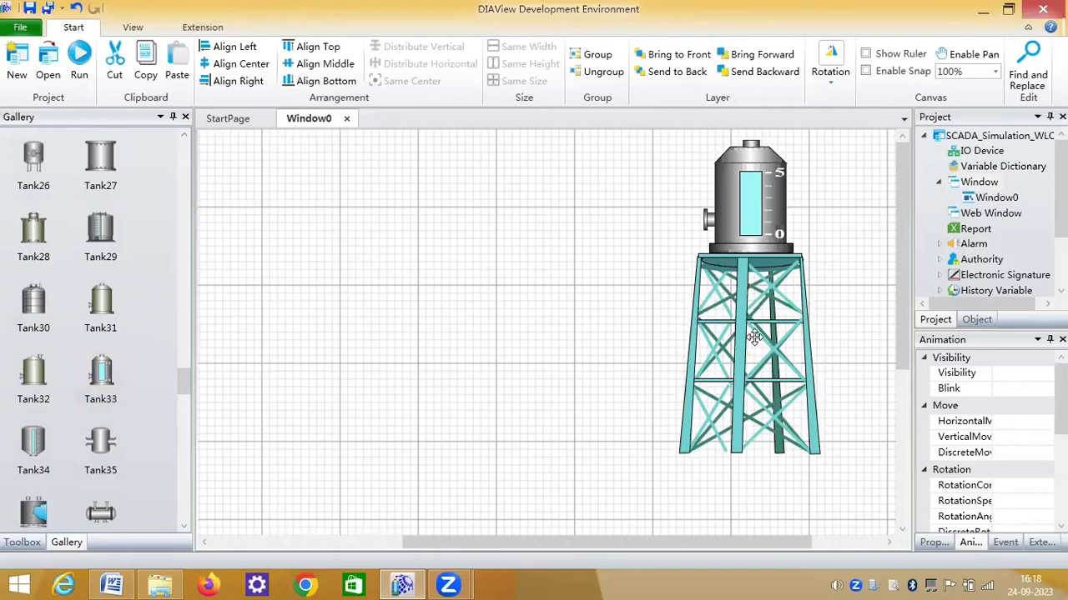
- Move the tower a little lower on the canvas and set the tank back on top of it
click(753, 367)
drag(754, 370, 753, 387)
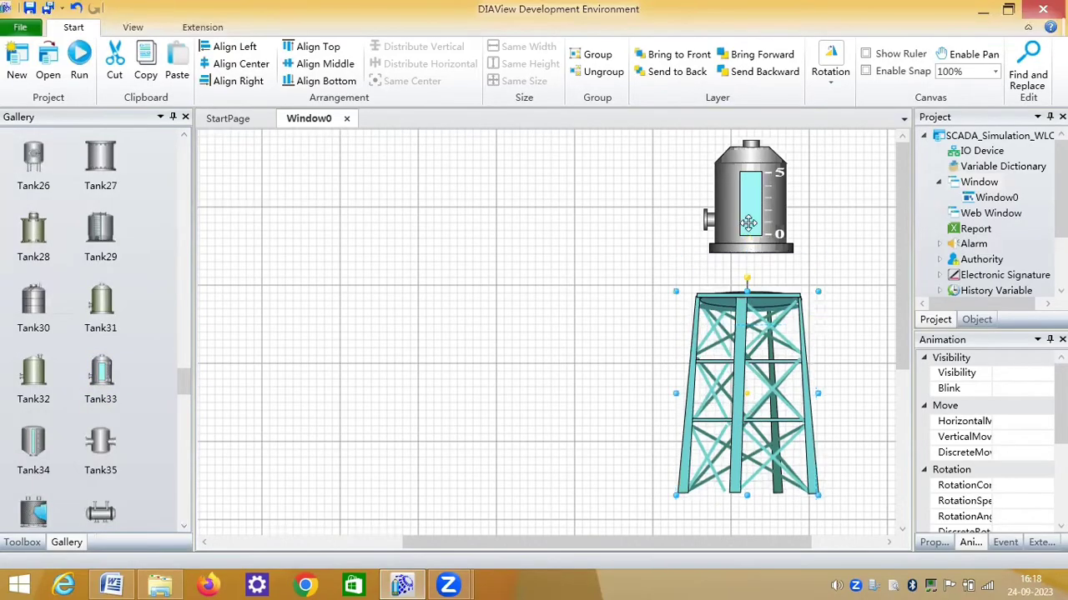
drag(745, 243, 734, 309)
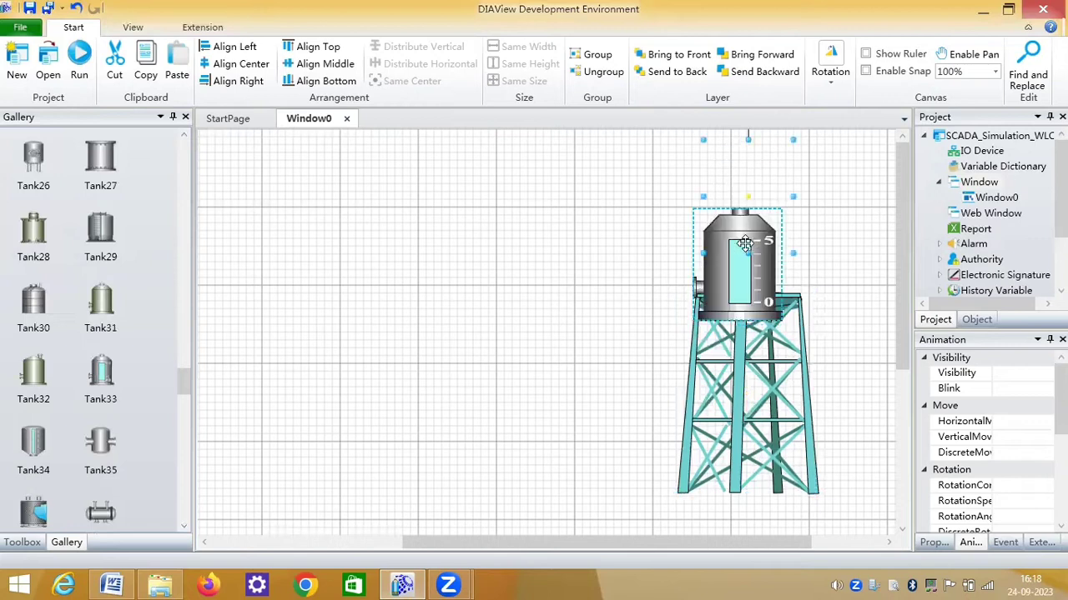
drag(745, 242, 754, 216)
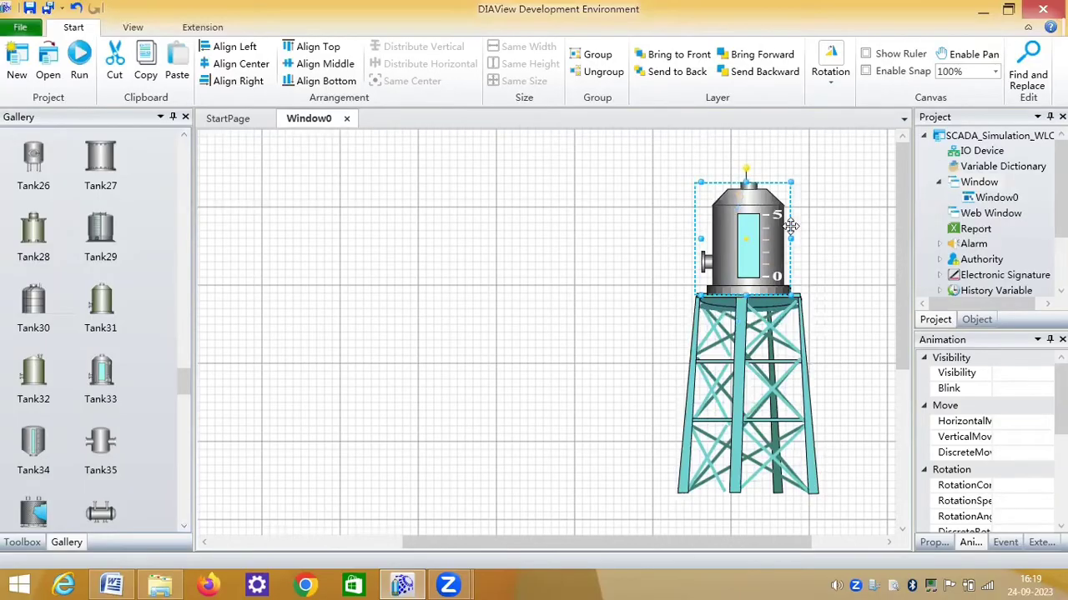
- Widen the tank so its base matches the tower's top platform, and keep it centred and seated on the tower
drag(787, 239, 756, 252)
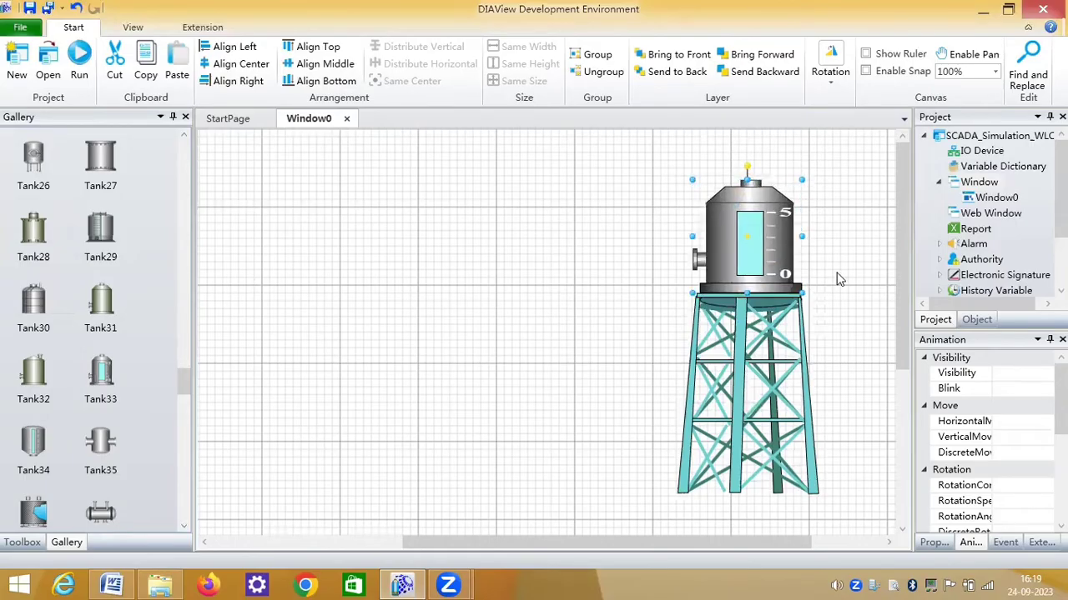
key(Escape)
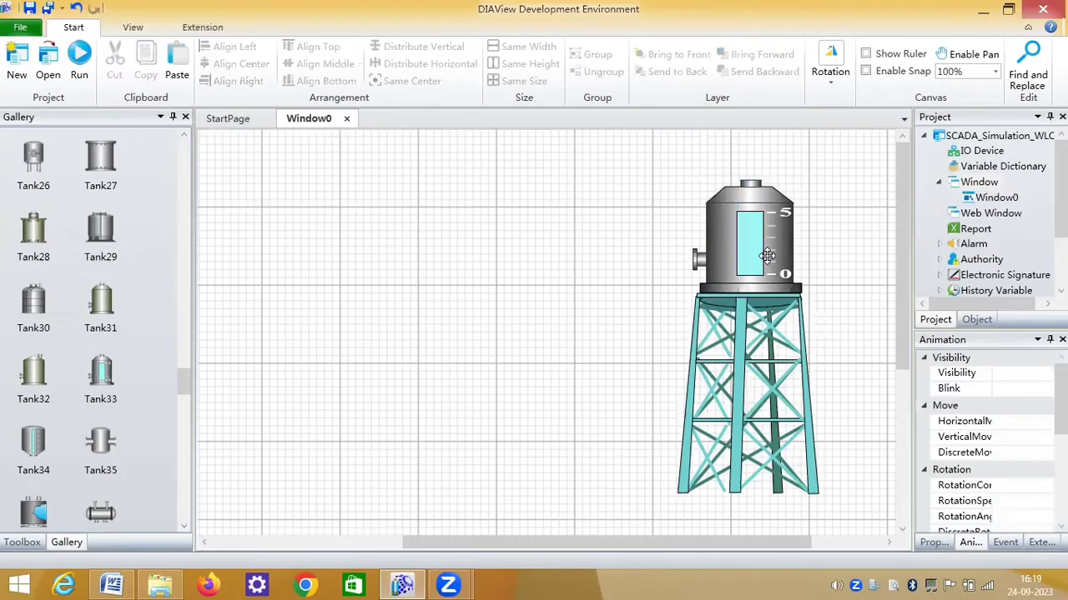
click(767, 255)
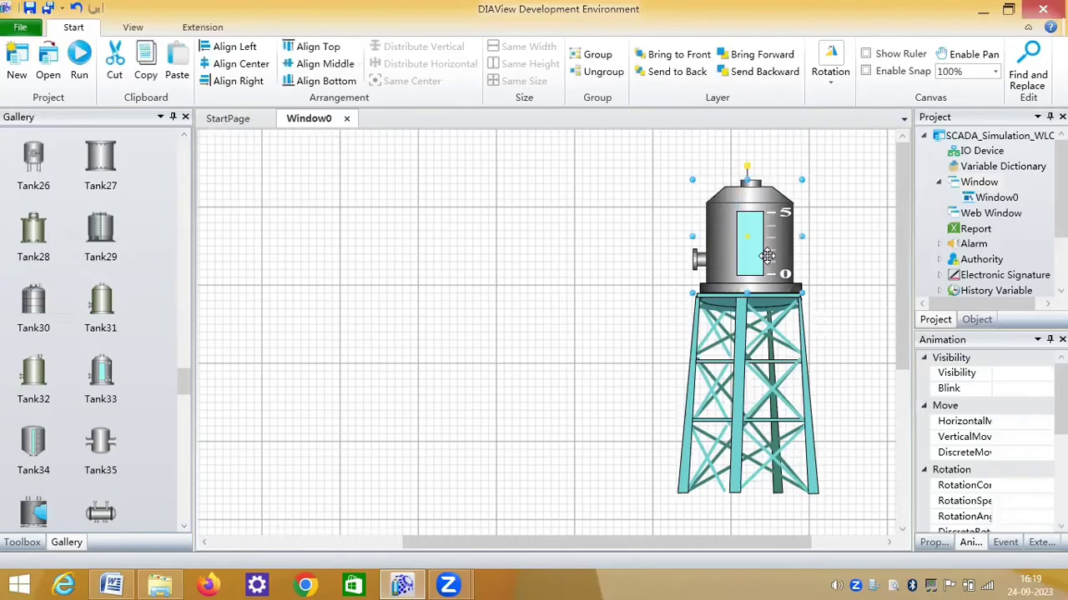
click(846, 300)
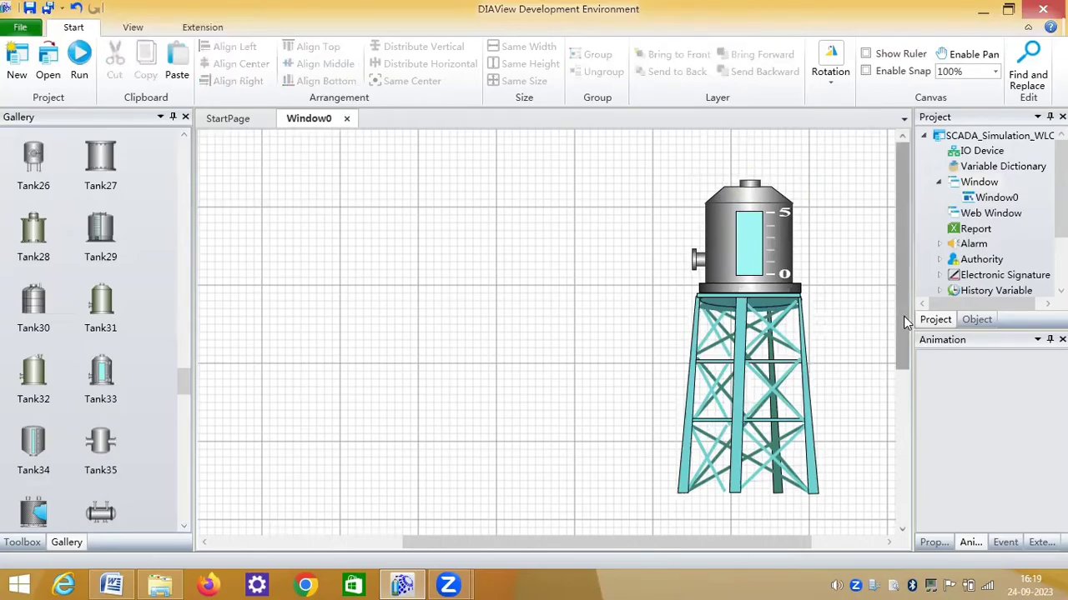
- Draw a large Sink from the Valve Vessel gallery category below and to the left of the tower, and shift it slightly up
scroll(904, 438, down, 3)
drag(905, 456, 905, 457)
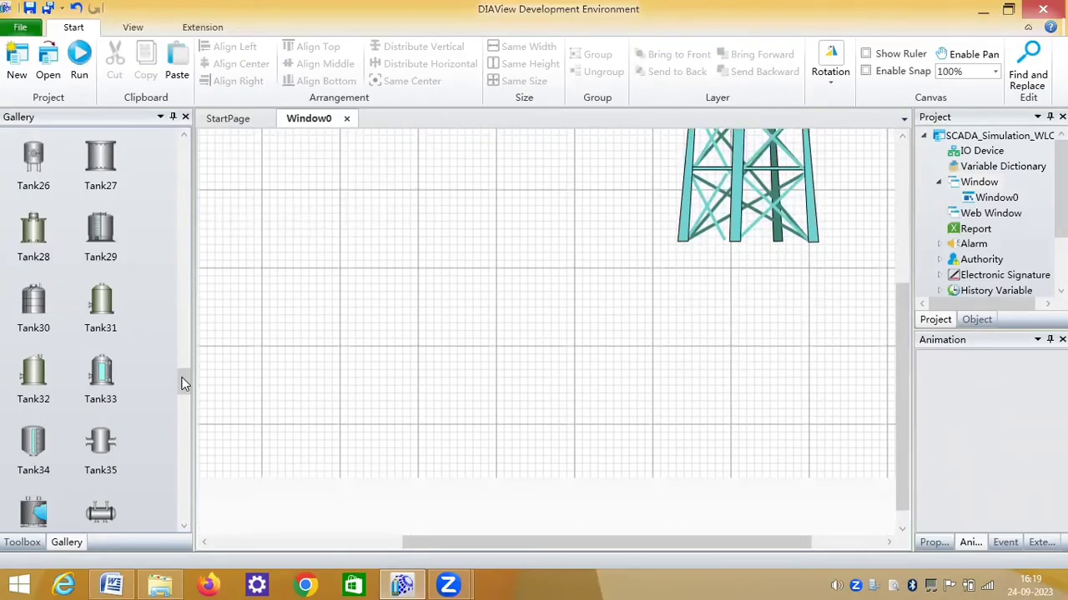
click(167, 196)
click(183, 203)
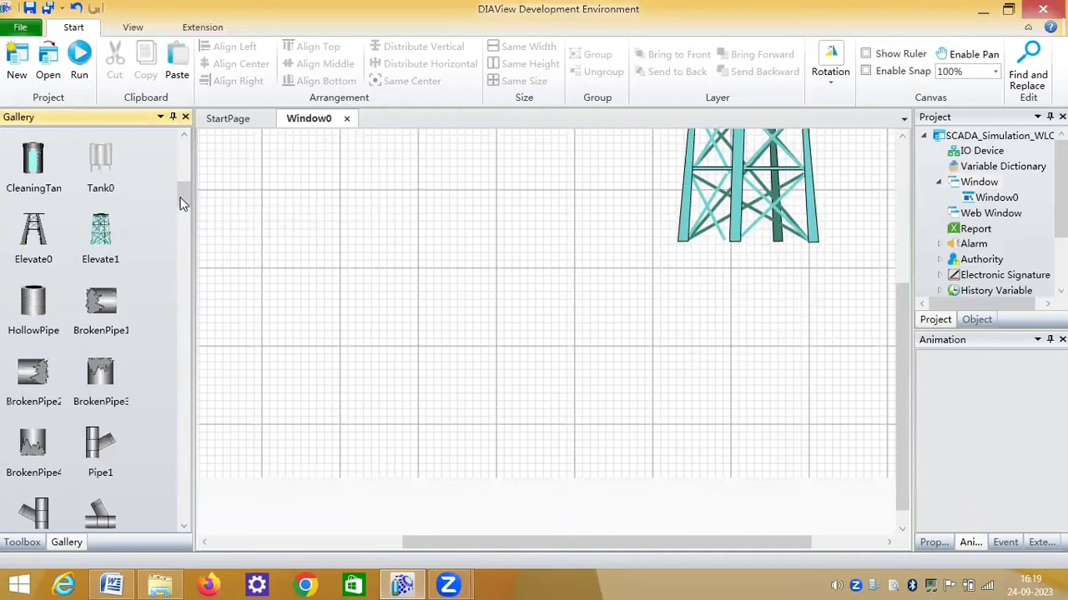
drag(183, 183, 181, 163)
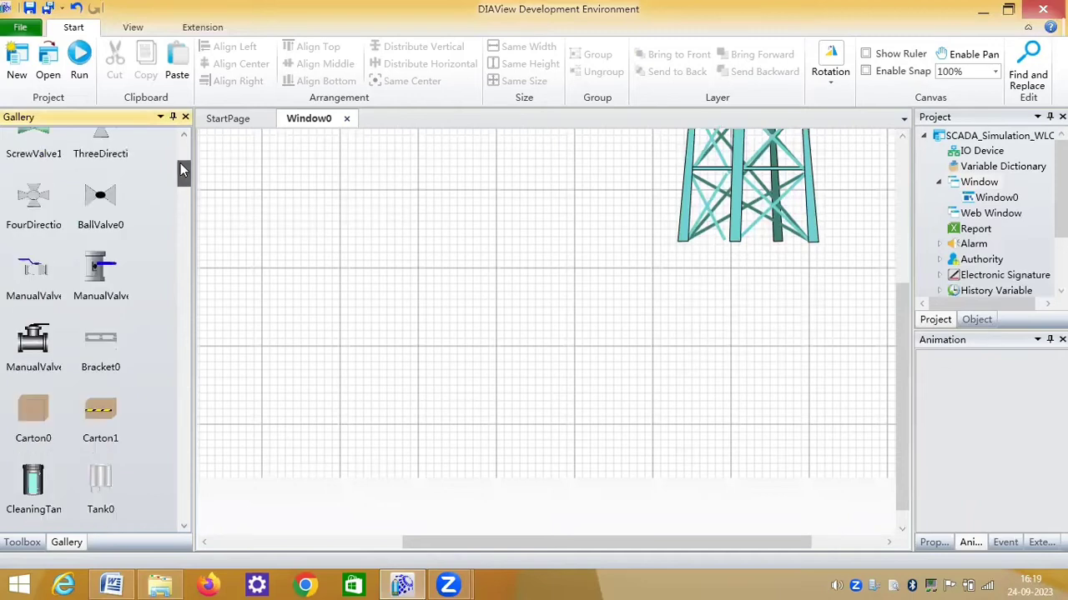
scroll(35, 261, up, 3)
click(33, 261)
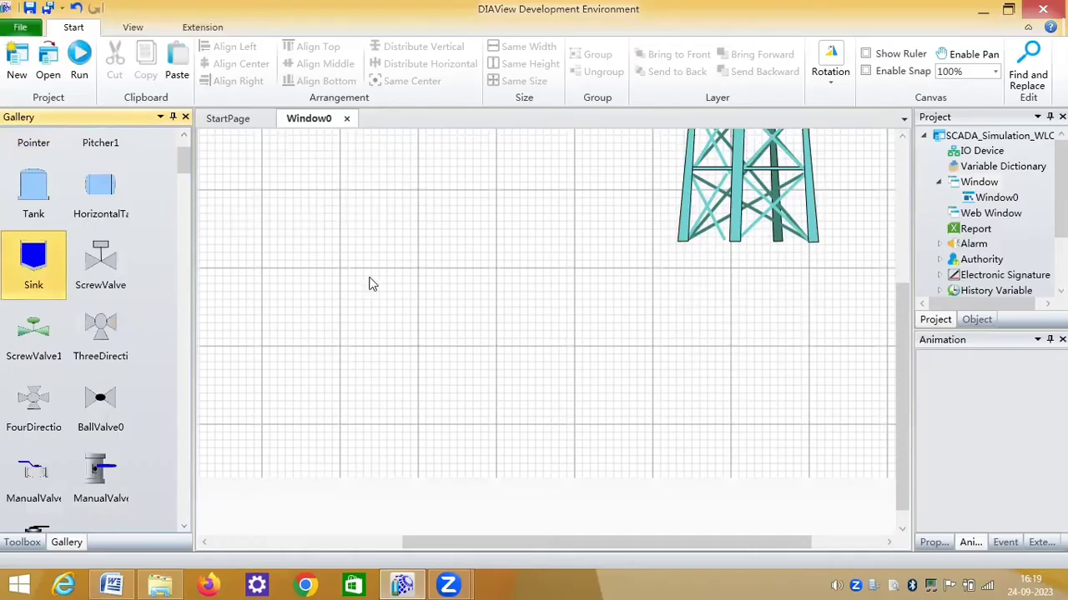
drag(626, 405, 646, 422)
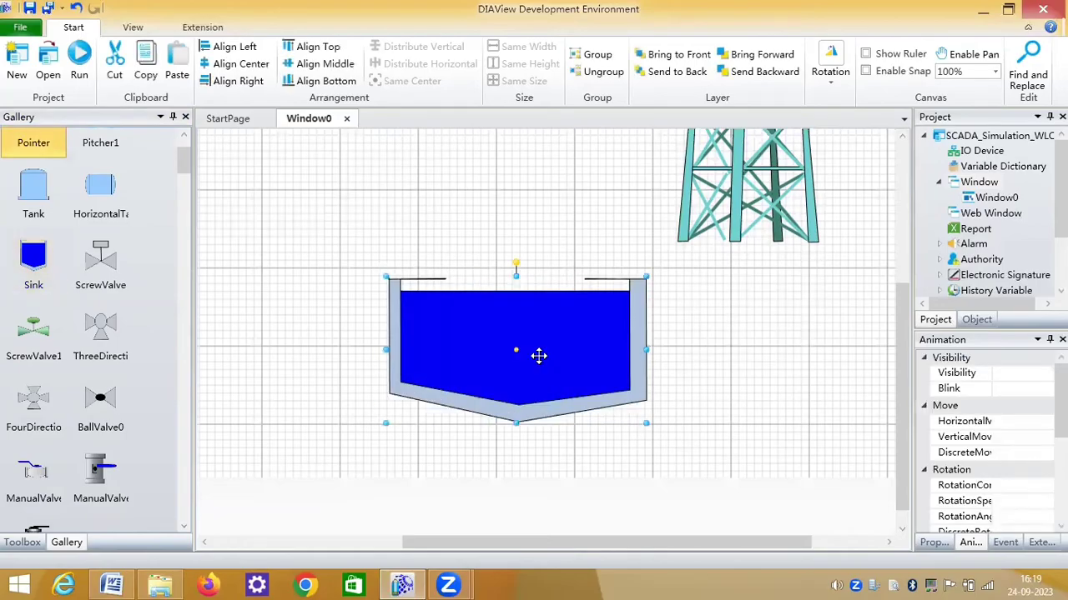
drag(536, 344, 571, 320)
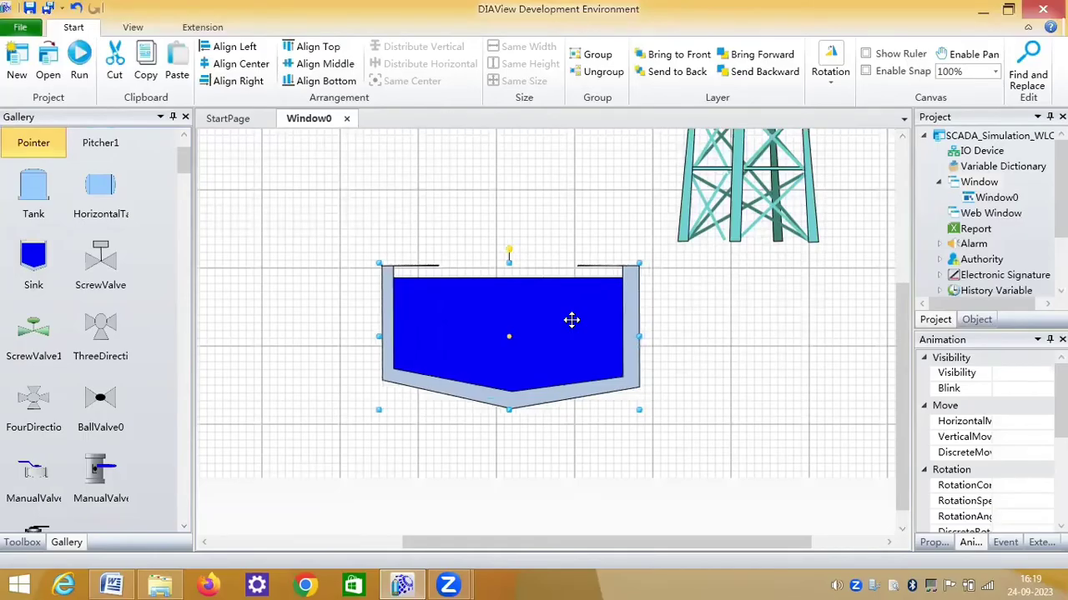
click(806, 333)
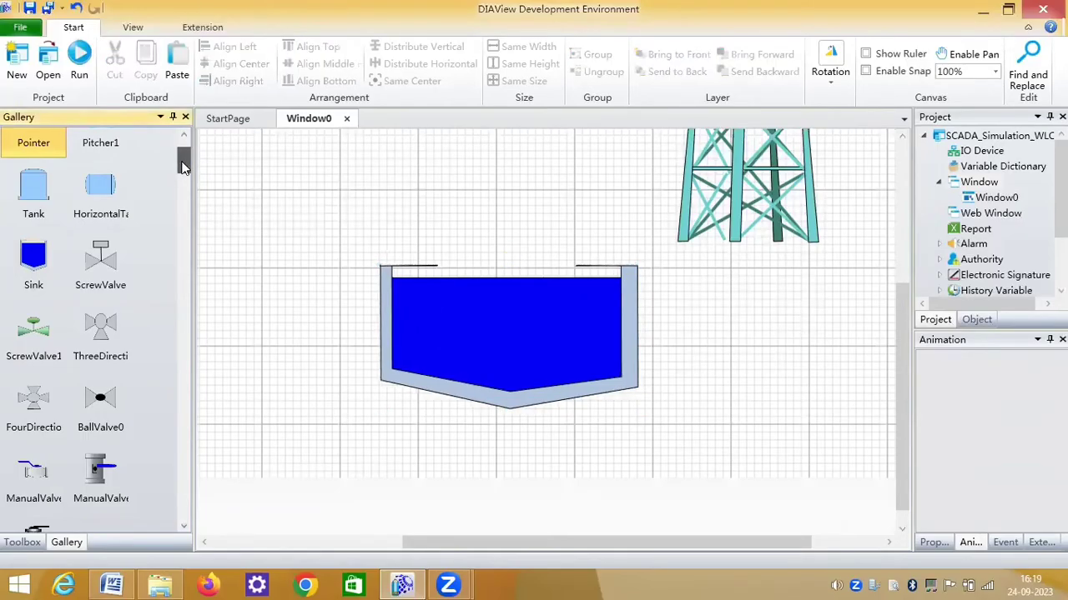
- Draw a small Pump3 from the Motor Pump Fan gallery category inside the right half of the sink and nudge it slightly lower
scroll(185, 182, down, 3)
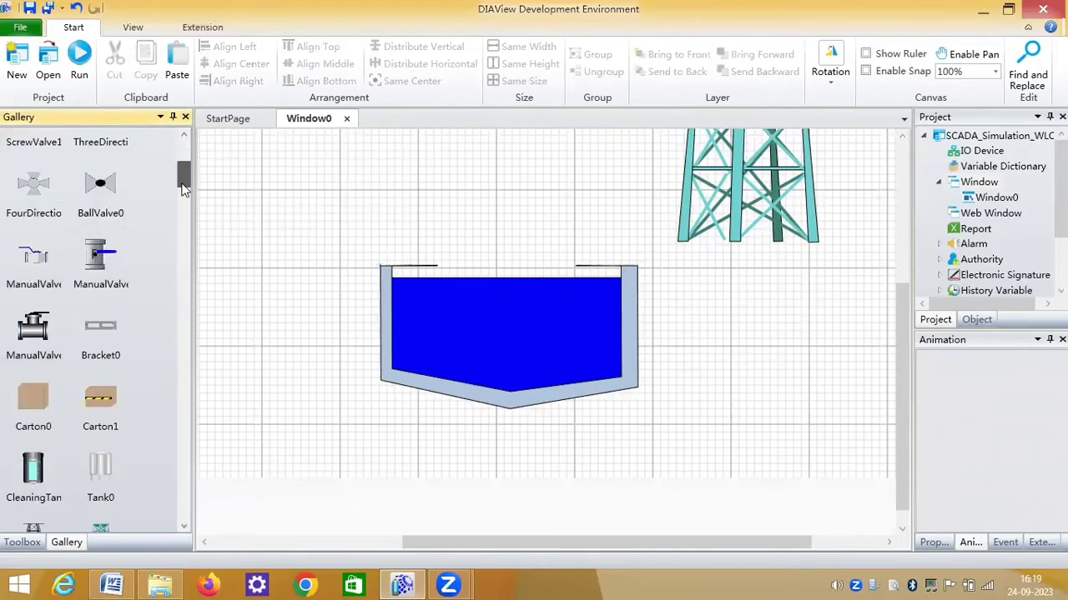
scroll(178, 183, down, 3)
scroll(177, 180, up, 3)
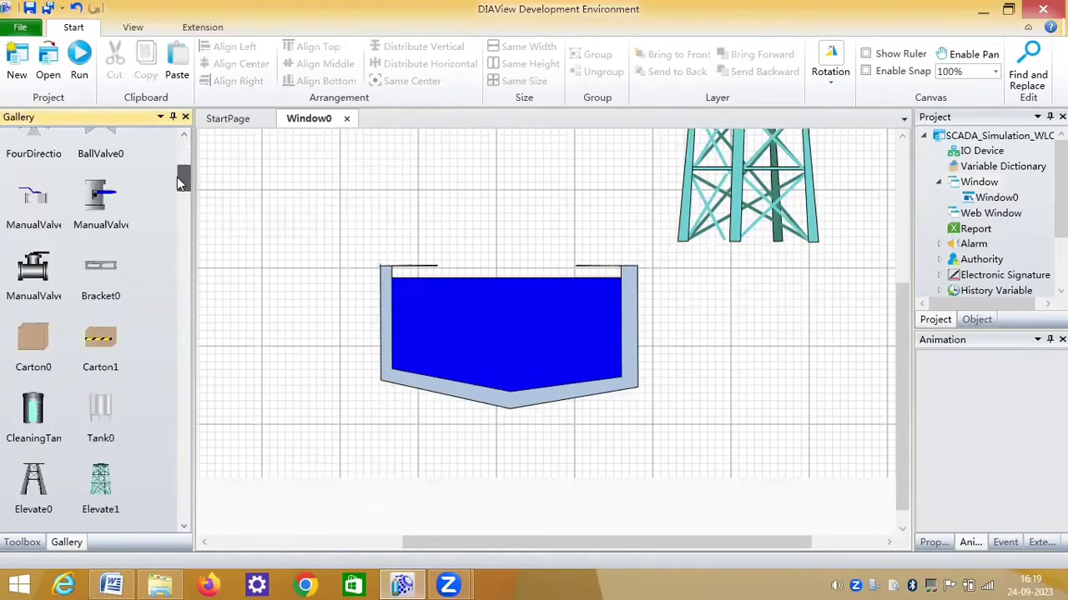
scroll(174, 143, up, 3)
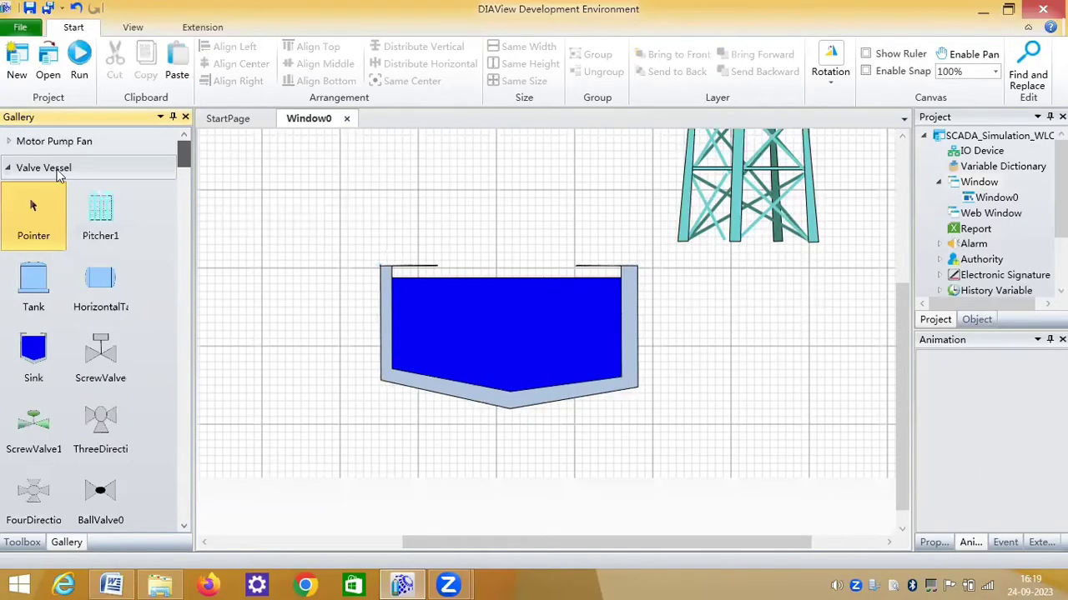
click(10, 143)
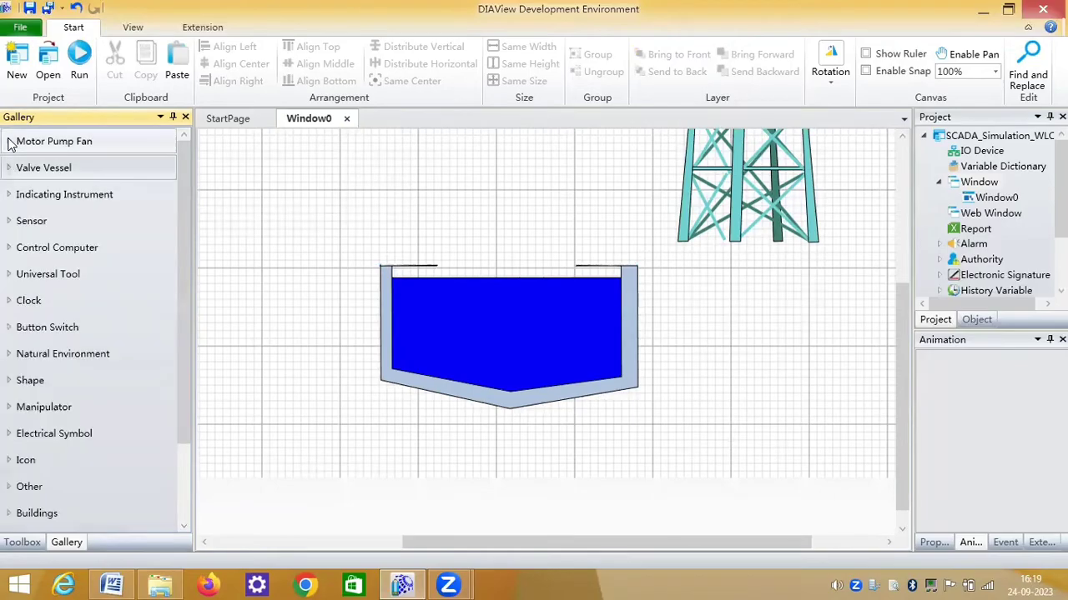
drag(188, 160, 185, 307)
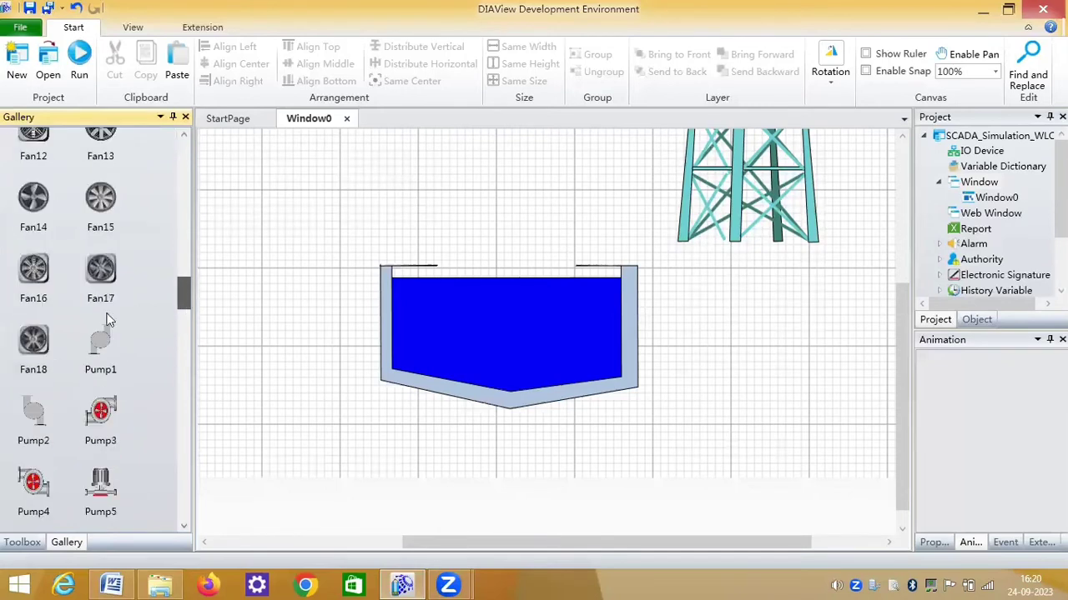
click(99, 228)
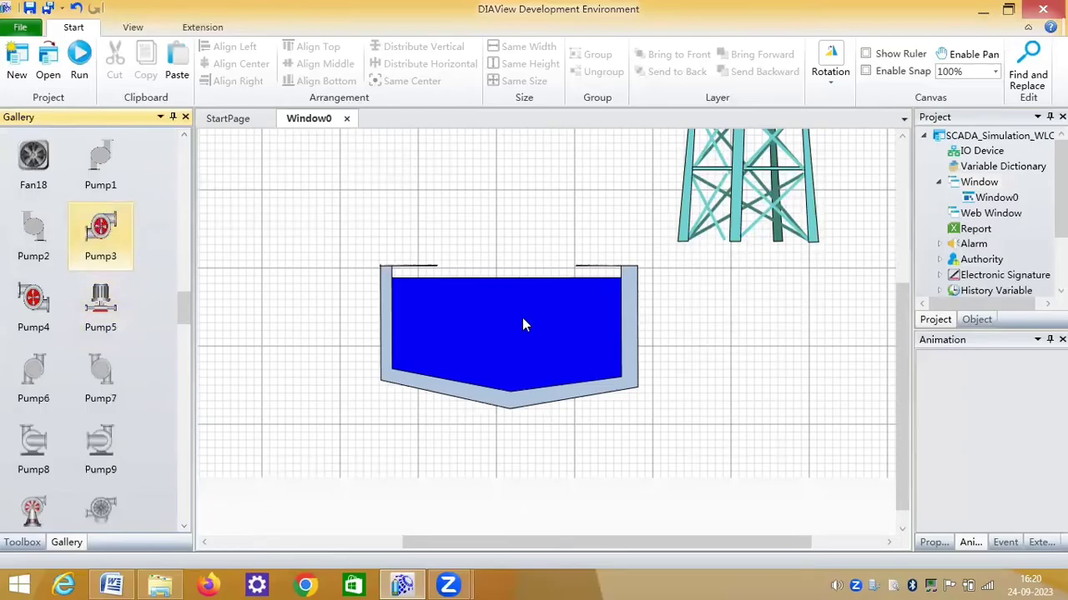
click(532, 322)
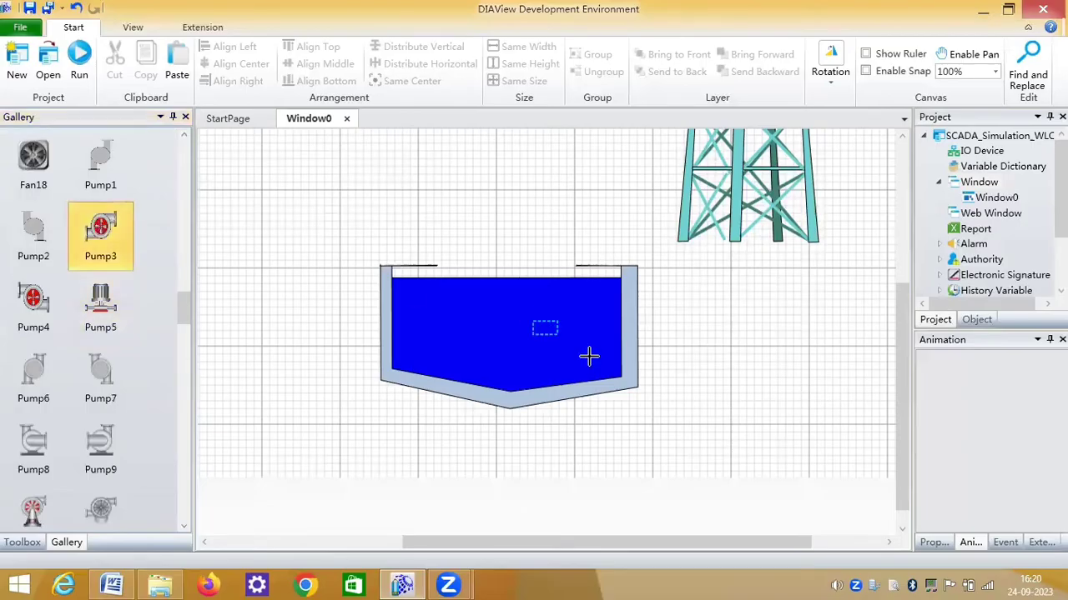
drag(590, 365, 591, 367)
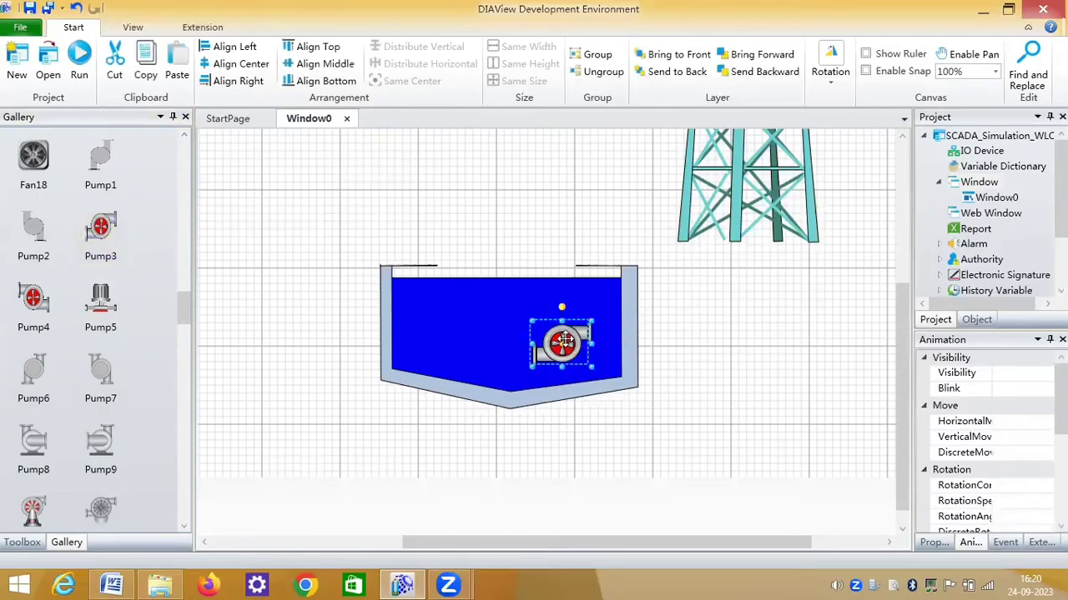
drag(565, 341, 561, 340)
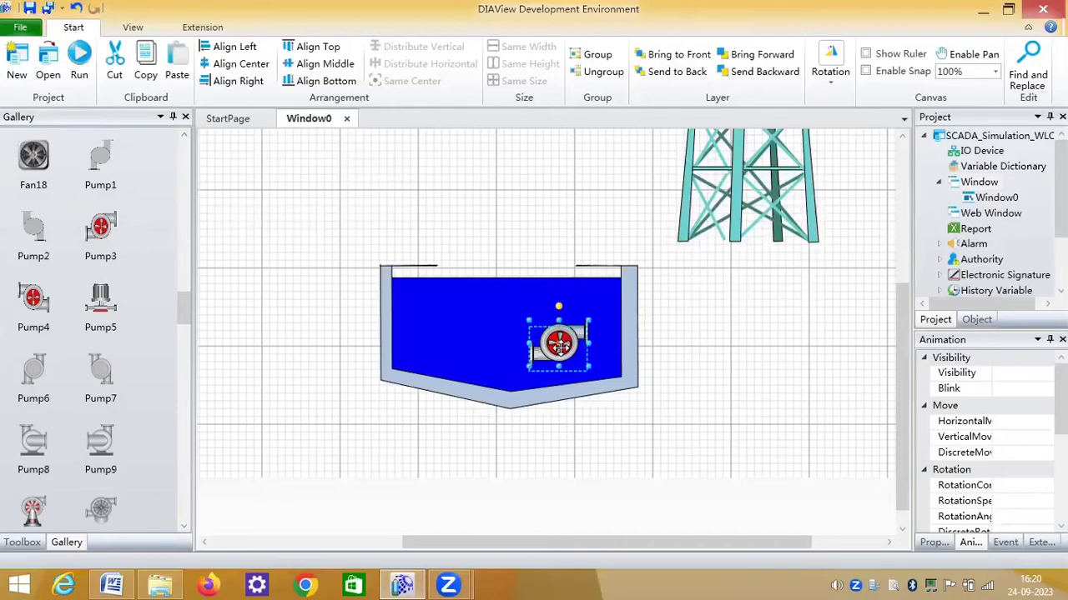
key(Down)
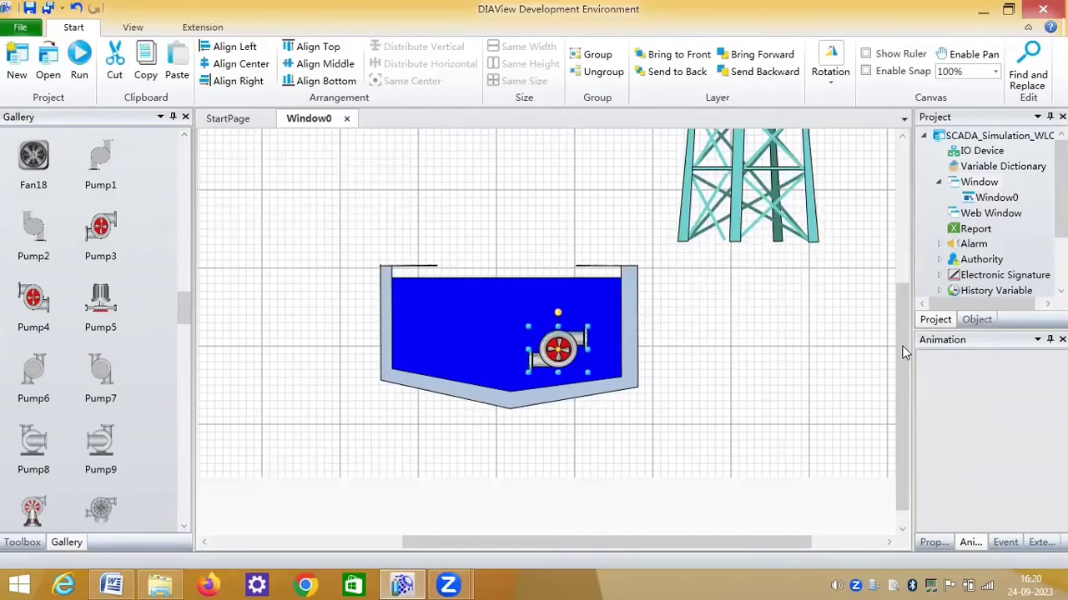
click(780, 369)
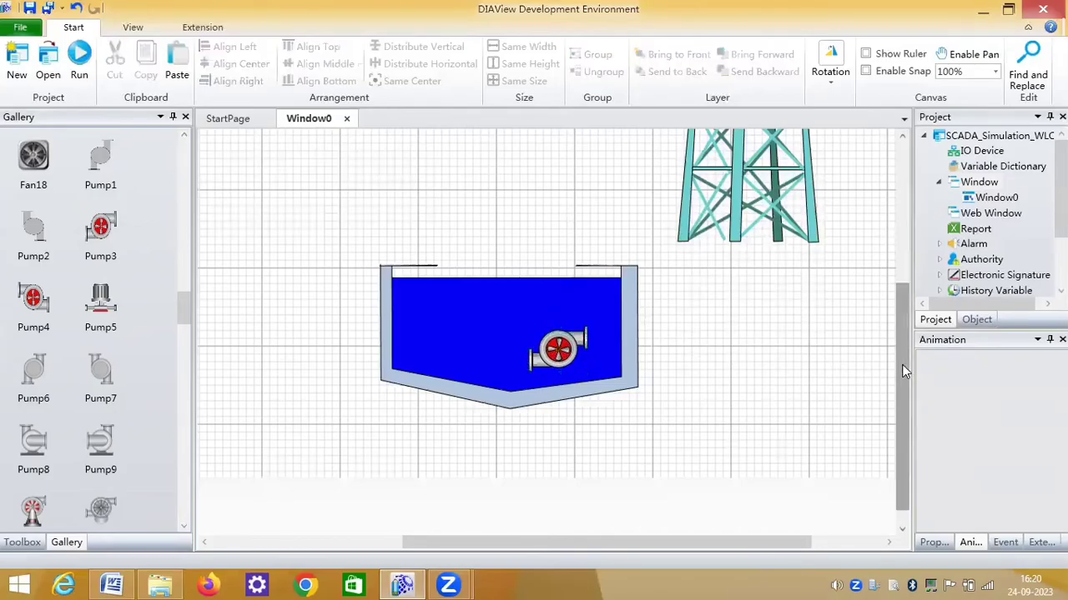
- Show the window's canvas in full screen with the tank, tower, sink and pump all in view
drag(899, 338, 889, 285)
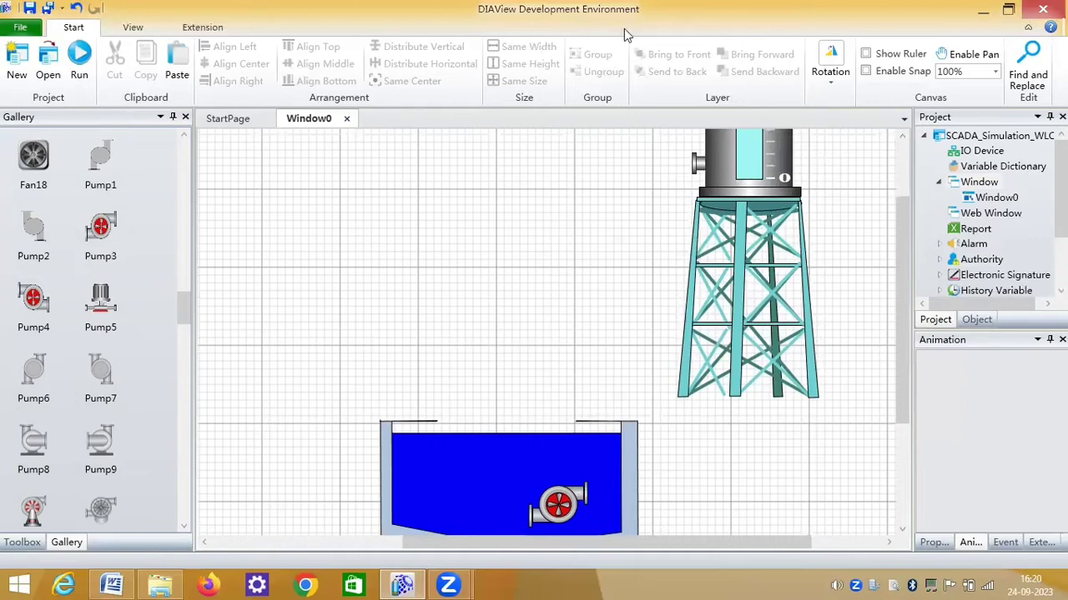
click(203, 27)
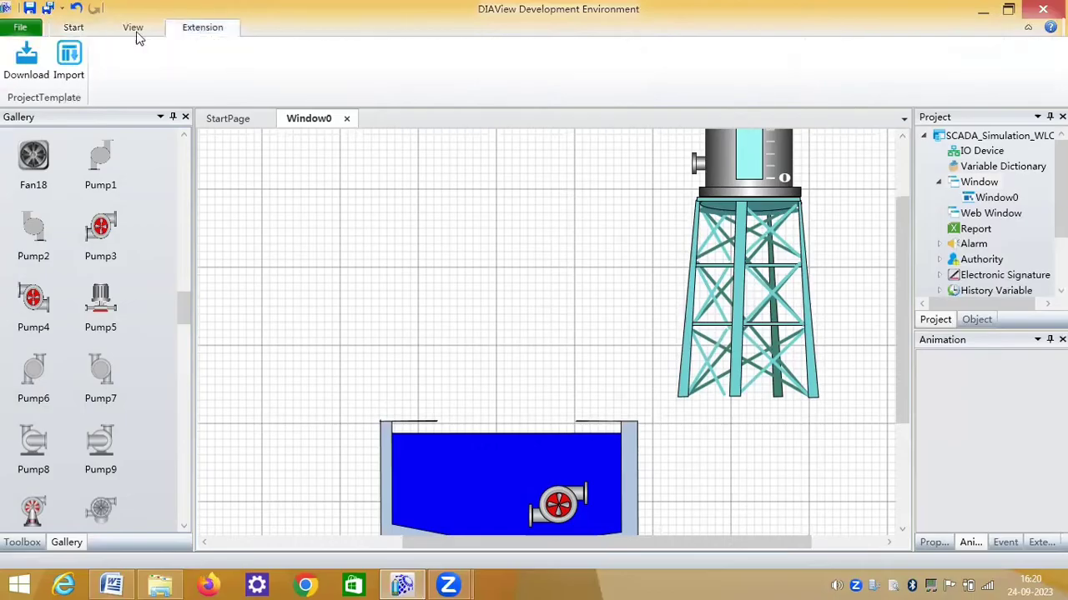
click(136, 34)
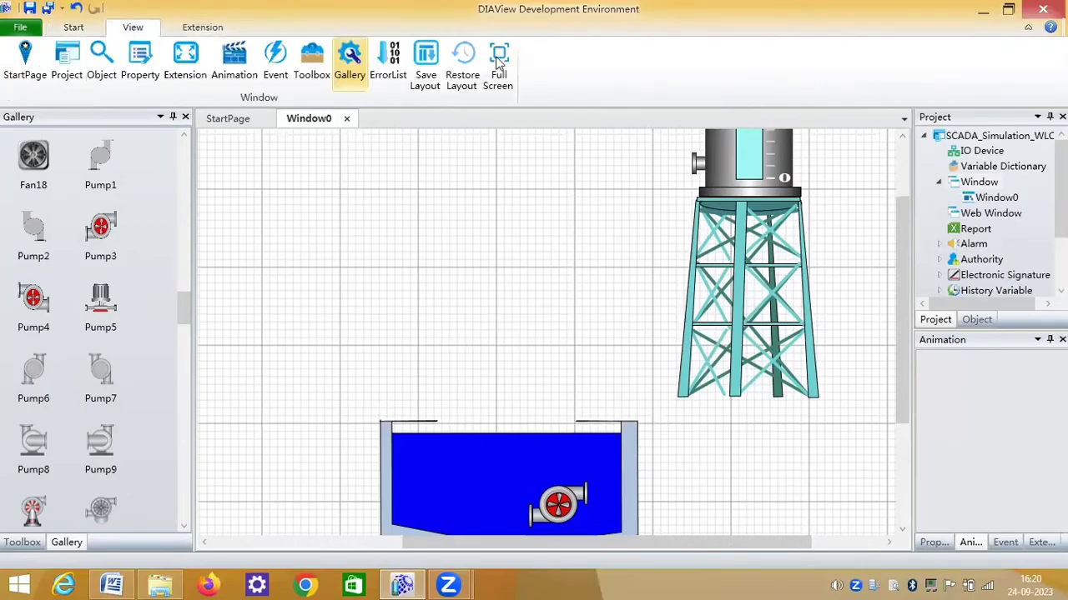
click(498, 63)
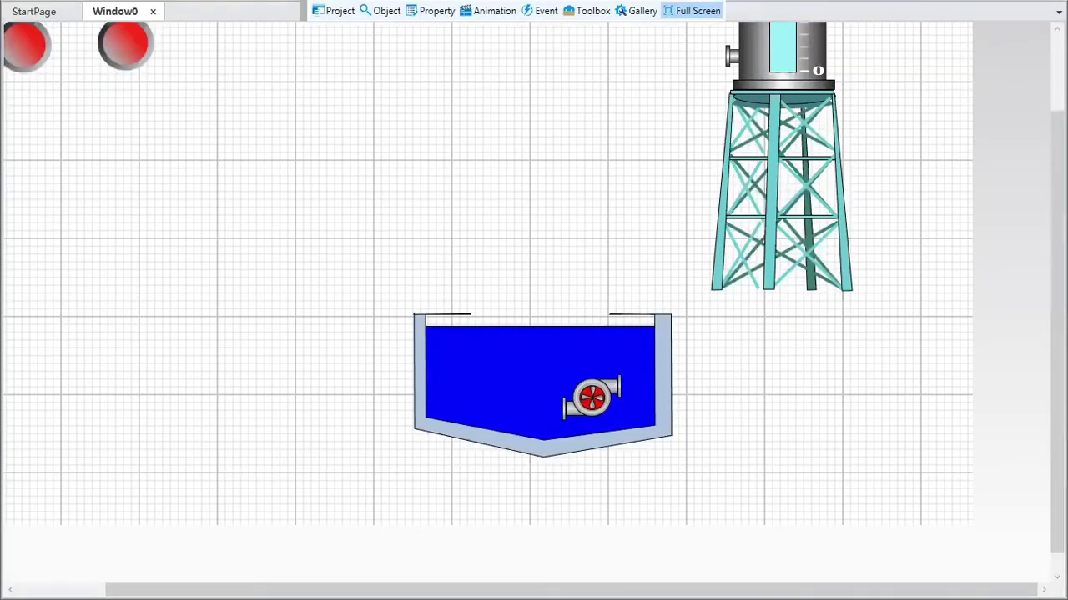
scroll(629, 38, up, 3)
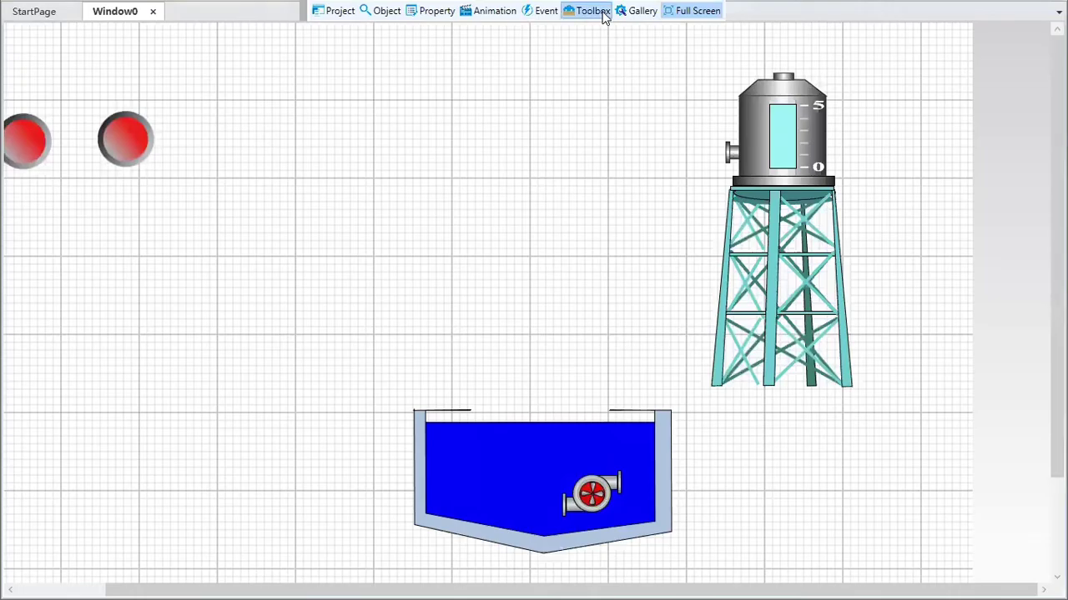
- Draw a Pipe from the tank's top inlet, up and left past the tower, down and across to the pump's outlet, and exit full screen
click(602, 13)
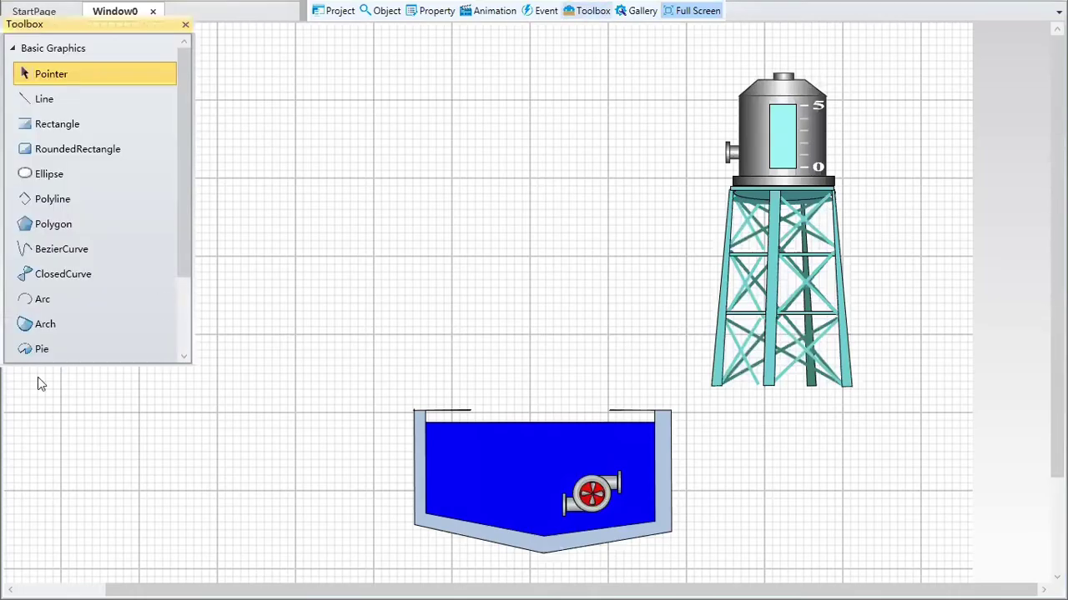
click(97, 325)
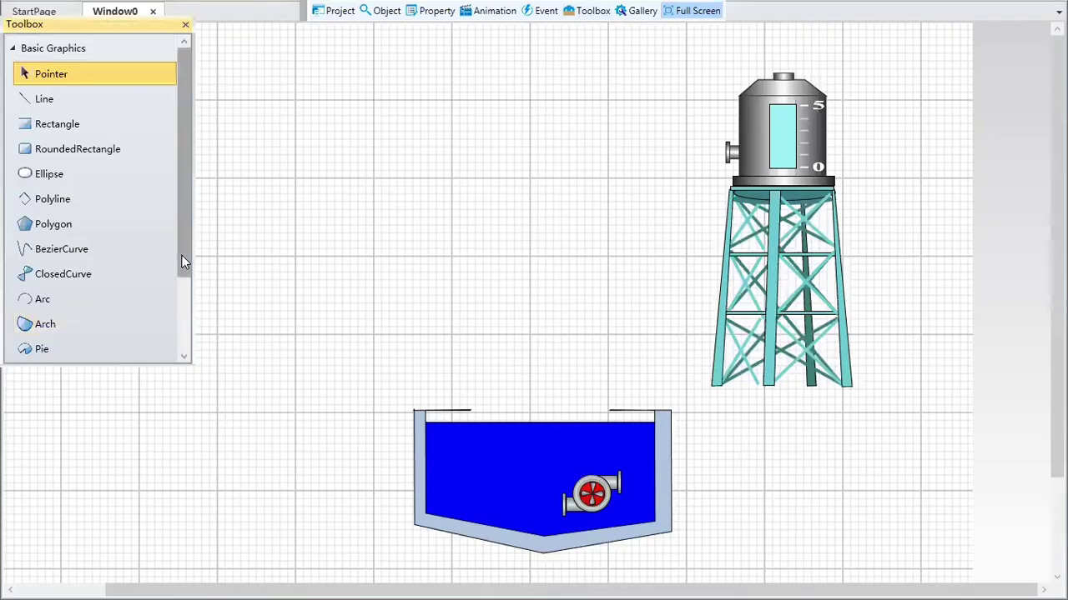
scroll(54, 349, down, 1)
click(54, 334)
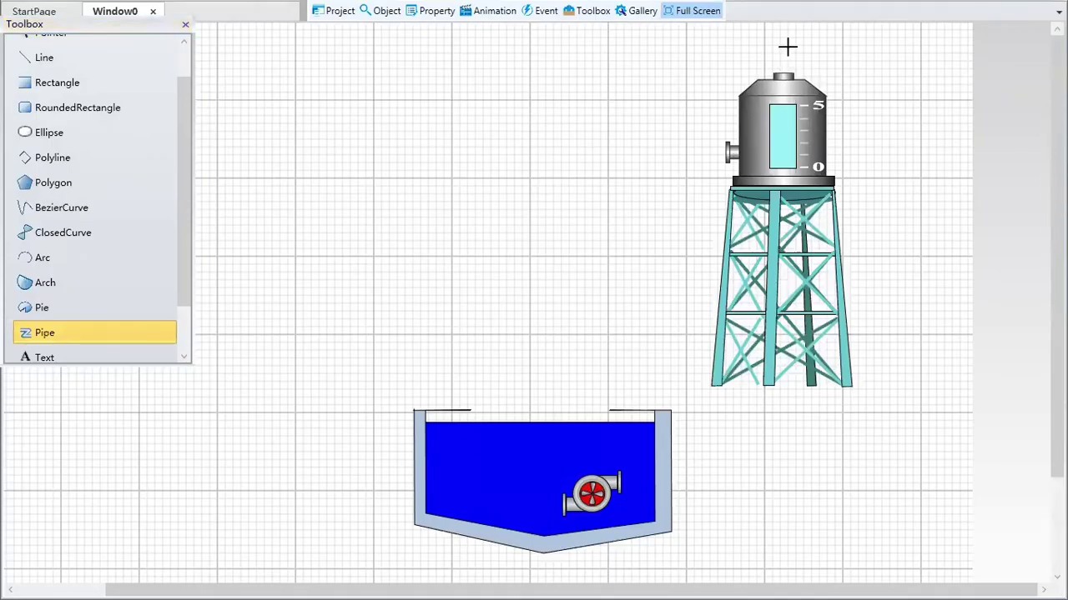
click(787, 46)
click(710, 45)
click(689, 45)
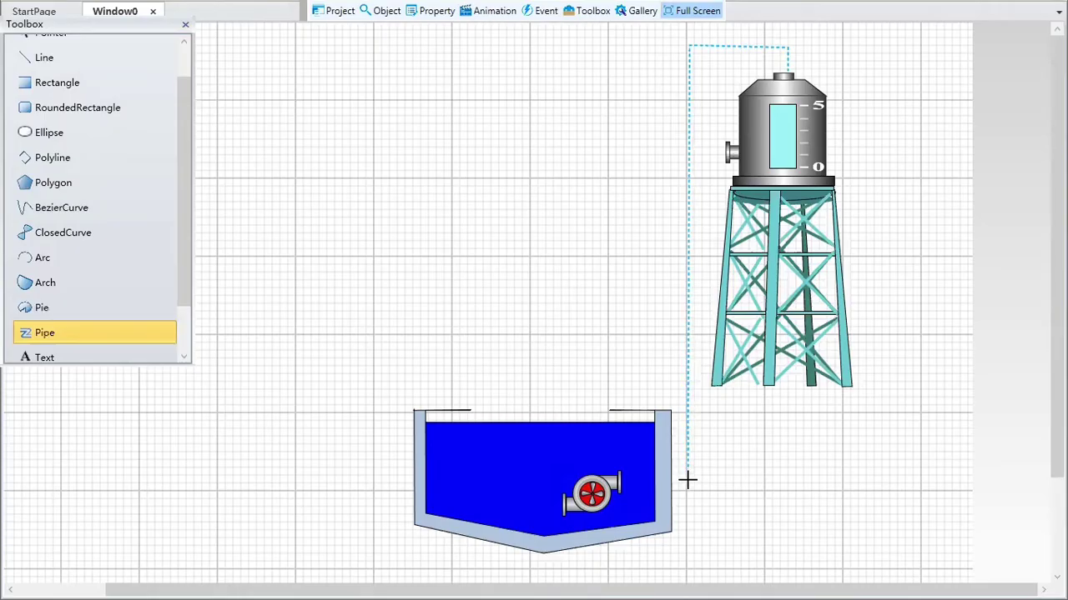
click(687, 479)
double_click(619, 481)
click(699, 9)
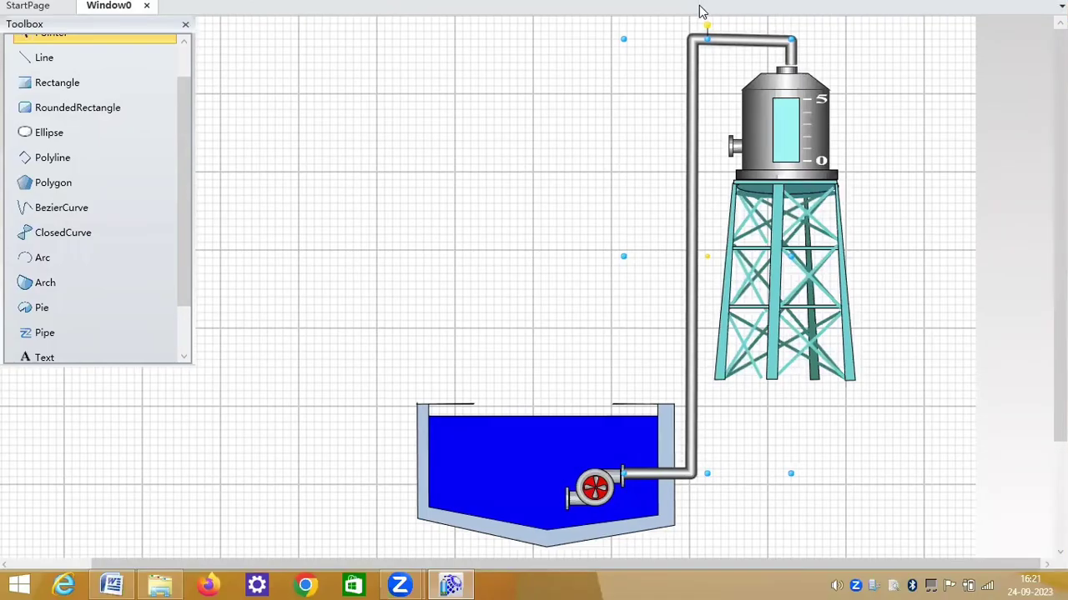
- Set the PipeWidth of the pipe running from the tank to the pump to 20
key(Escape)
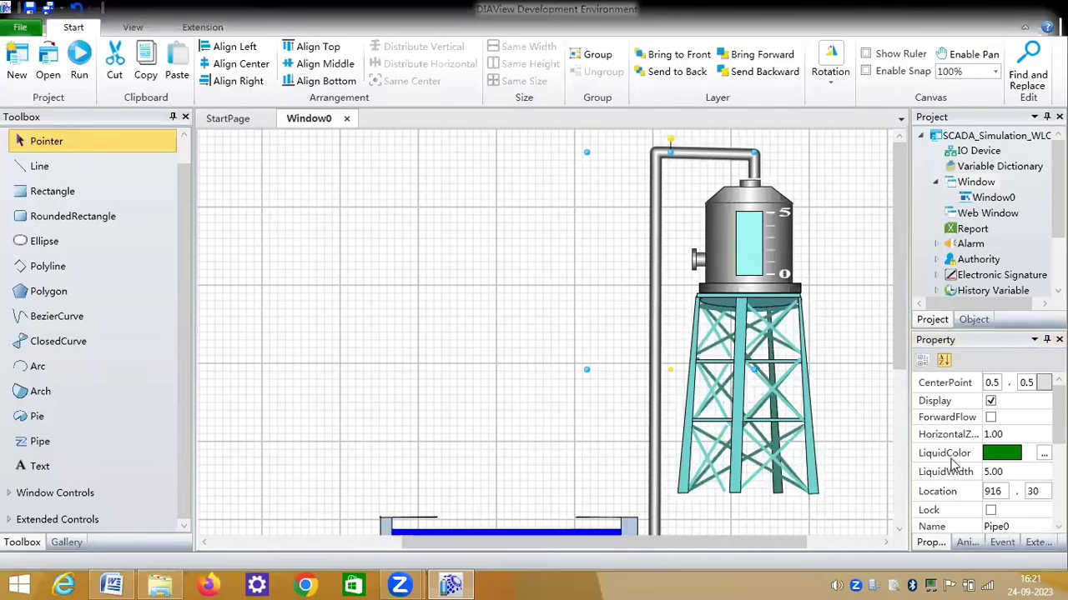
click(922, 361)
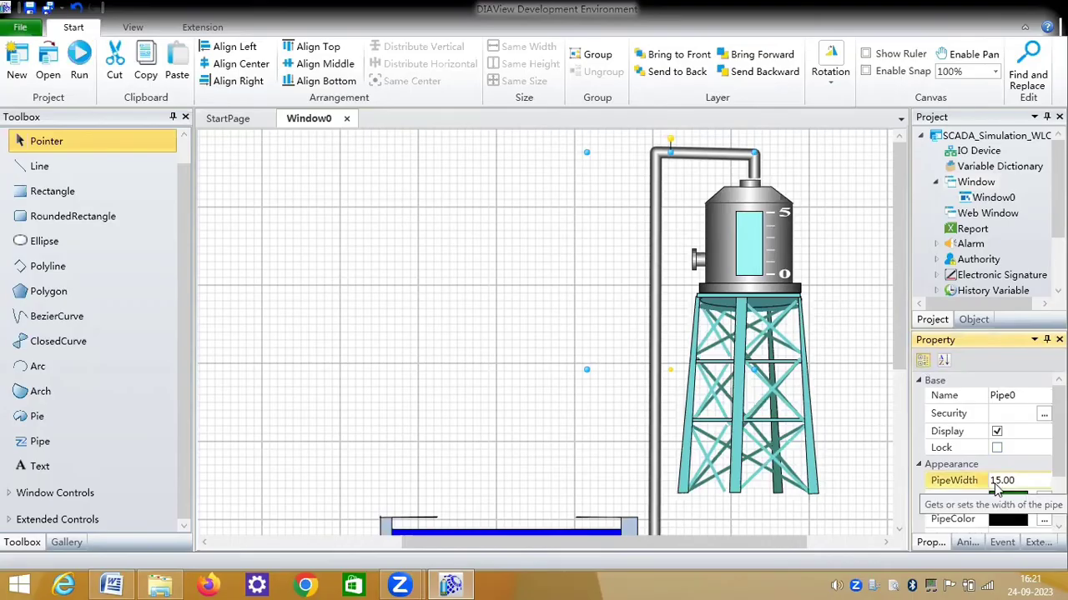
click(997, 482)
key(Delete)
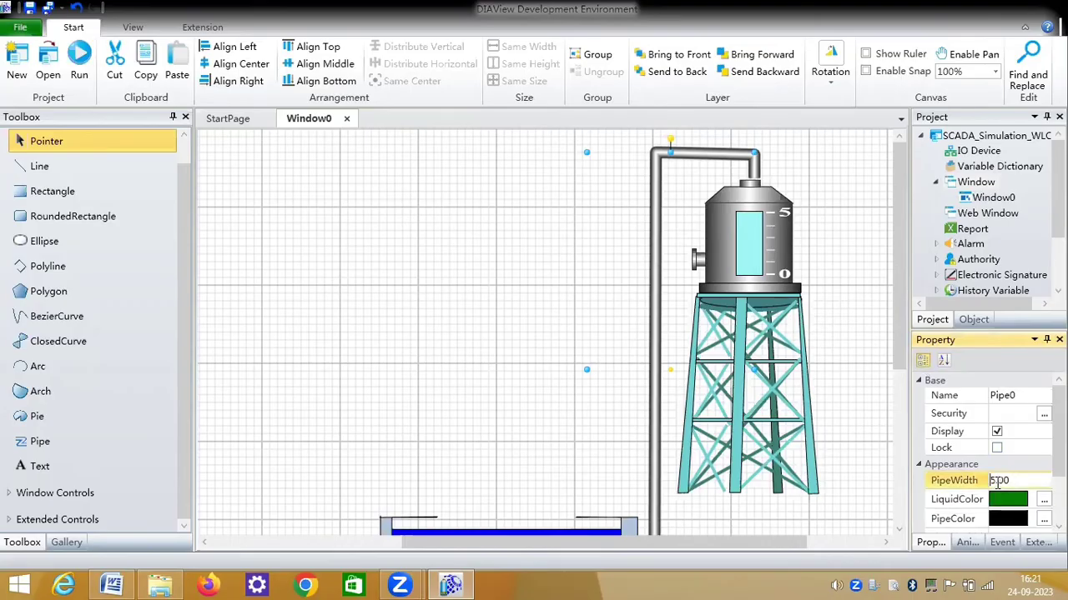
key(Delete)
text(20)
key(Return)
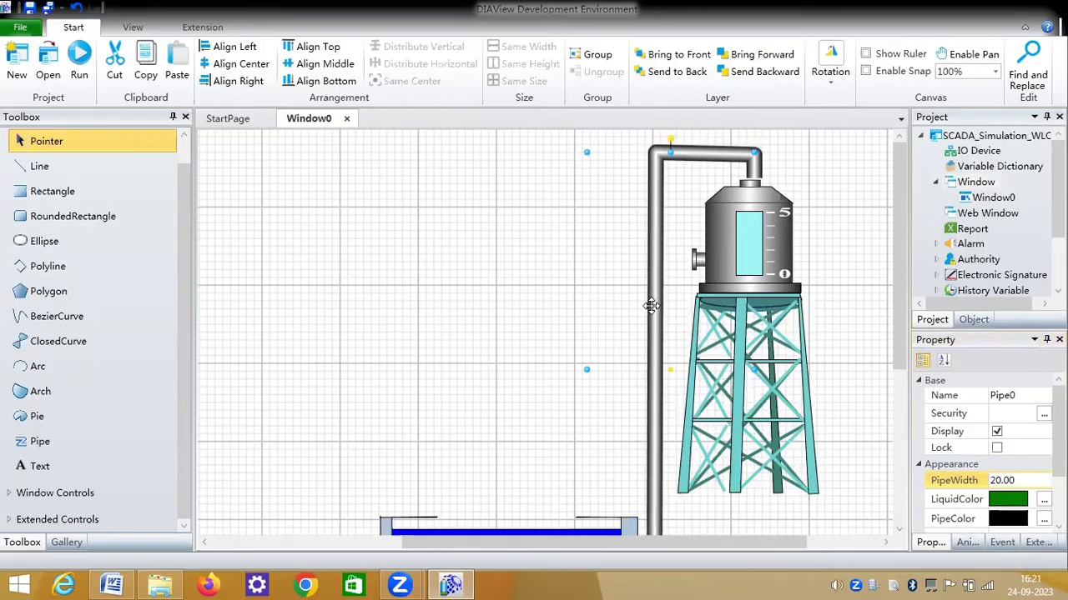
- Nudge the long pipe slightly to the left and down so its upper end lines up with the tank's top inlet
key(Left)
key(Left)
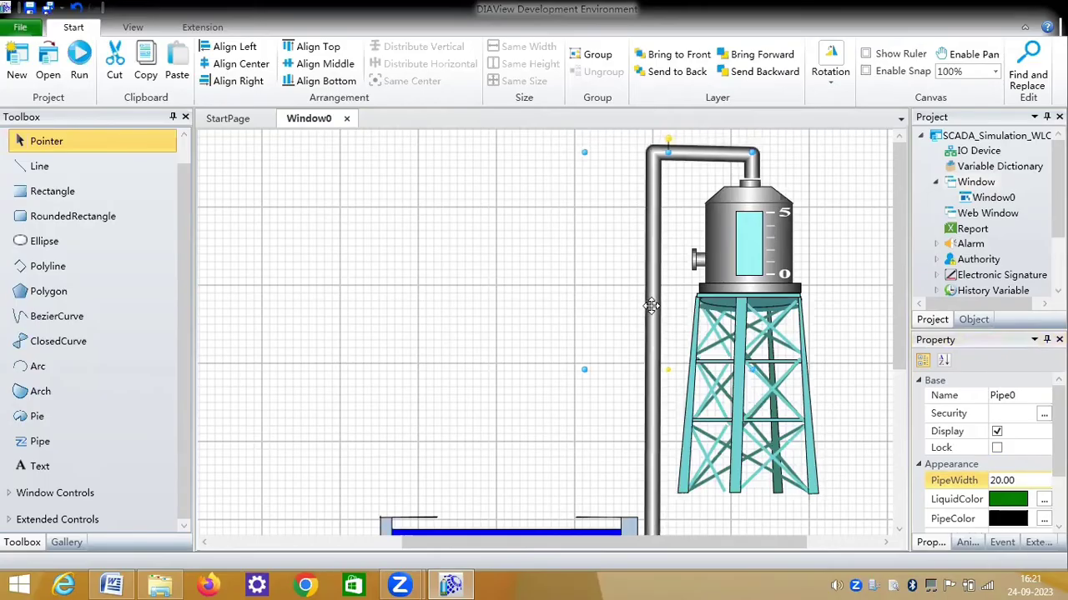
key(Left)
key(Left)
key(Left)
key(Left)
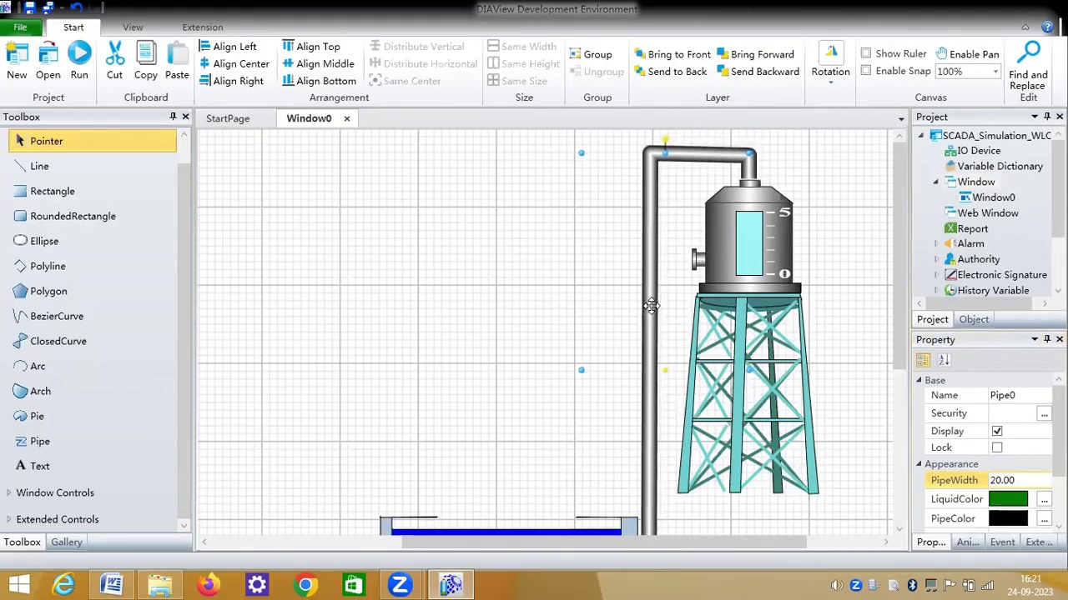
key(Down)
key(Down)
key(Down)
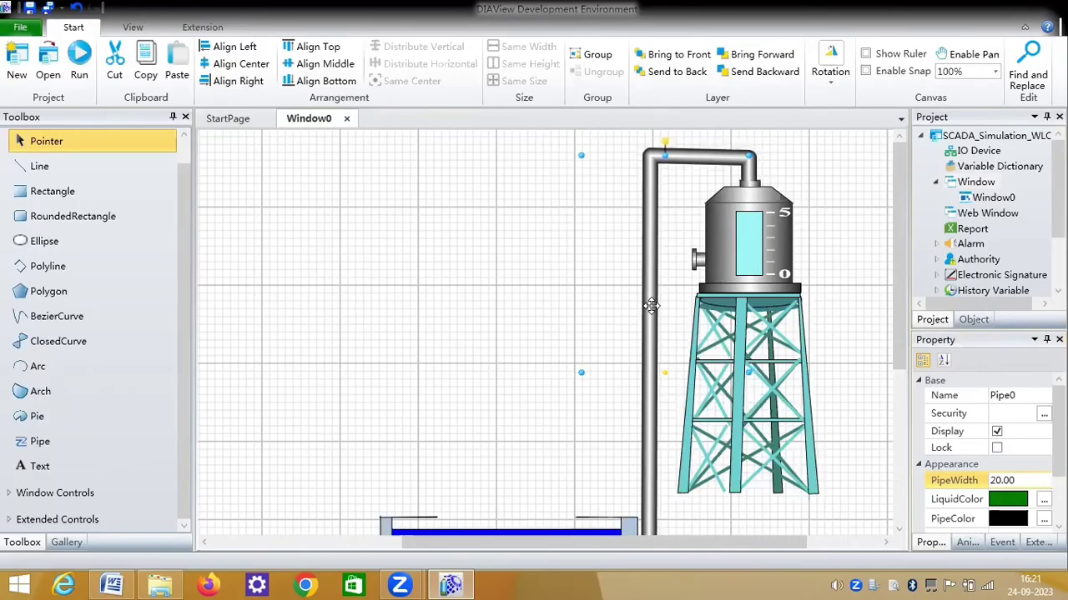
key(Right)
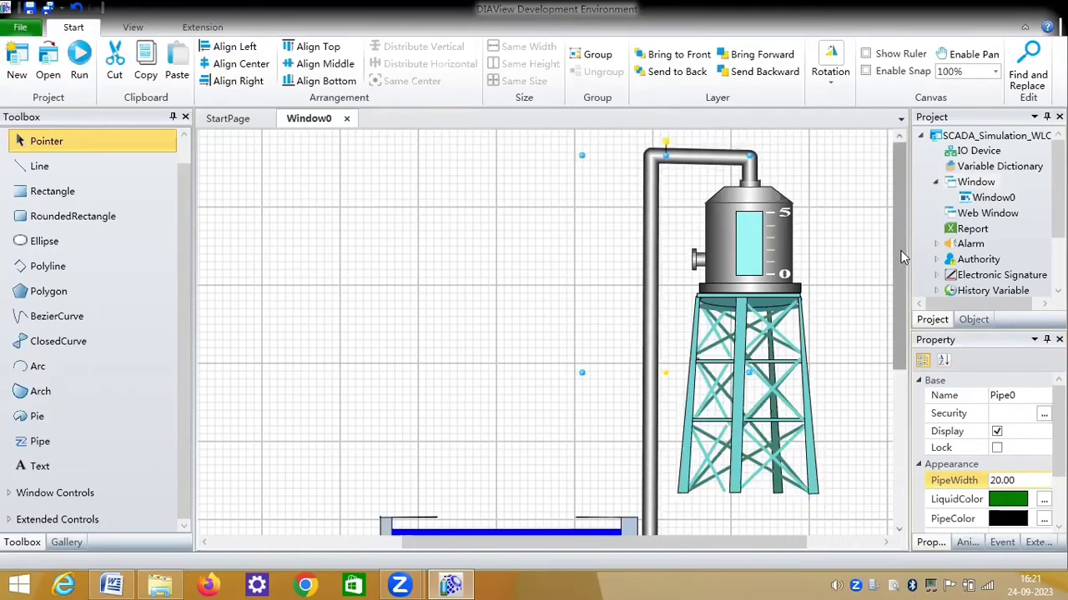
- Nudge the pump in the sink slightly left and down so its outlet lines up with the end of the long pipe
scroll(903, 279, down, 4)
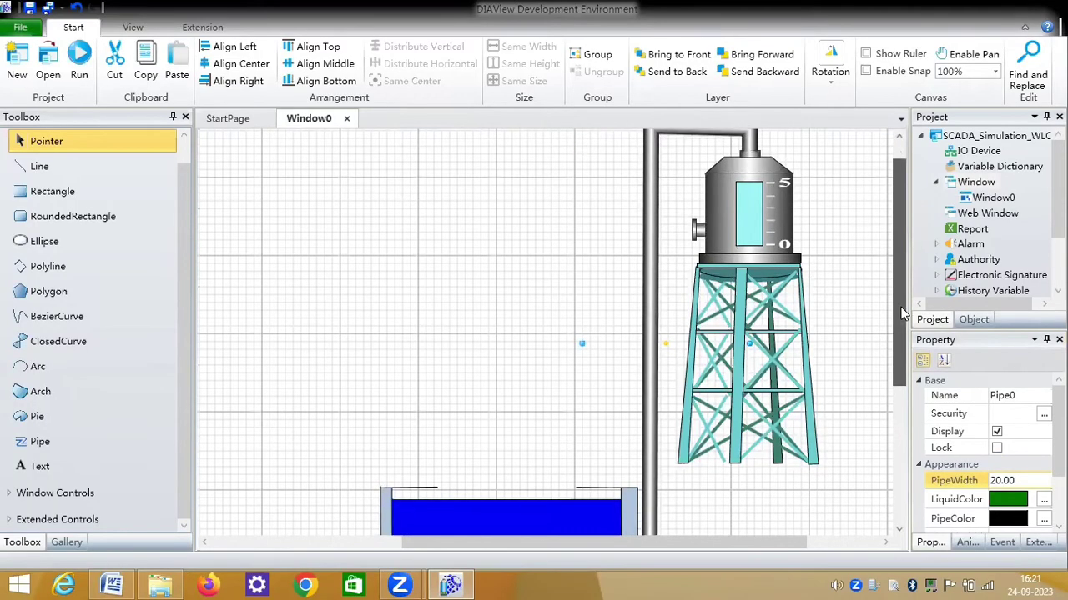
click(560, 459)
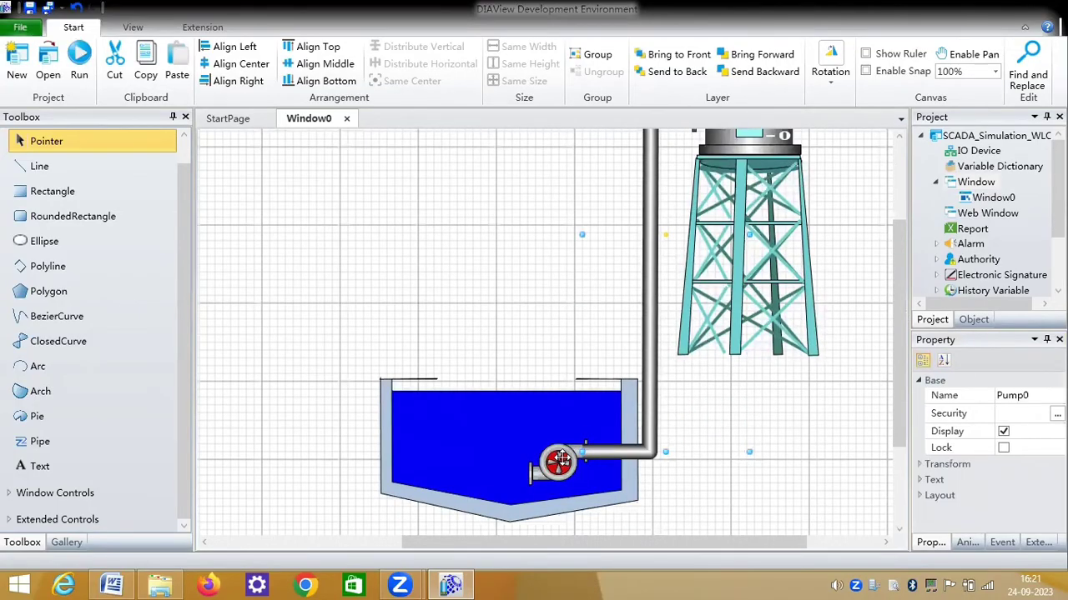
key(Left)
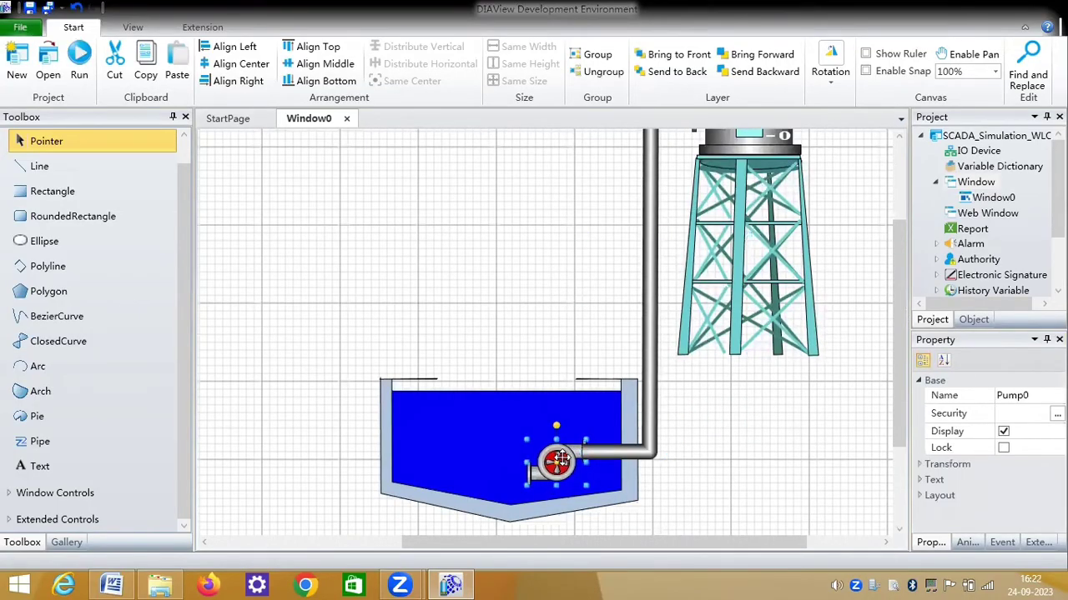
key(Left)
key(Right)
key(Down)
key(Down)
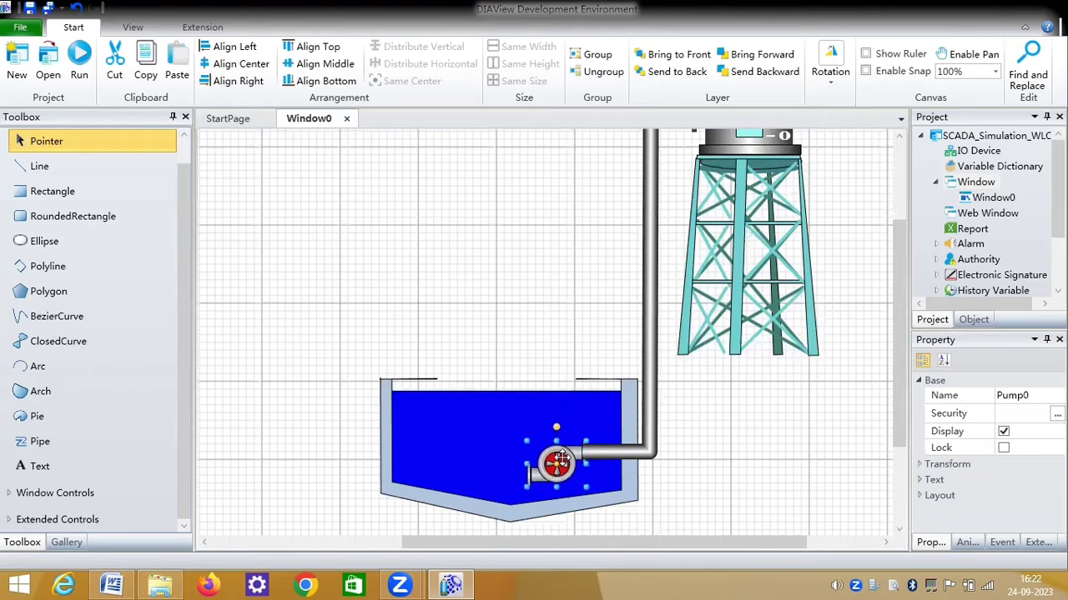
click(730, 490)
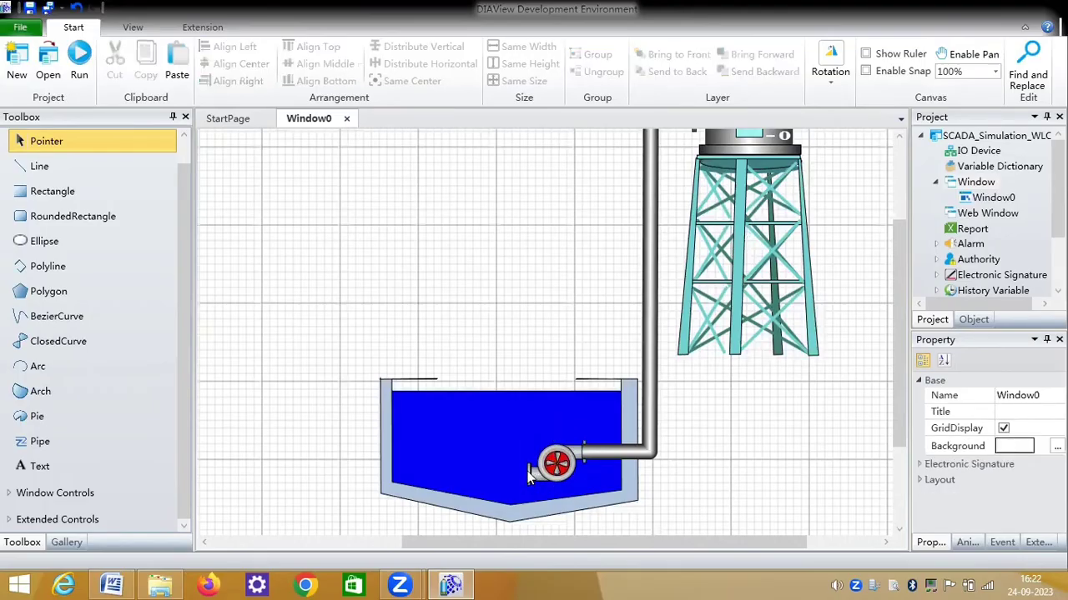
- Draw a short Pipe from the pump's left inlet, a little to the left and down toward the sink's floor
click(527, 472)
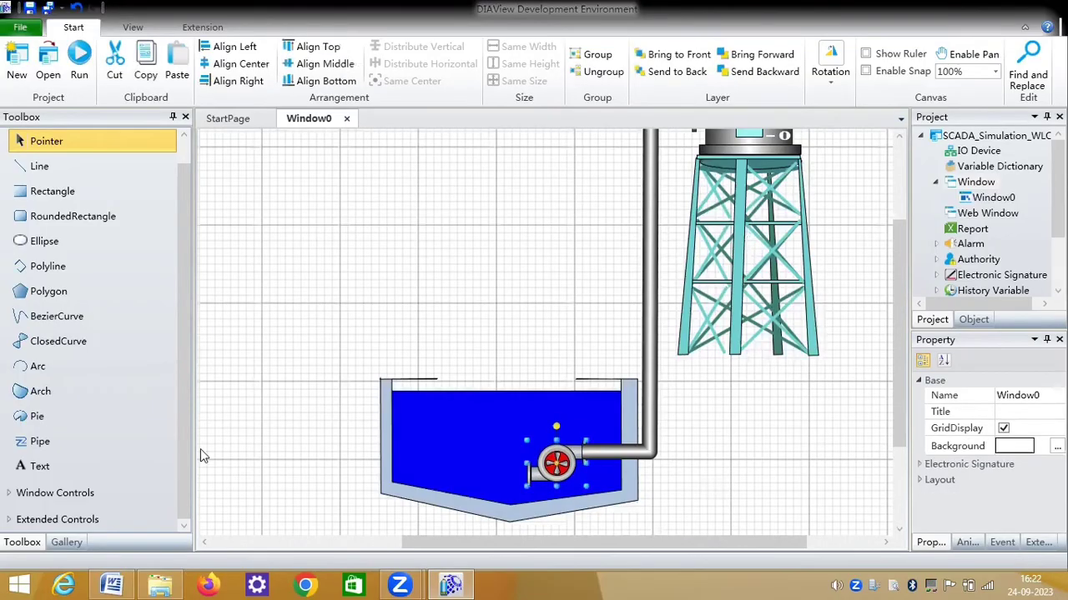
click(40, 442)
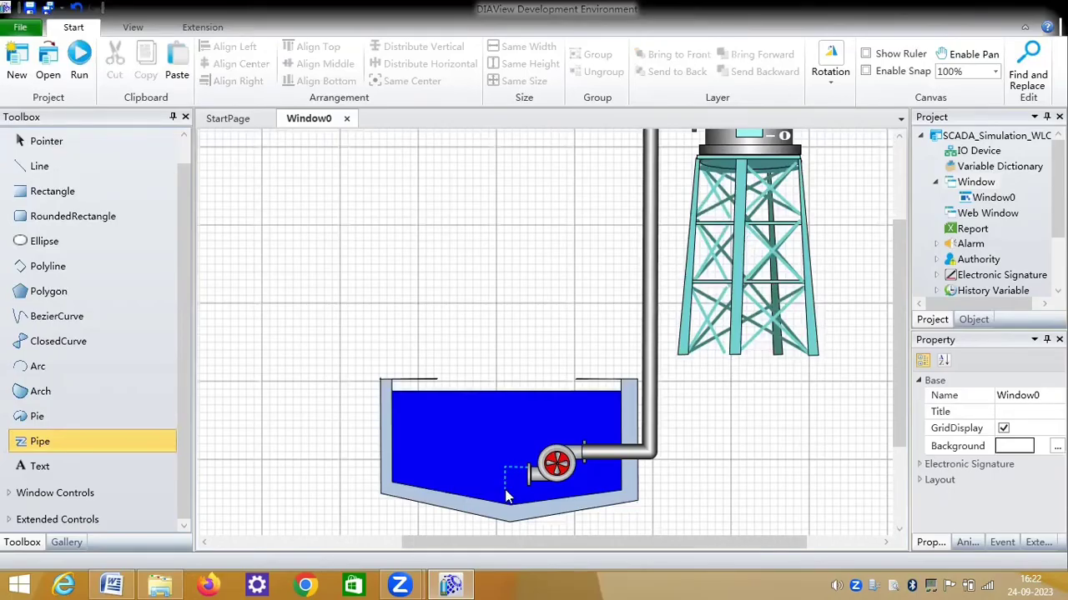
drag(507, 496, 507, 497)
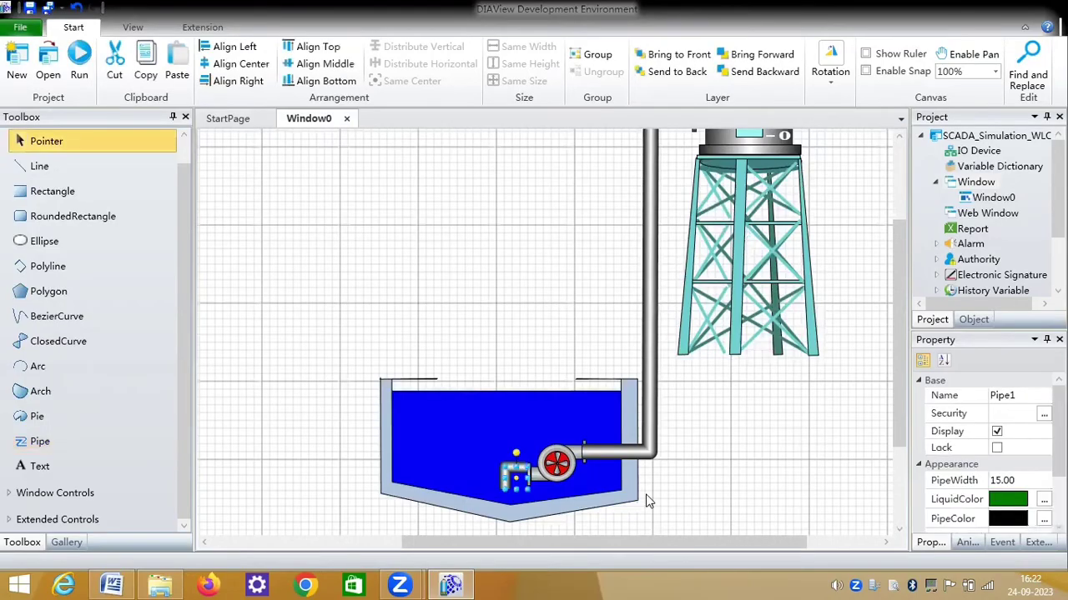
- Set the PipeWidth of the short suction pipe in the sink to 20
click(994, 480)
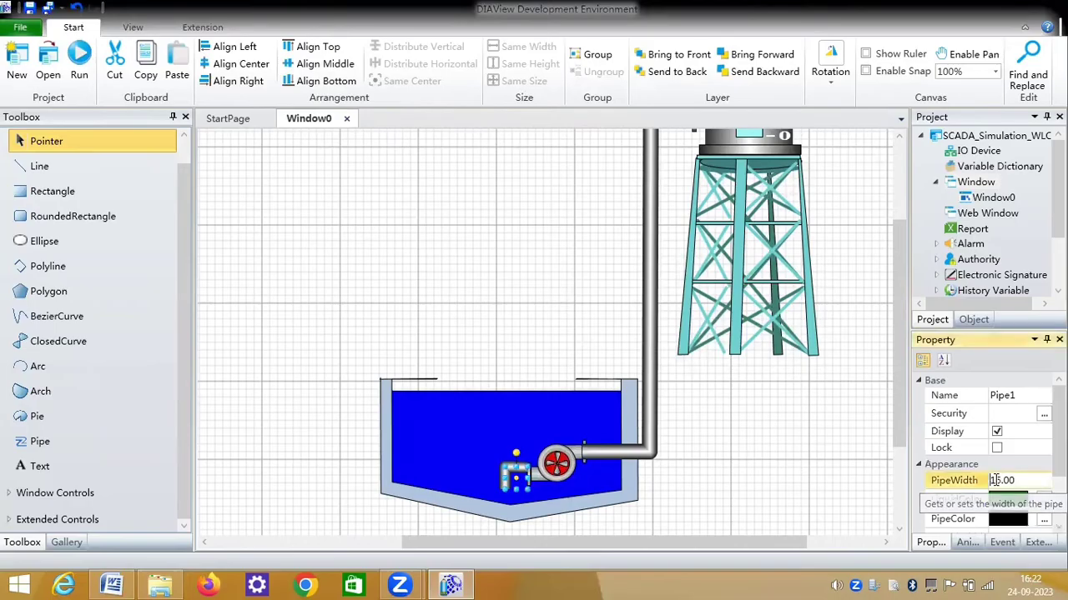
key(BackSpace)
key(BackSpace)
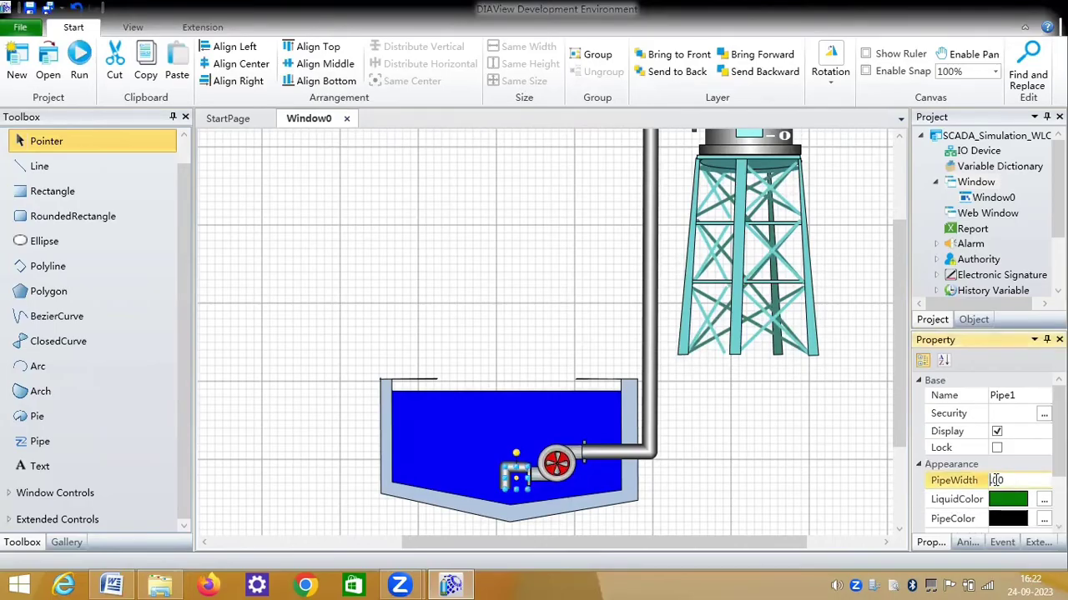
text(20)
key(Return)
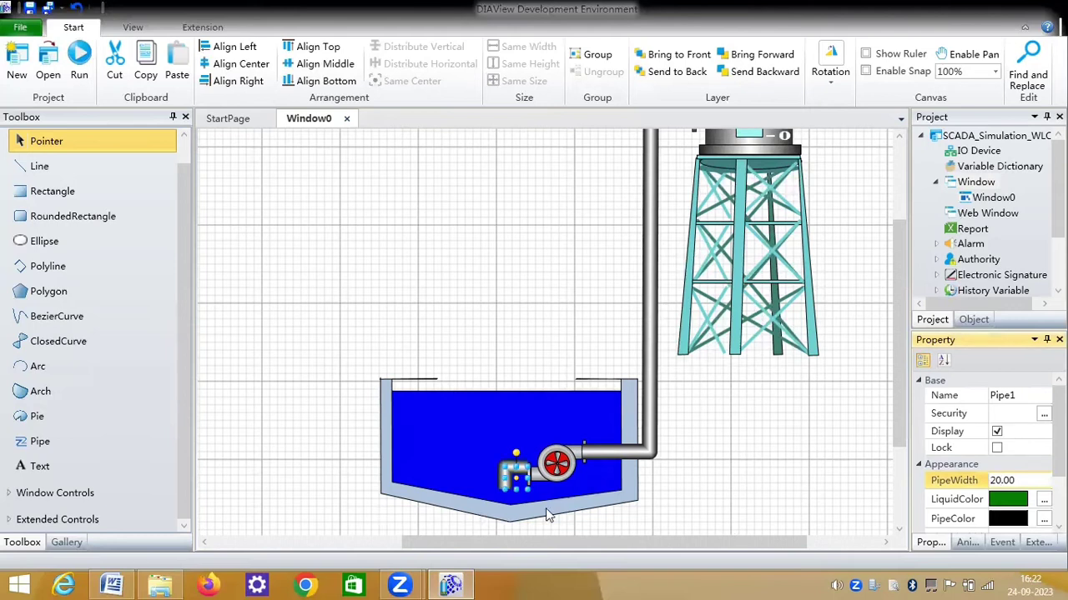
key(Down)
key(Down)
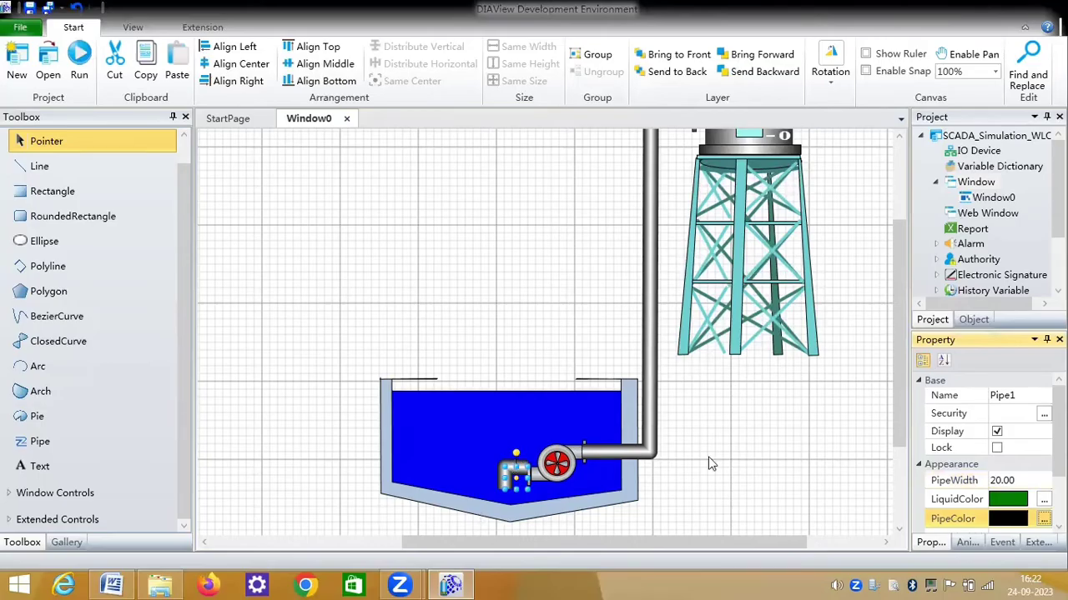
- Nudge the short suction pipe slightly down and to the right so it meets the pump's inlet
click(510, 450)
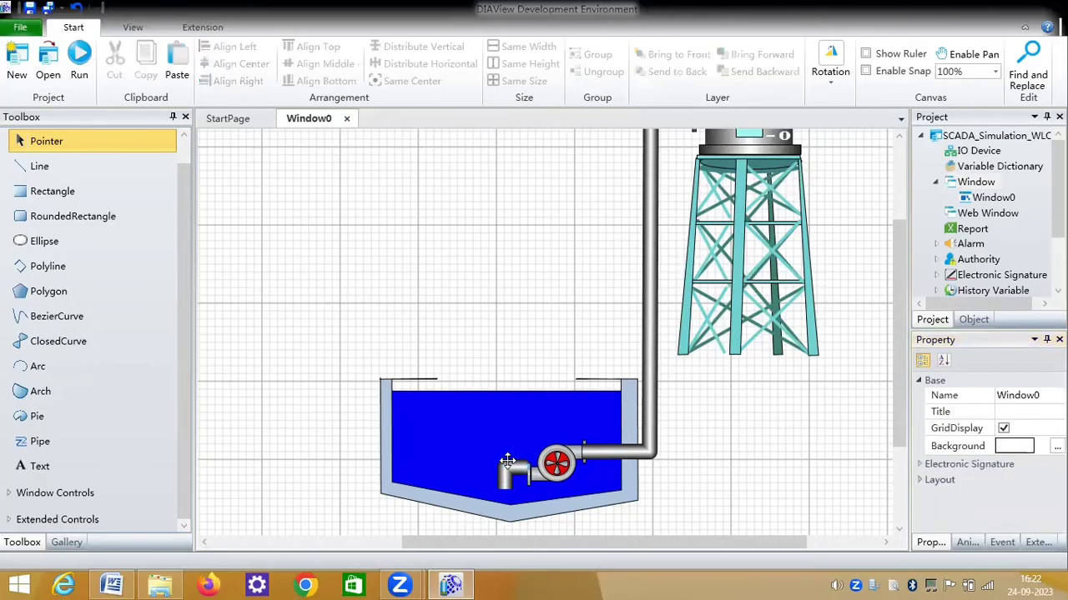
click(507, 461)
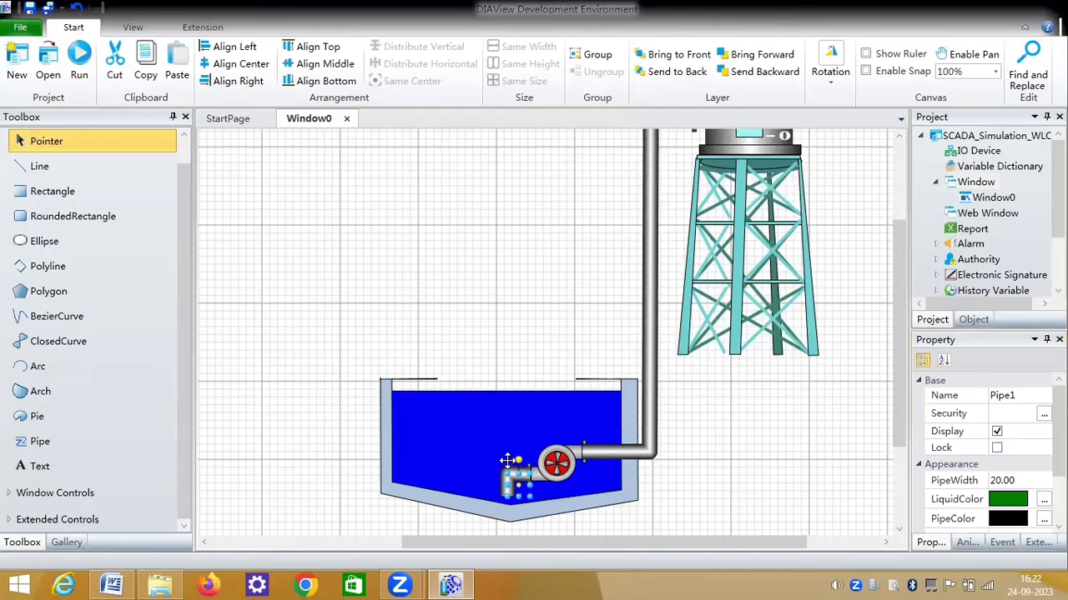
click(751, 461)
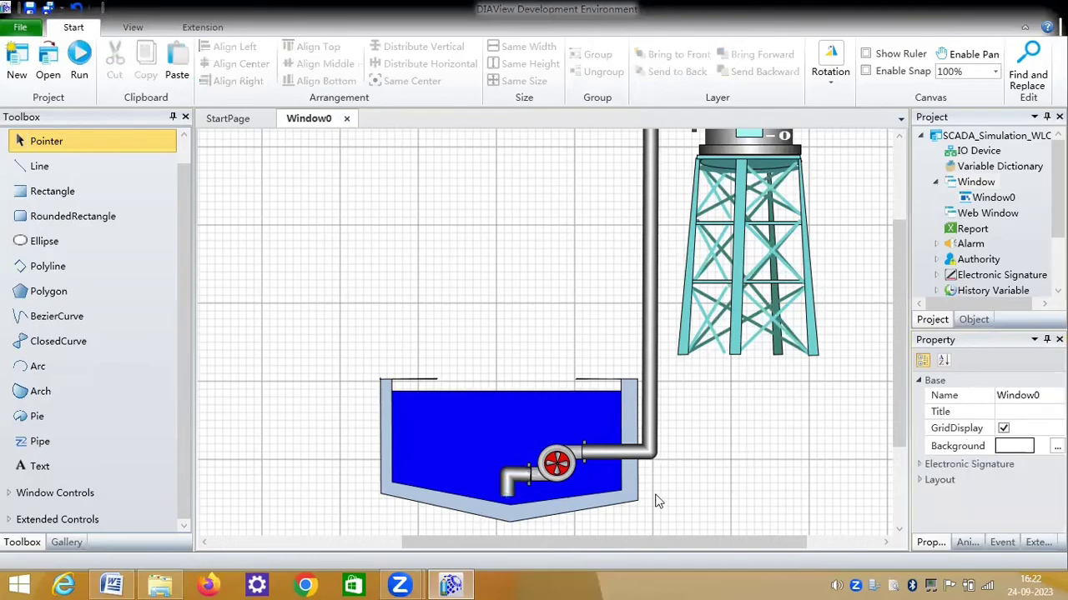
- Draw a Sensor0 from the Sensor gallery category and resize and move it into a small upright sensor just right of the tank
drag(895, 331, 890, 252)
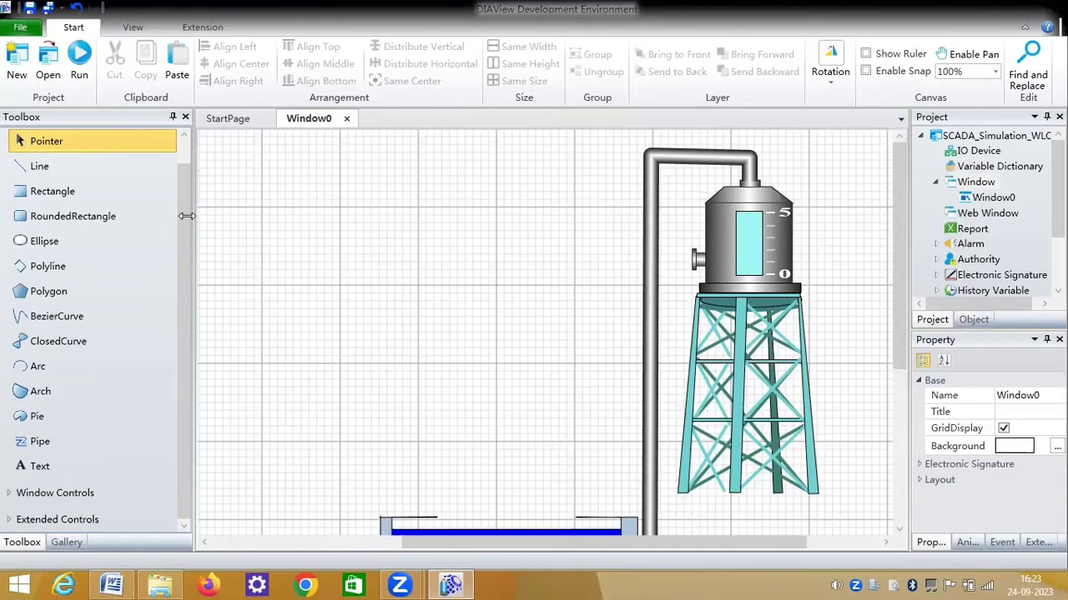
click(60, 544)
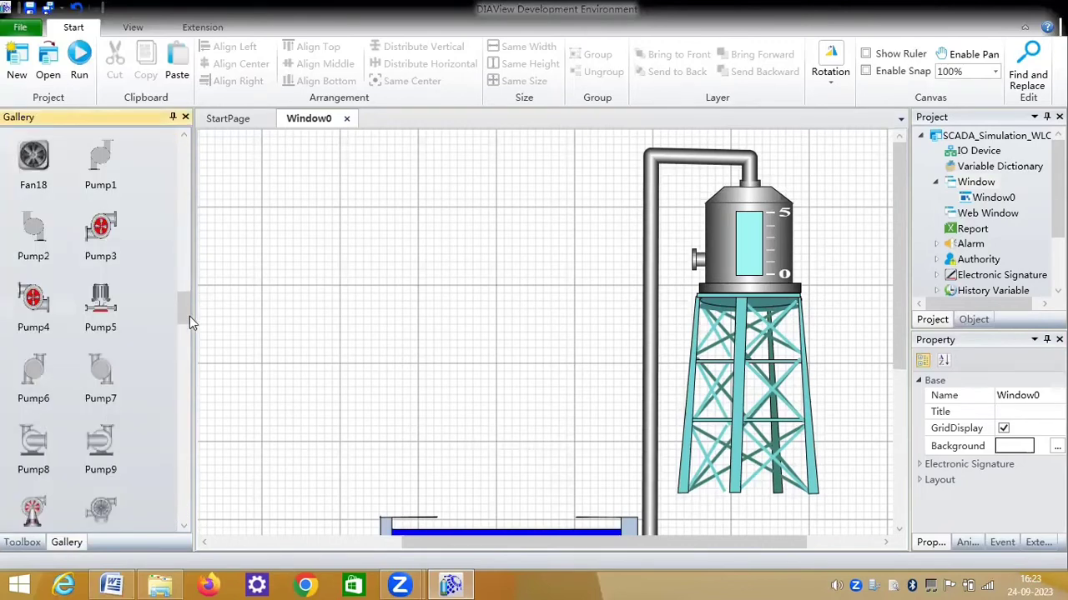
drag(189, 301, 186, 132)
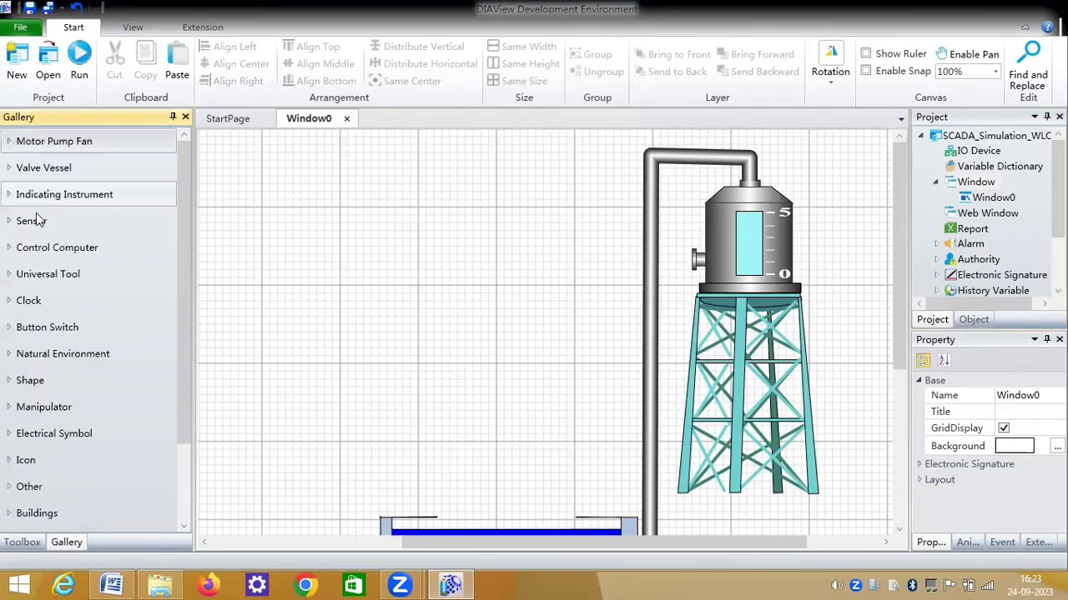
click(10, 221)
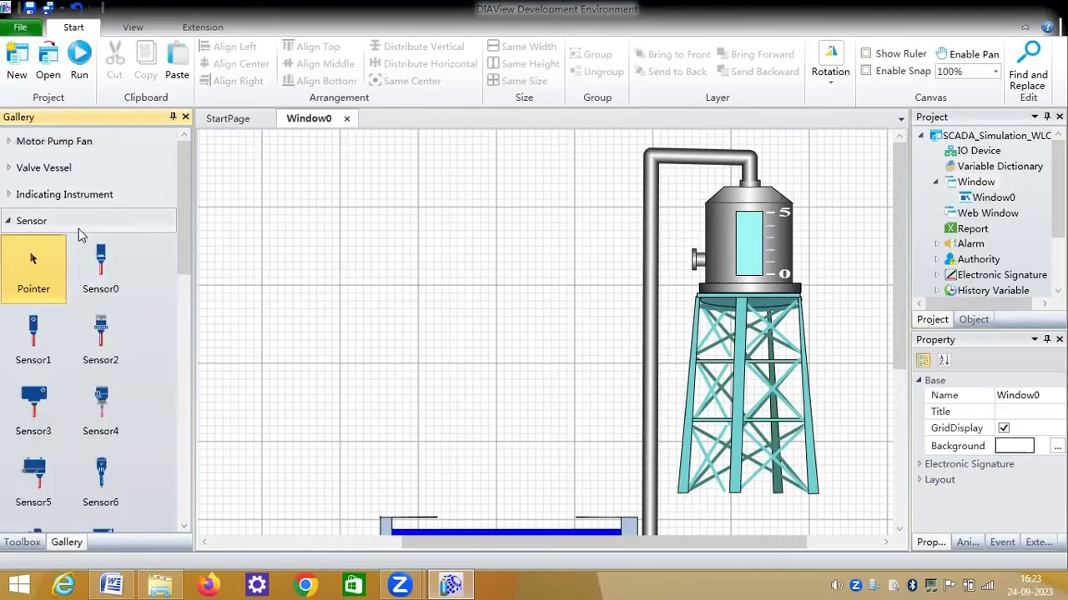
click(108, 283)
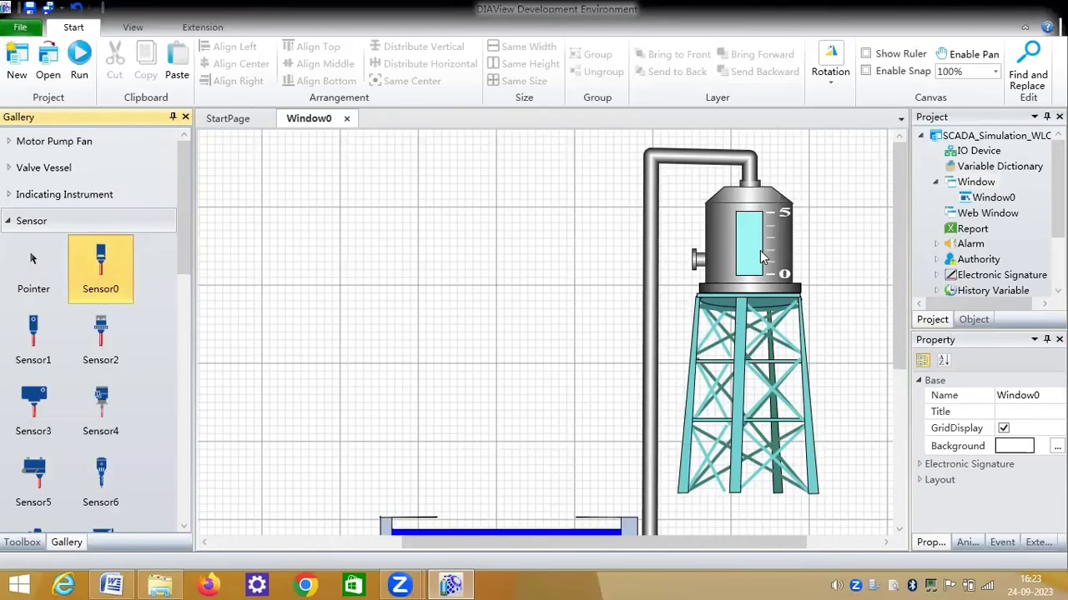
click(824, 267)
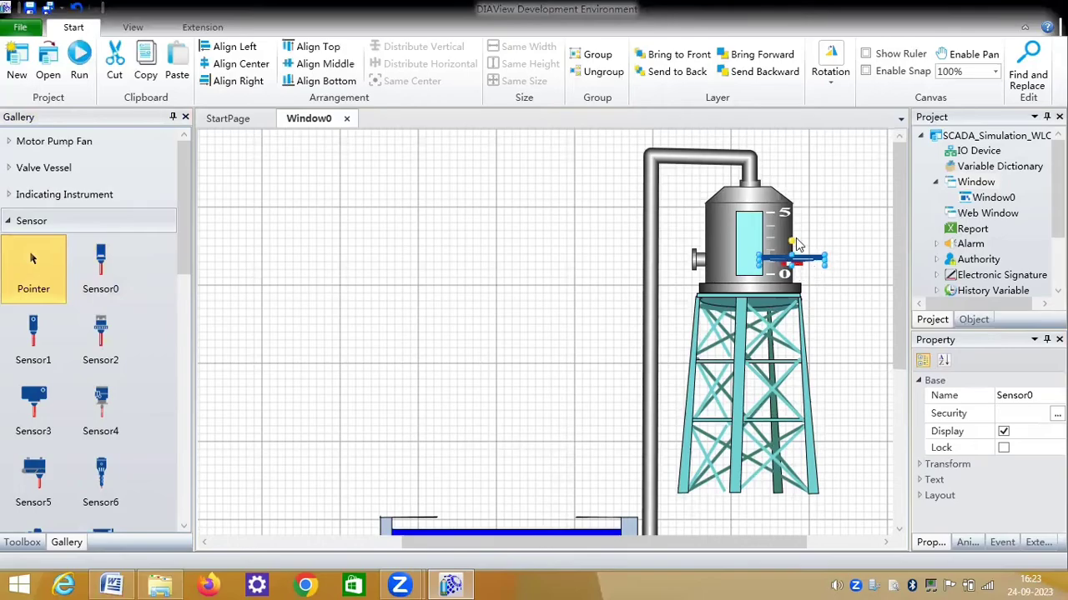
drag(791, 265, 801, 323)
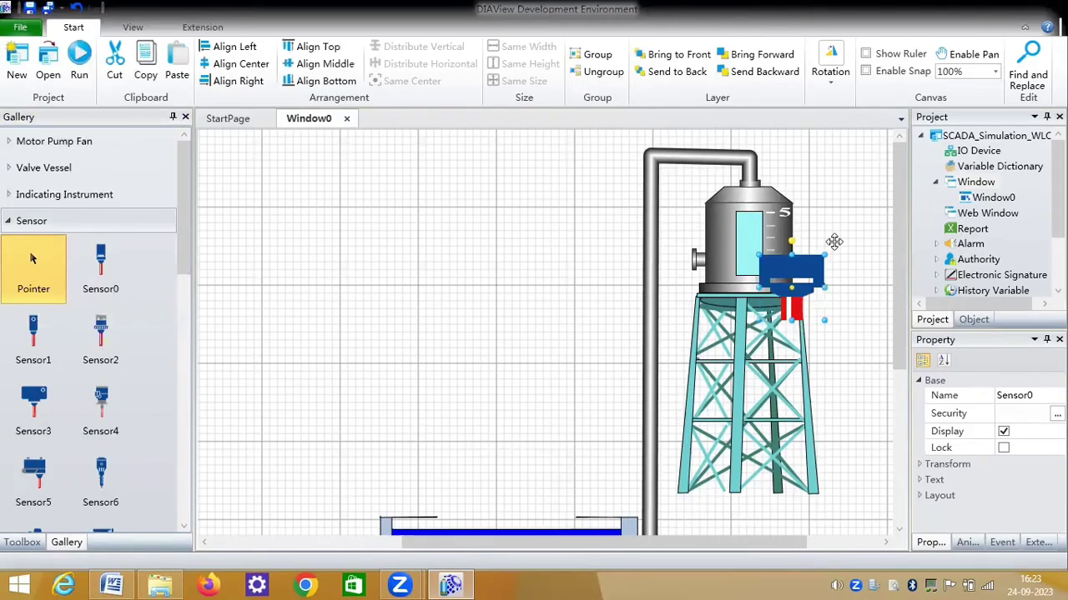
drag(789, 260, 817, 261)
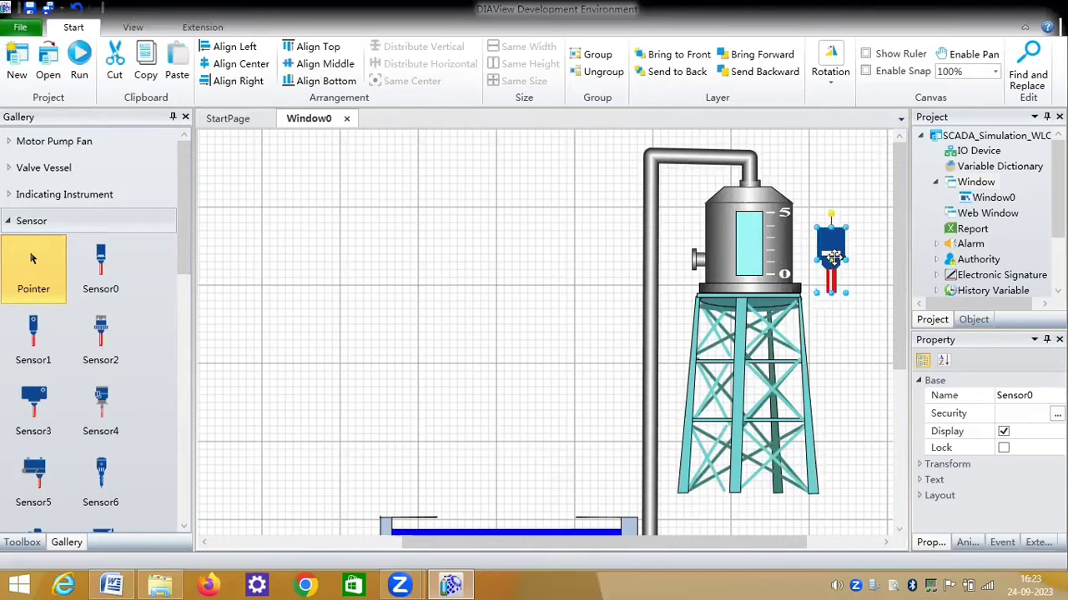
- Rotate the sensor beside the tank counter-clockwise three times so its red probes point toward the tank
right_click(834, 263)
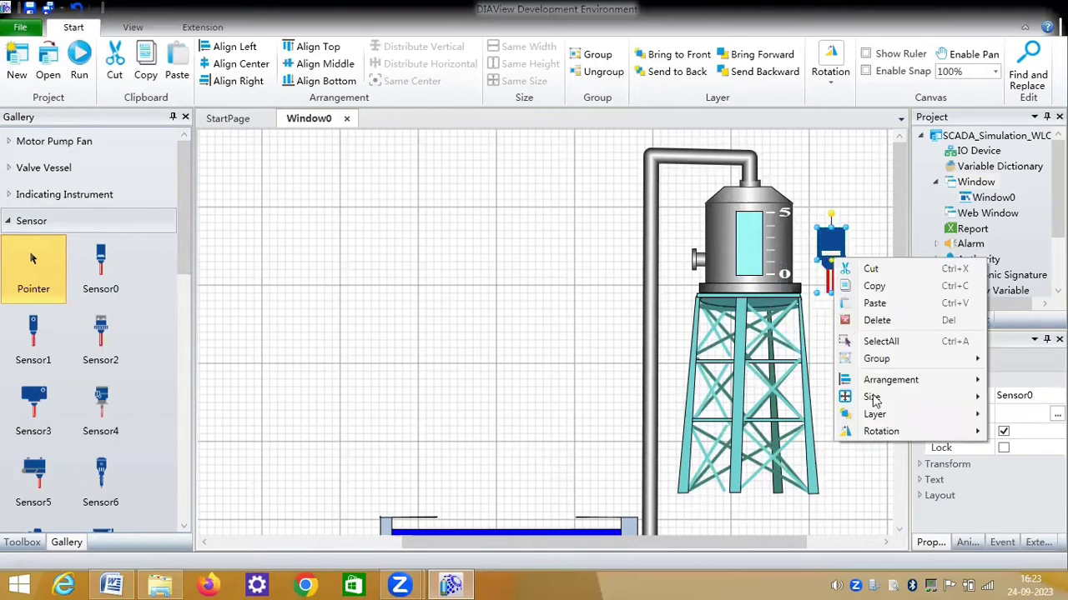
mouse_move(884, 436)
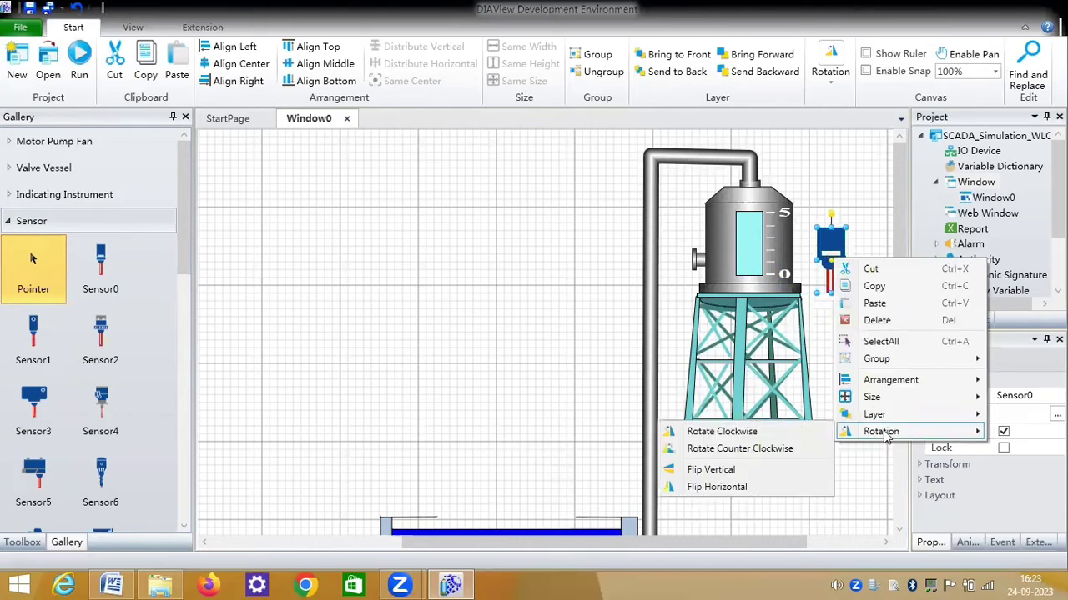
click(747, 449)
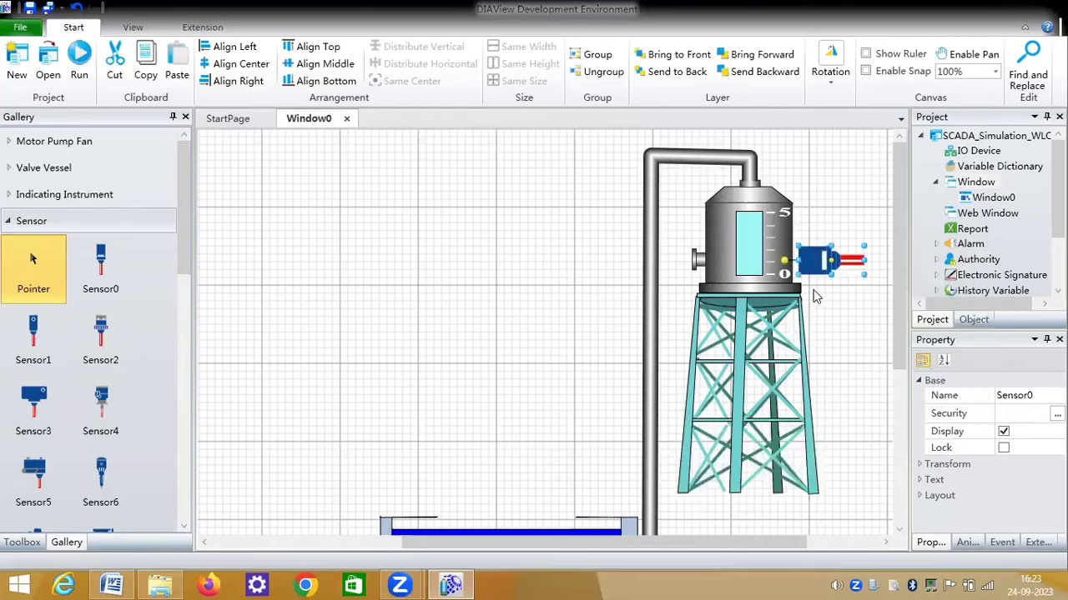
right_click(820, 272)
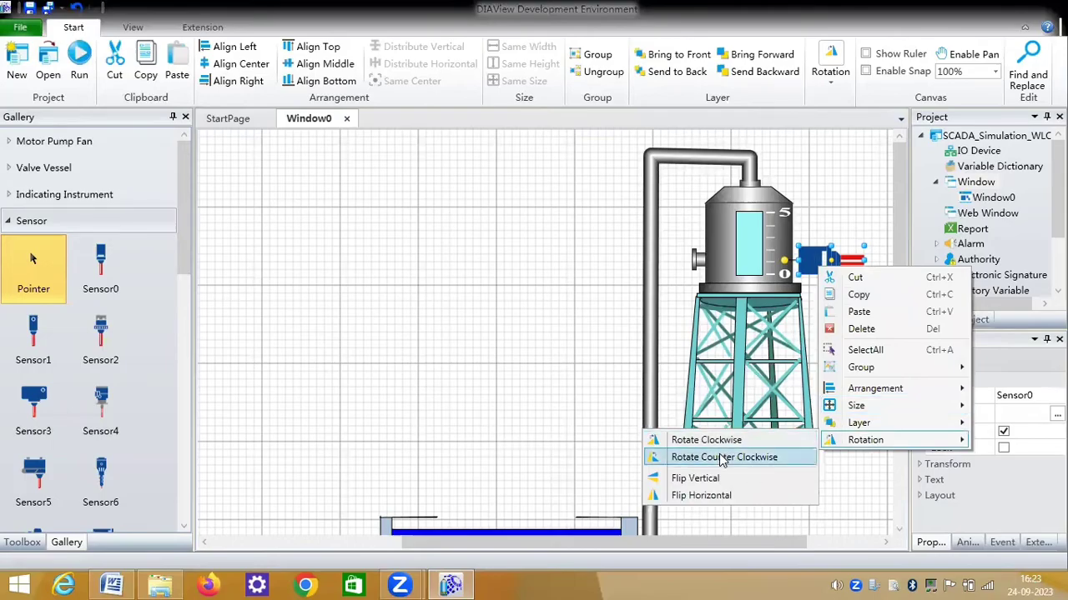
key(Return)
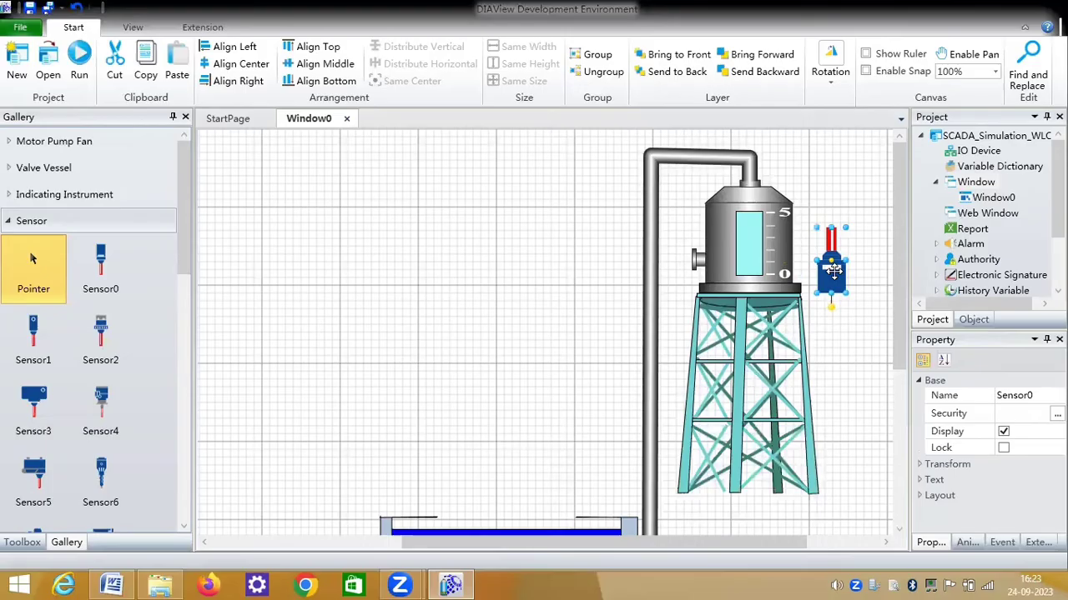
right_click(832, 272)
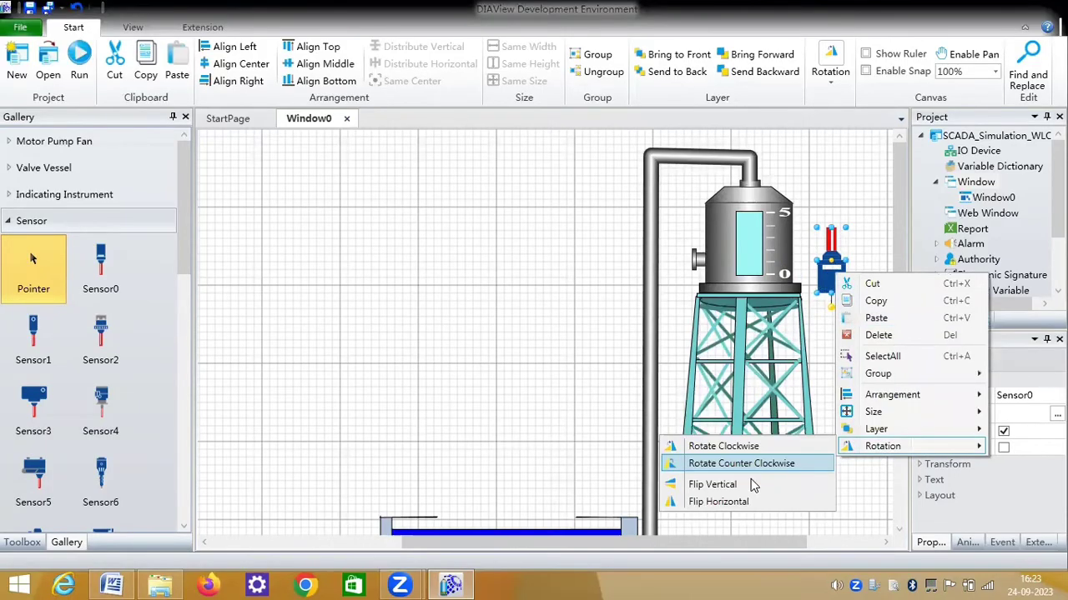
click(748, 464)
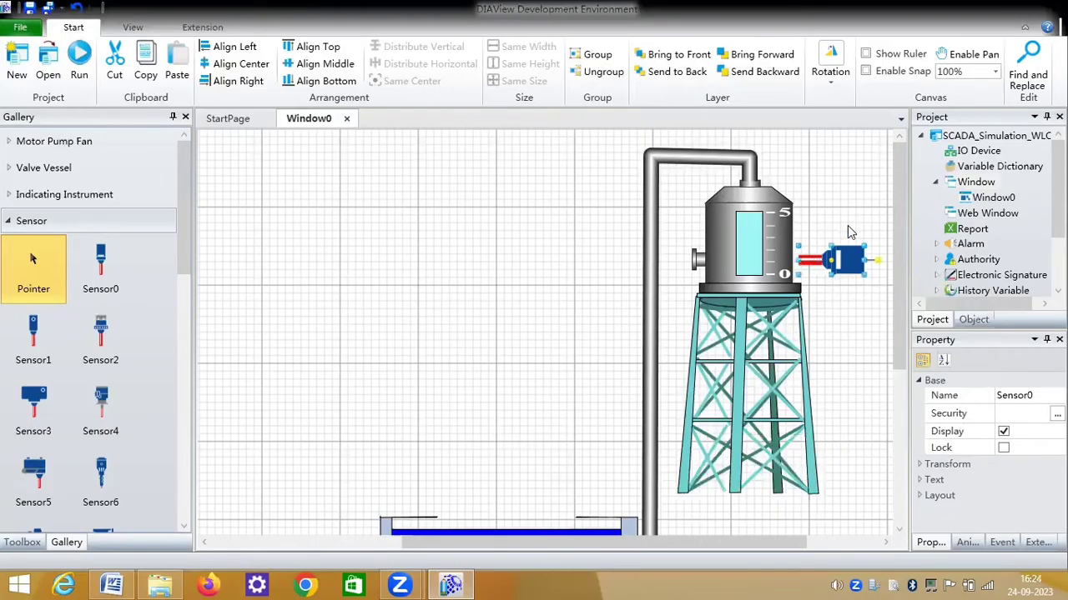
- Shrink the rotated sensor and place it on the tank's right wall, its probes touching the level window just above the 0 mark
click(832, 251)
drag(832, 254, 832, 259)
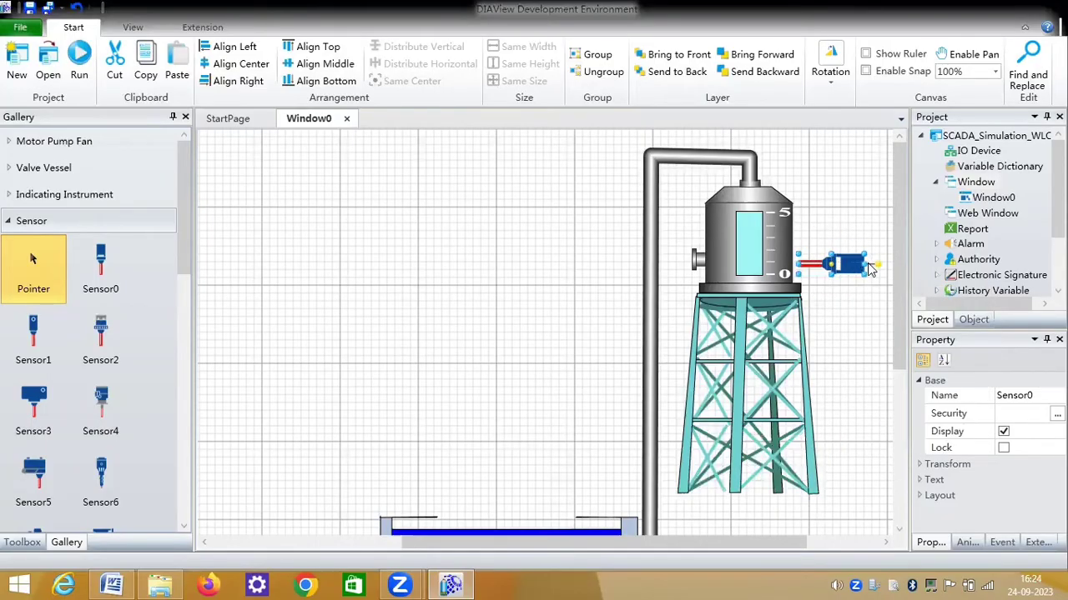
click(840, 263)
drag(840, 263, 796, 259)
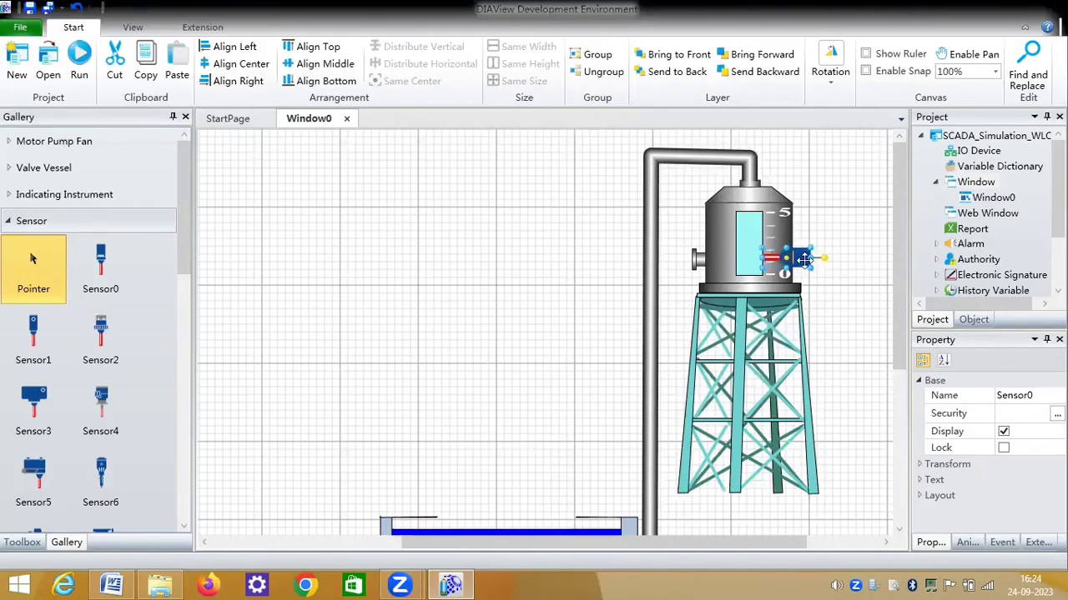
drag(799, 260, 799, 263)
click(830, 272)
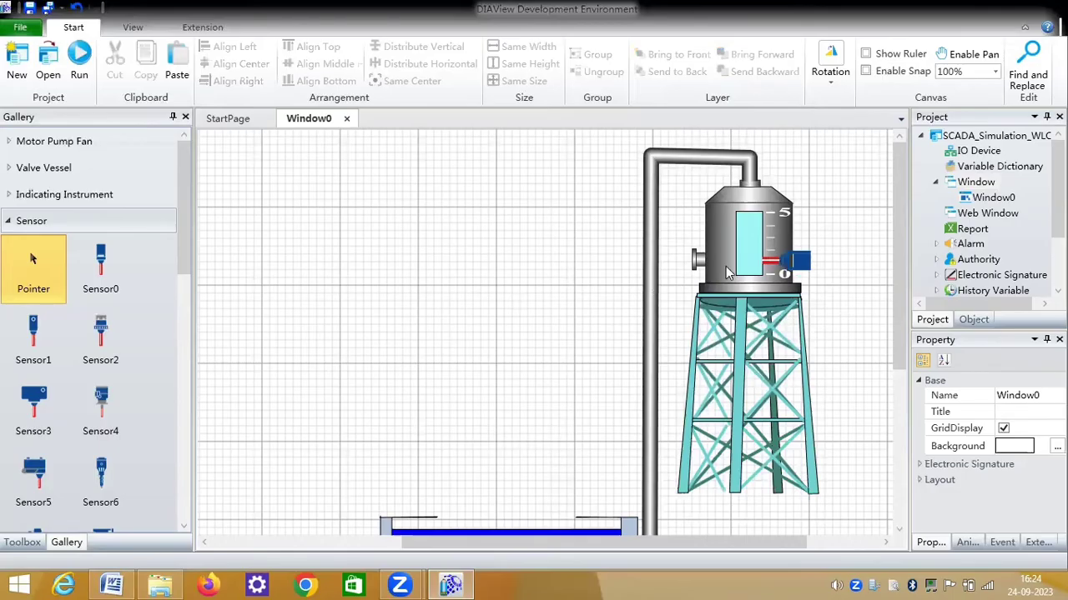
- Duplicate the tank sensor and place the copy directly above it, near the 5 mark of the level window
click(791, 259)
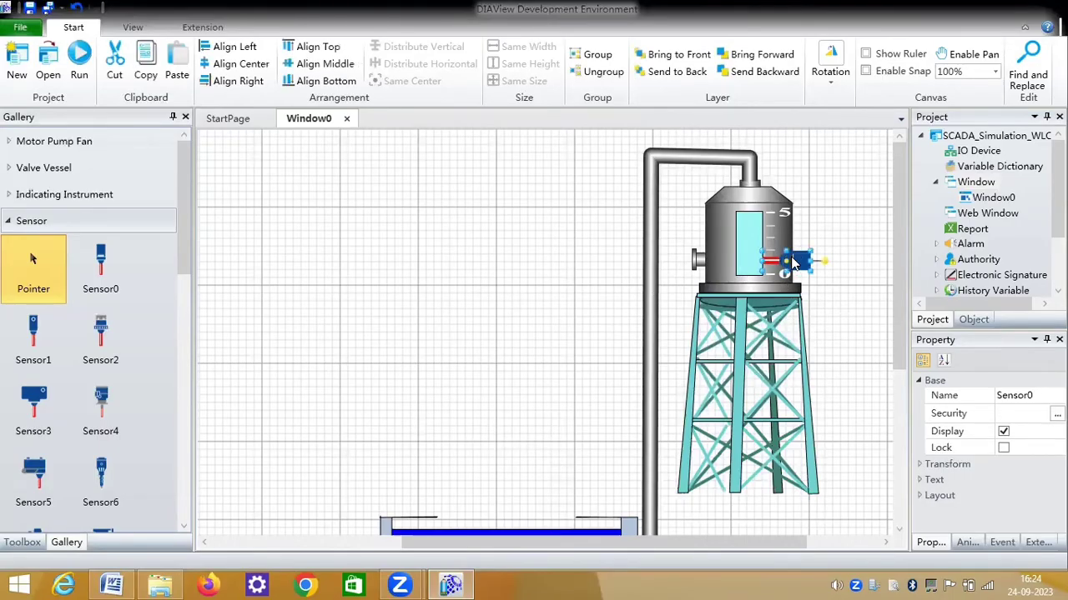
key(ctrl+v)
drag(805, 269, 793, 219)
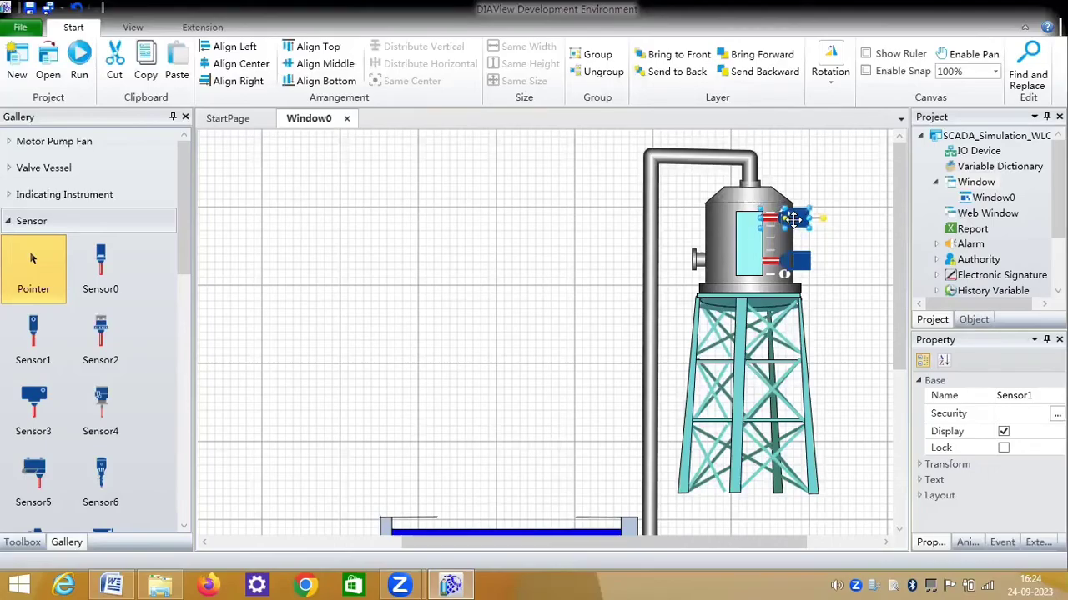
click(858, 281)
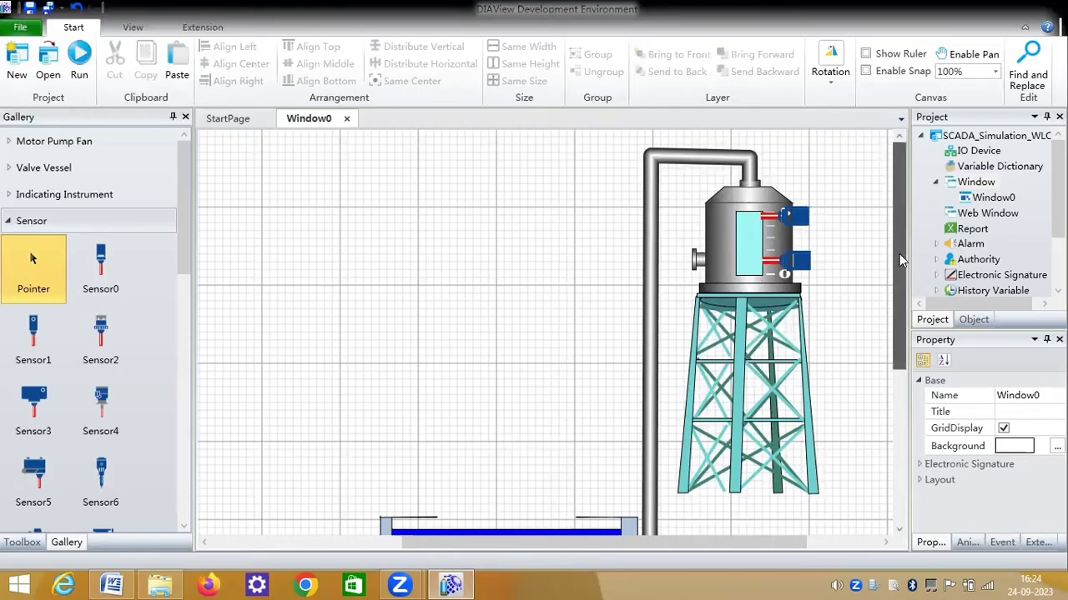
- Draw a green indicator light from the Indicating Instrument gallery category, below and slightly left of the red round buttons
scroll(899, 261, down, 2)
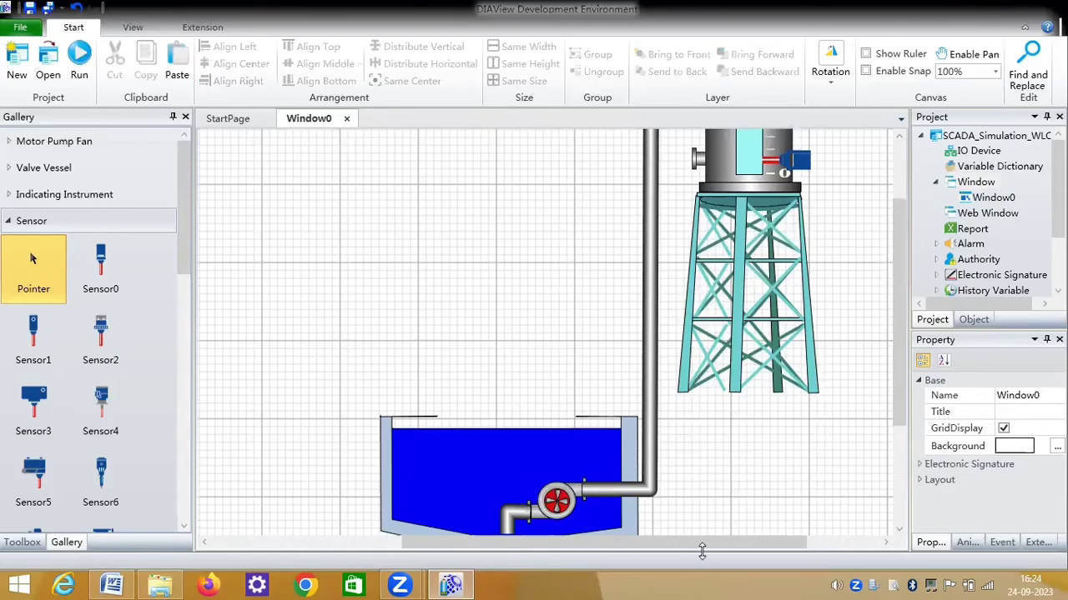
drag(686, 541, 512, 541)
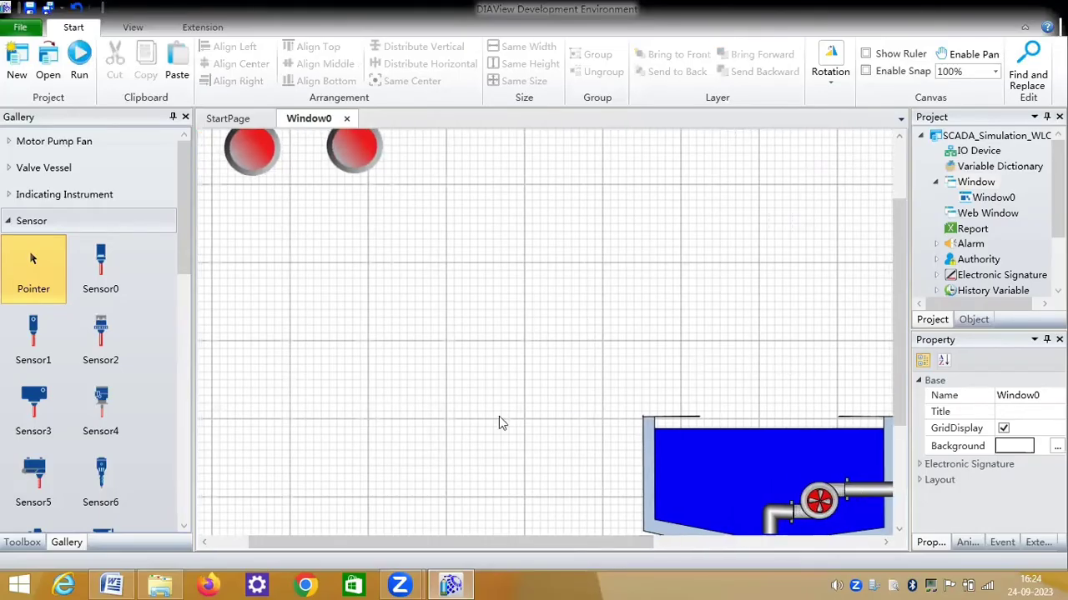
drag(427, 538, 6, 227)
click(7, 223)
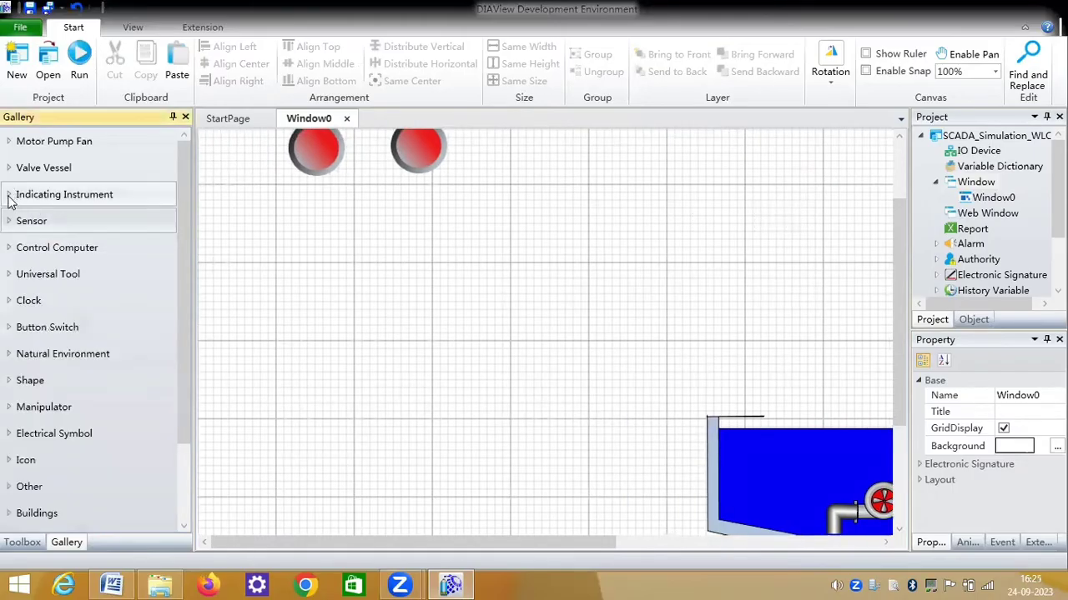
click(8, 197)
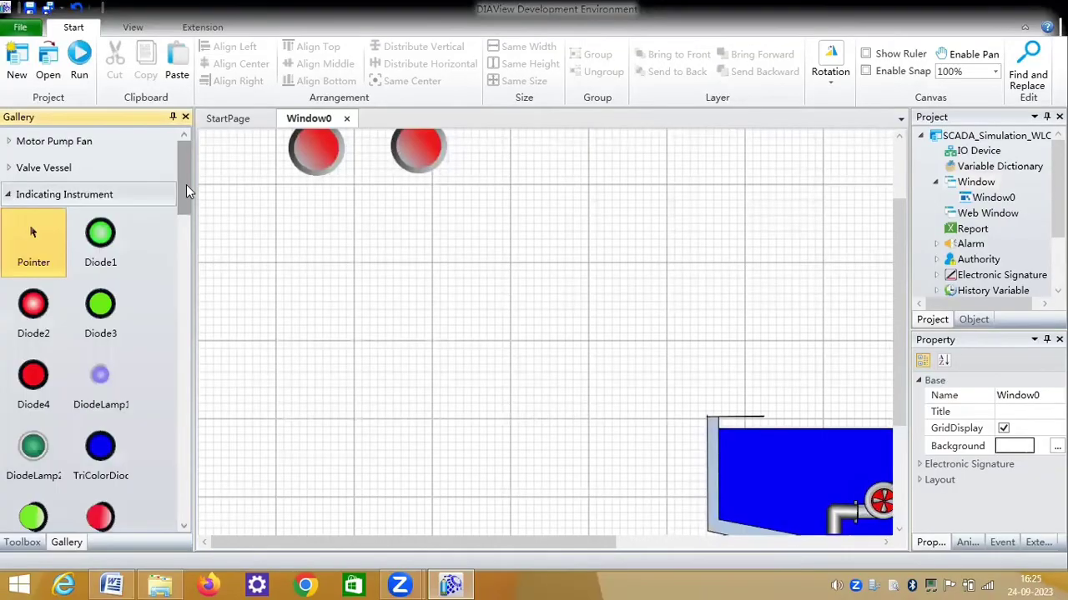
scroll(186, 215, down, 3)
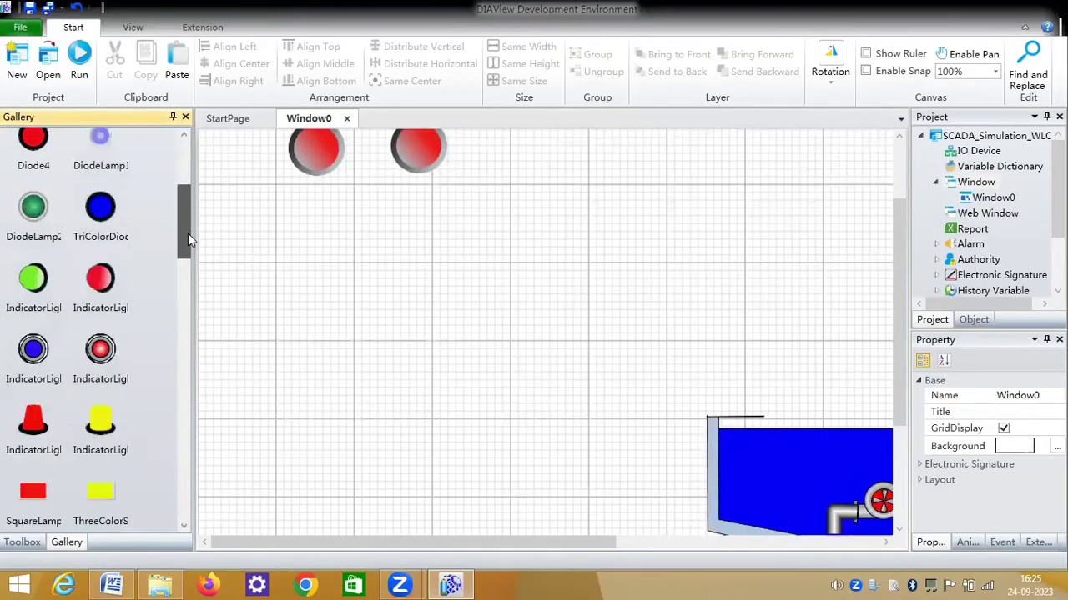
scroll(187, 235, down, 1)
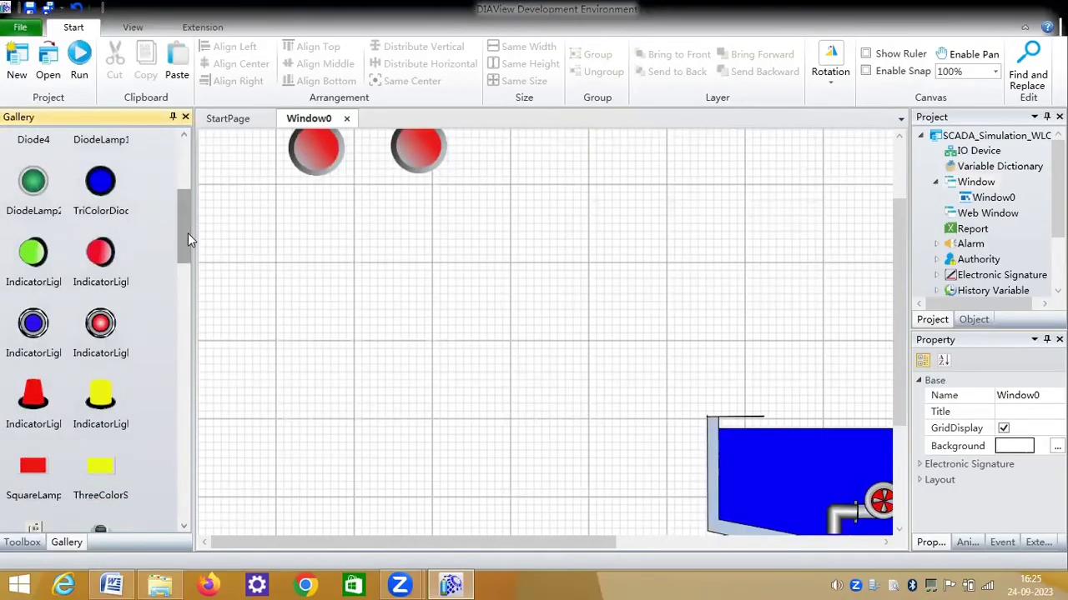
click(27, 261)
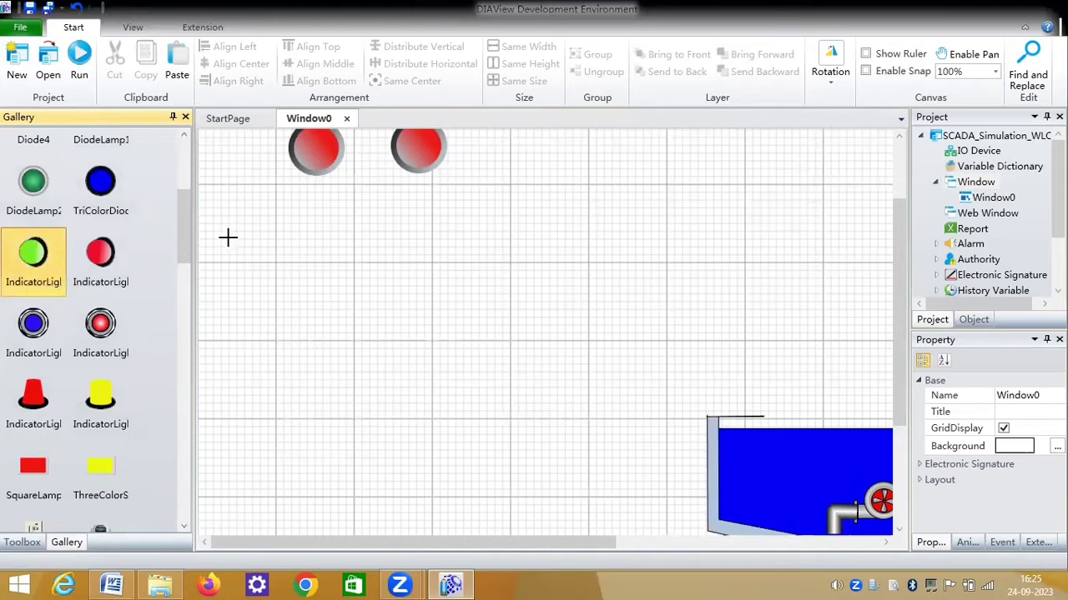
drag(229, 239, 302, 309)
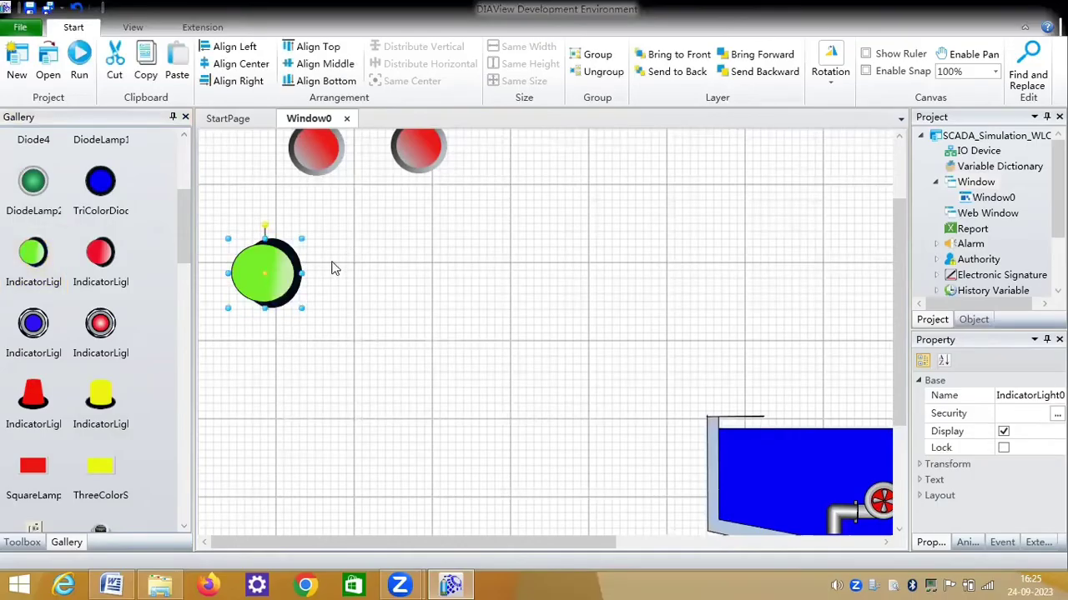
click(302, 306)
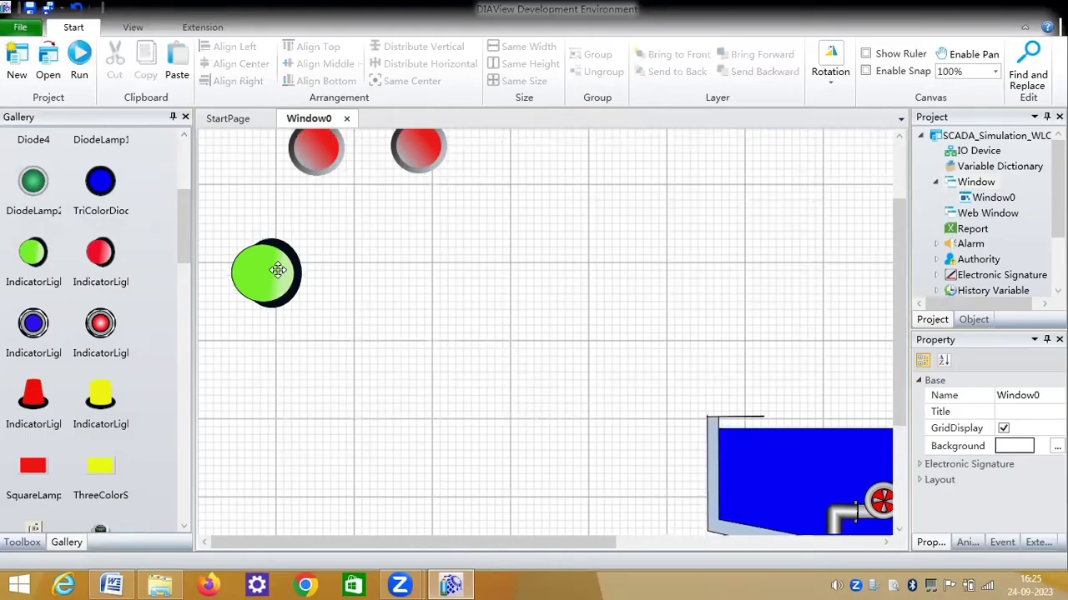
- Duplicate the green indicator light and place the copy level with the original, just to its right
click(348, 275)
key(ctrl+v)
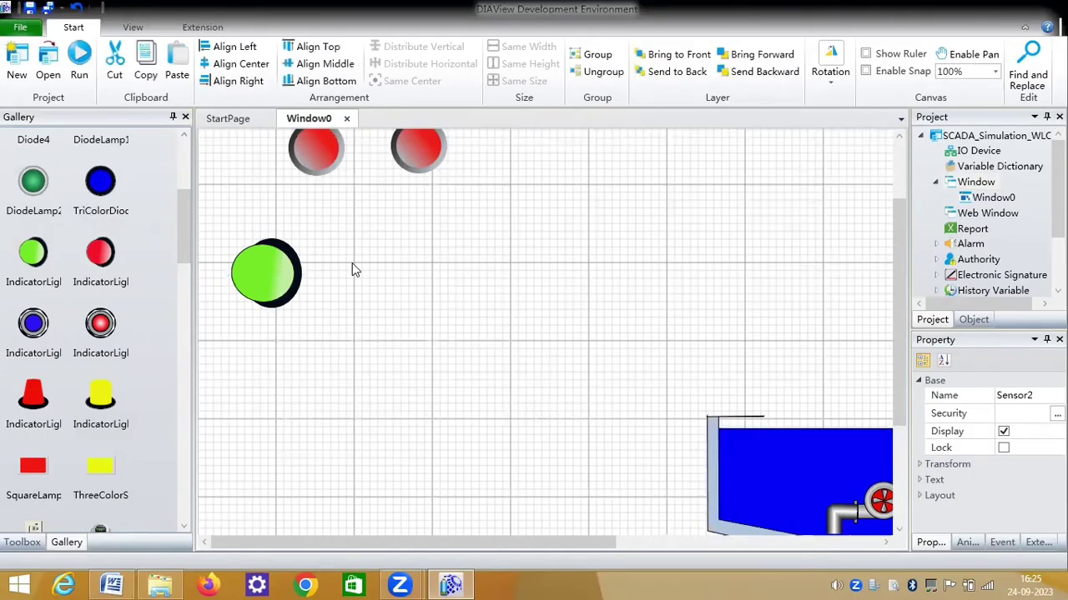
click(269, 270)
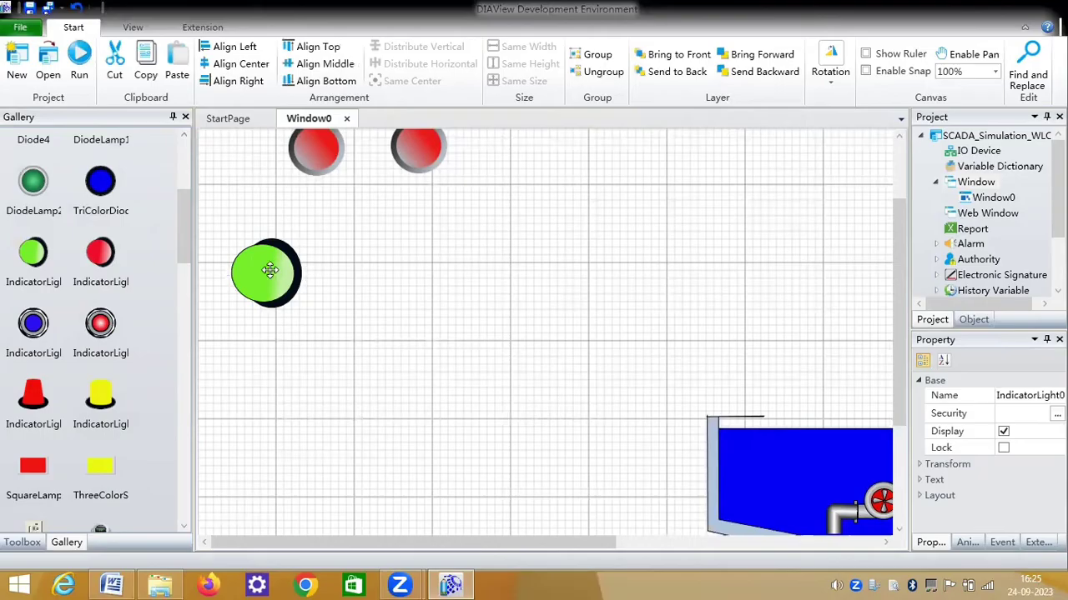
click(421, 306)
key(ctrl+v)
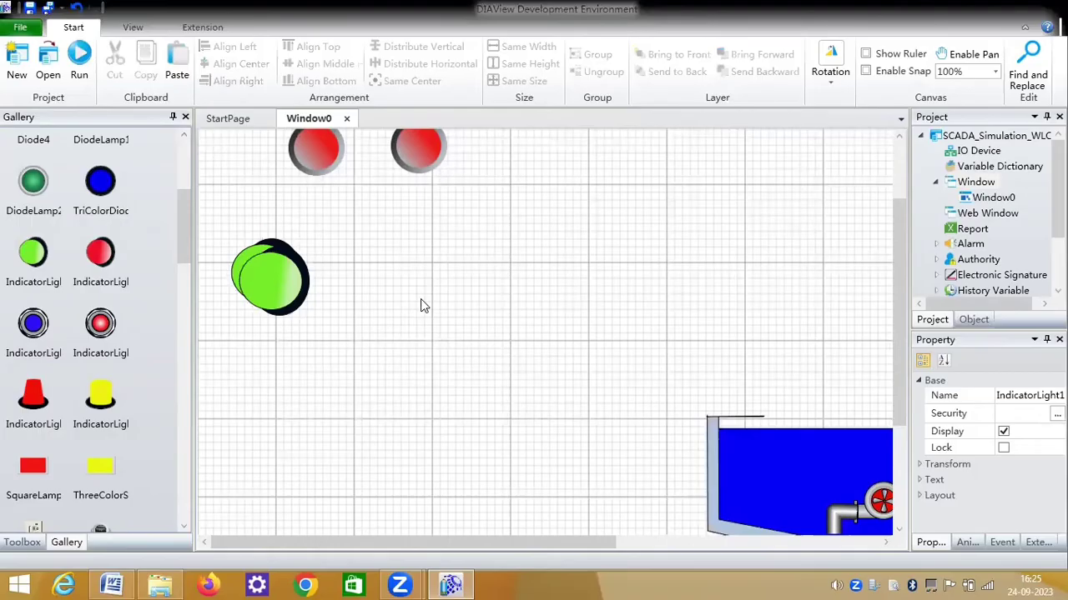
drag(378, 277, 376, 279)
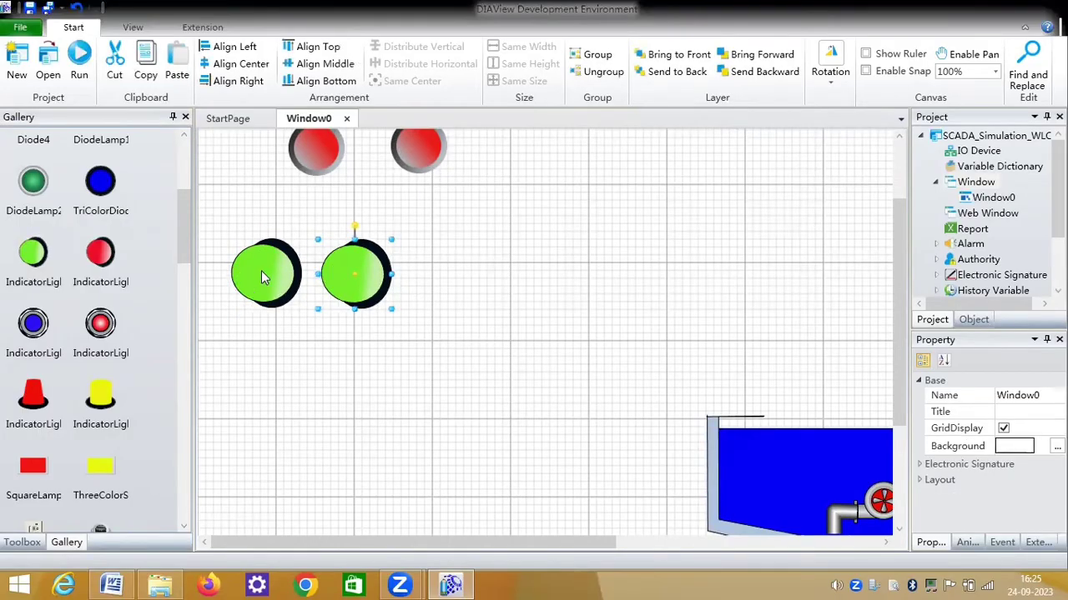
click(324, 281)
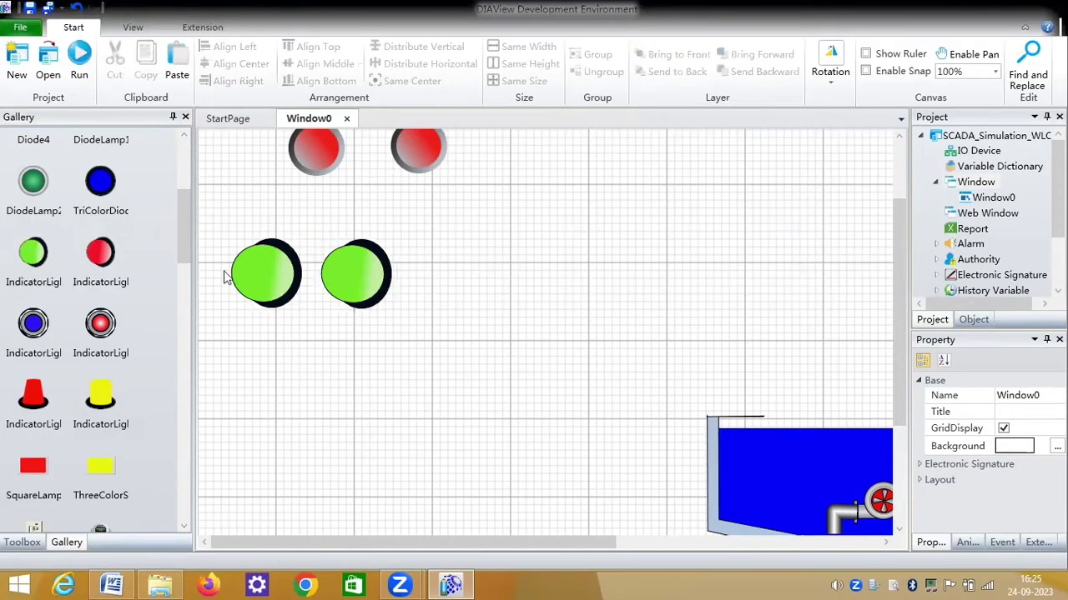
- Draw a red Diode4 lamp right of the two green lights, then move and resize it into a circle matching their height
click(107, 264)
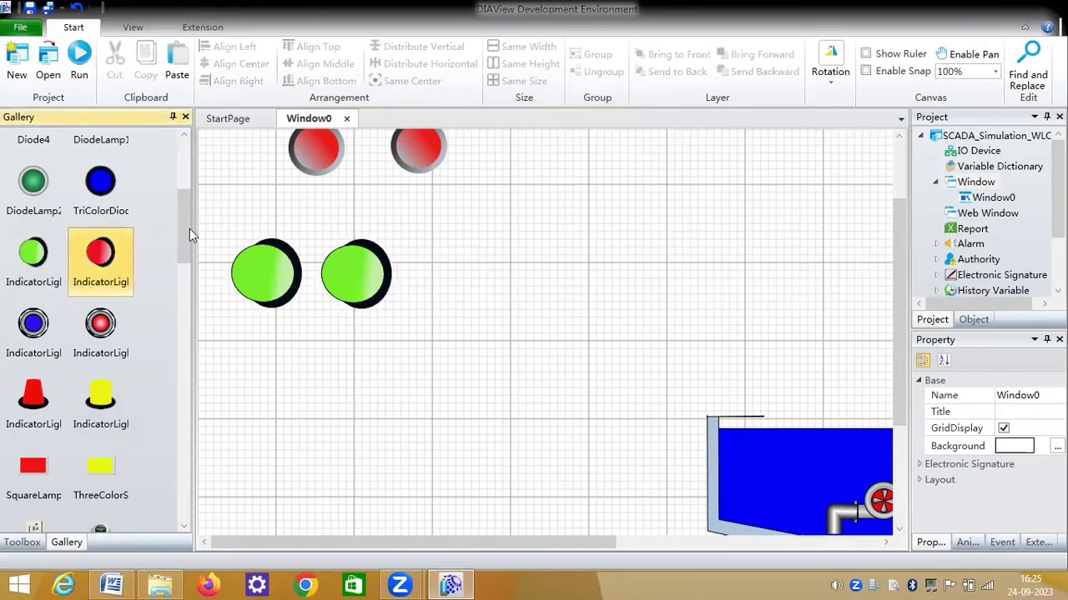
scroll(185, 205, up, 2)
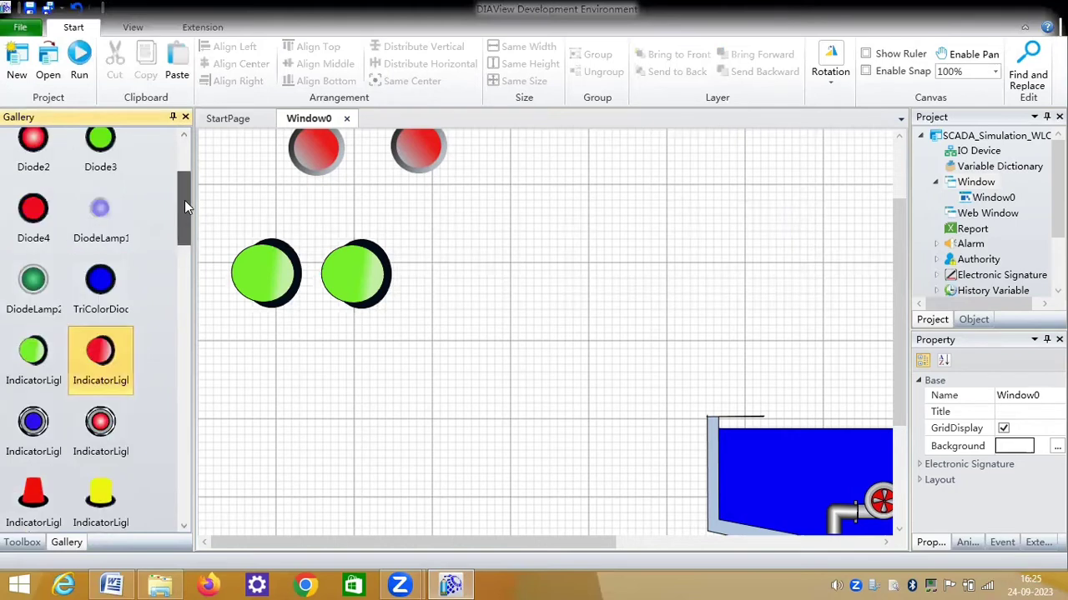
click(34, 265)
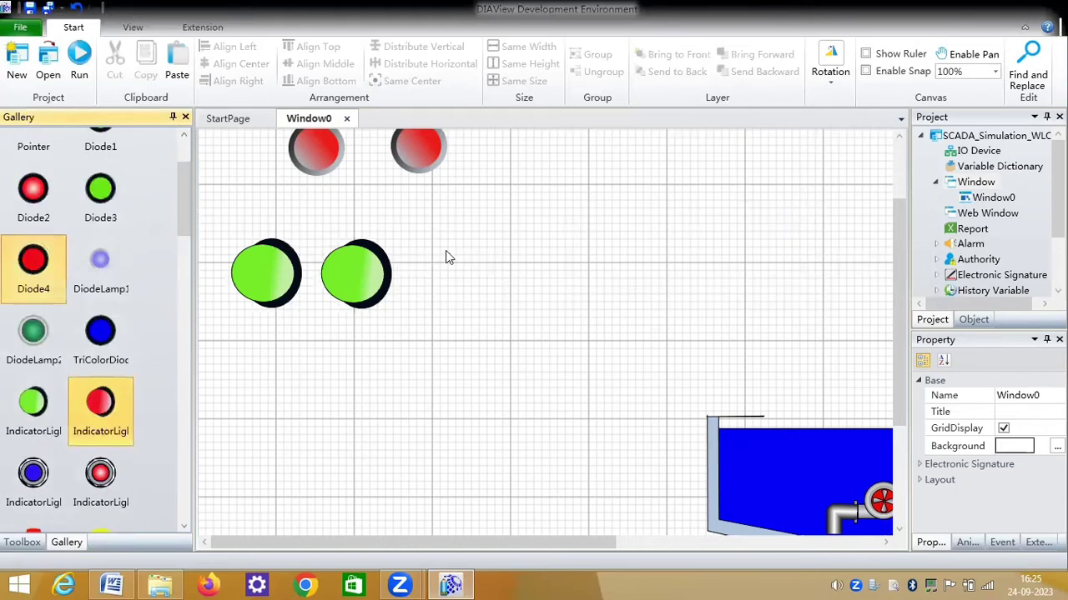
click(499, 308)
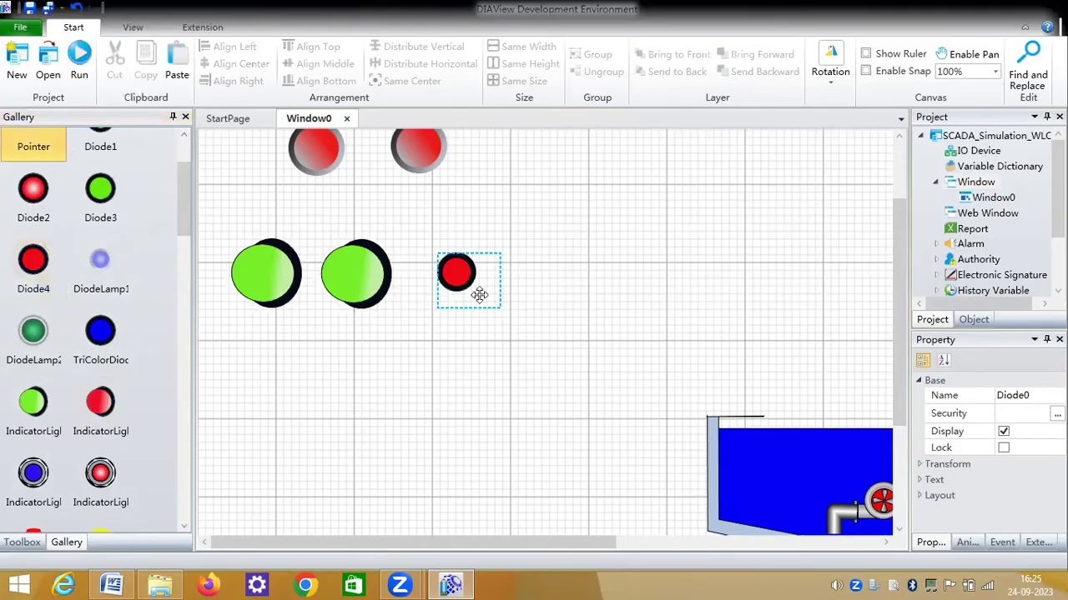
click(471, 276)
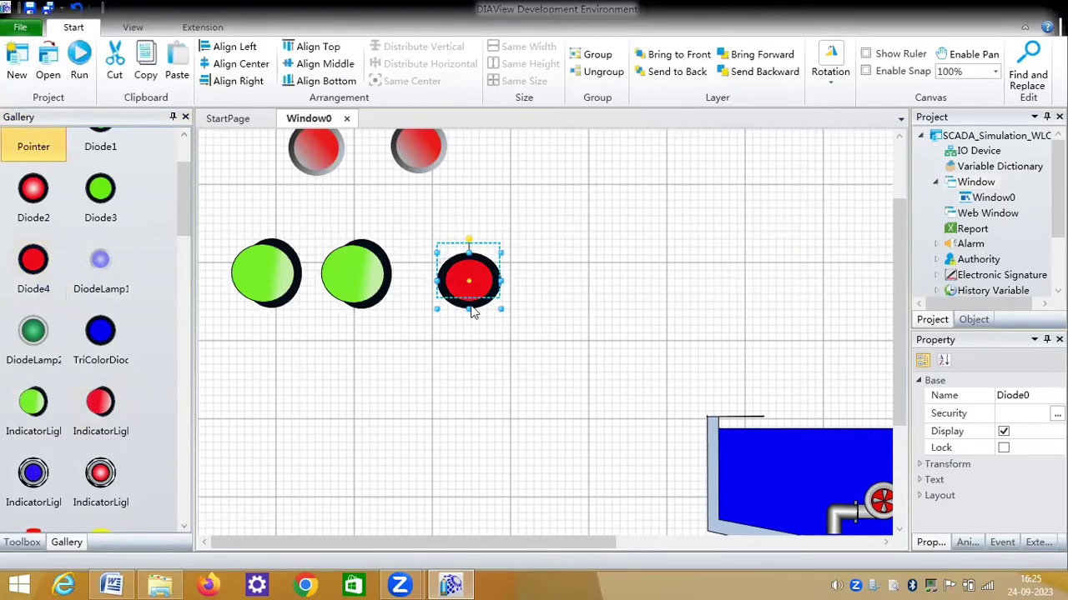
drag(471, 275, 470, 264)
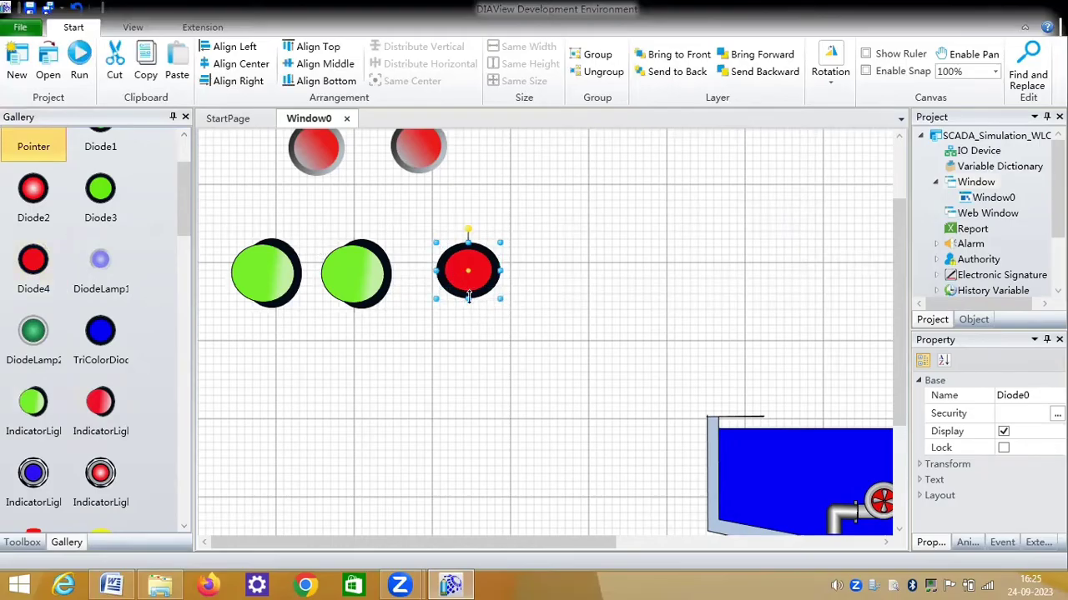
click(446, 280)
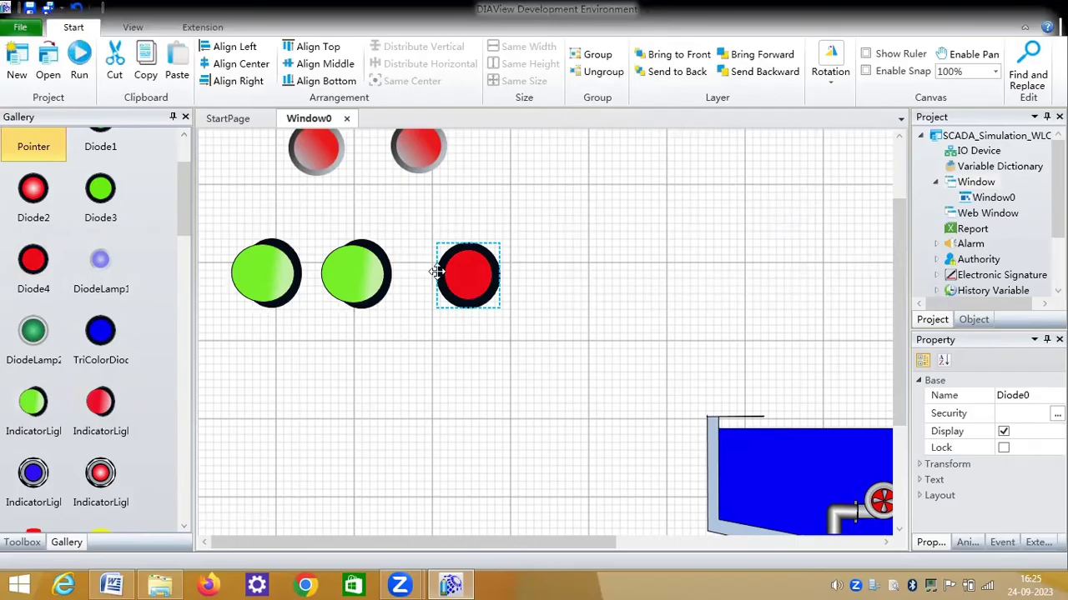
click(517, 388)
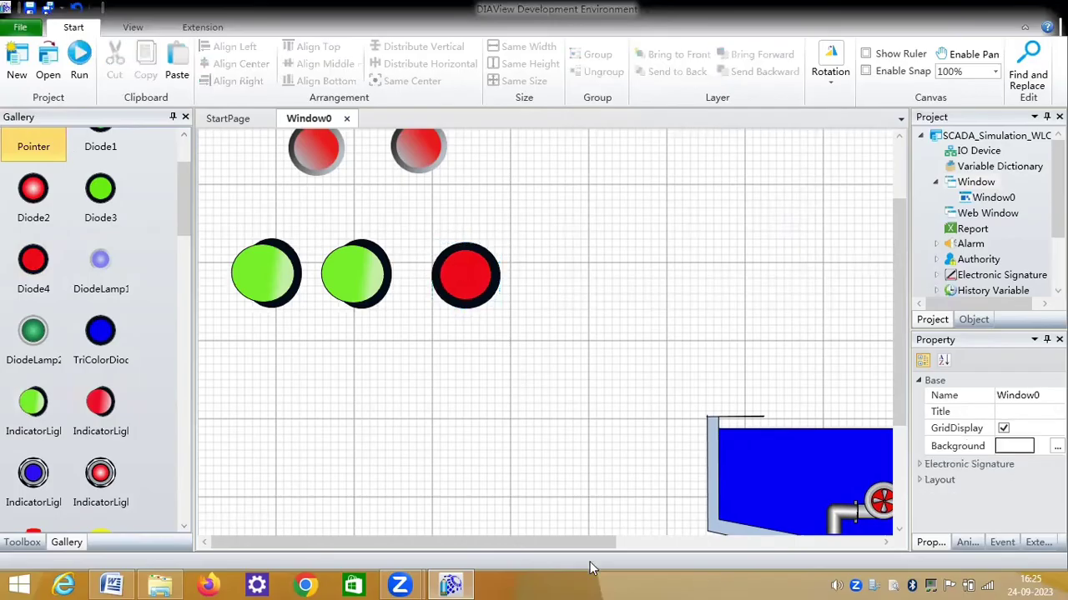
- Delete the lowest level sensor at the base of the tower tank, keeping the two above it
drag(584, 548, 743, 538)
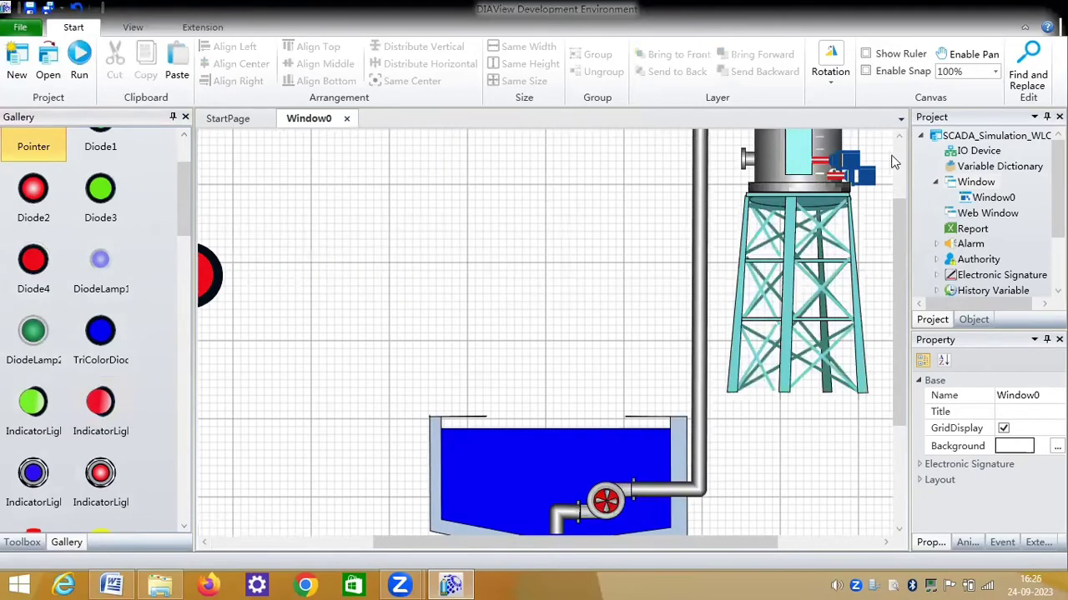
scroll(859, 284, up, 3)
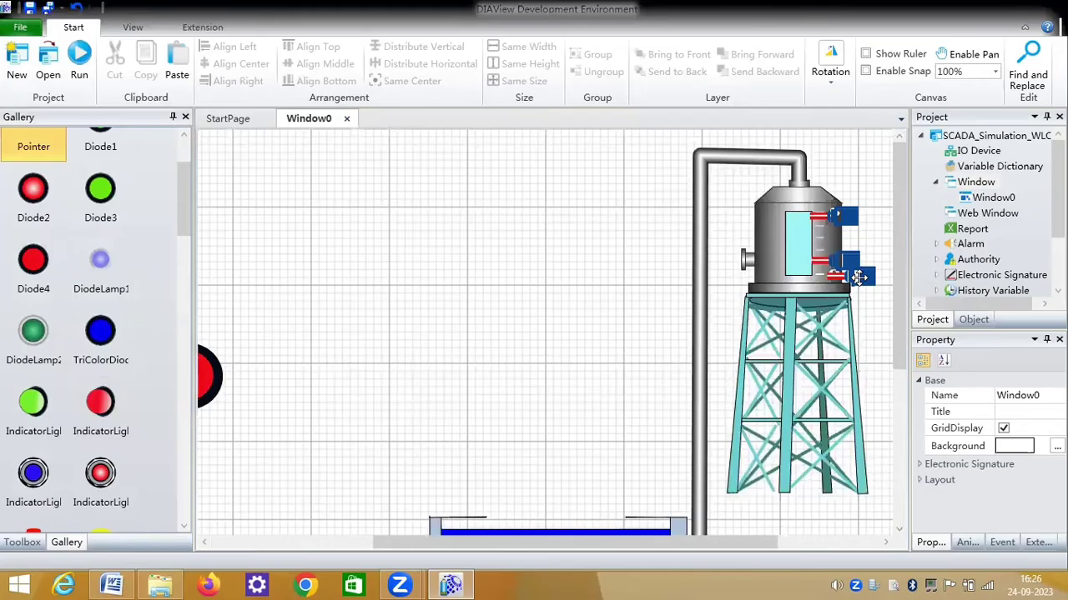
click(859, 276)
key(Delete)
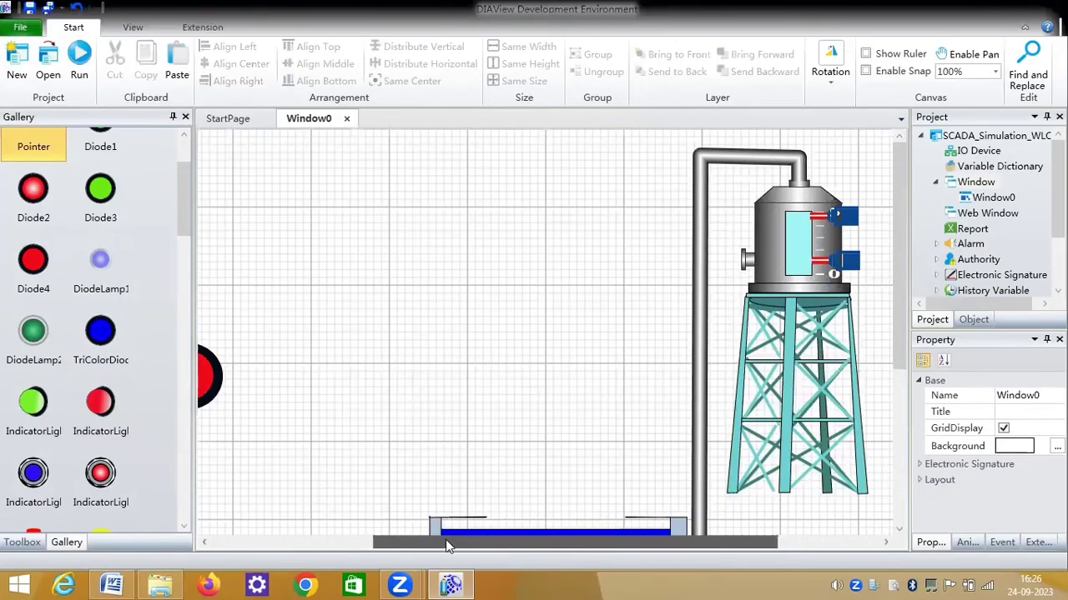
- Add a text label near the left red round button and set its content to START
scroll(396, 521, left, 5)
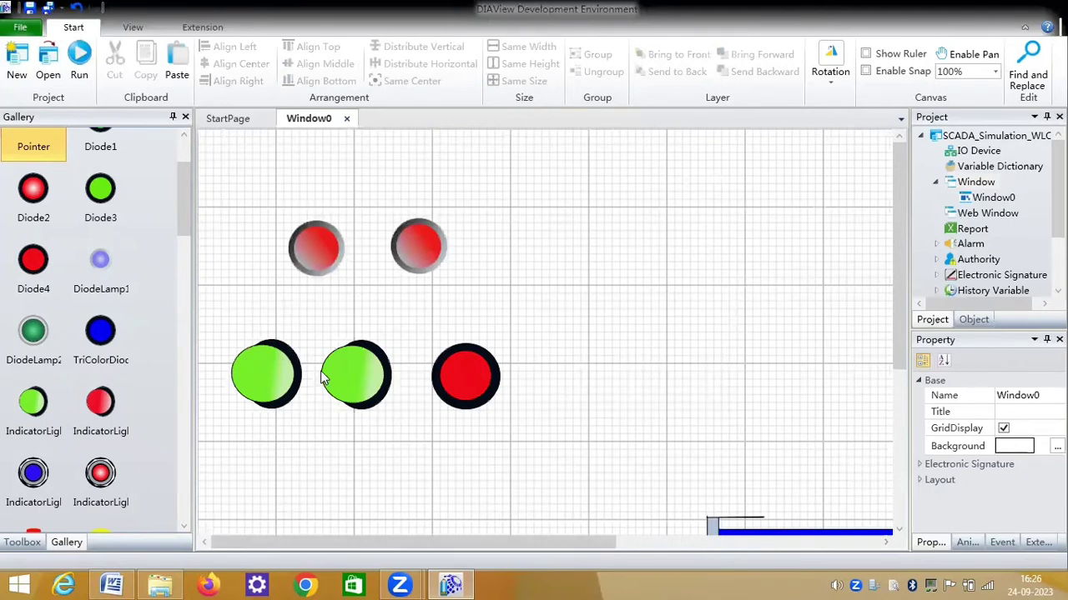
click(270, 382)
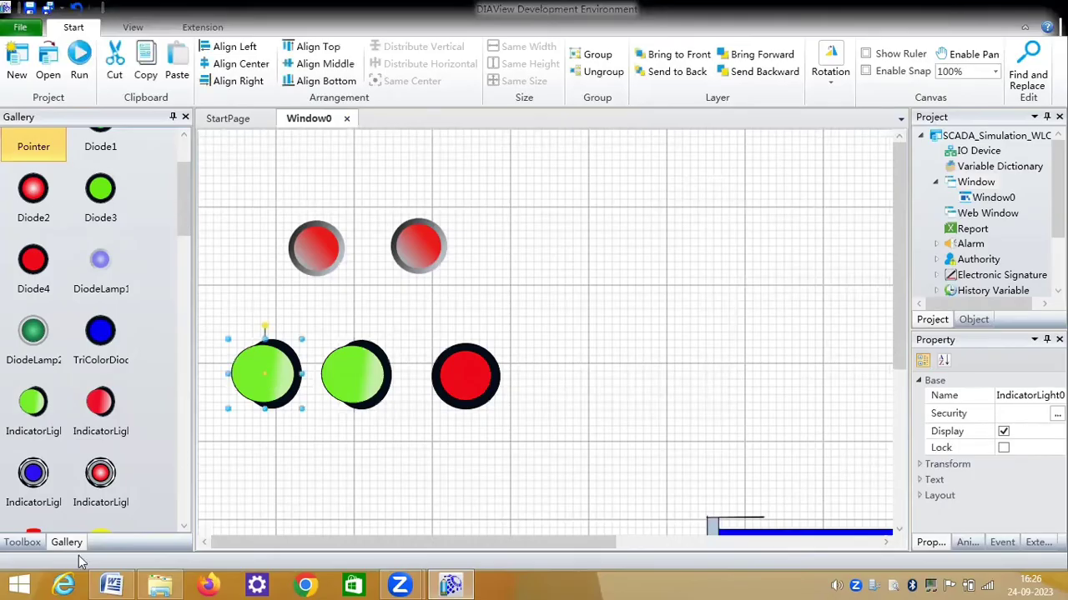
click(25, 543)
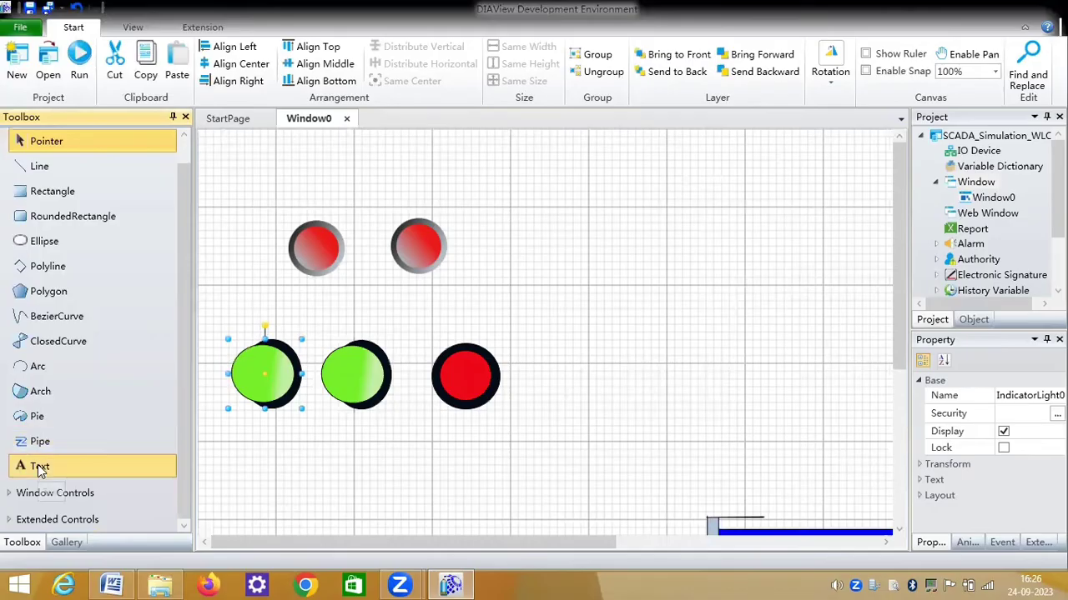
click(40, 469)
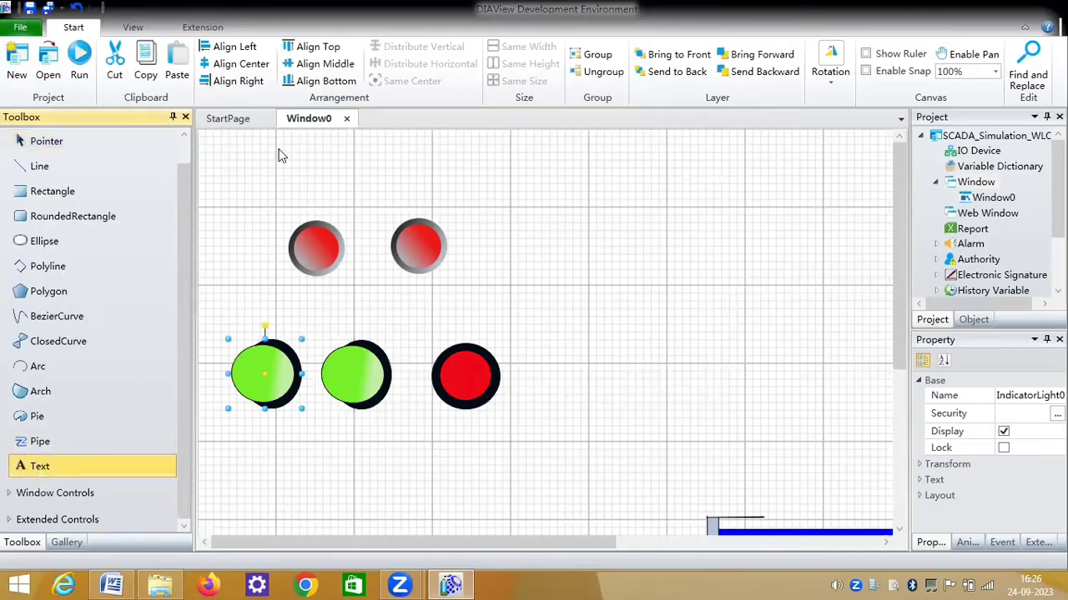
click(280, 201)
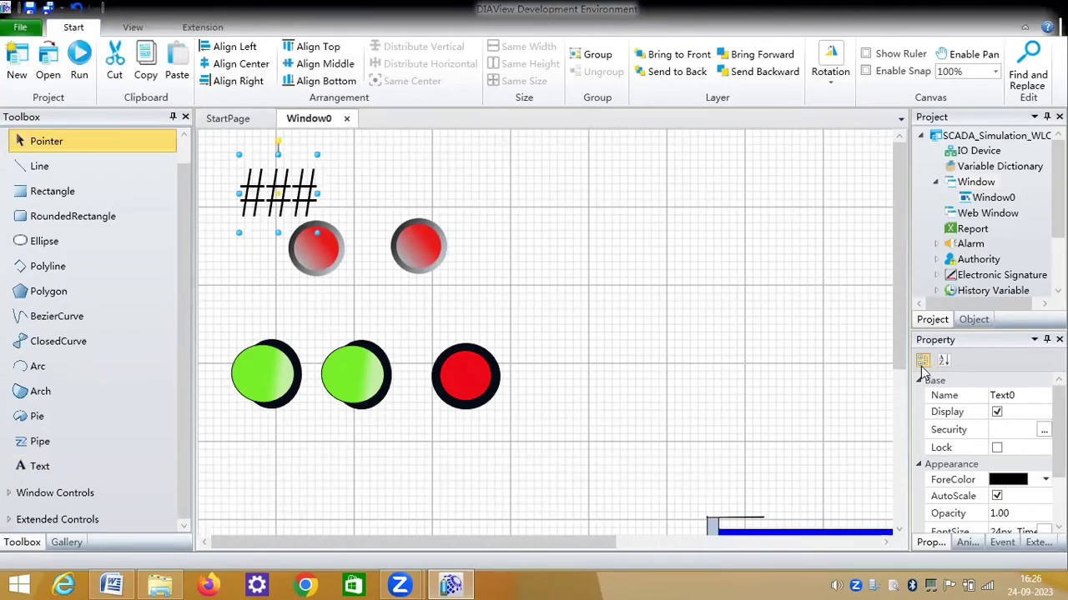
click(968, 459)
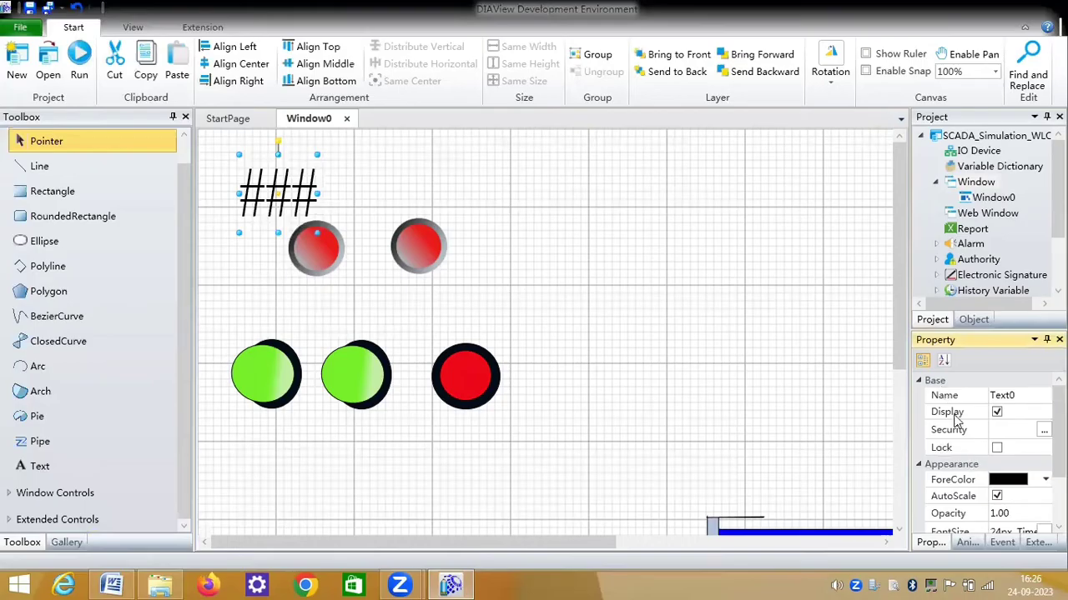
click(943, 361)
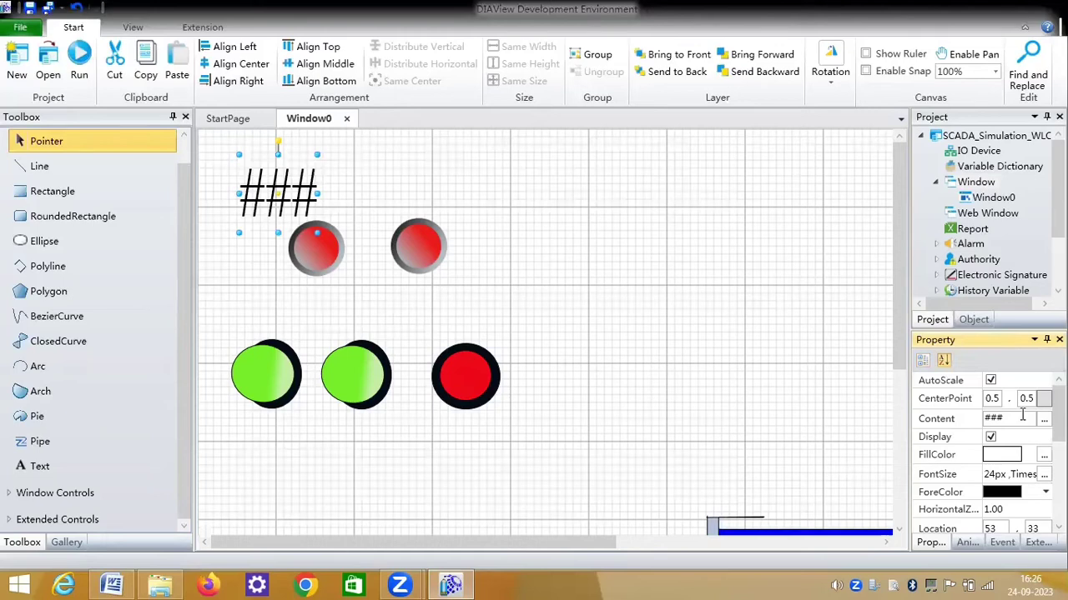
click(978, 421)
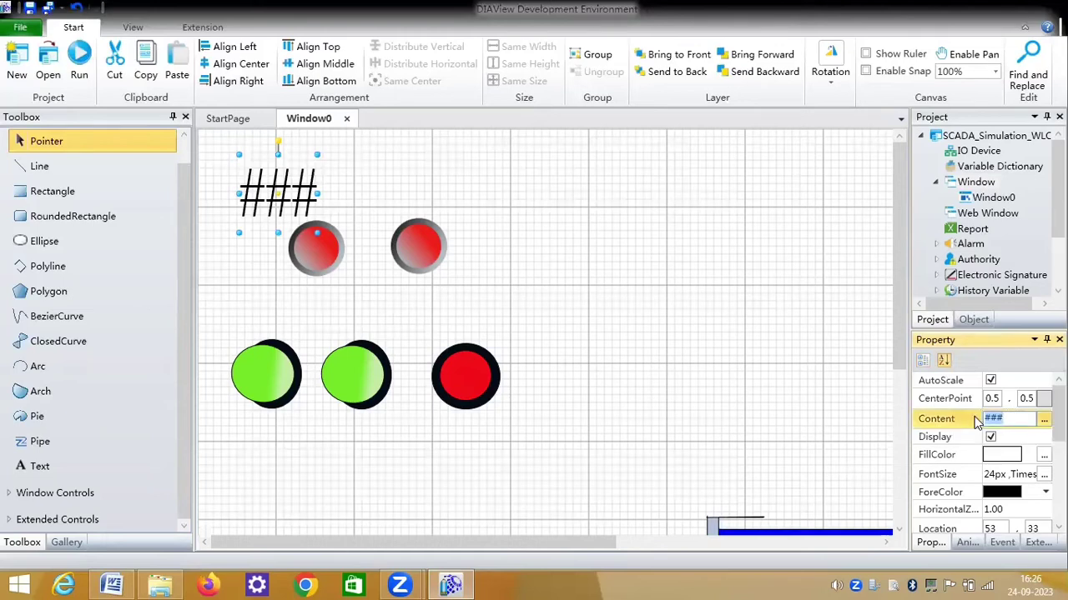
text(START)
click(496, 214)
click(309, 216)
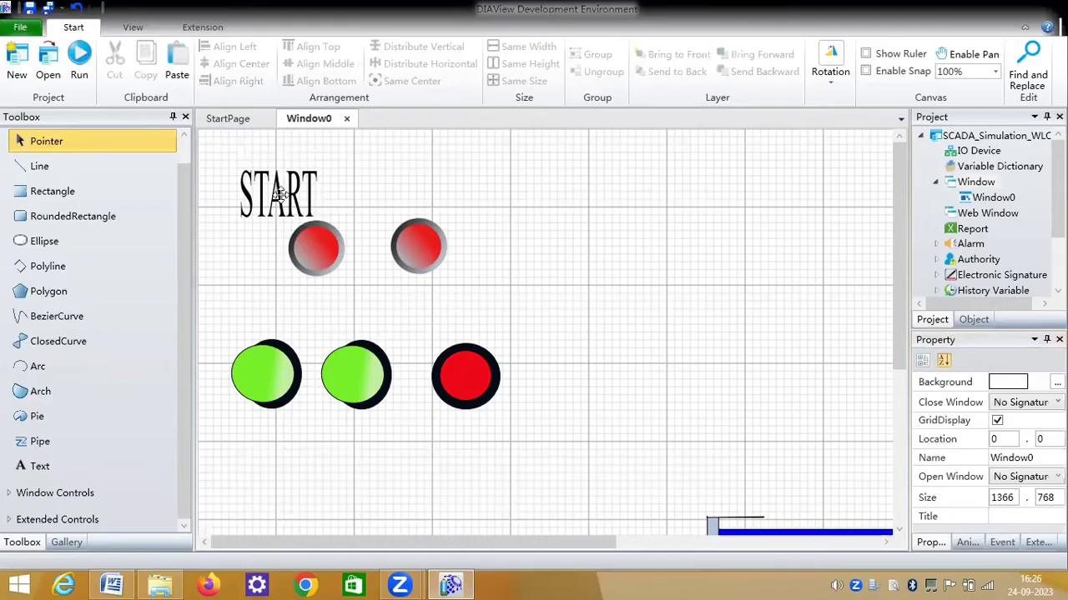
- Move the START label so it sits centred directly above the left red button
click(281, 194)
mouse_move(281, 193)
mouse_down()
mouse_move(314, 194)
mouse_move(286, 193)
mouse_up()
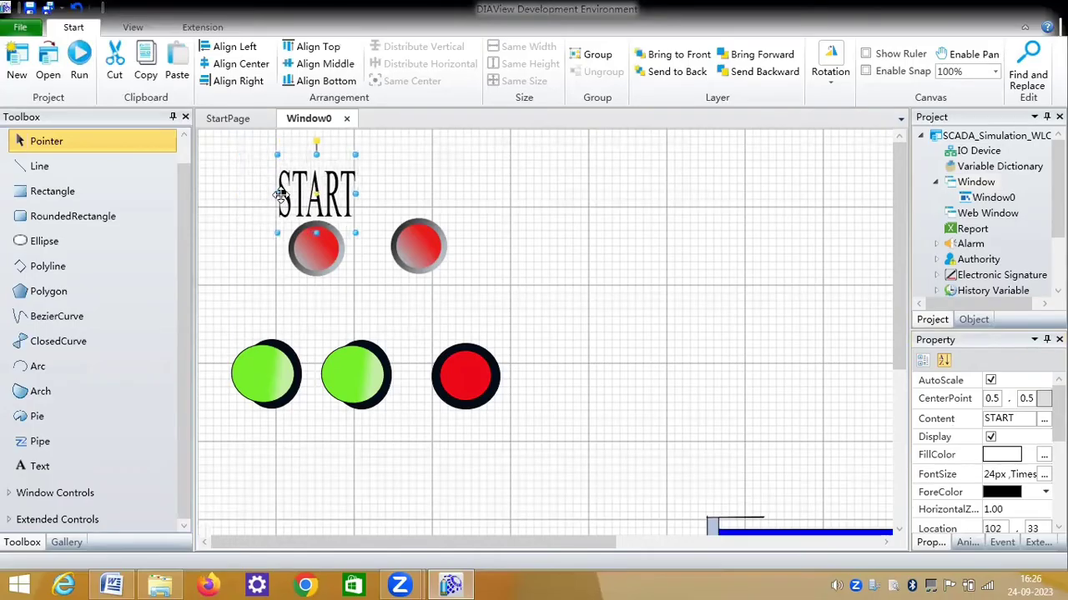
click(420, 209)
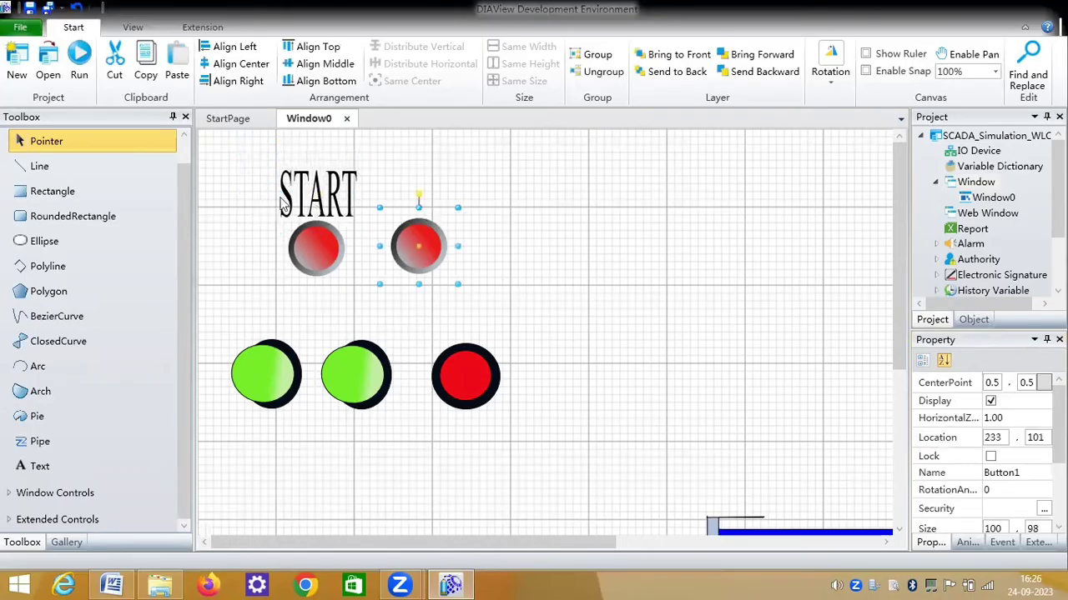
key(Escape)
- Duplicate the START label and place the copy directly above the right red button, level with the original
click(298, 194)
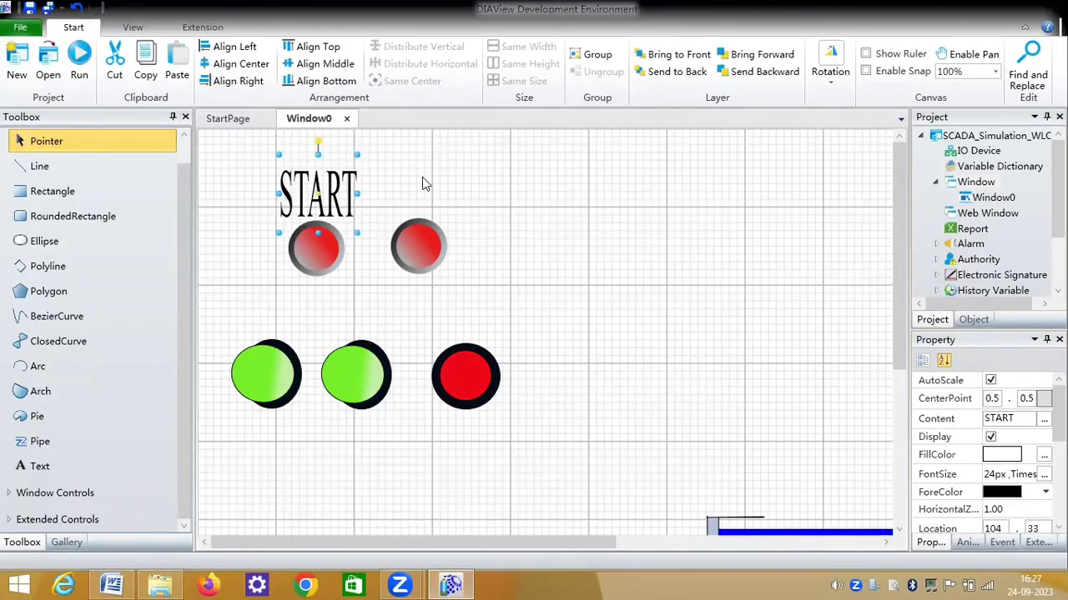
click(402, 180)
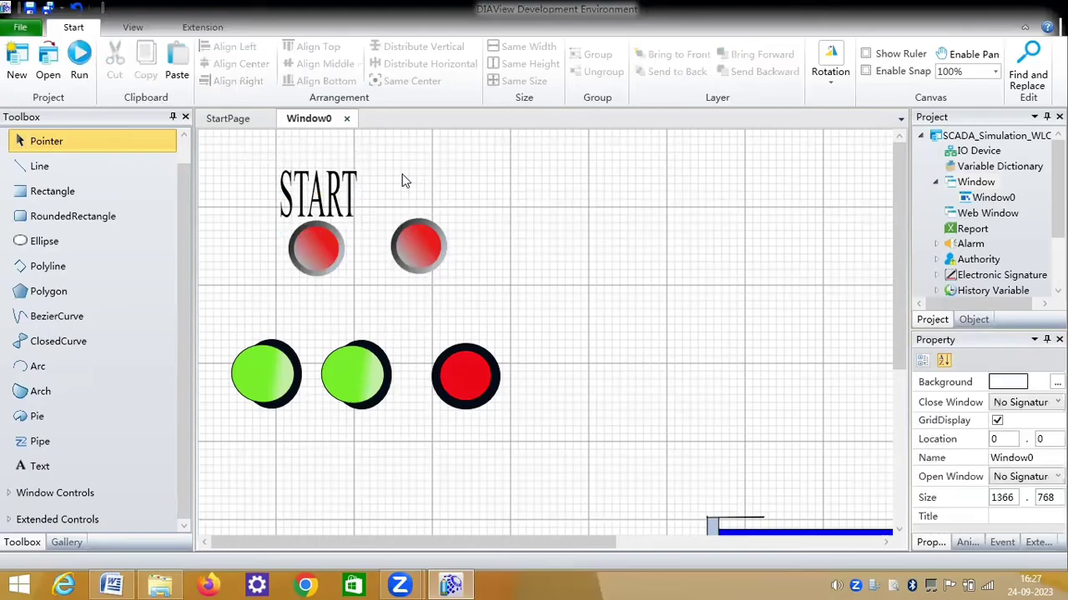
key(ctrl+v)
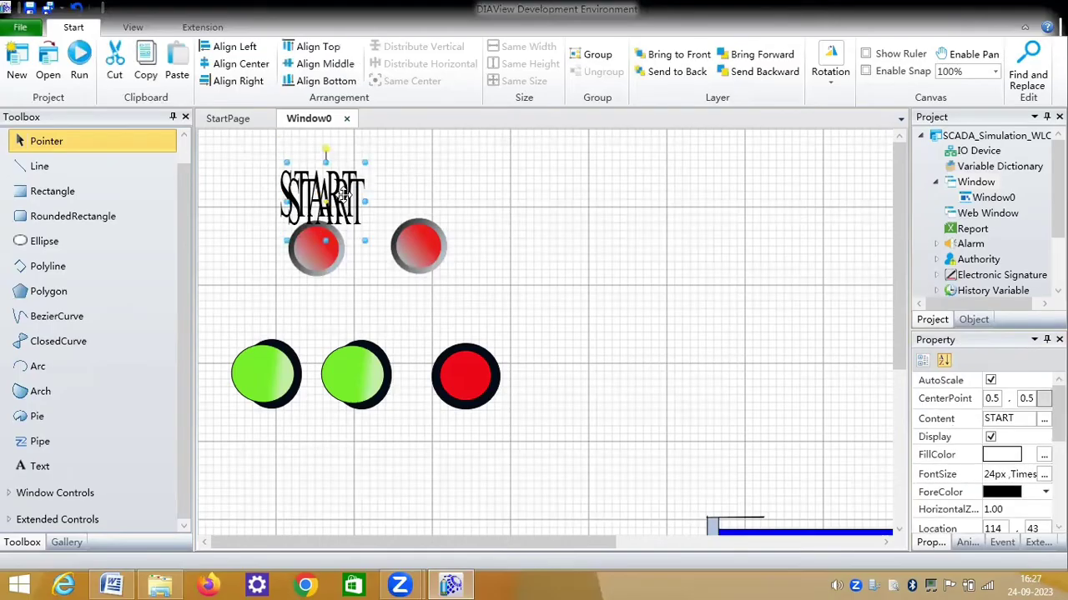
drag(432, 187, 423, 193)
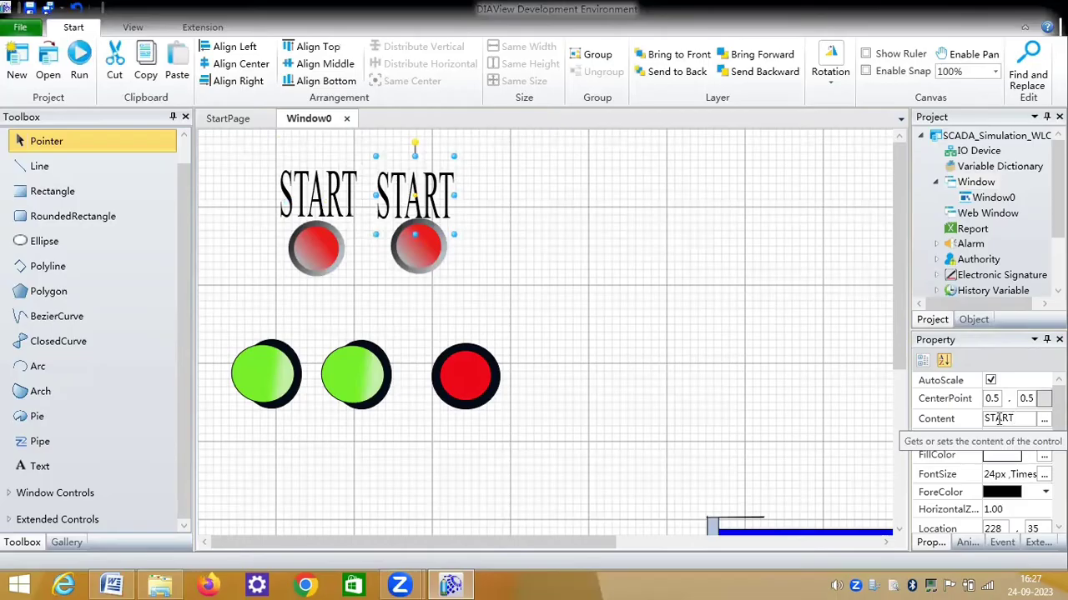
- Change the content of the label above the right red button to STOP
click(992, 421)
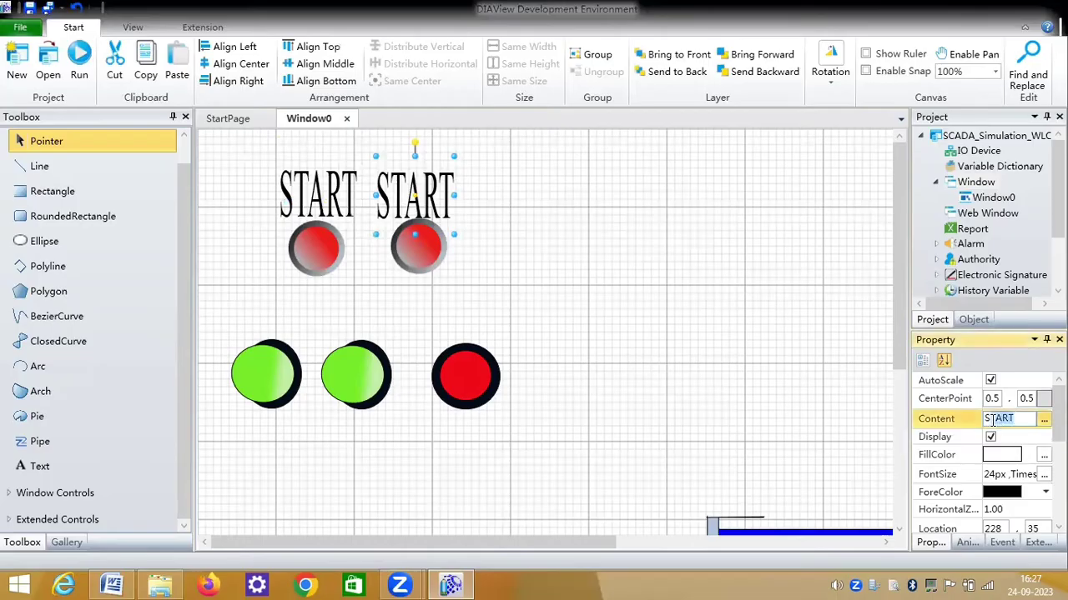
text(STOP)
click(724, 328)
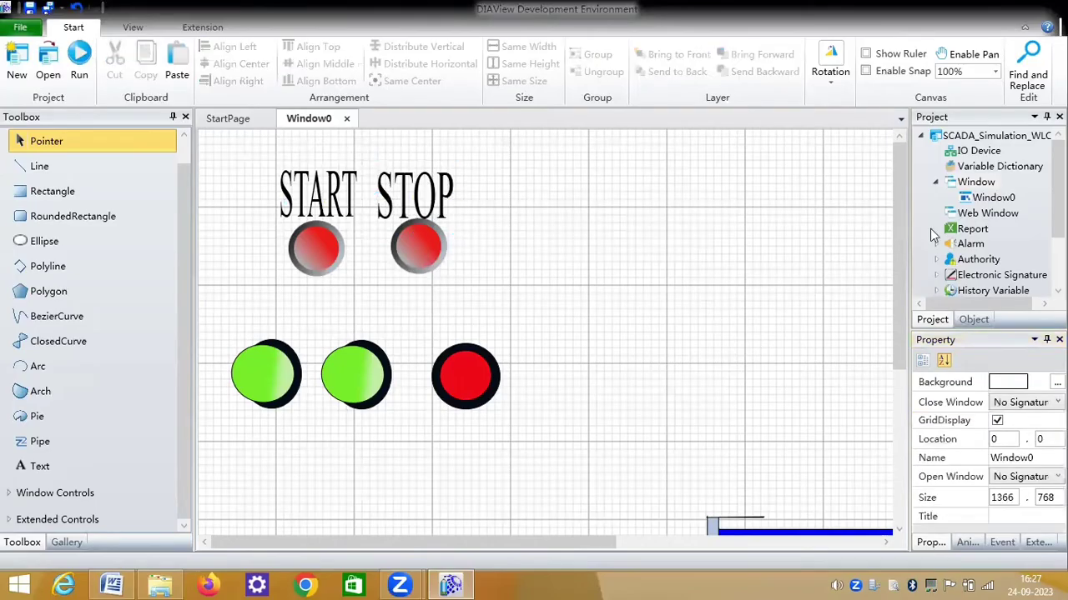
- Place a text label just below the left green light and open its content for editing
scroll(896, 288, down, 3)
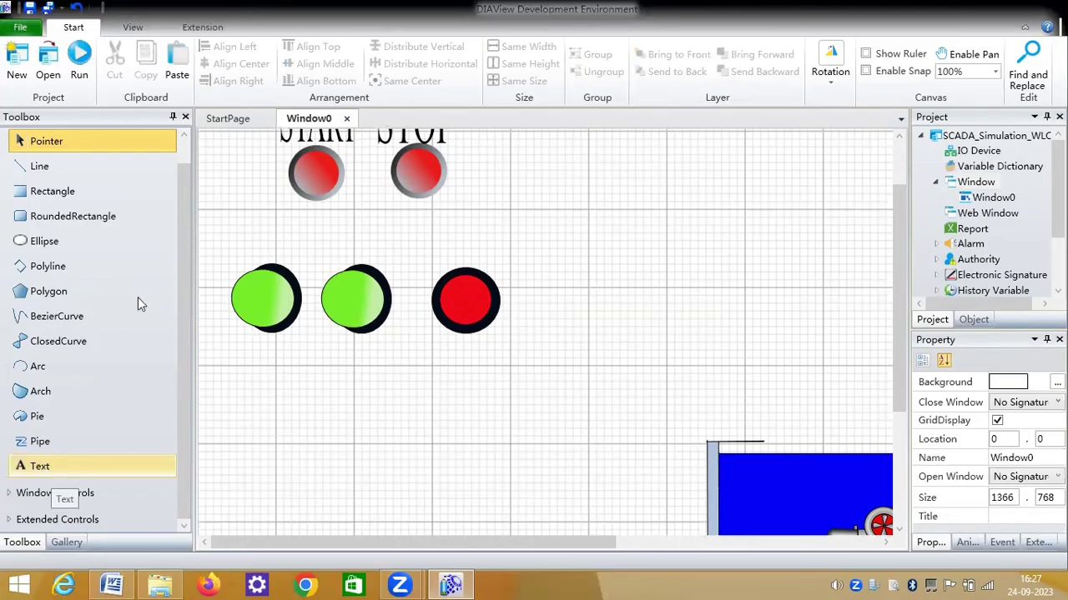
click(215, 352)
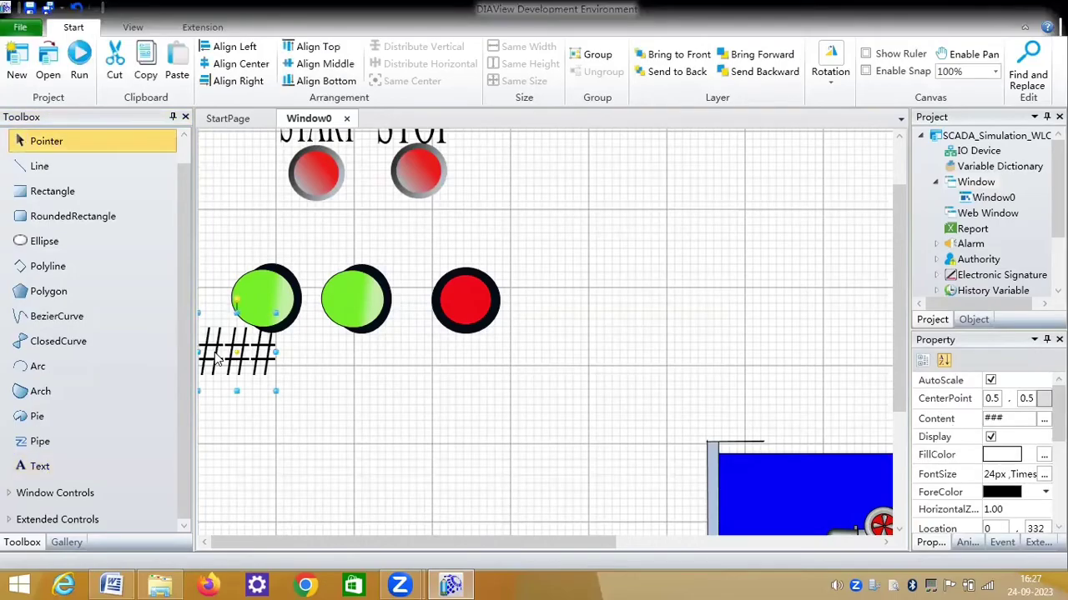
click(961, 417)
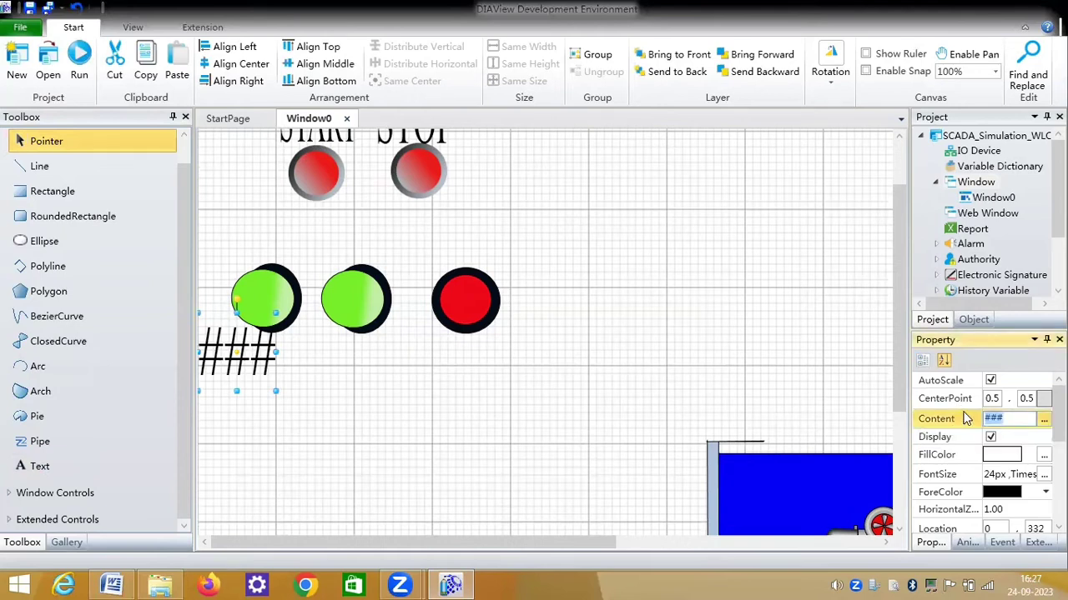
text(tA)
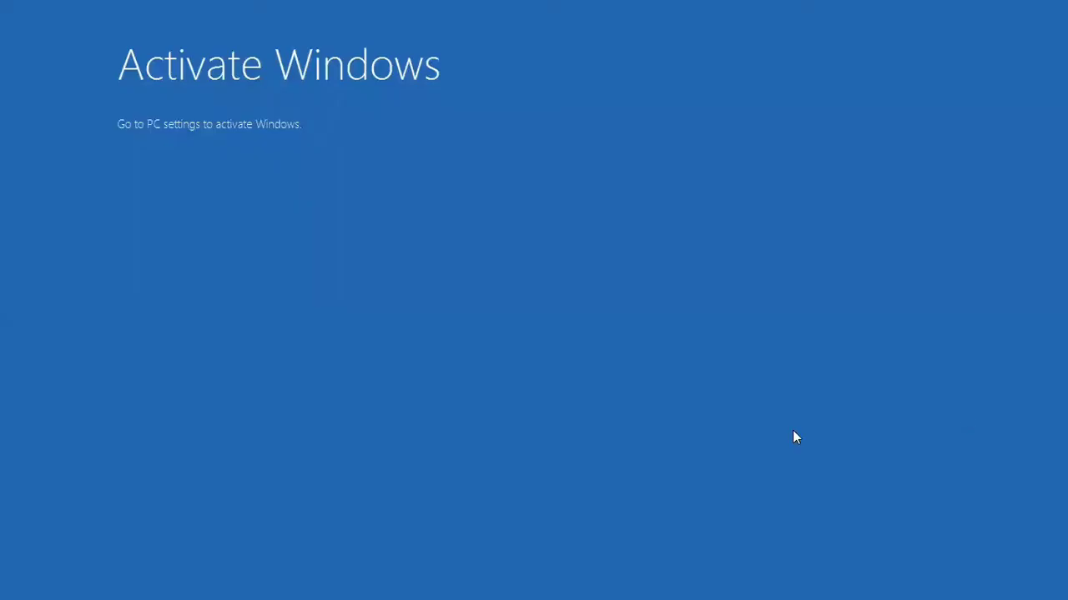
click(402, 180)
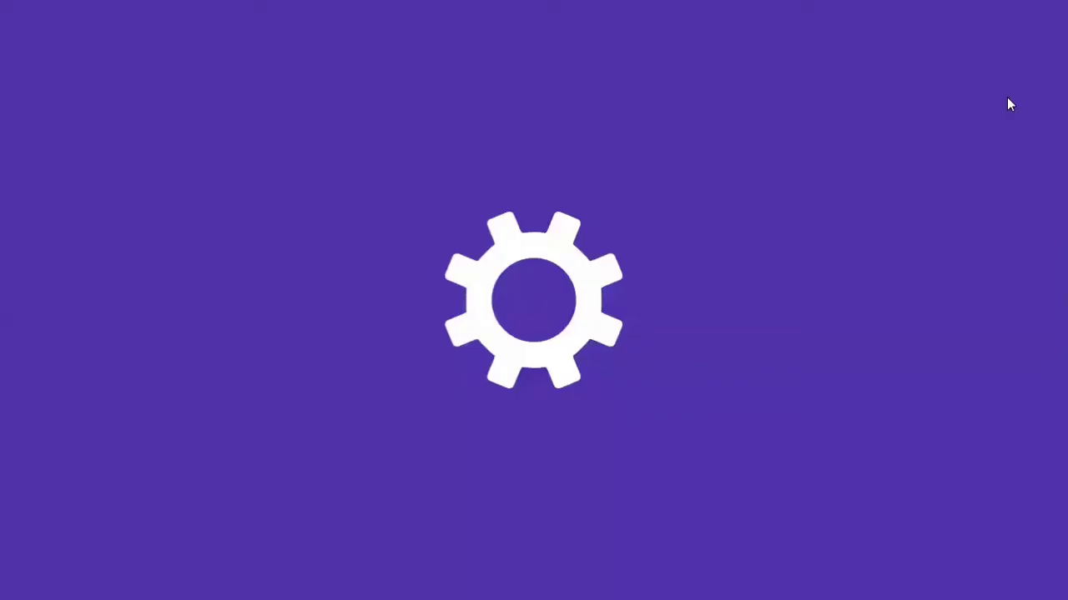
mouse_move(1065, 2)
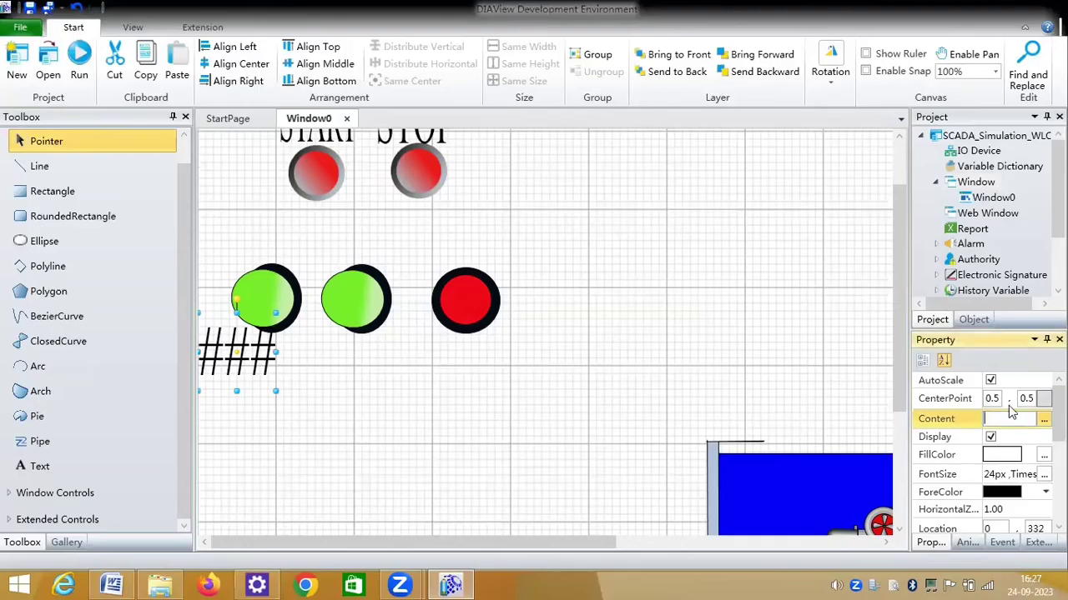
text(tA)
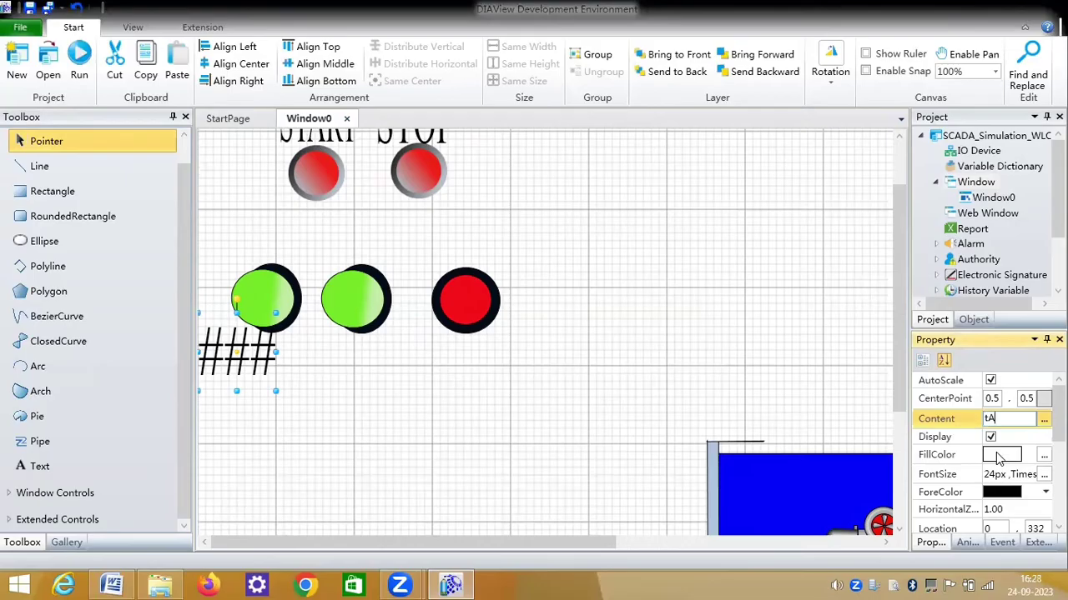
key(BackSpace)
key(BackSpace)
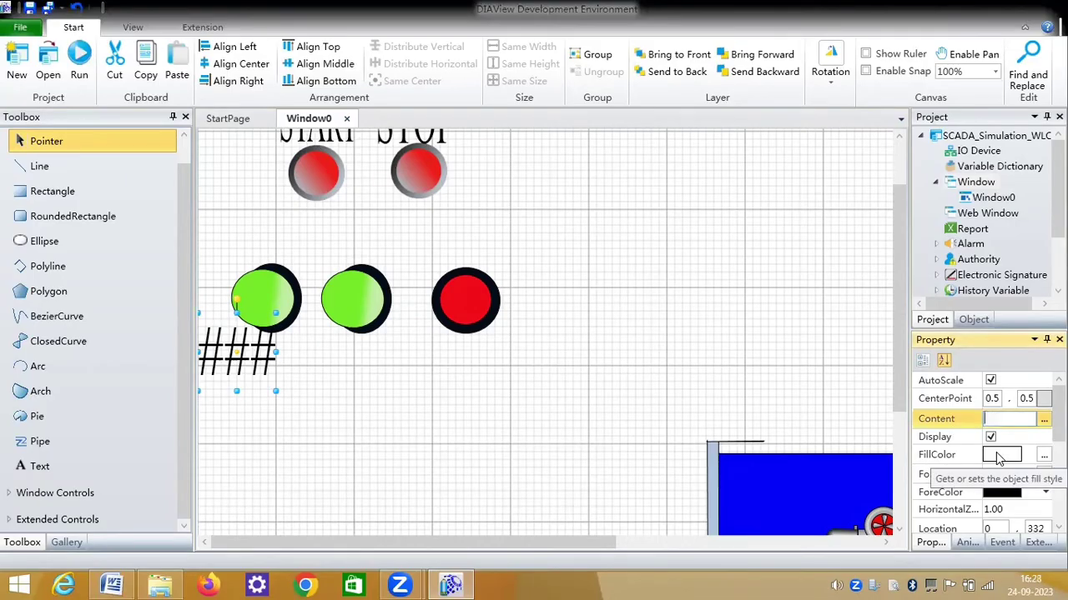
text(tA)
key(BackSpace)
key(BackSpace)
- Set the content of the label below the left green light to "Tank LLS"
text(T)
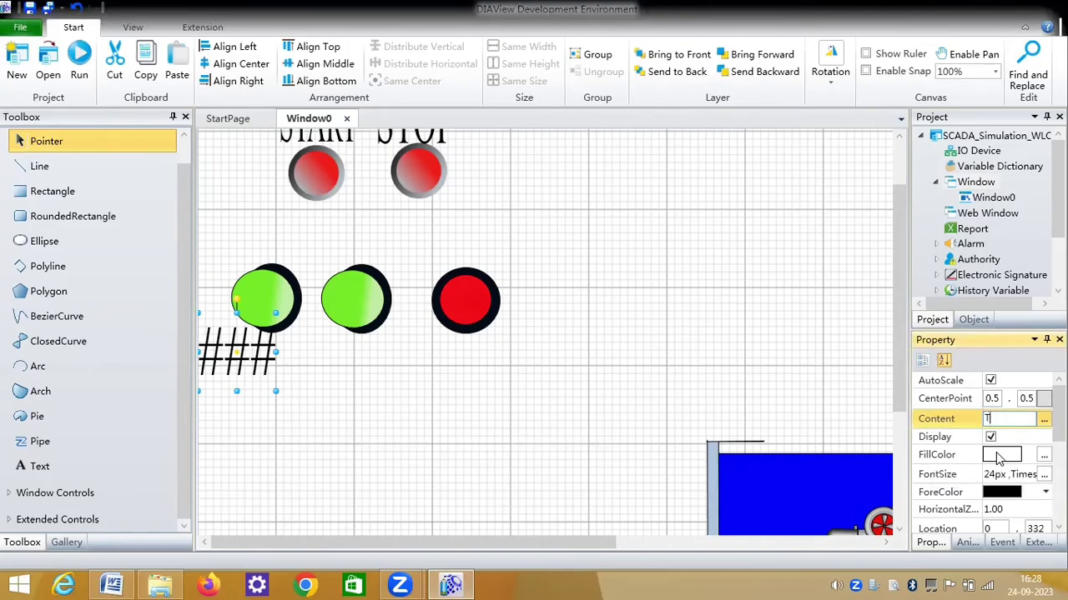
text(ank LLS)
click(619, 362)
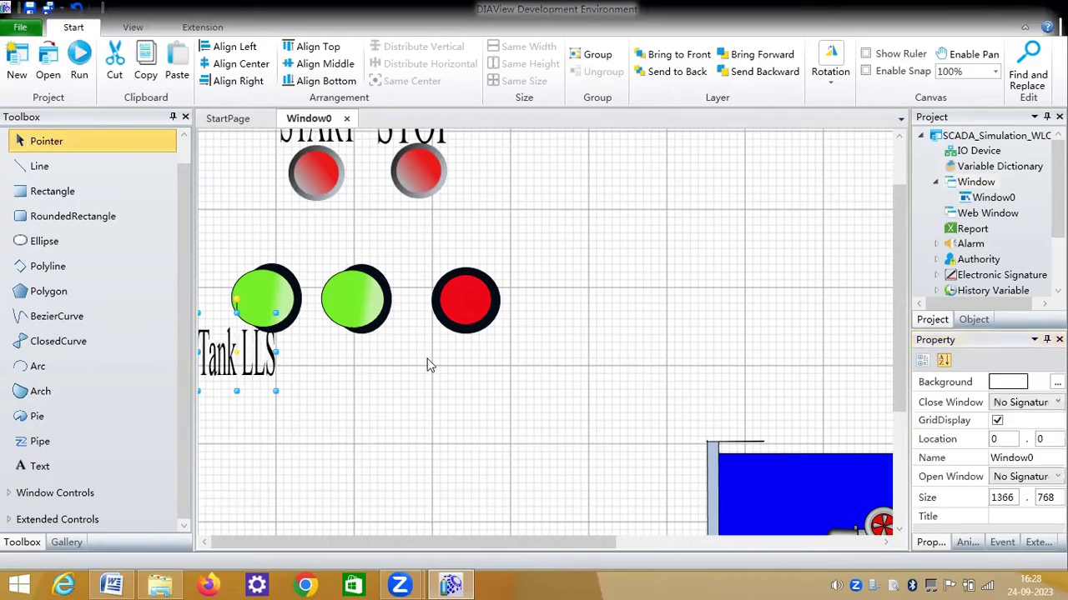
- Shift the Tank LLS label horizontally until it is centred under the left green light
click(235, 338)
drag(235, 338, 240, 338)
key(Right)
key(Right)
key(Right)
key(Right)
key(Right)
key(Right)
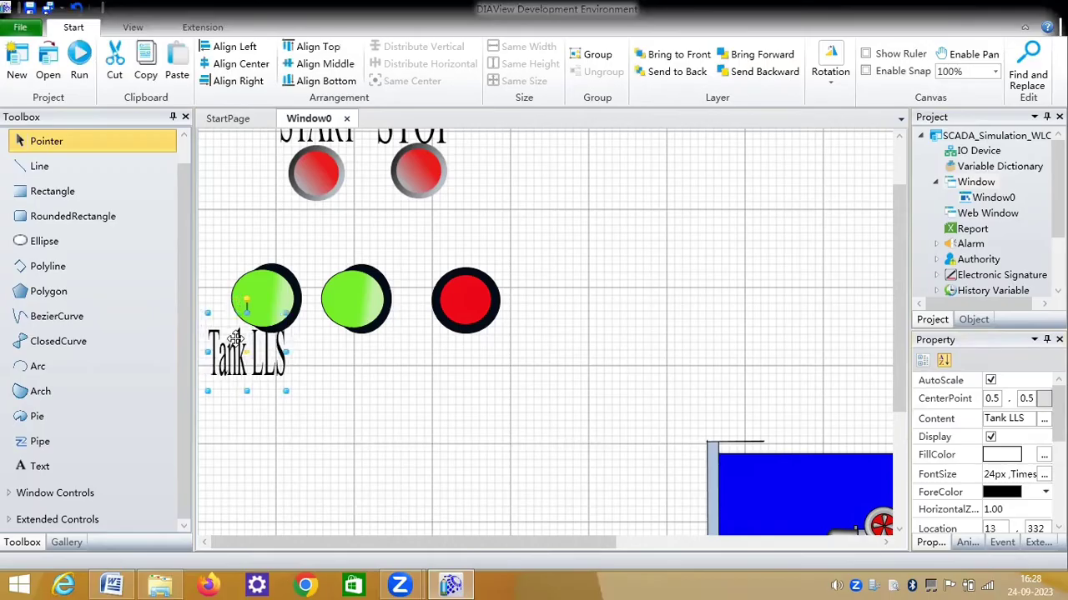
key(Right)
key(Right)
key(Right)
key(Right)
key(Right)
key(Right)
key(Right)
key(Right)
key(Right)
key(Right)
key(Right)
key(Right)
key(Right)
key(Right)
key(Right)
key(Right)
key(Right)
key(Right)
key(Right)
key(Right)
key(Right)
key(Right)
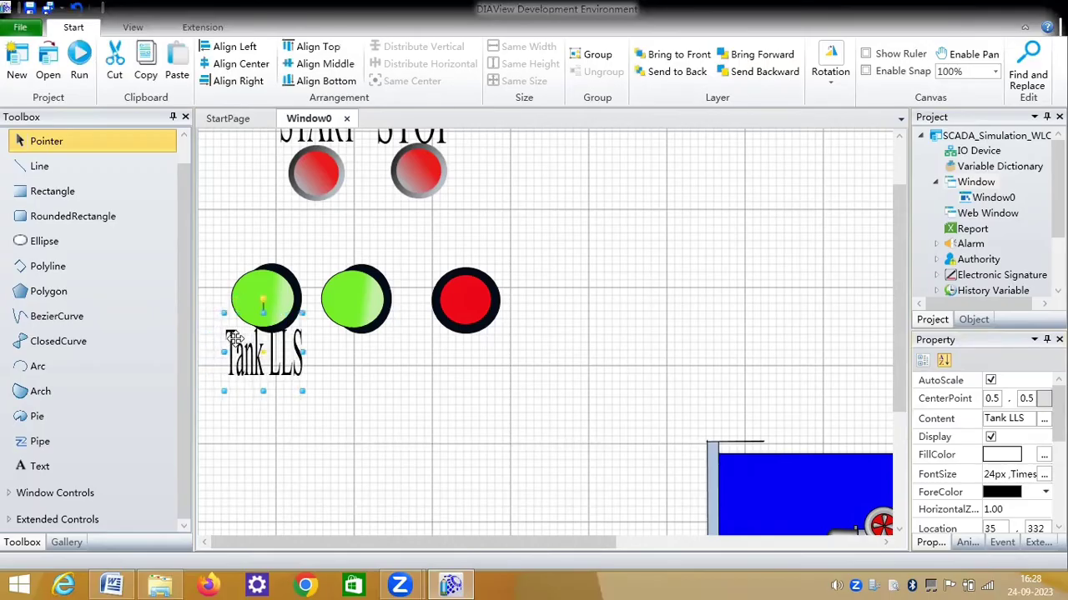
key(Right)
key(Right)
key(Right)
key(Right)
key(Right)
key(Right)
click(335, 408)
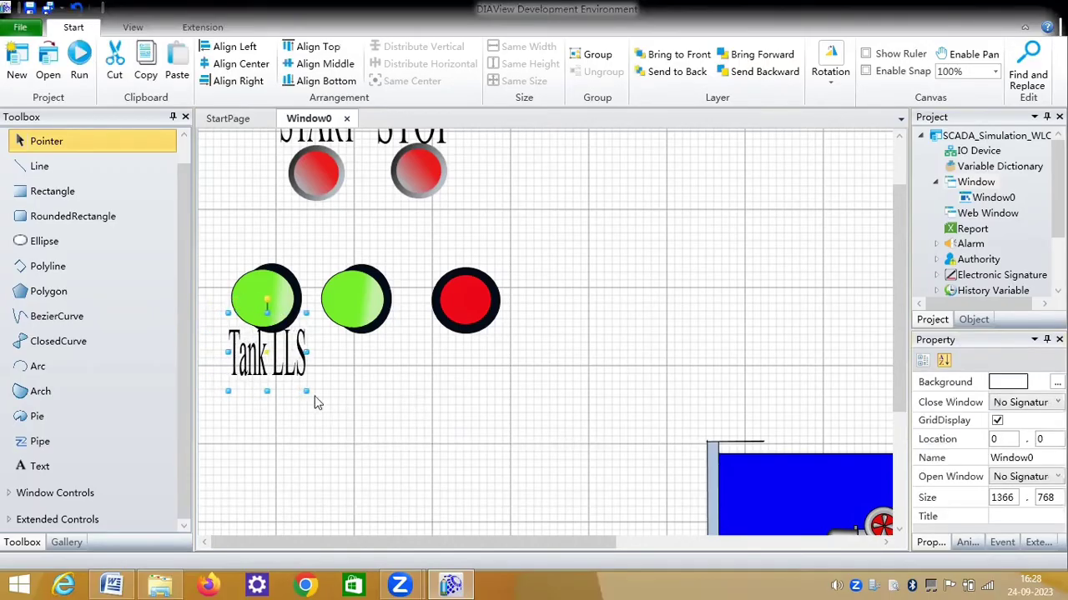
- Duplicate the Tank LLS label below the left green light
click(274, 356)
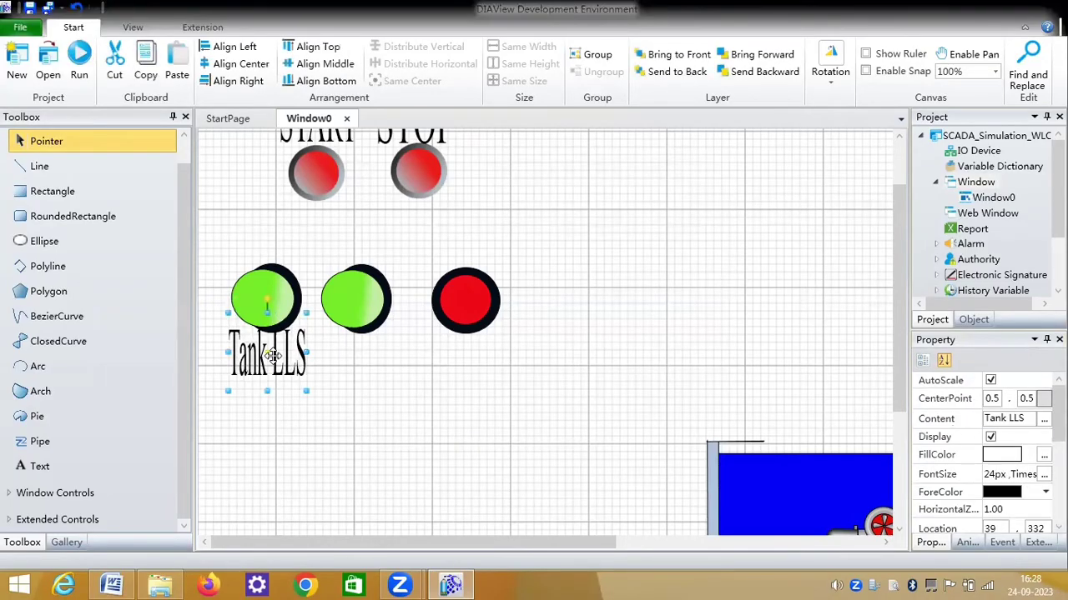
click(362, 364)
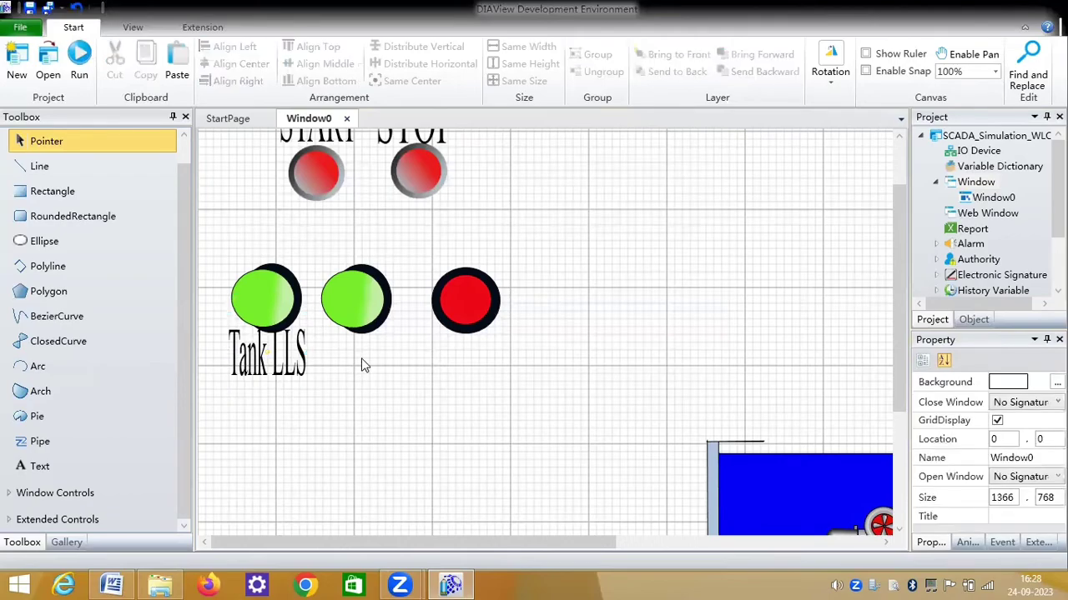
click(283, 344)
drag(357, 358, 358, 359)
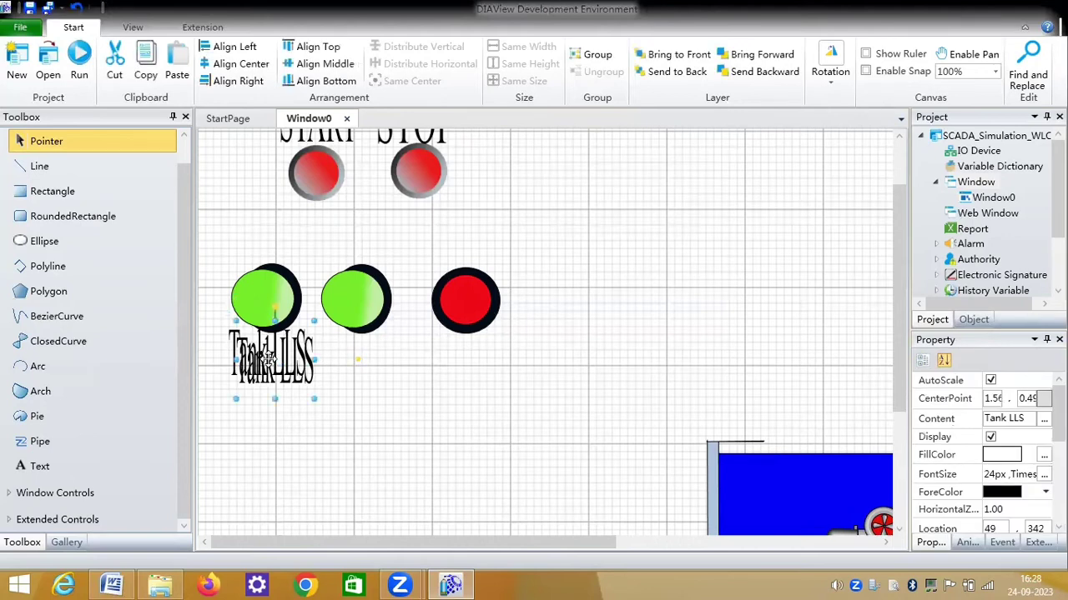
- Move the copied Tank LLS label horizontally under the second green light and raise it slightly, to location 161, 338
key(Right)
key(Right)
key(Right)
key(Right)
key(Right)
key(Right)
key(Right)
key(Right)
key(Right)
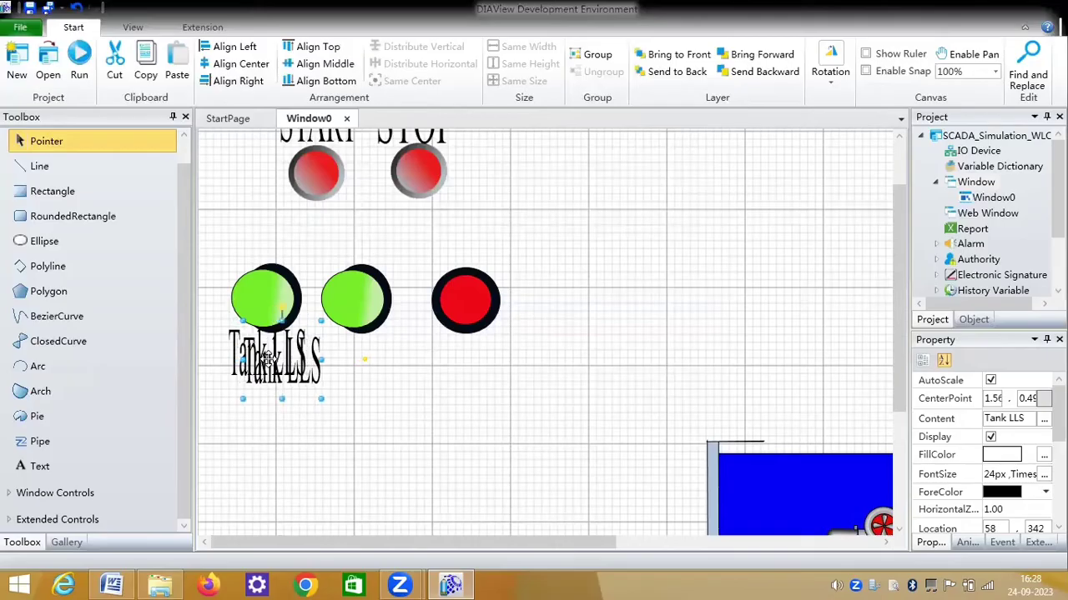
key(Right)
key(Right)
key(Right)
key(Right)
key(Right)
key(Right)
key(Right)
key(Right)
key(Right)
key(Right)
key(Right)
key(Right)
key(Right)
key(Right)
key(Right)
key(Right)
key(Right)
key(Right)
key(Right)
key(Right)
key(Right)
key(Right)
key(Right)
key(Right)
key(Right)
key(Right)
key(Right)
key(Right)
key(Right)
key(Right)
key(Right)
key(Right)
key(Right)
key(Right)
key(Right)
key(Right)
key(Right)
key(Right)
key(Right)
key(Right)
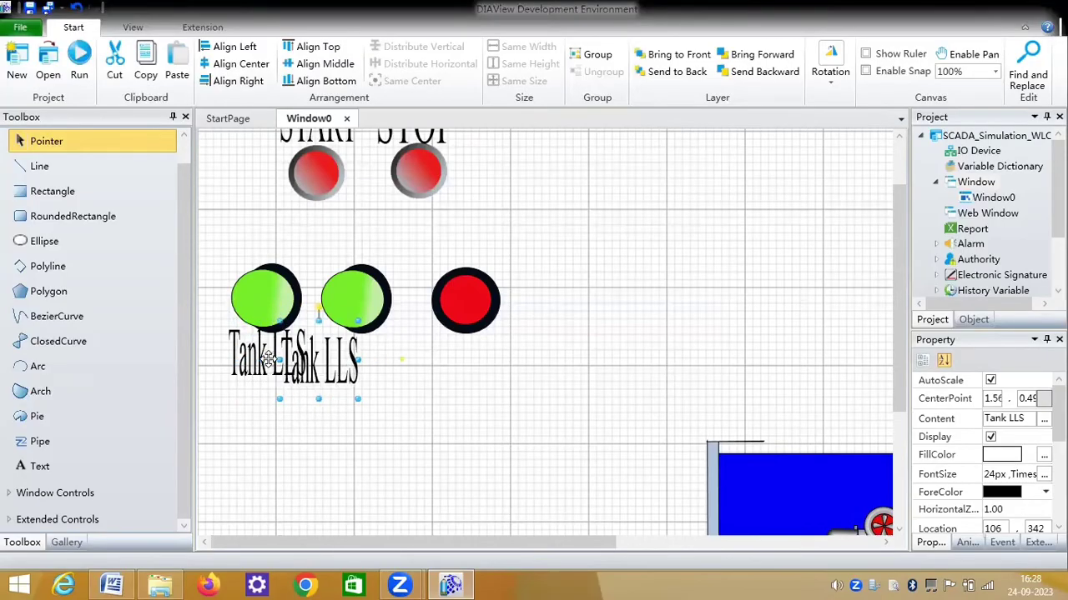
key(Right)
key(Right)
key(Right)
key(Right)
key(Right)
key(Right)
key(Right)
key(Right)
key(Right)
key(Right)
key(Right)
key(Right)
key(Right)
key(Right)
key(Right)
key(Right)
key(Right)
key(Right)
key(Right)
key(Right)
key(Right)
key(Right)
key(Right)
key(Right)
key(Right)
key(Right)
key(Right)
key(Right)
key(Right)
key(Right)
key(Right)
key(Right)
key(Right)
key(Right)
key(Right)
key(Right)
key(Right)
key(Right)
key(Right)
key(Right)
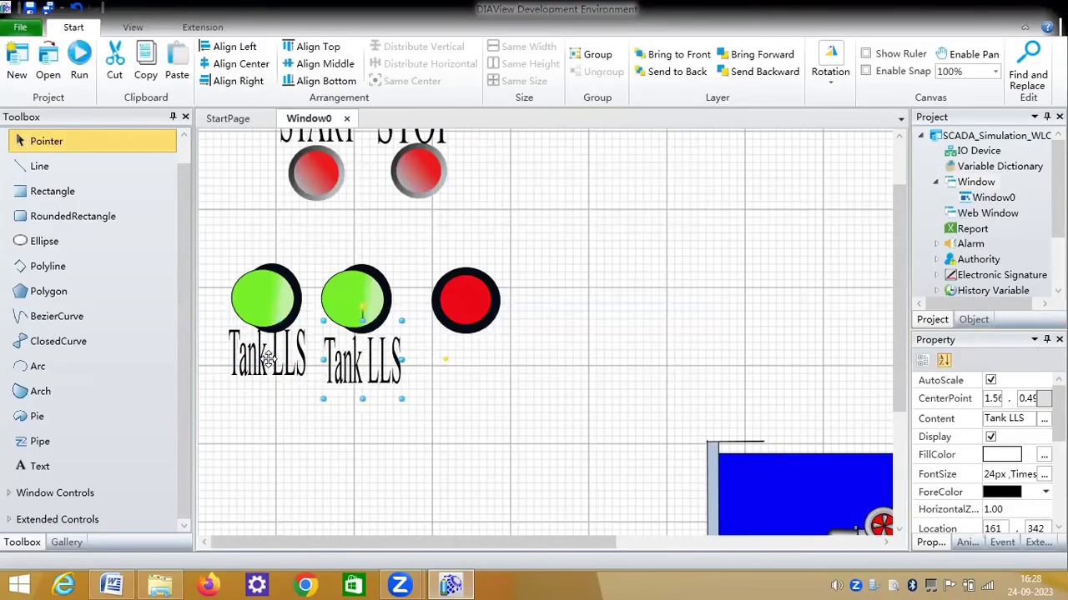
key(Up)
key(Up)
key(Up)
key(Up)
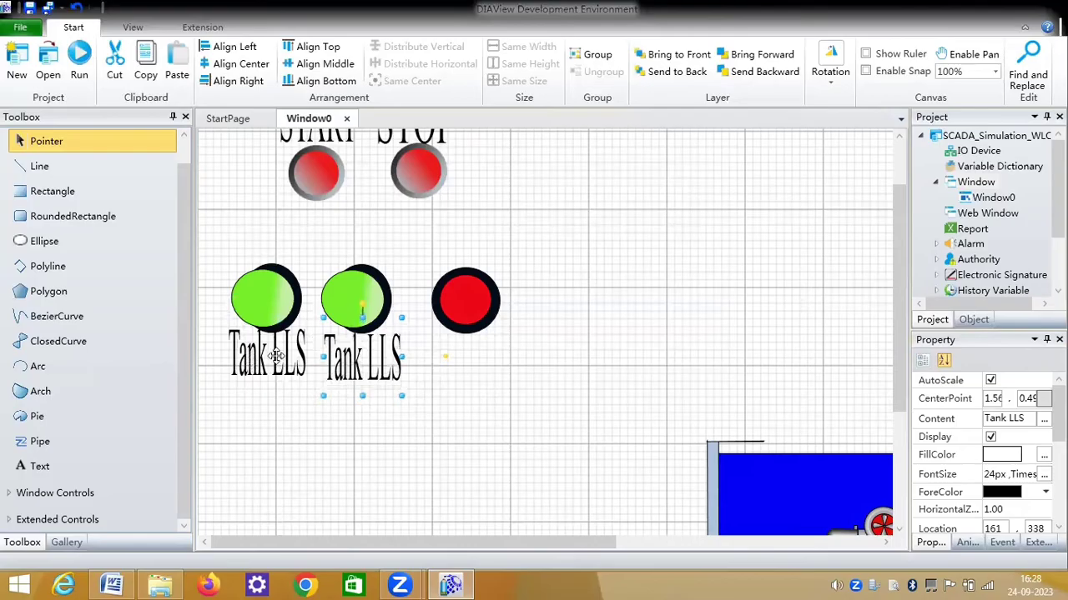
- Nudge the original Tank LLS label left and down to location 32, 339, level with its copy
click(276, 356)
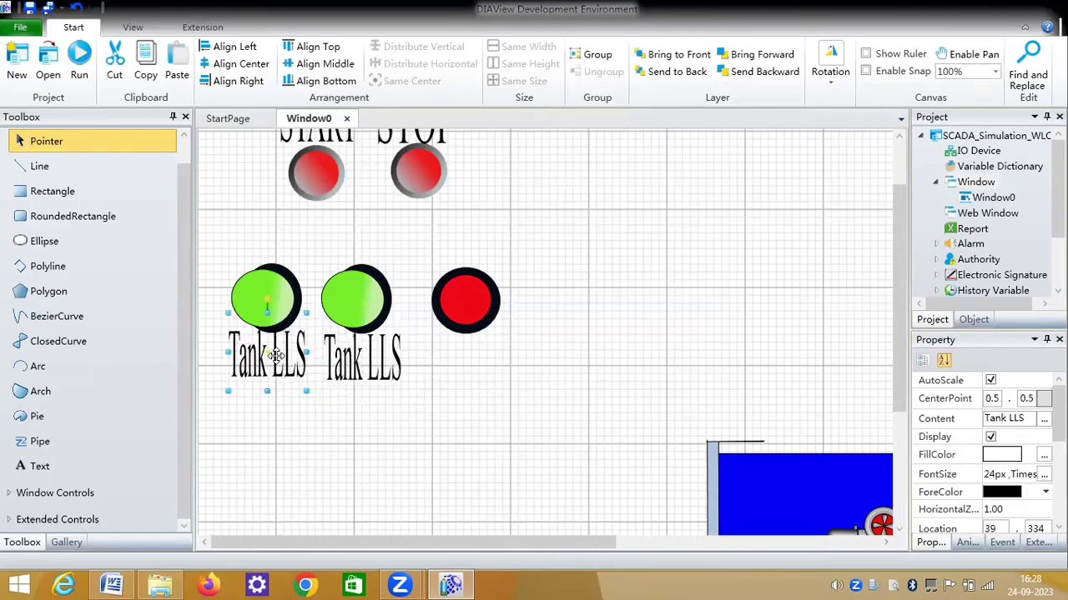
key(Left)
key(Left)
key(Down)
key(Down)
key(Down)
key(Down)
key(Left)
key(Left)
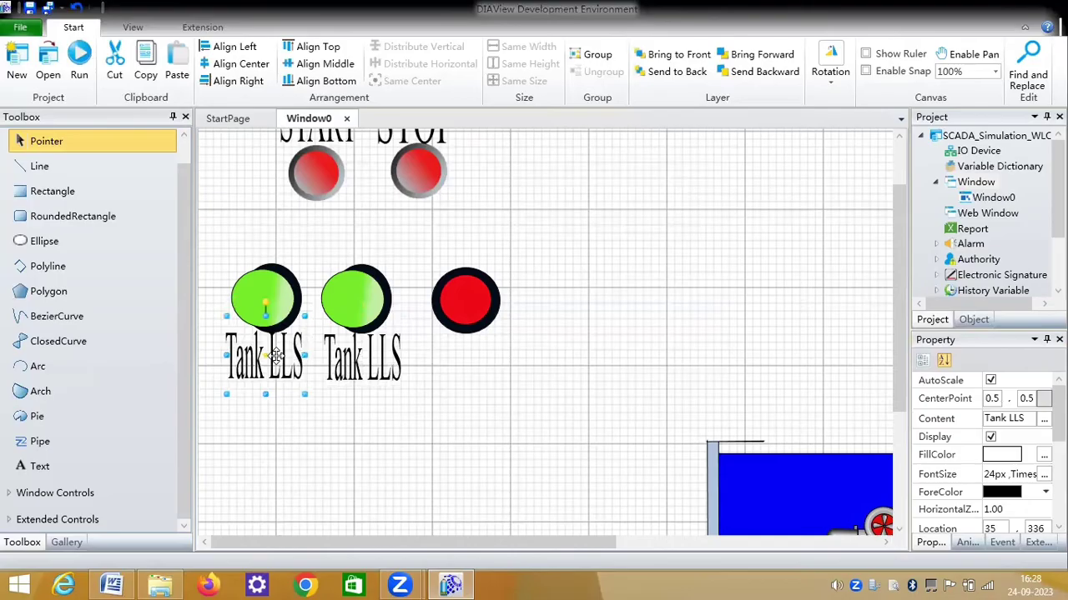
key(Left)
key(Left)
key(Left)
key(Down)
key(Down)
key(Down)
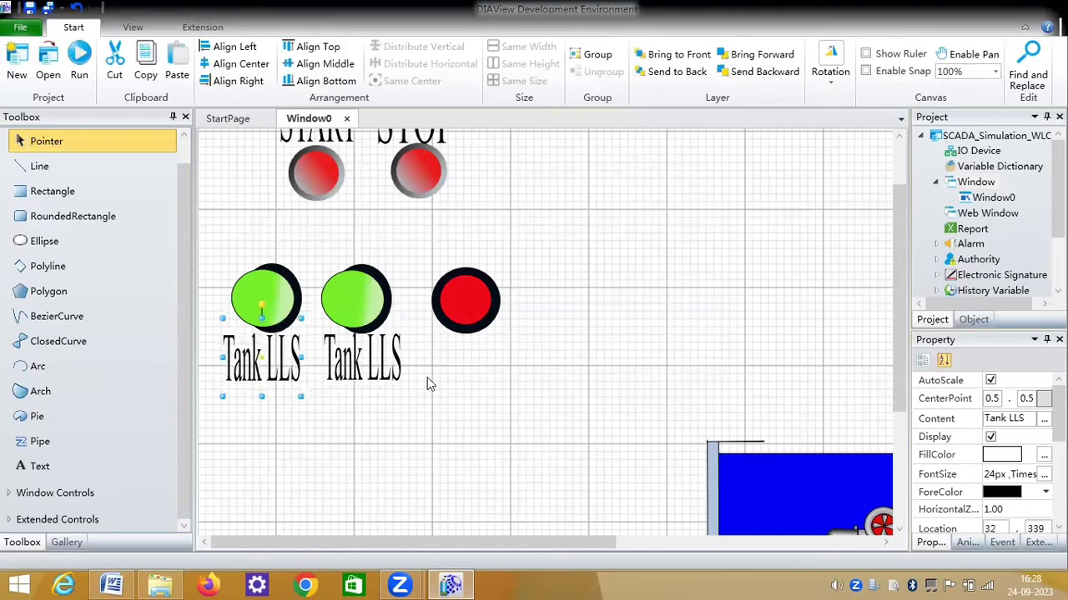
- Place a text label below the red indicator lamp and set its content to "SUMP MOTOR Indicator"
click(61, 469)
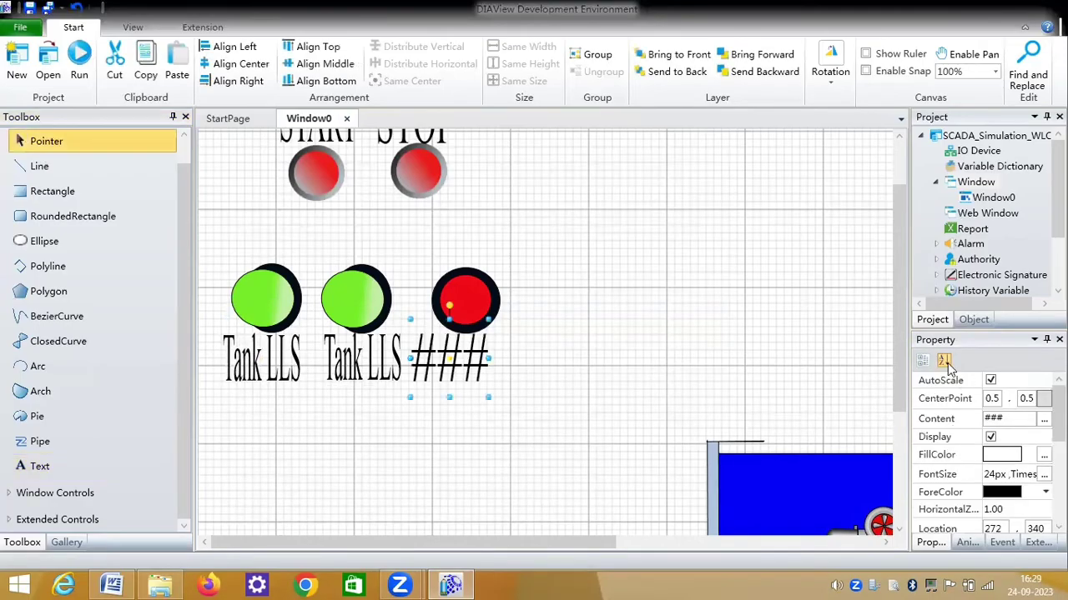
click(974, 422)
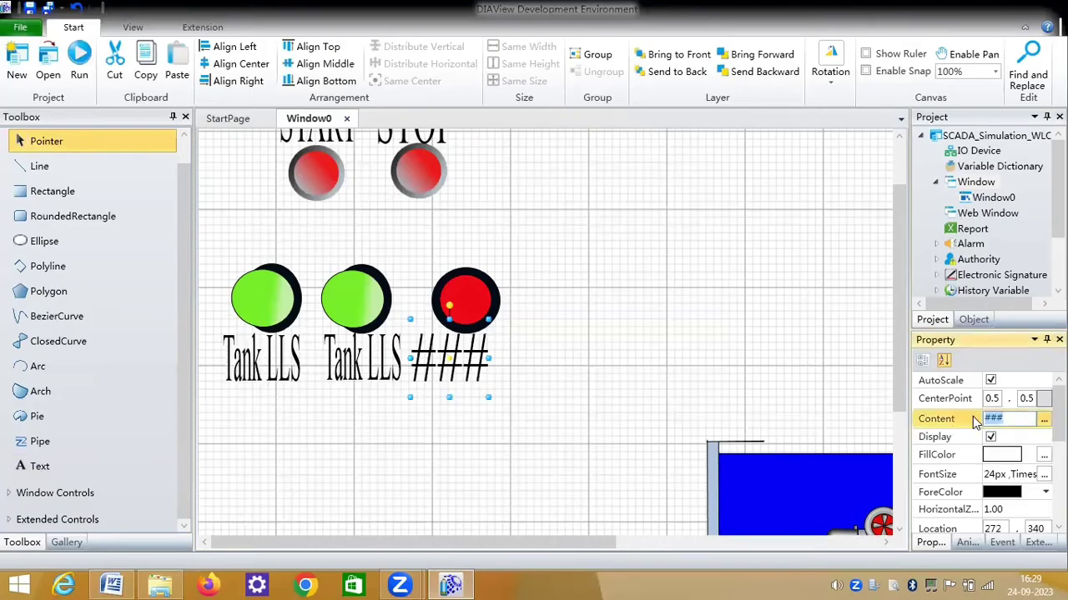
text(SUm)
key(BackSpace)
text(MP)
text( M)
text(OT)
text(OR)
text( 1)
text(ndicat)
text(o)
text(r)
key(Return)
- Shift the SUMP MOTOR Indicator label right under the red lamp and insert a line break after the "I" of "Indicator"
click(467, 366)
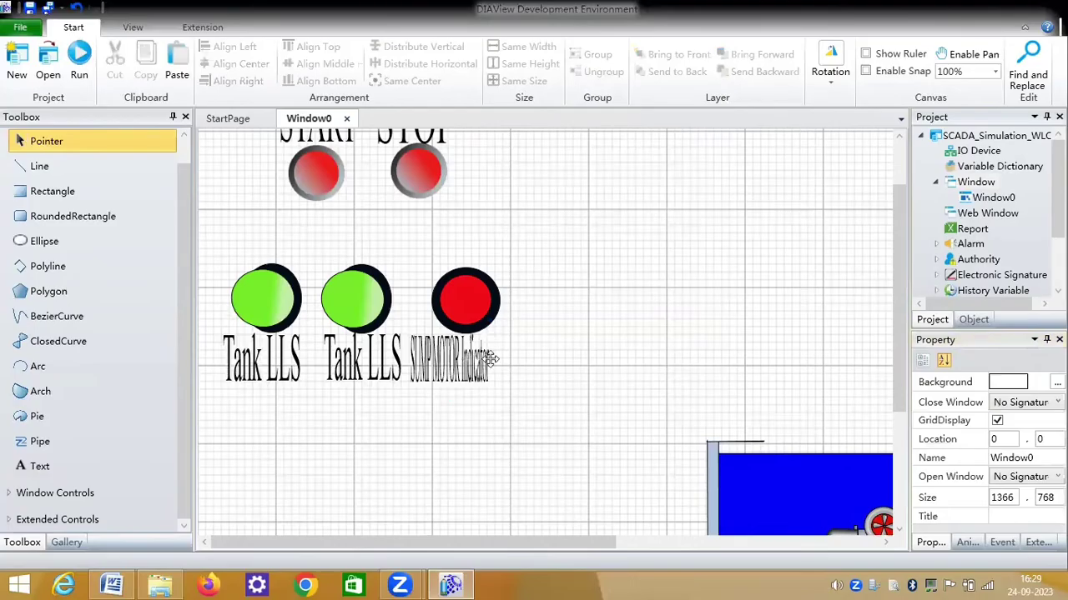
click(490, 359)
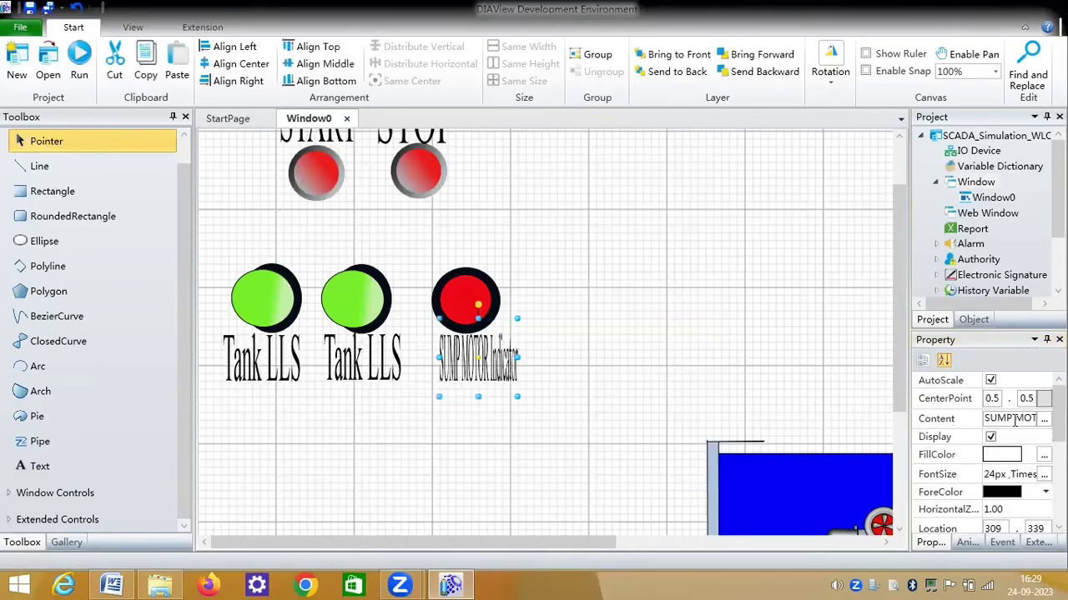
click(1015, 419)
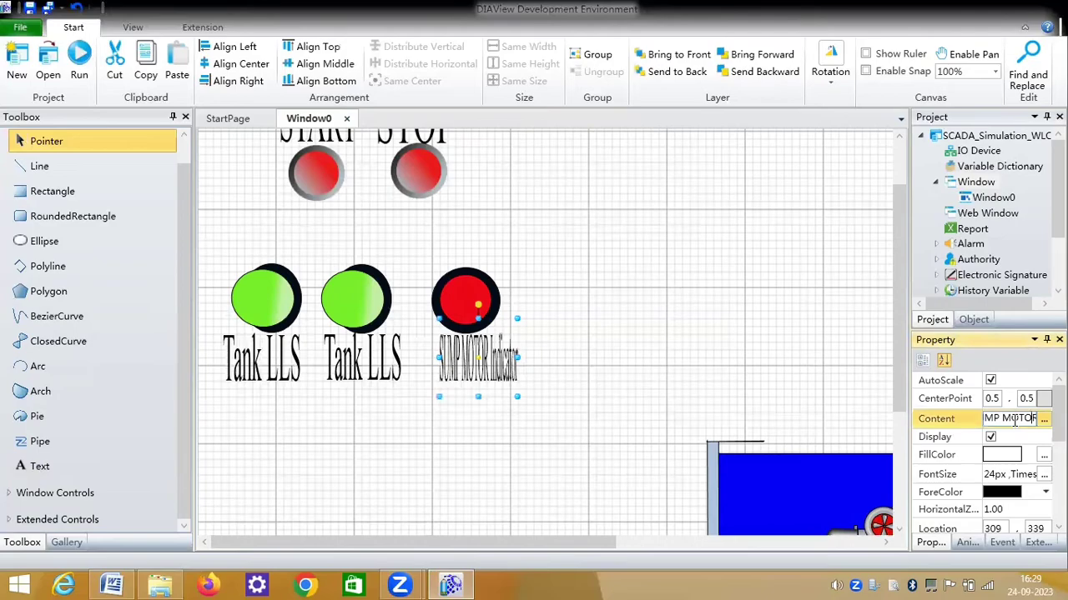
key(Right)
key(Right)
key(Right)
key(Return)
click(463, 354)
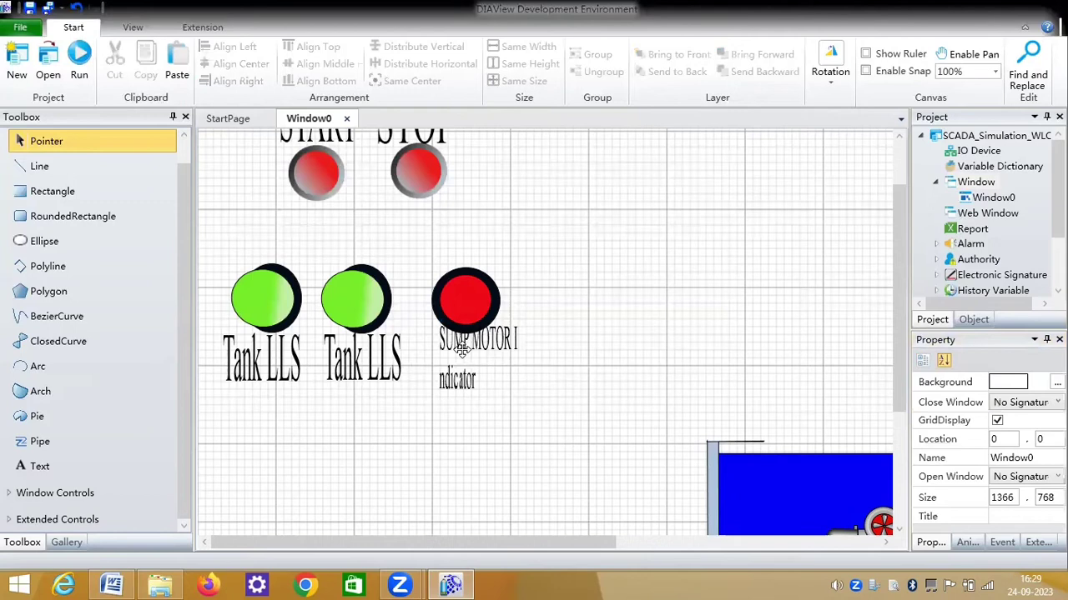
- Lower the two-line SUMP MOTOR Indicator label to location 309, 359 so it clears the red lamp
click(462, 350)
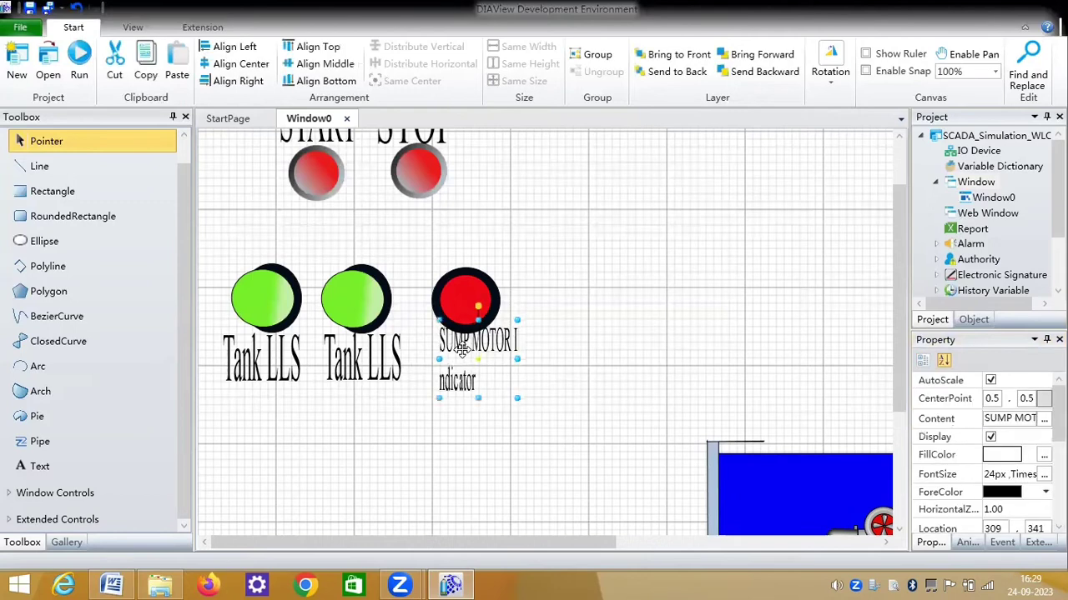
key(Down)
key(Down)
key(Down)
key(Down)
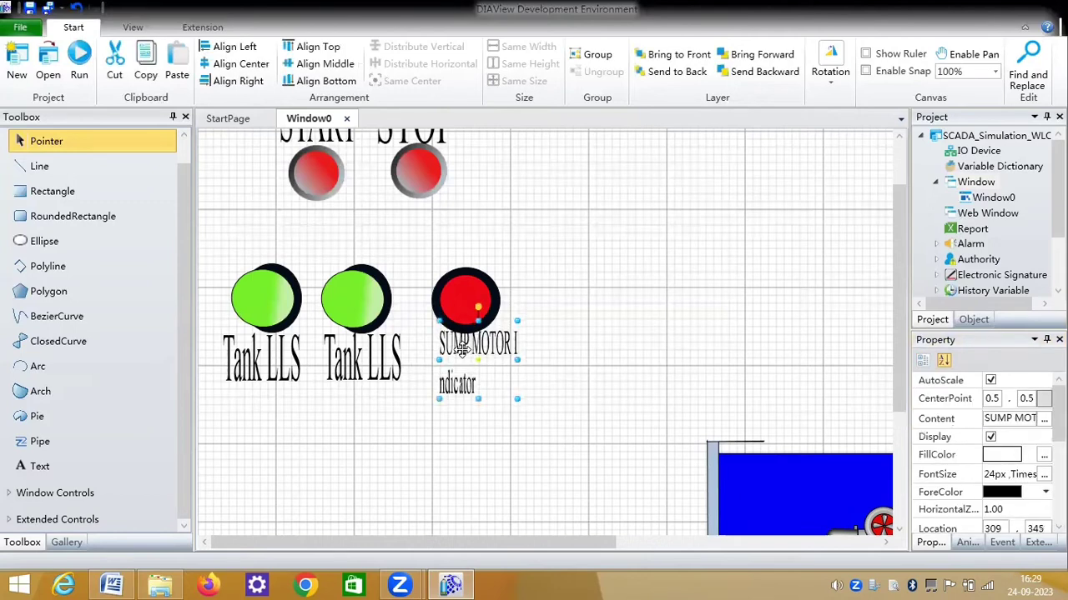
key(Down)
key(Down)
key(Down)
key(Down)
key(Down)
key(Down)
key(Down)
key(Down)
drag(461, 348, 462, 352)
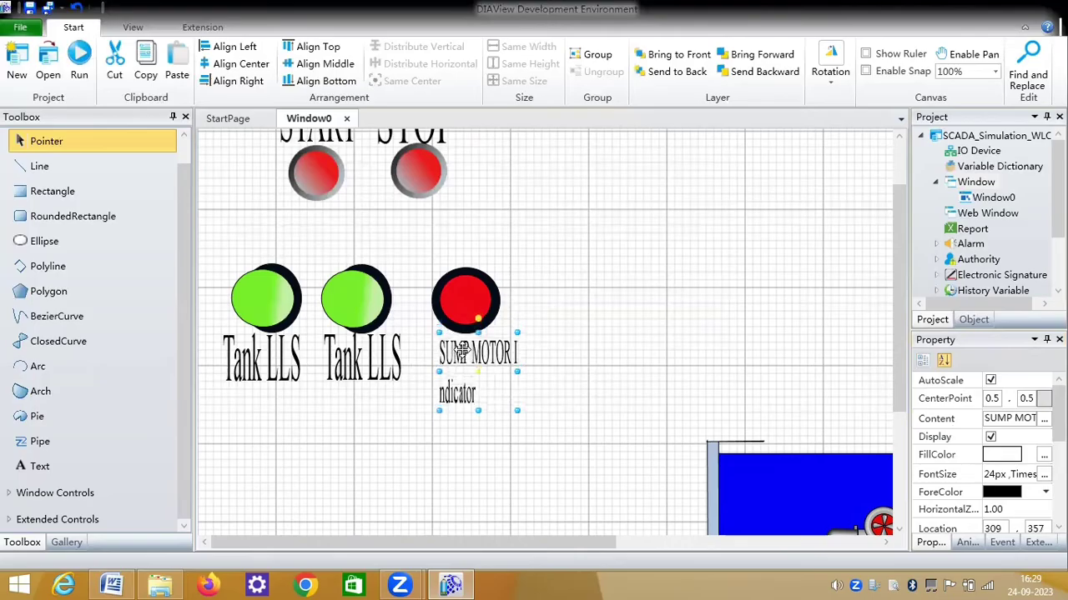
key(Down)
key(Down)
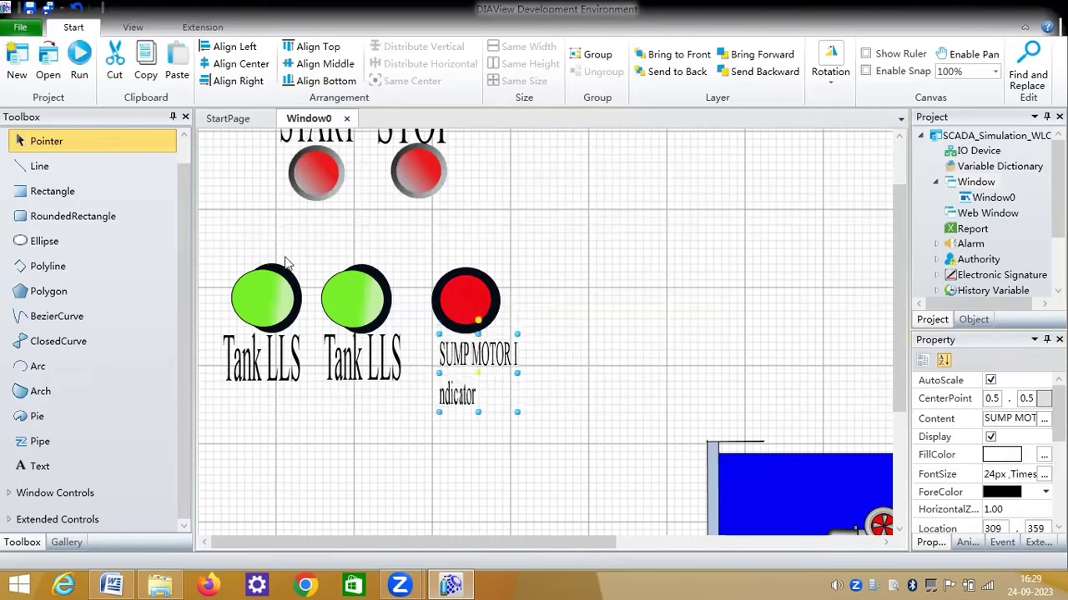
- Draw a large rectangle from about location 11, 26 that covers all the buttons, indicator lamps and their labels
click(326, 197)
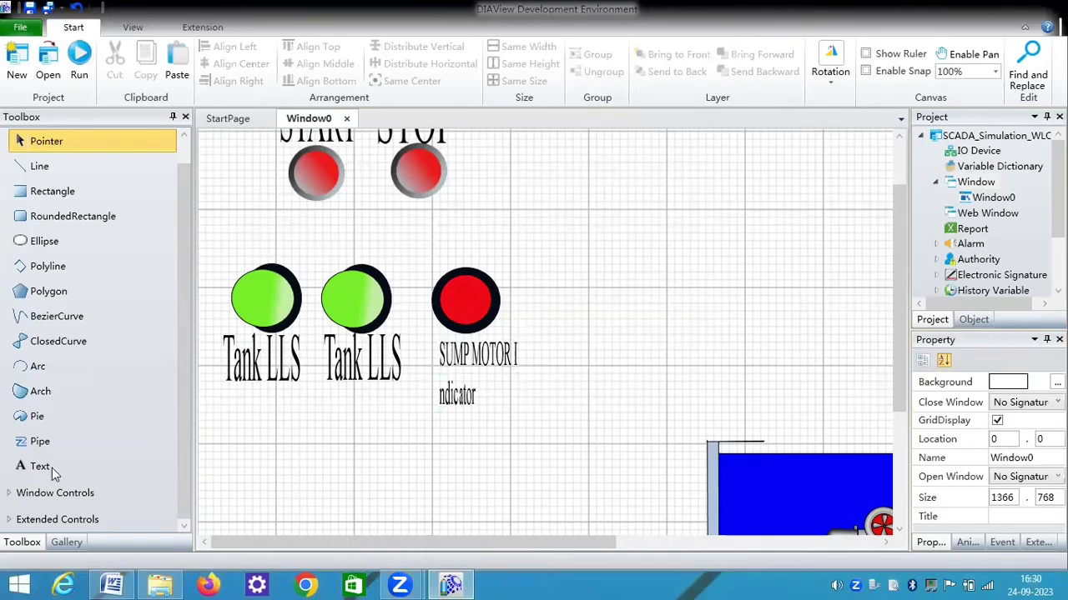
click(46, 392)
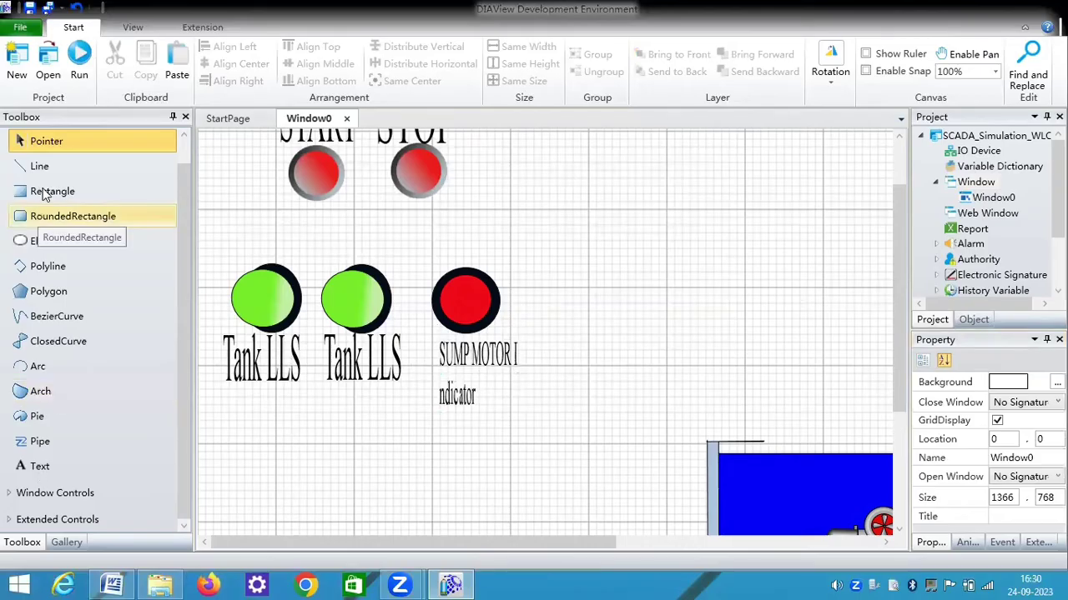
click(49, 192)
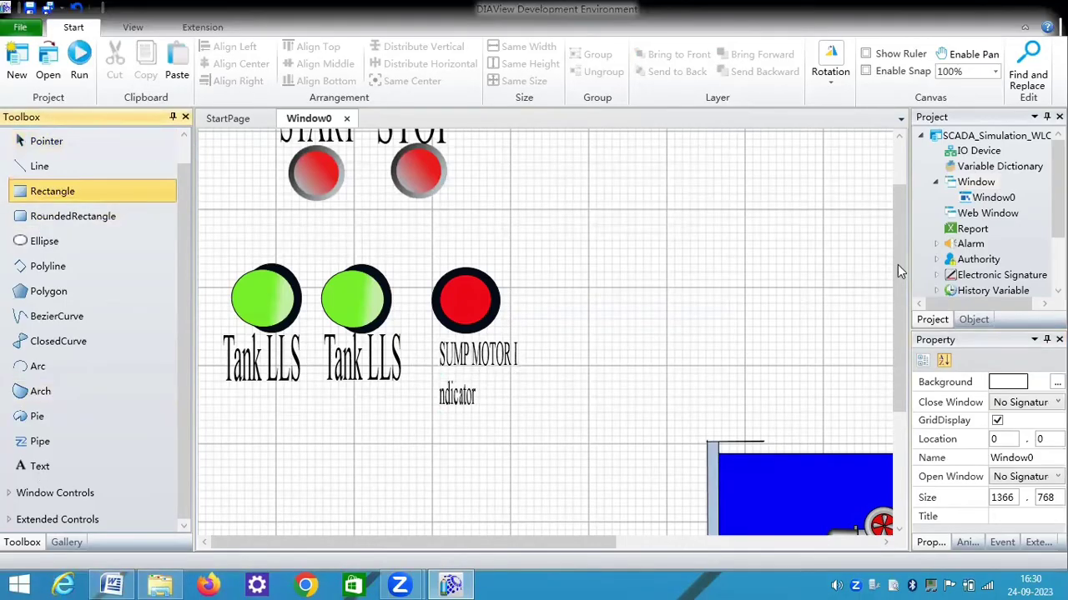
scroll(350, 194, up, 2)
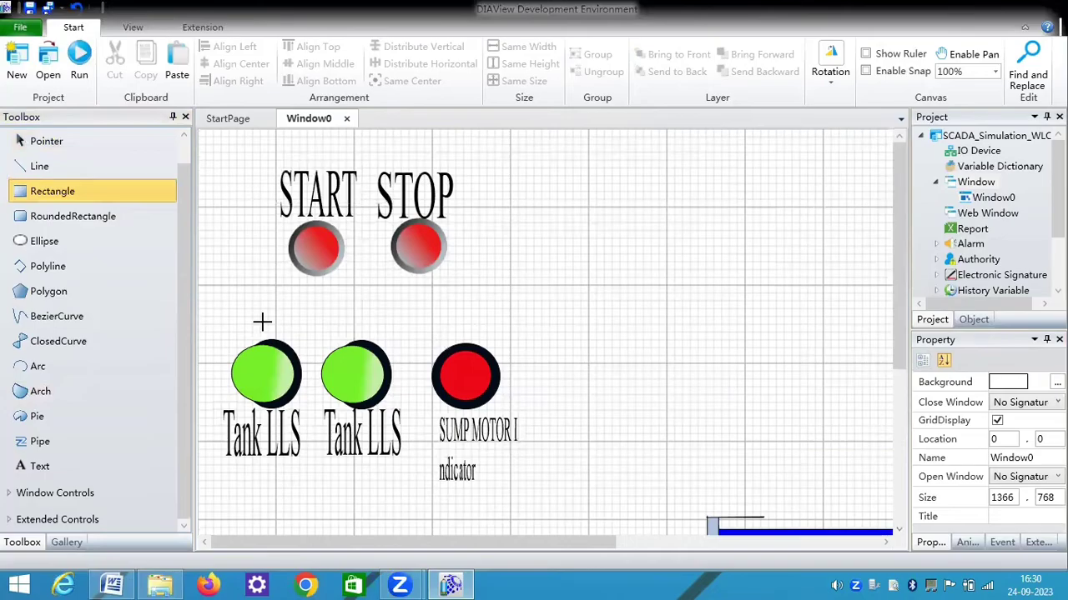
drag(480, 499, 595, 495)
click(492, 399)
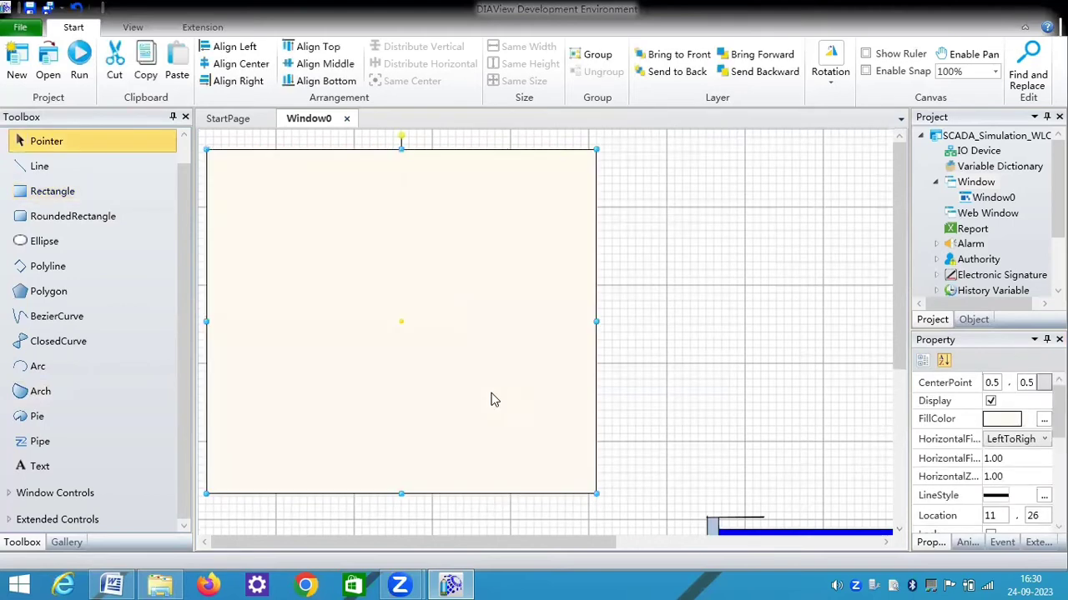
- Send the large rectangle backward until it lies behind all the buttons, lamps and labels as a panel background
right_click(493, 399)
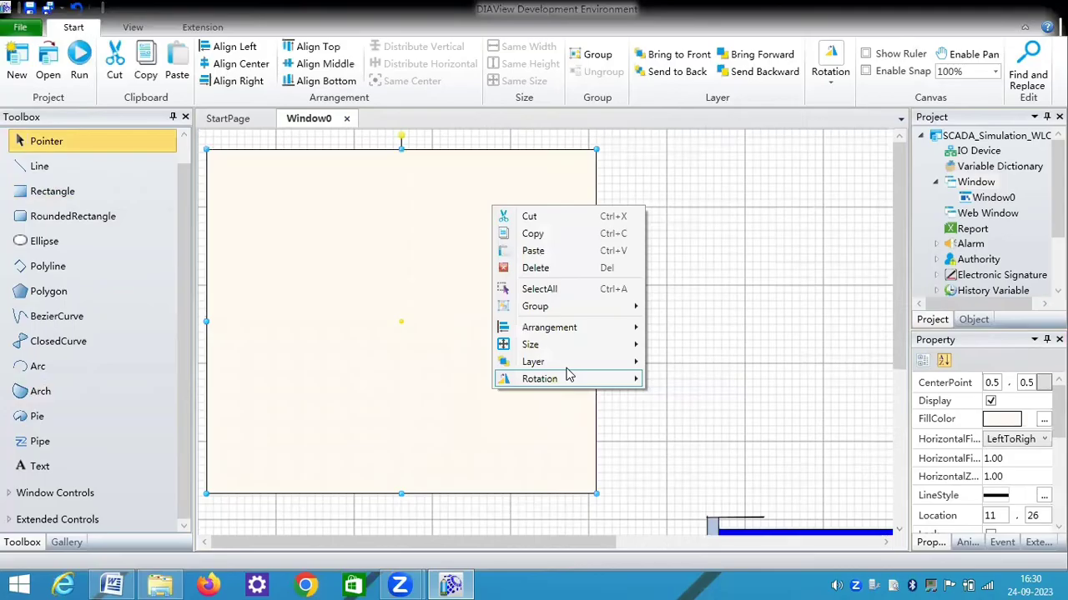
mouse_move(568, 367)
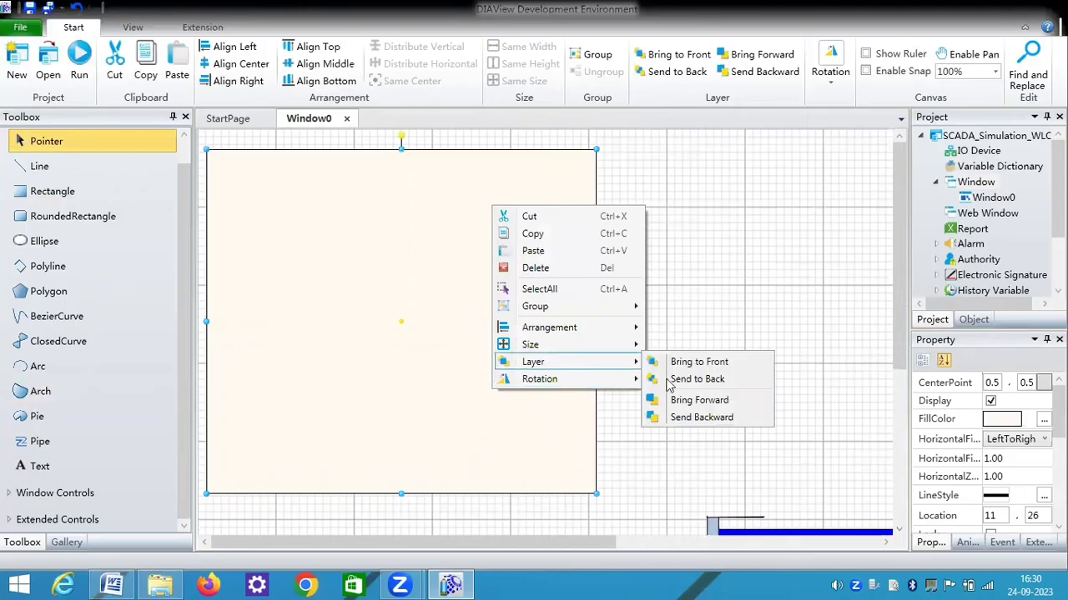
click(684, 418)
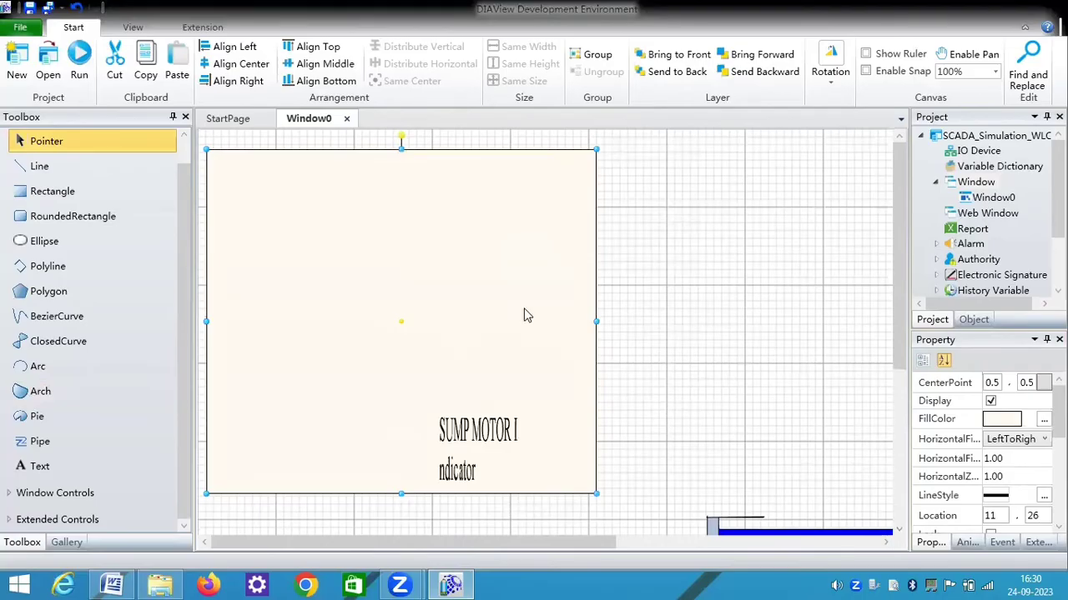
right_click(526, 315)
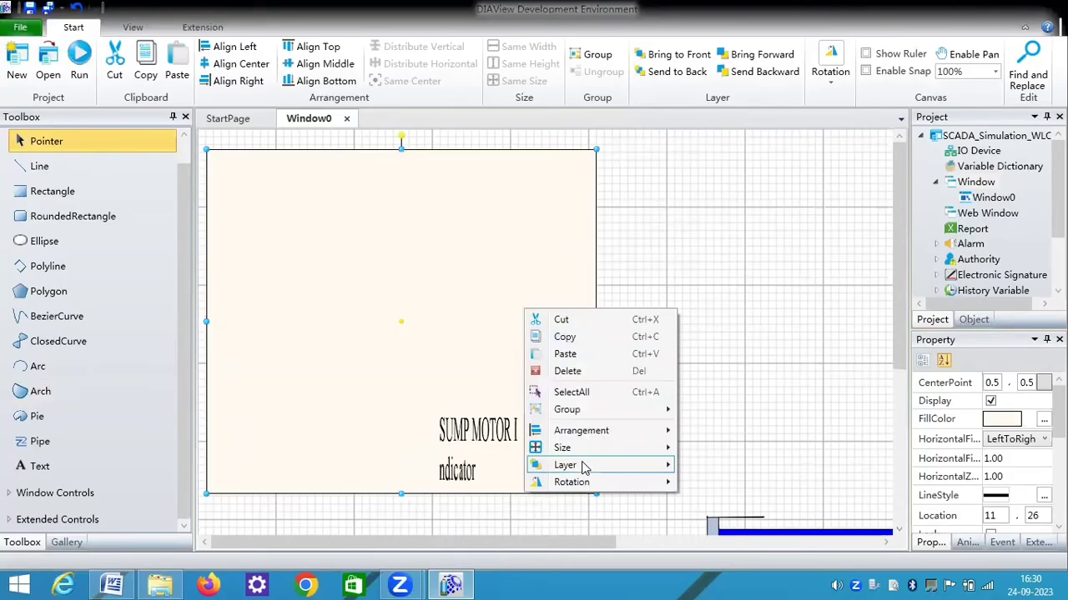
mouse_move(603, 468)
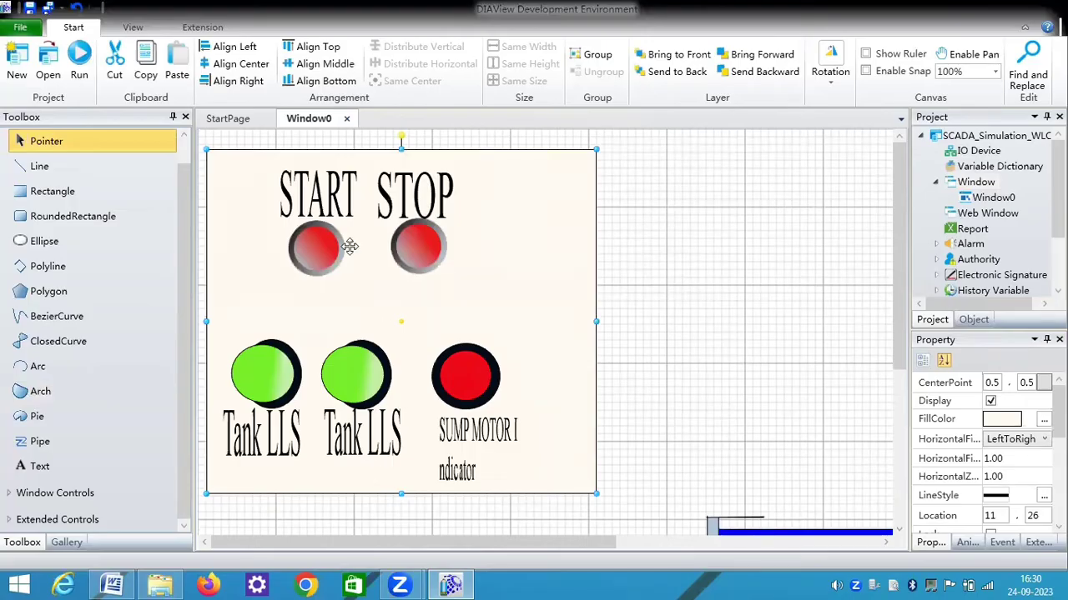
- Correct the line break in the SUMP MOTOR Indicator label so that "Indicator" stands whole on the second line
click(482, 442)
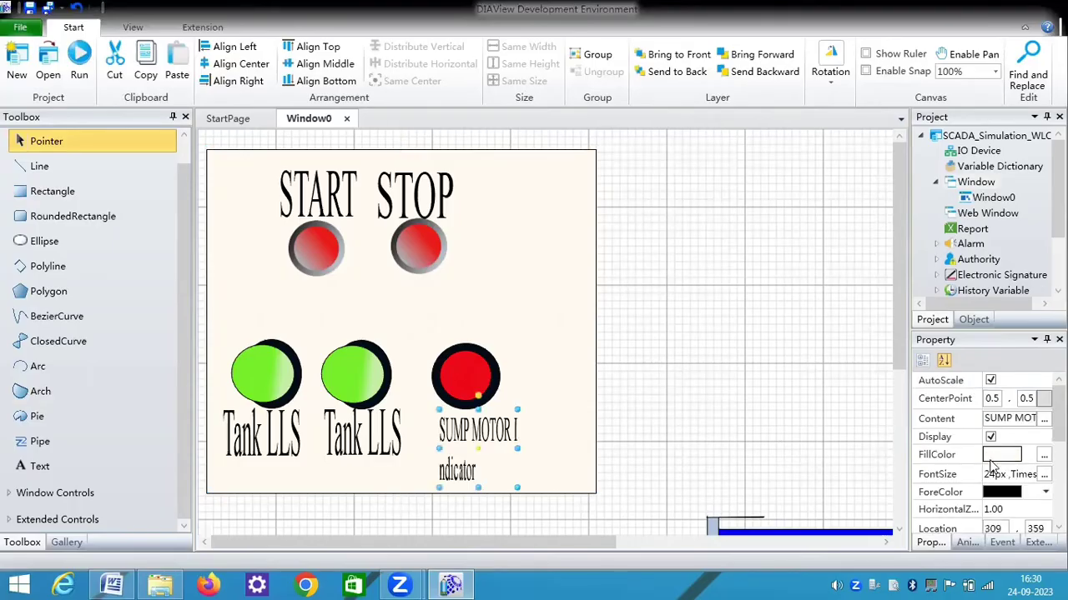
click(1025, 419)
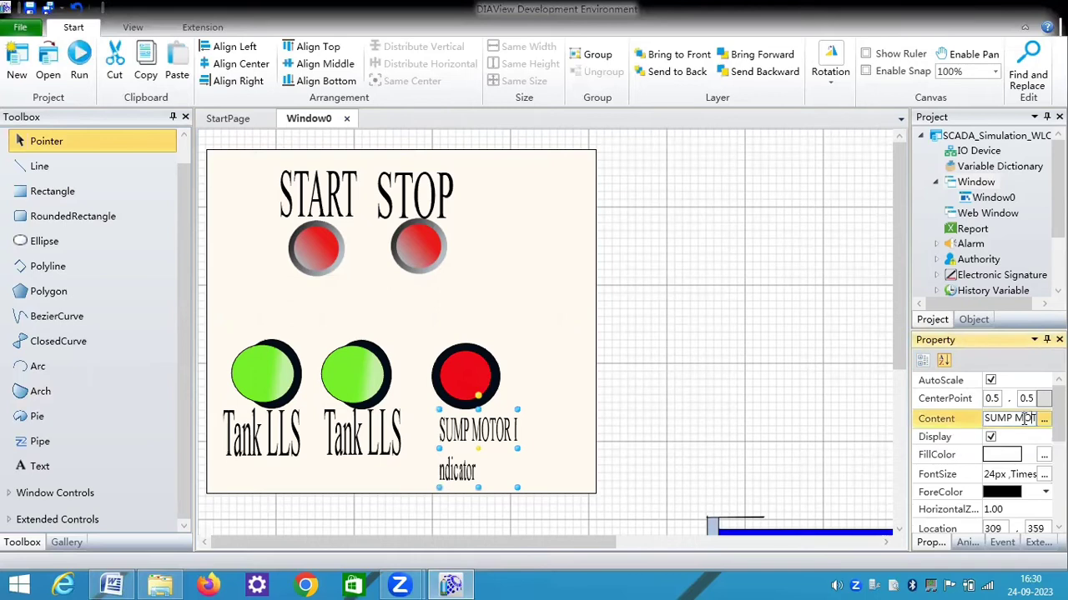
key(Right)
key(Right)
key(Right)
key(Right)
key(Right)
key(Right)
key(Right)
key(BackSpace)
key(BackSpace)
text(n)
key(Return)
click(723, 347)
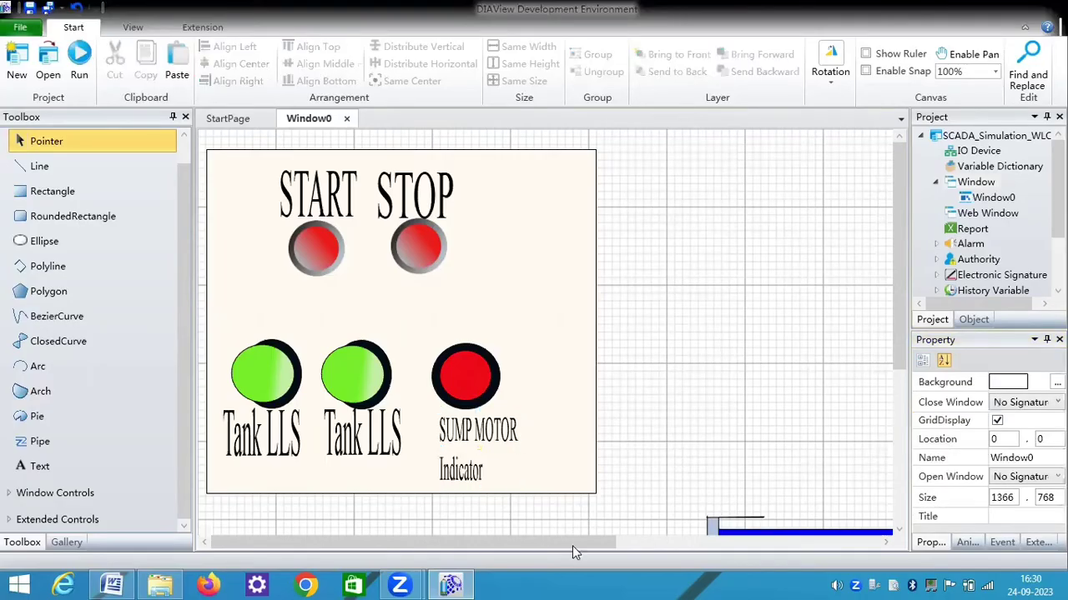
- Run the project in the 2-hour presentation mode to check the screen, close the runtime window and minimise the Service Manager
drag(611, 543, 734, 526)
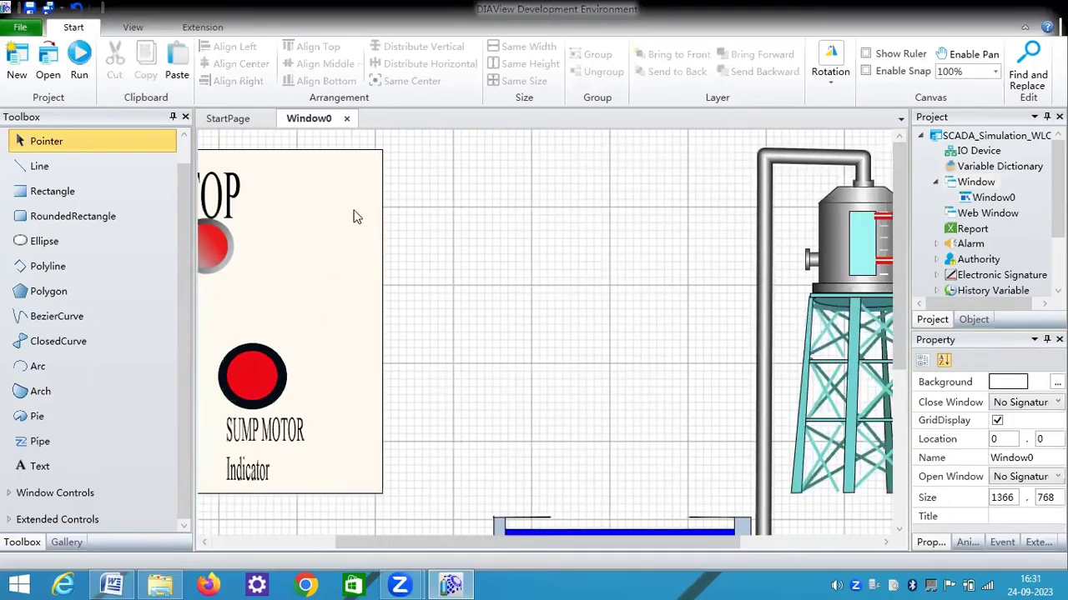
click(86, 65)
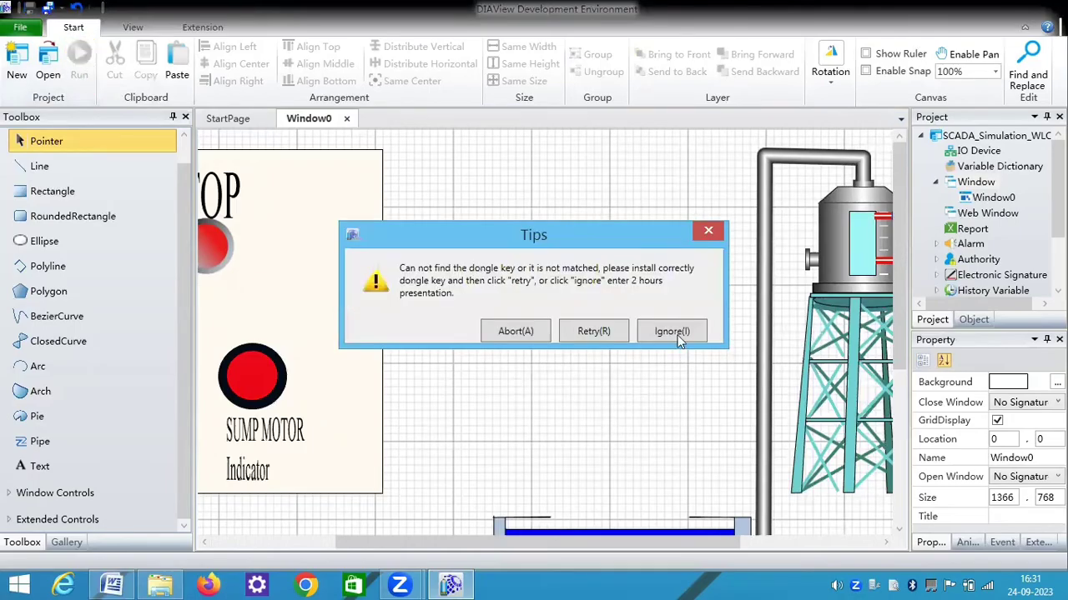
click(675, 333)
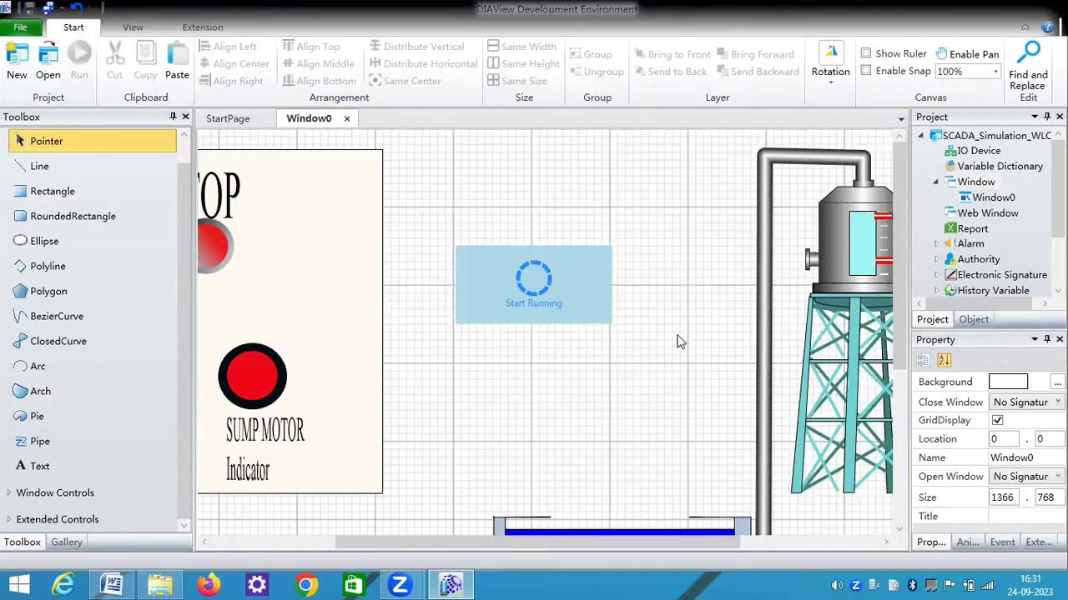
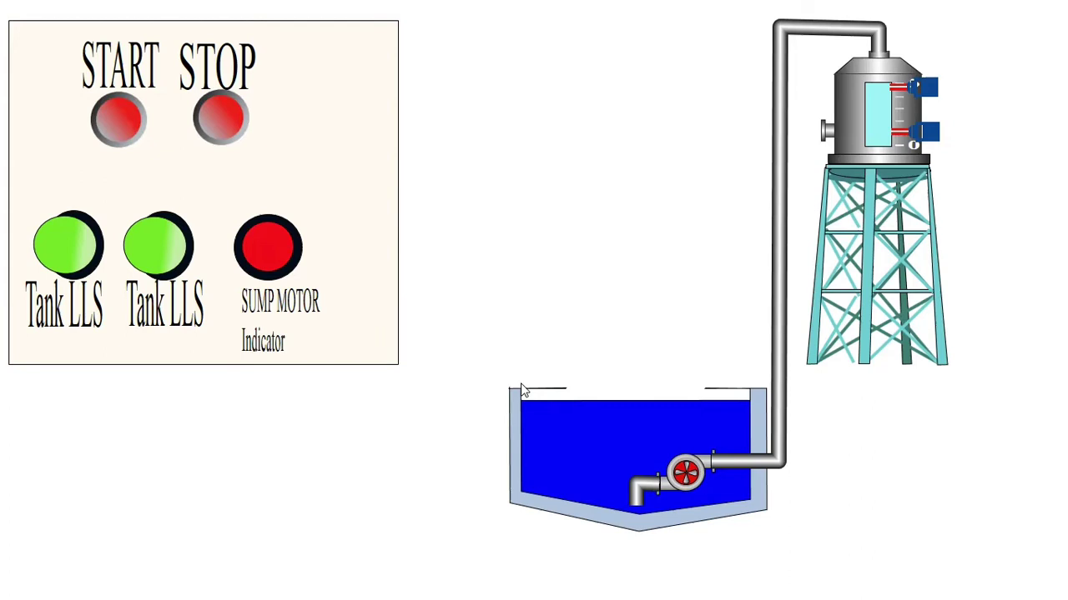
key(alt+F4)
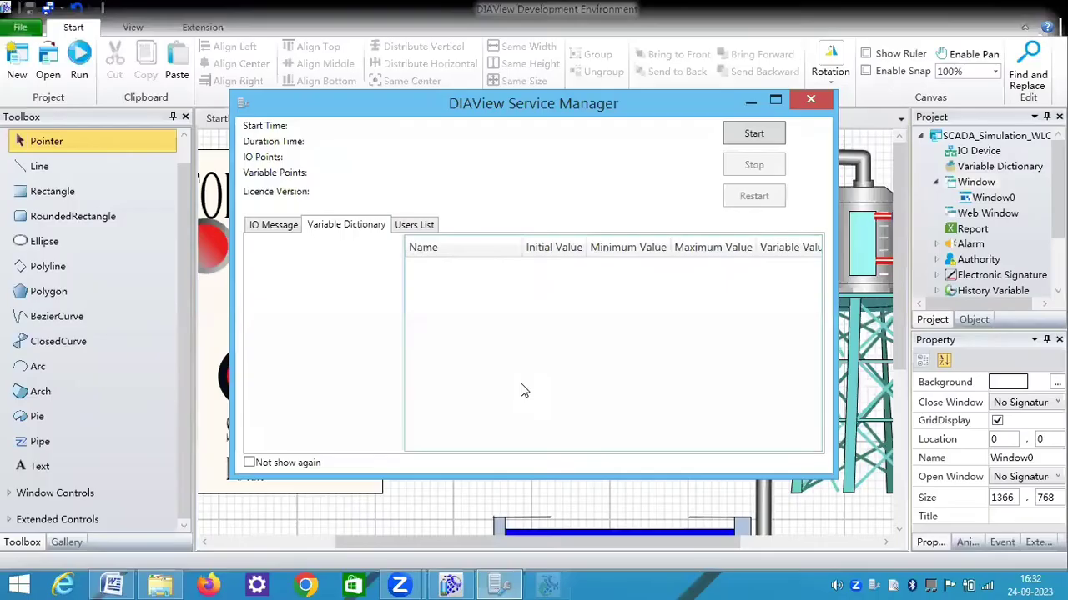
click(749, 99)
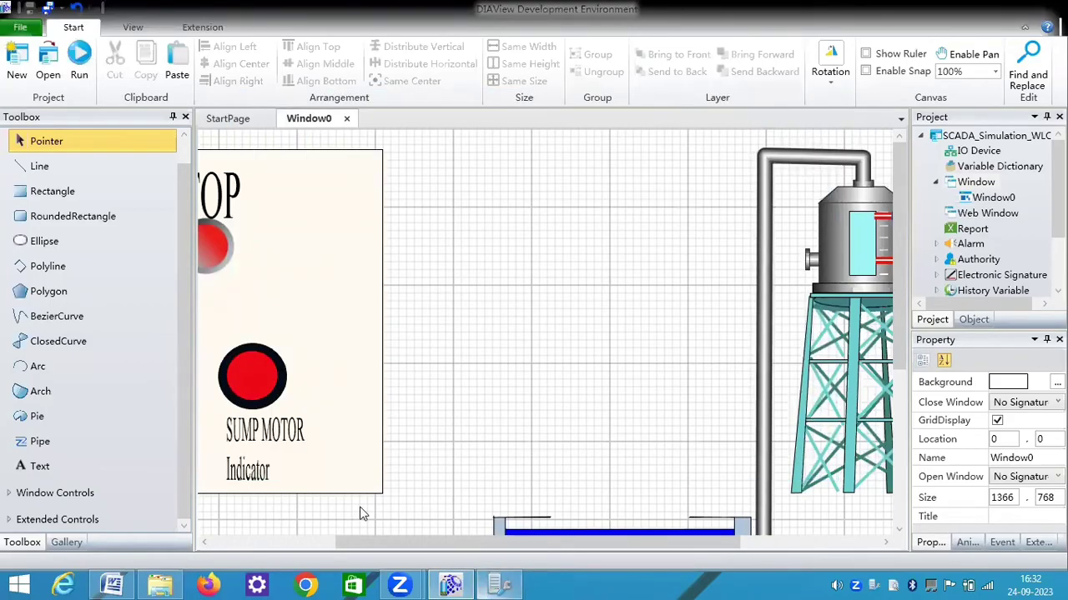
- Collapse the Indicating Instrument group in the gallery and expand the Button Switch group
drag(188, 232, 184, 179)
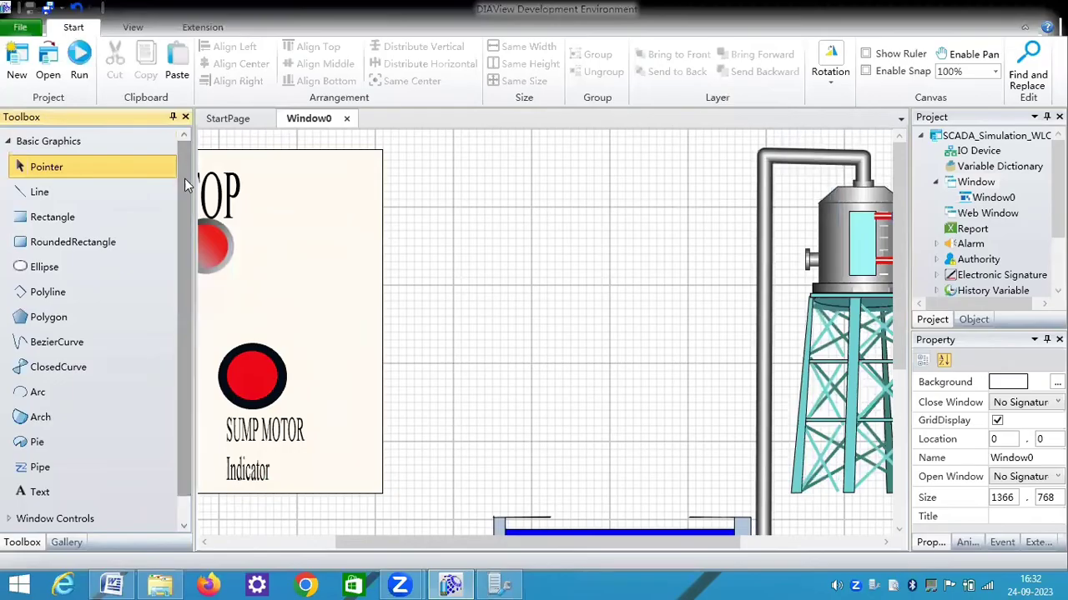
click(9, 141)
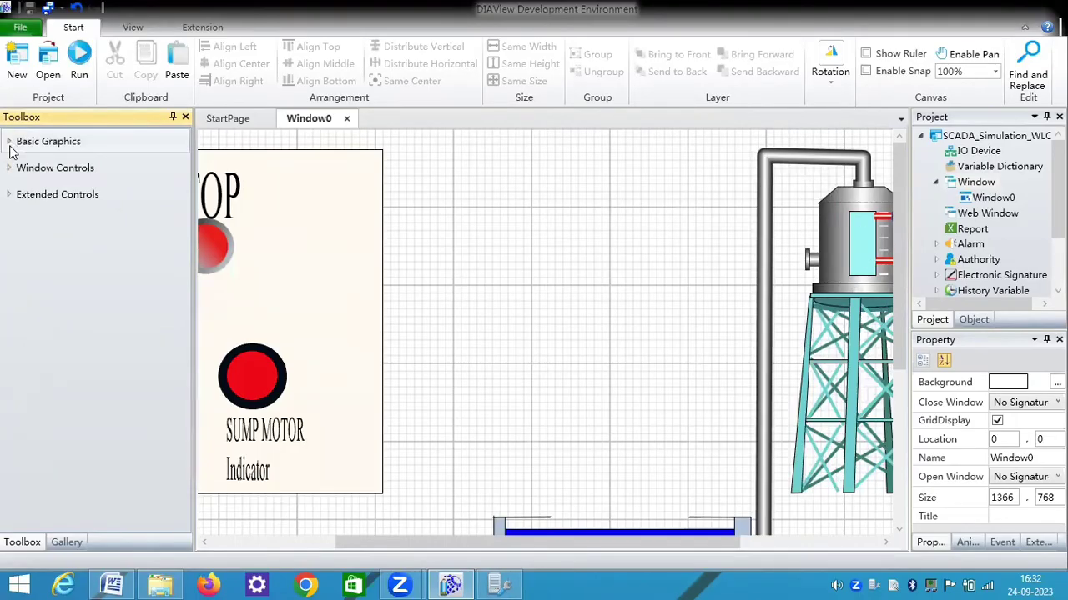
click(59, 540)
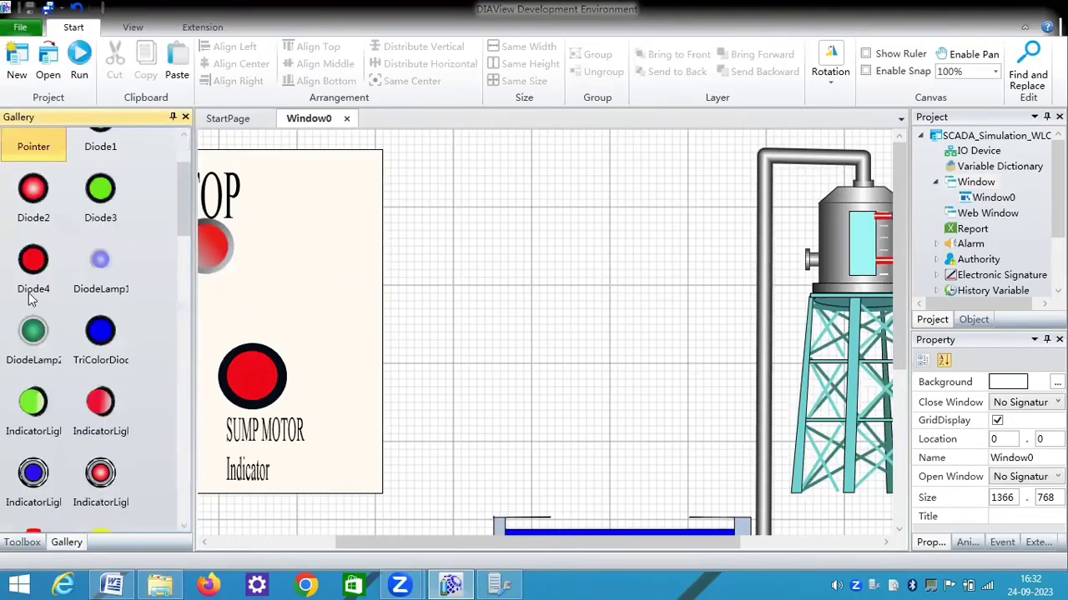
click(182, 156)
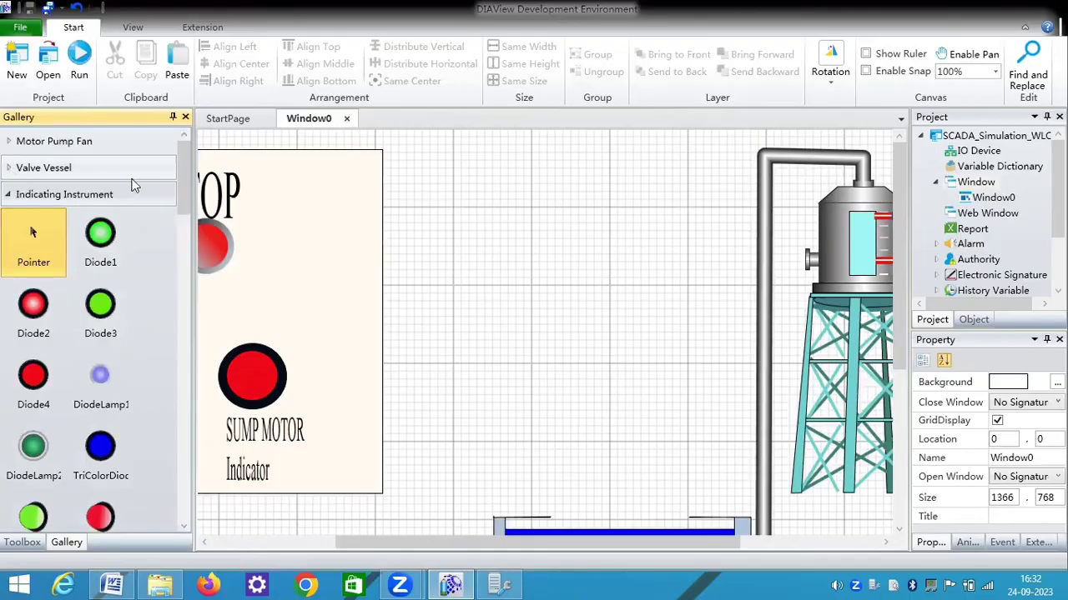
click(12, 197)
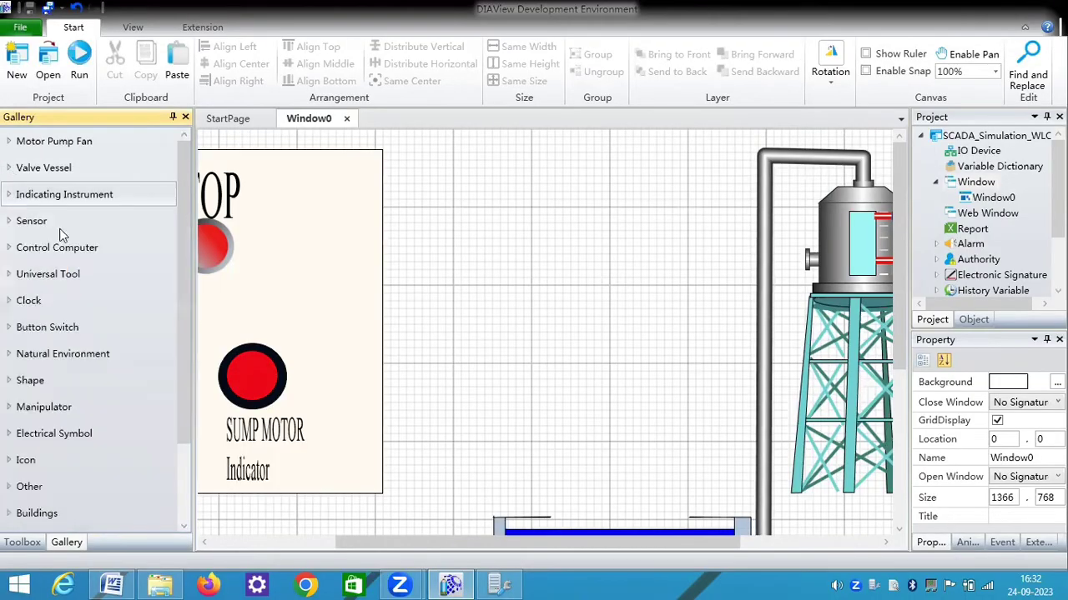
click(11, 330)
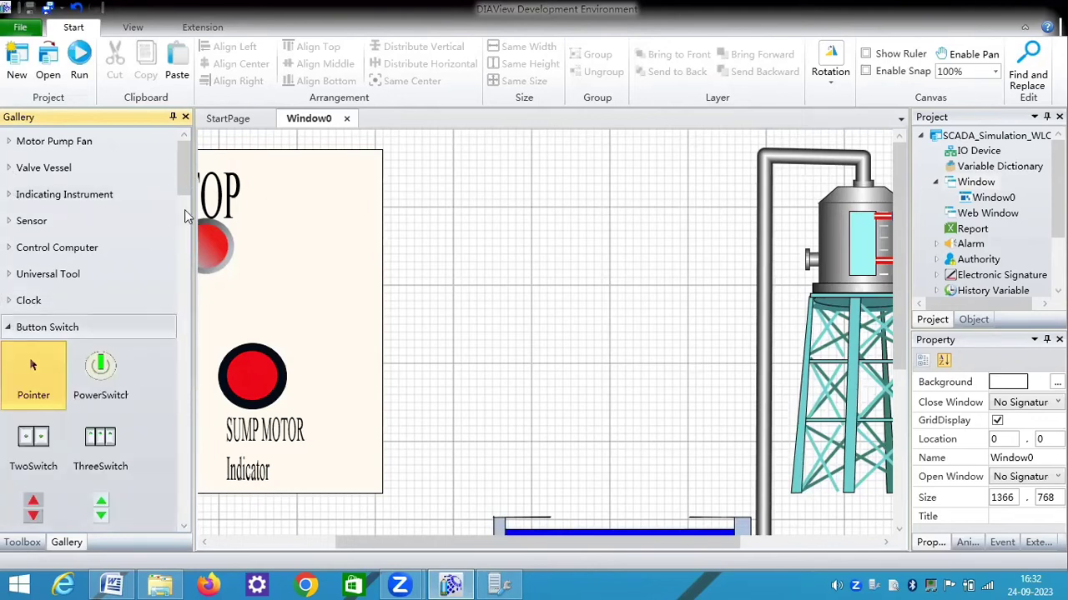
- Place a Toggle2 switch at the tower tank's side outlet and enlarge it to about 27 by 30 at location 1024, 155
scroll(184, 222, down, 3)
scroll(178, 246, down, 3)
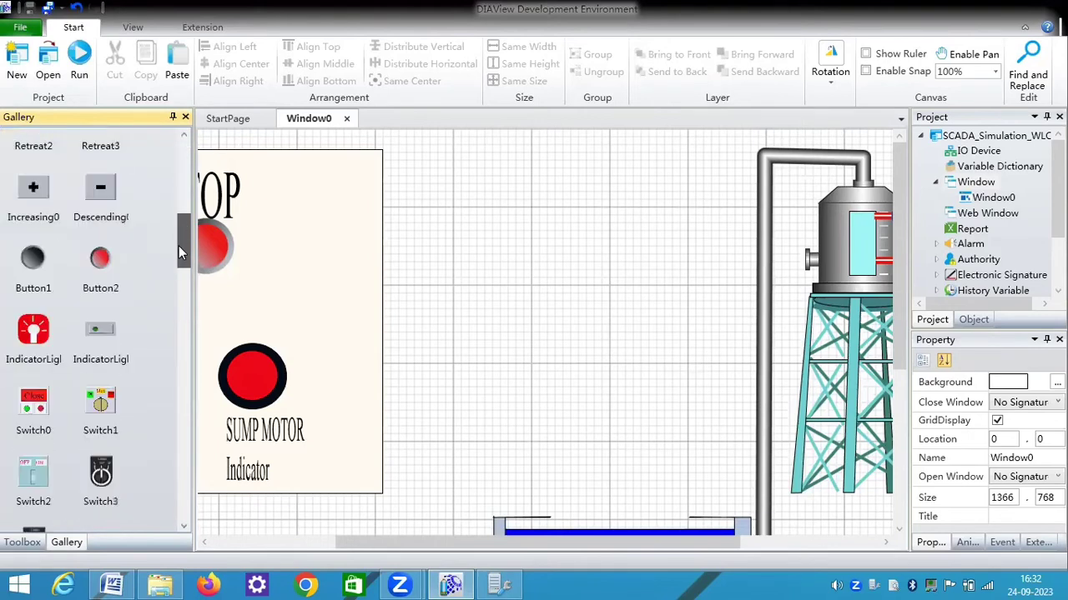
scroll(175, 276, down, 3)
scroll(173, 319, down, 5)
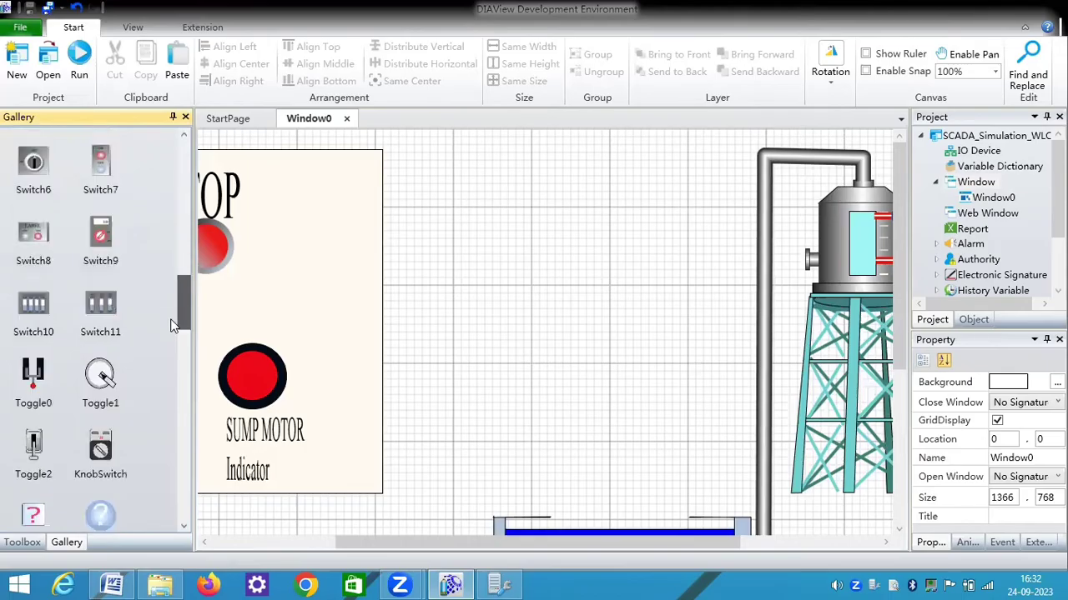
scroll(2, 382, down, 1)
click(33, 367)
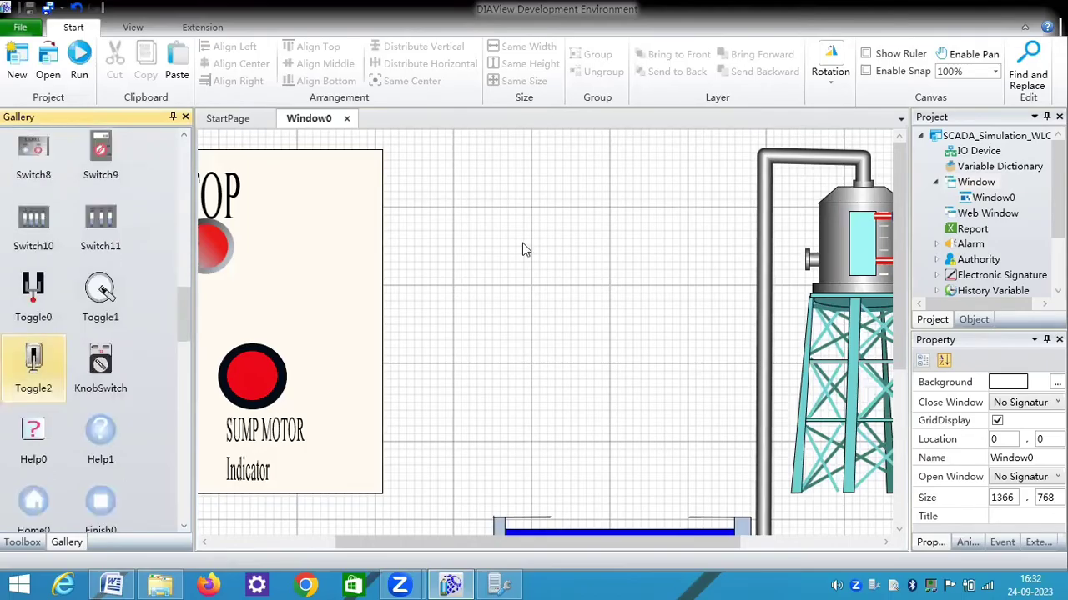
click(803, 267)
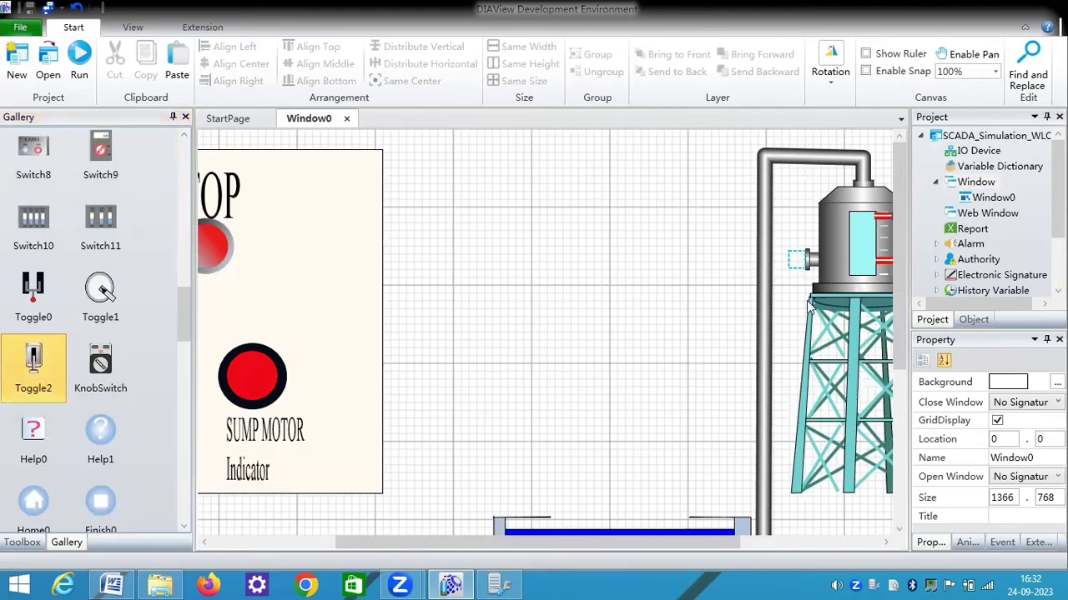
click(797, 259)
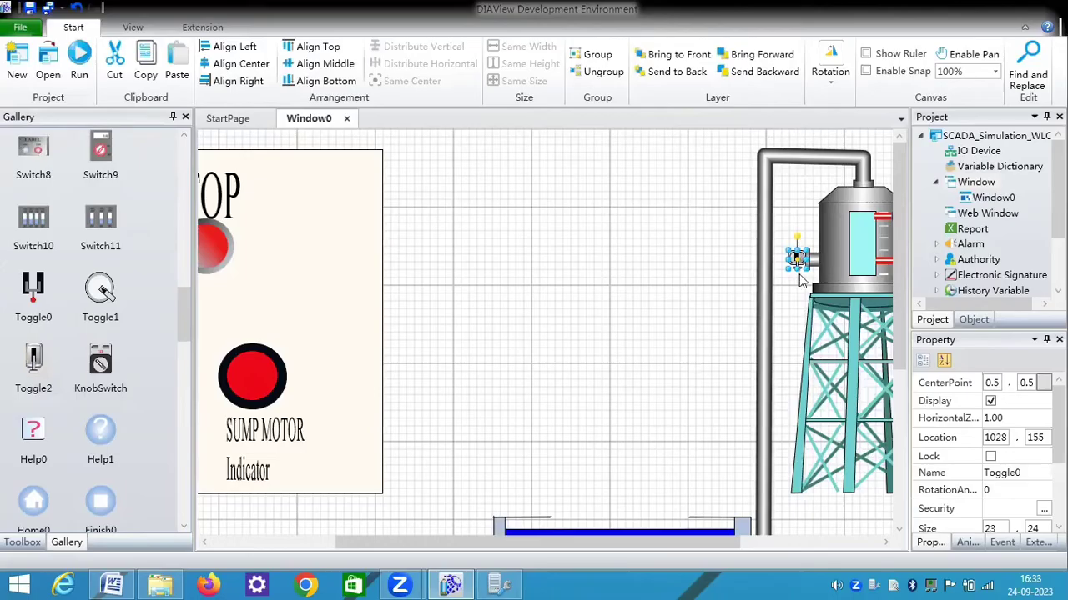
drag(798, 269, 785, 265)
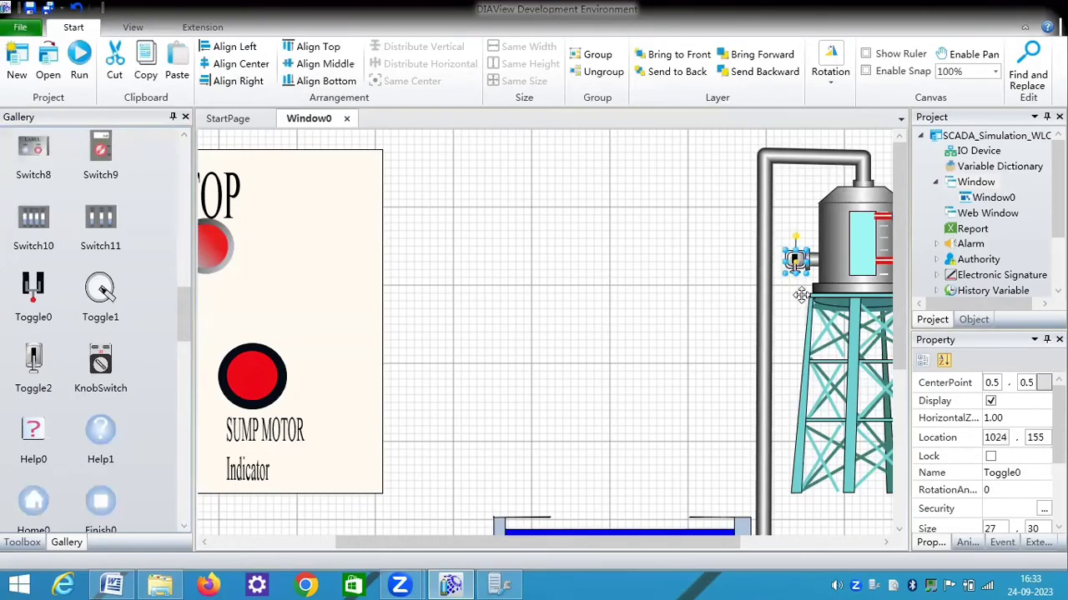
click(798, 294)
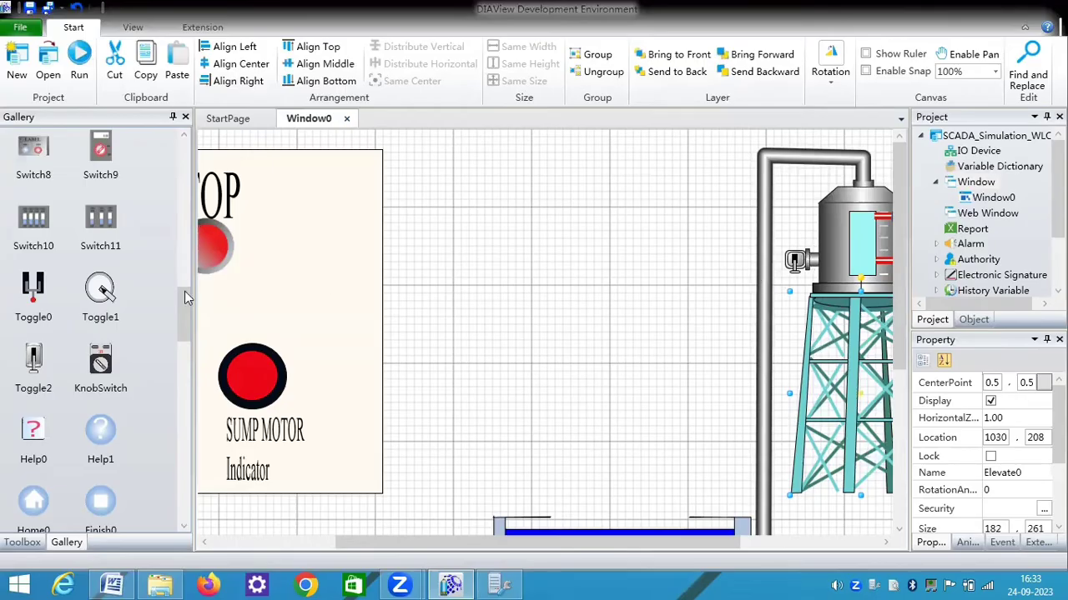
- Draw a short bent pipe at about location 1020, 169, leading from the tank's outlet toggle downwards
scroll(175, 241, up, 5)
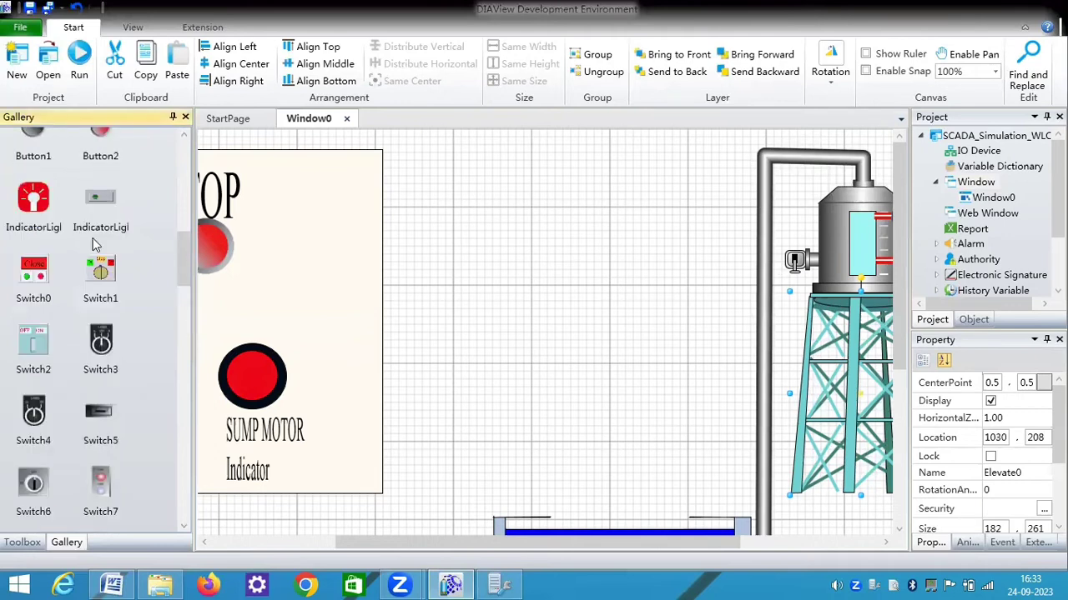
drag(184, 241, 188, 164)
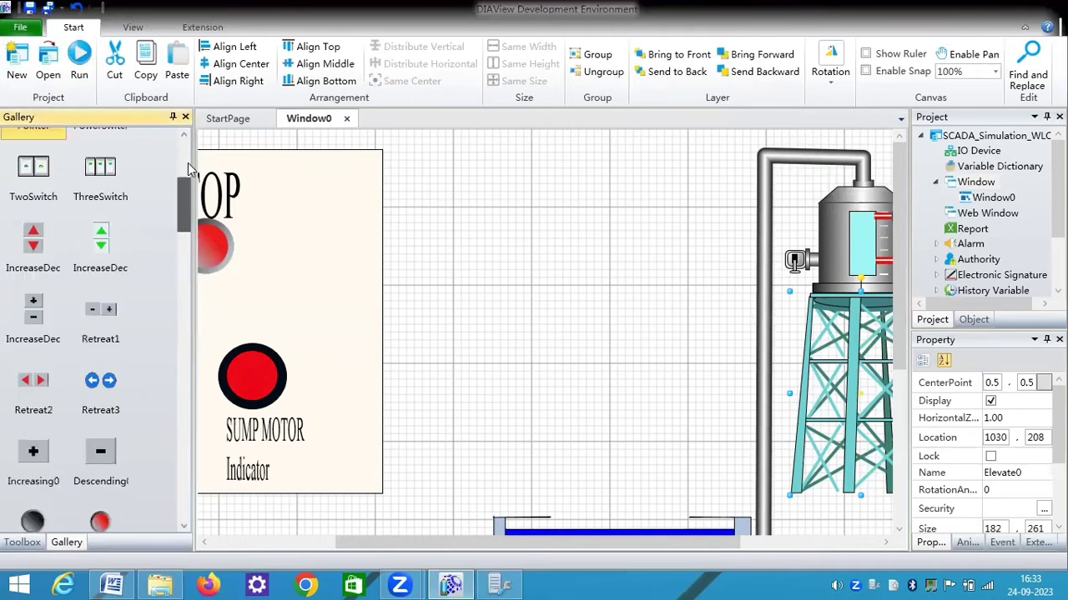
click(23, 549)
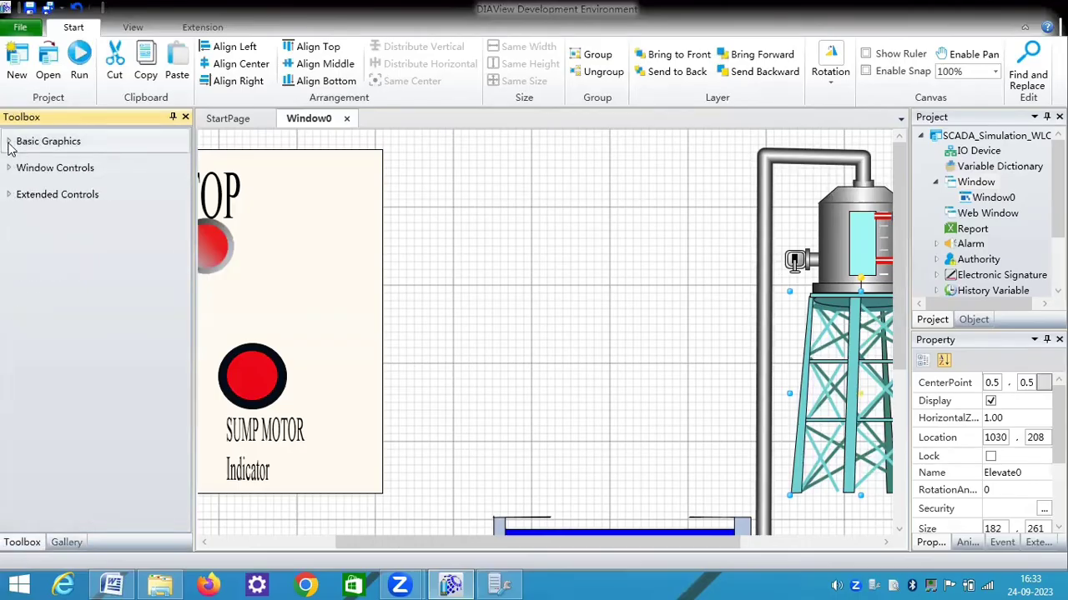
click(61, 542)
click(10, 142)
click(58, 469)
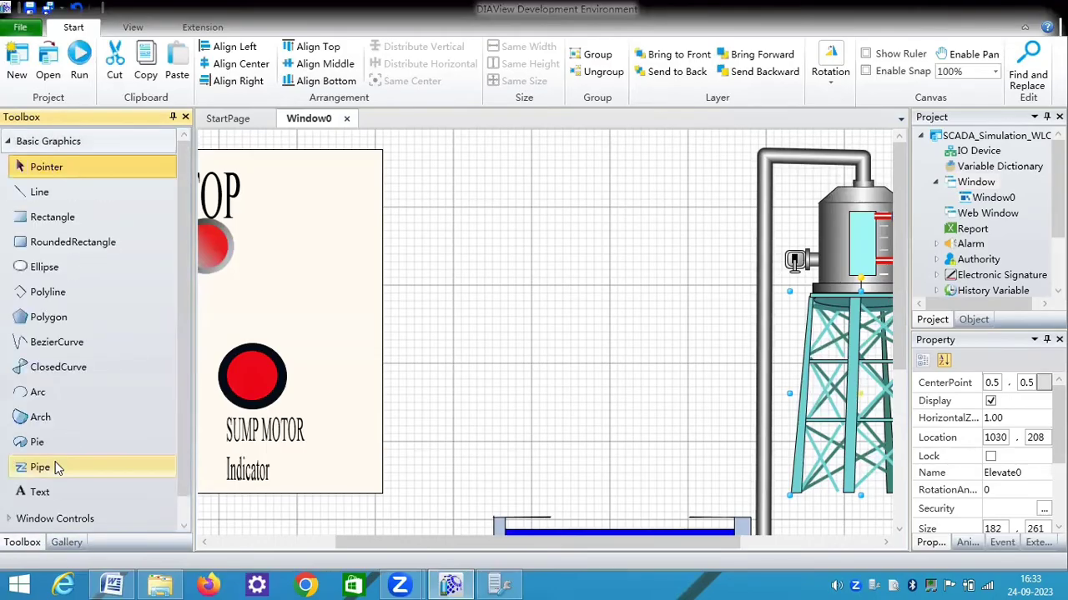
click(781, 276)
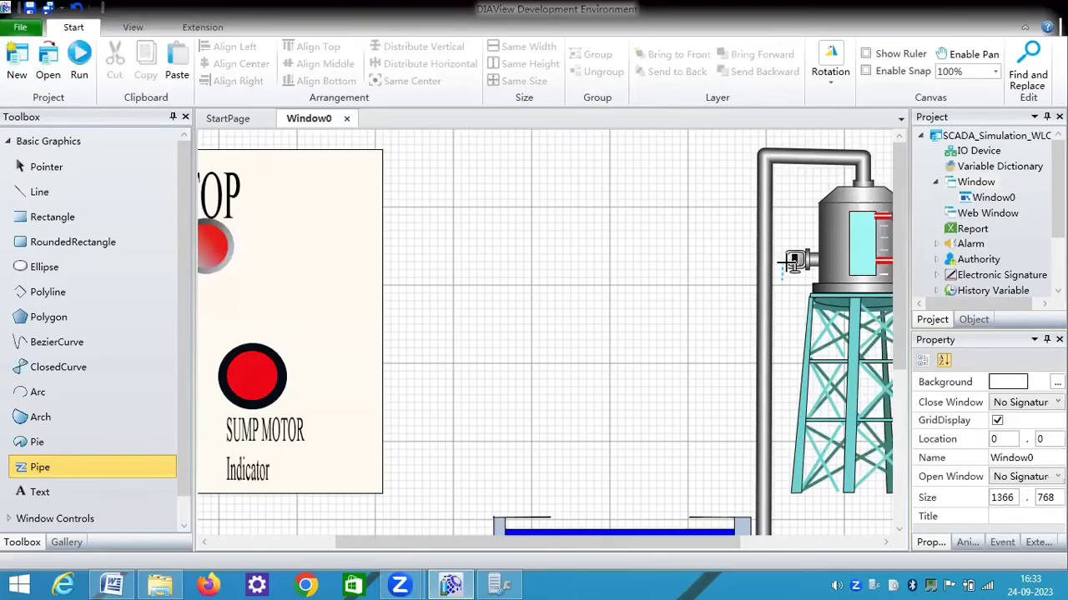
click(791, 266)
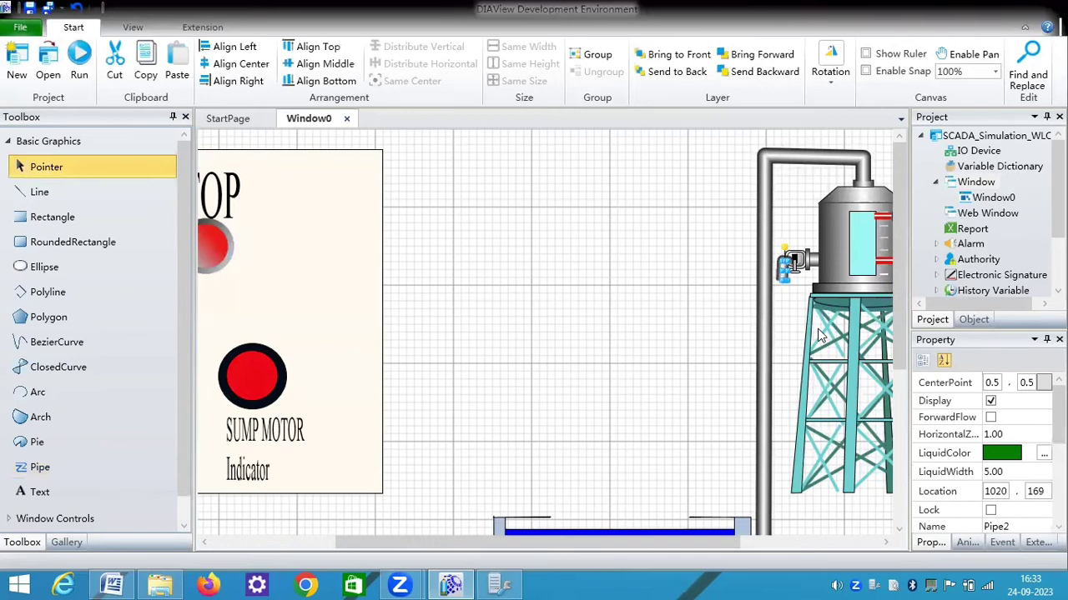
- Nudge the short outlet pipe slightly up and left so that it lines up with the toggle, and deselect it
key(Up)
key(Up)
key(Left)
key(Left)
key(Left)
key(Left)
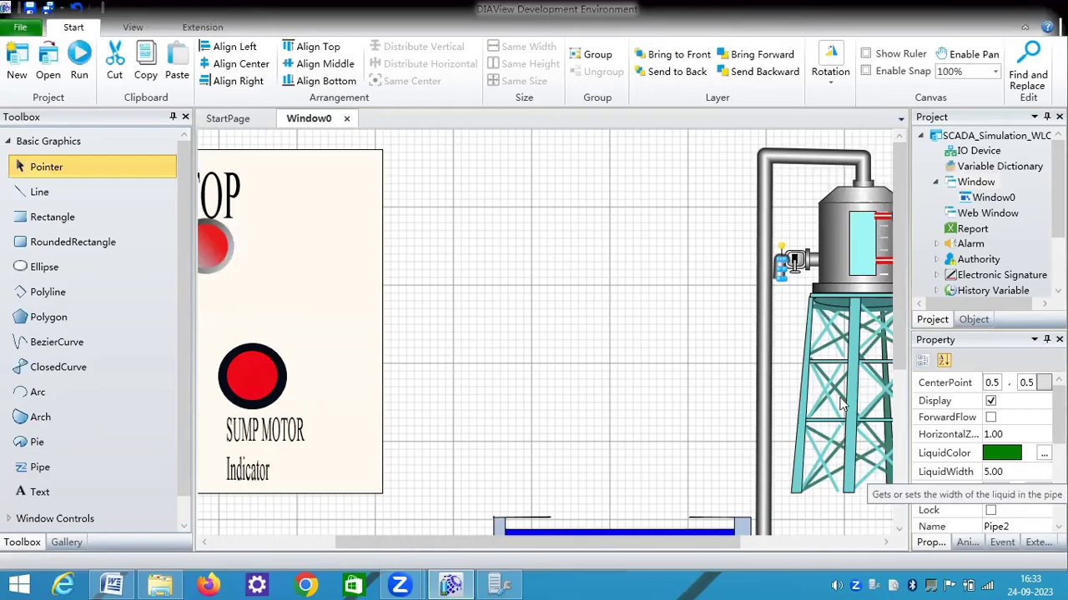
click(660, 364)
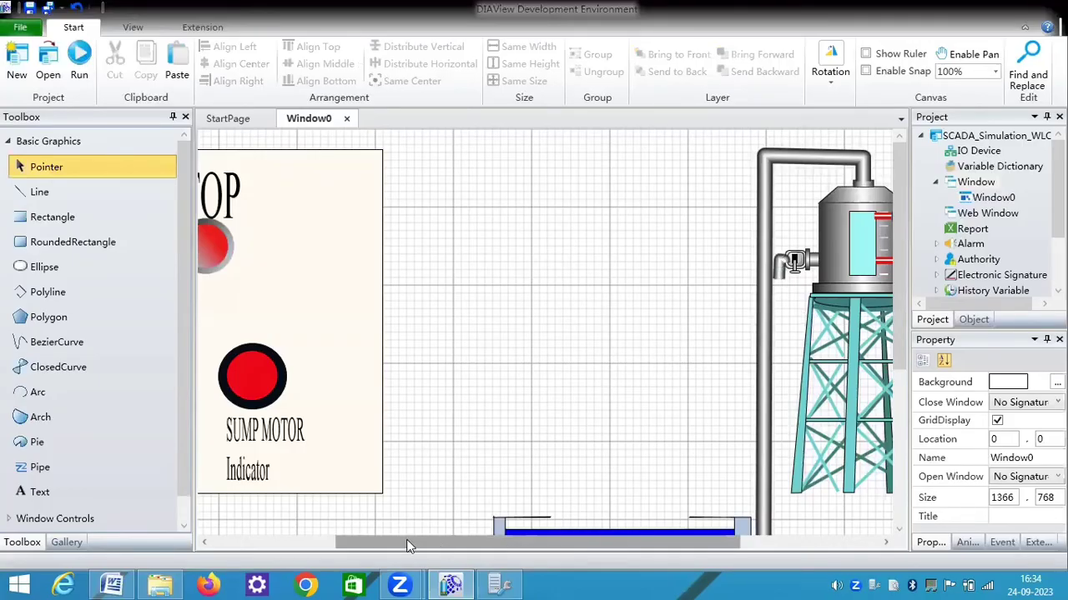
- Open the project's Variable Dictionary and add a variable named Start
scroll(375, 542, left, 3)
scroll(372, 542, left, 1)
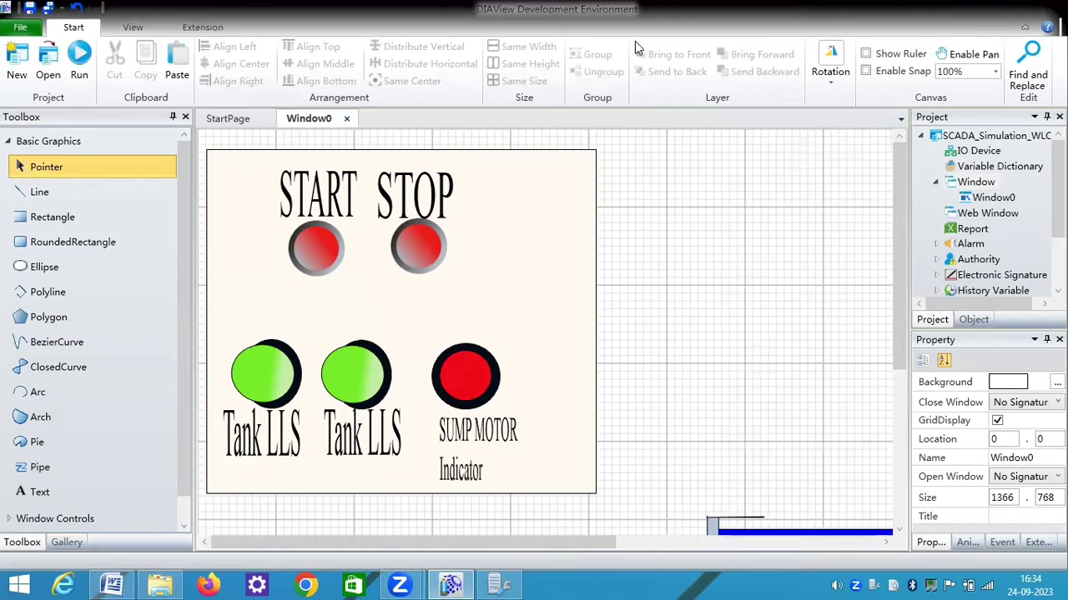
right_click(962, 173)
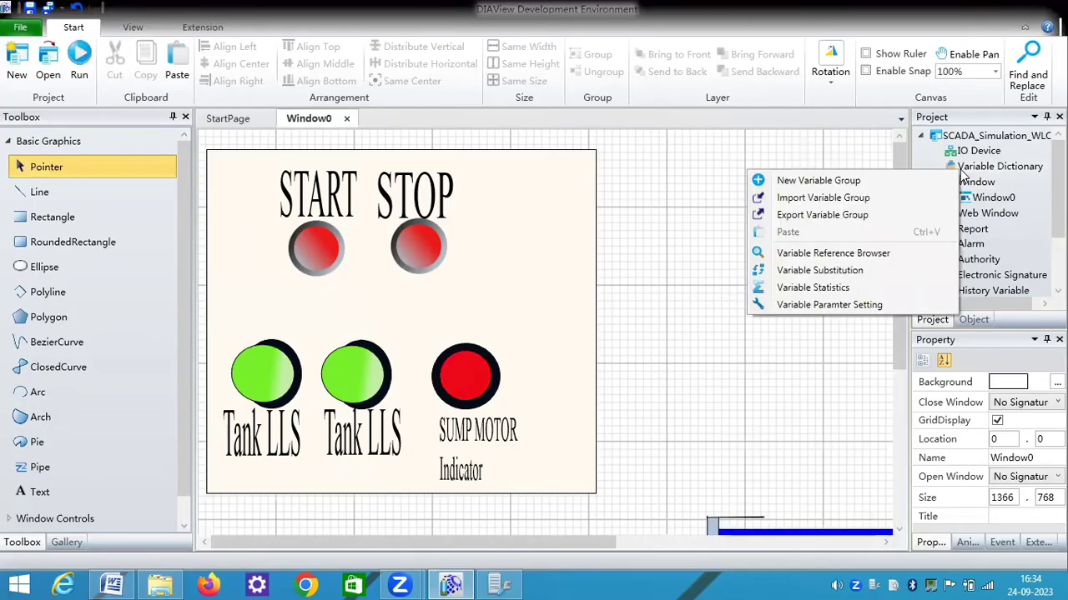
click(963, 171)
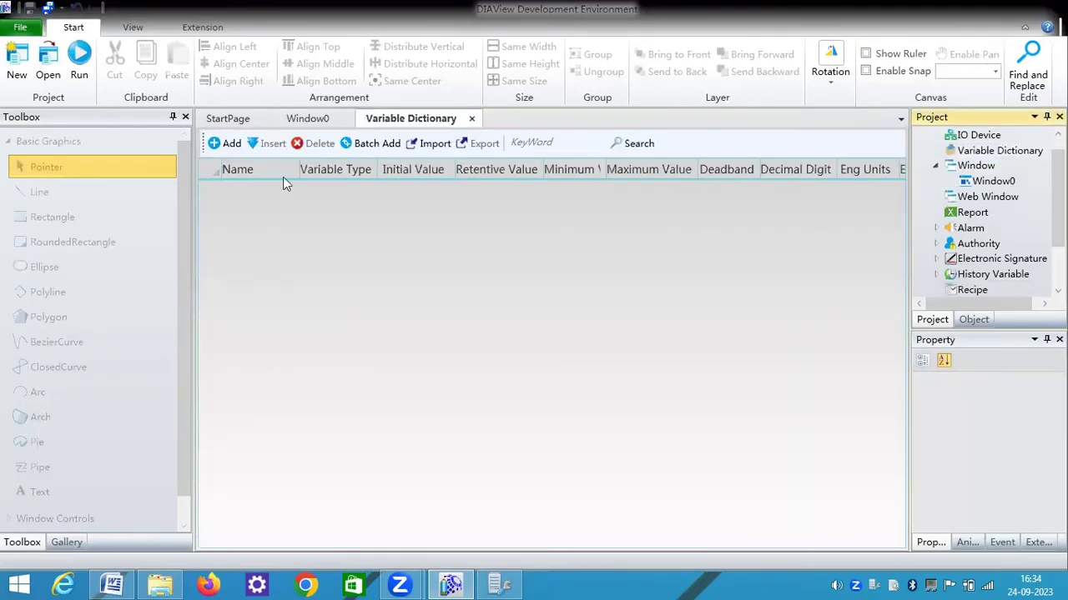
click(230, 143)
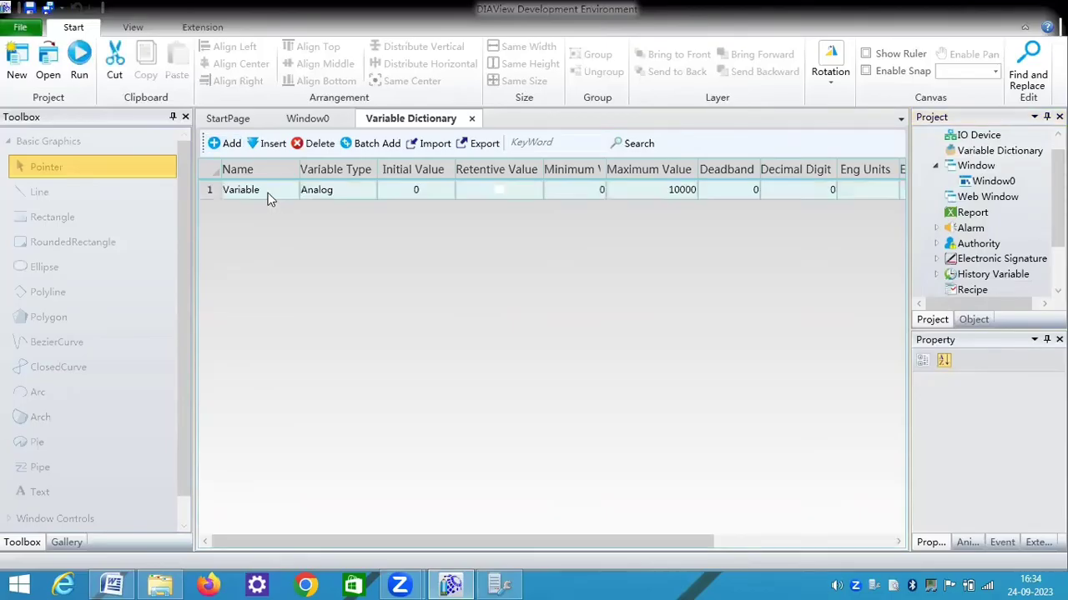
double_click(227, 192)
text(Start)
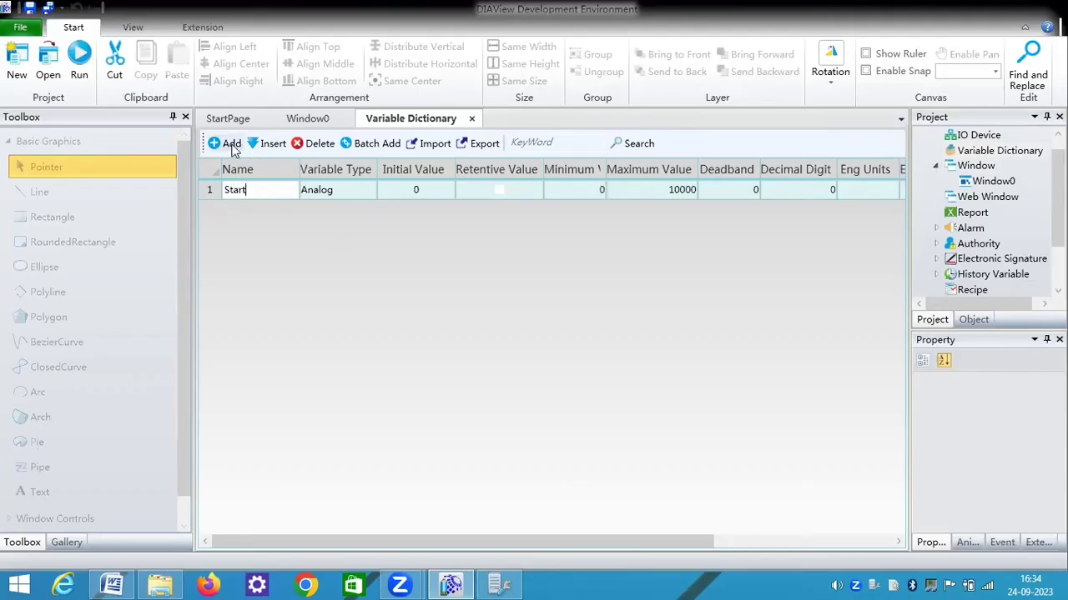
- Set the variable type of Start to Digital
click(364, 192)
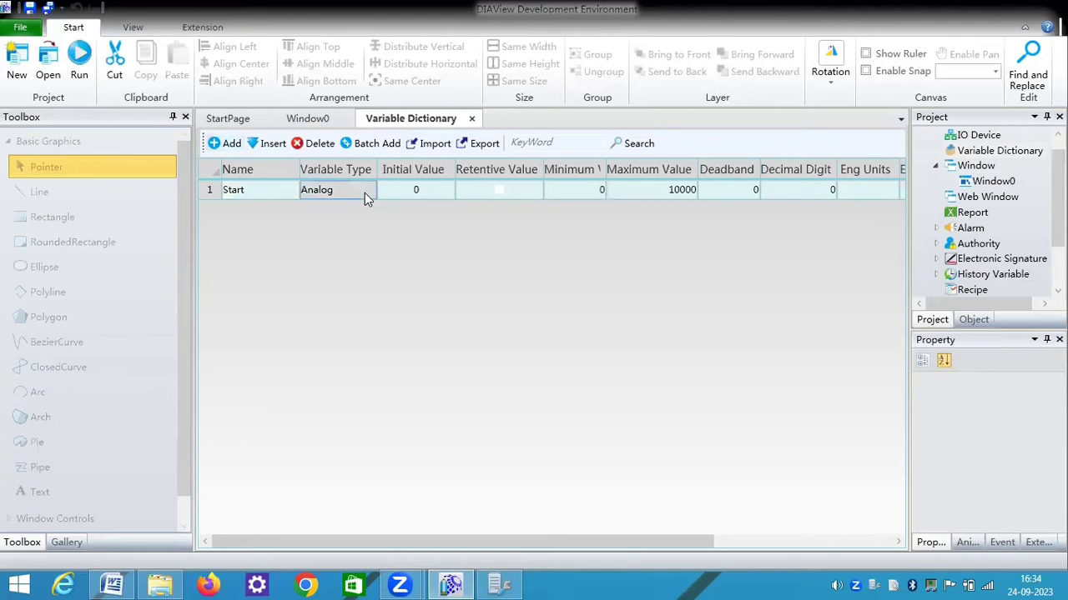
click(372, 193)
click(372, 192)
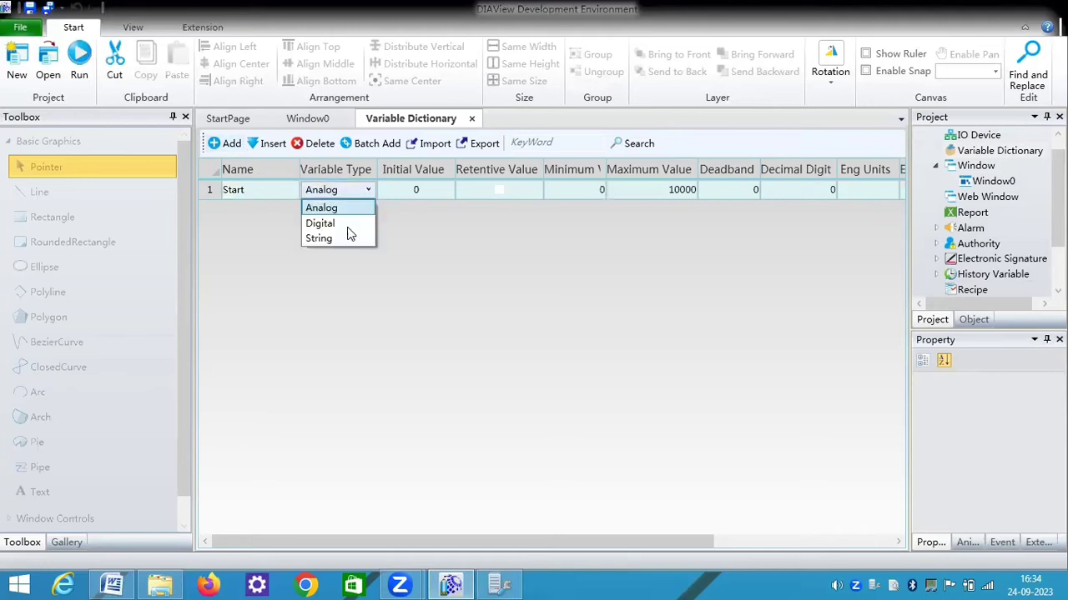
click(345, 227)
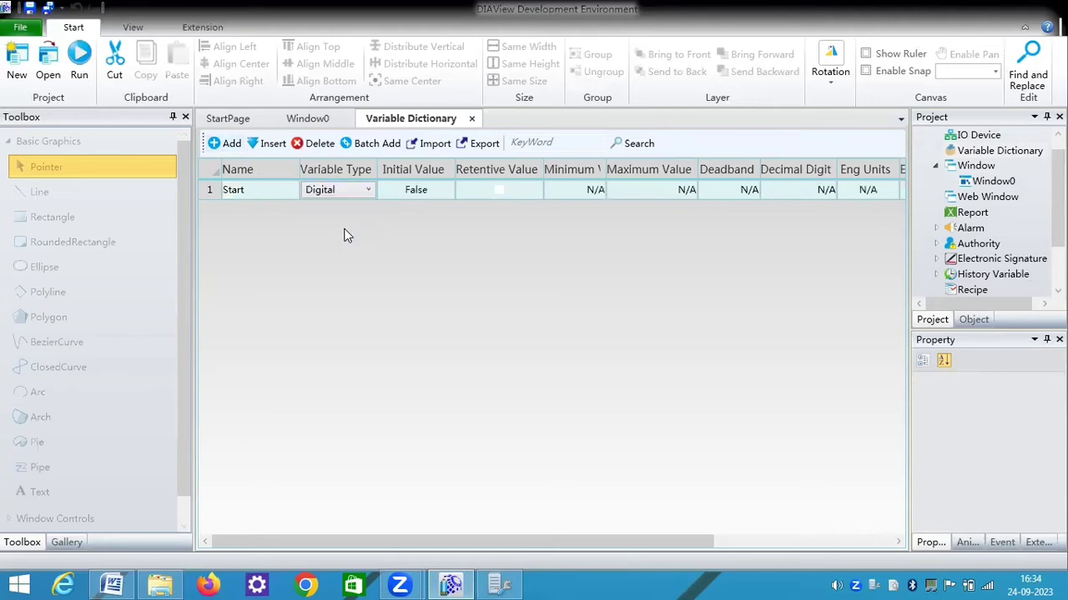
- Add two more digital variables to the dictionary, named Stop and Latch1
click(228, 146)
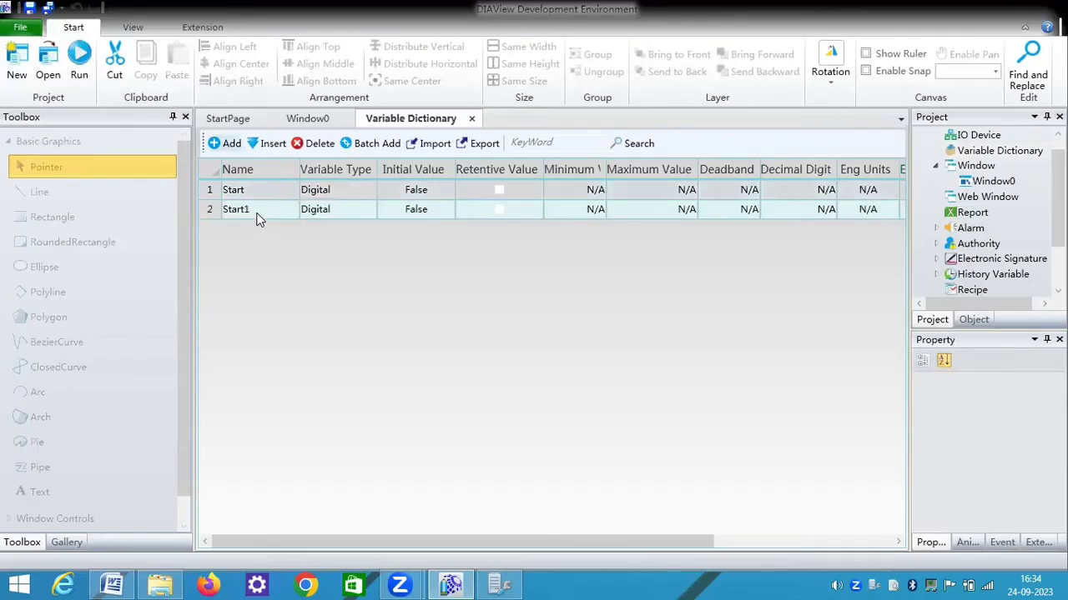
click(258, 209)
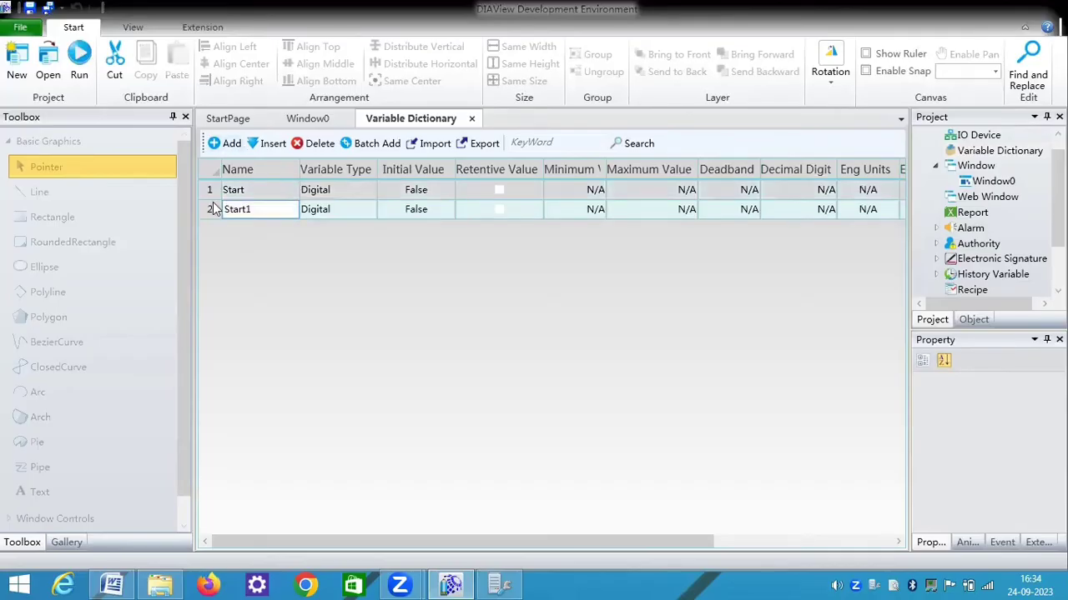
text(Stop)
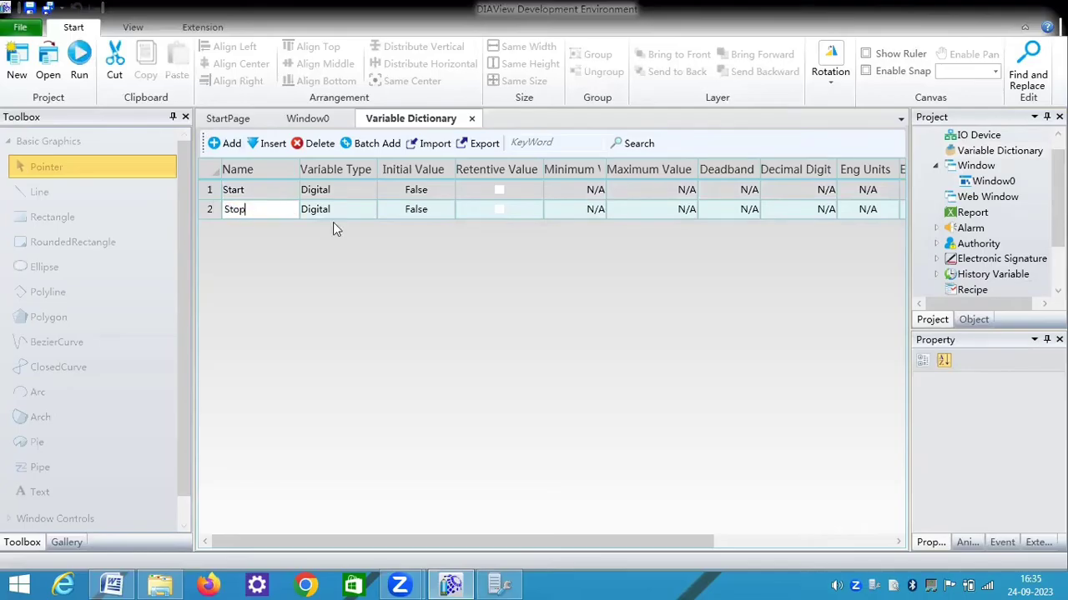
click(232, 145)
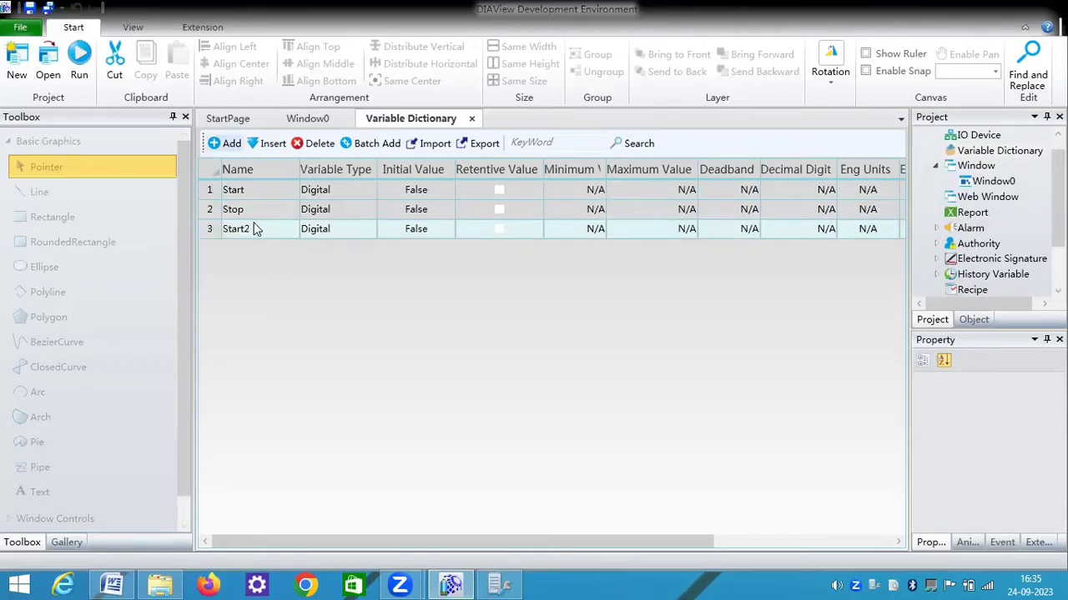
click(253, 228)
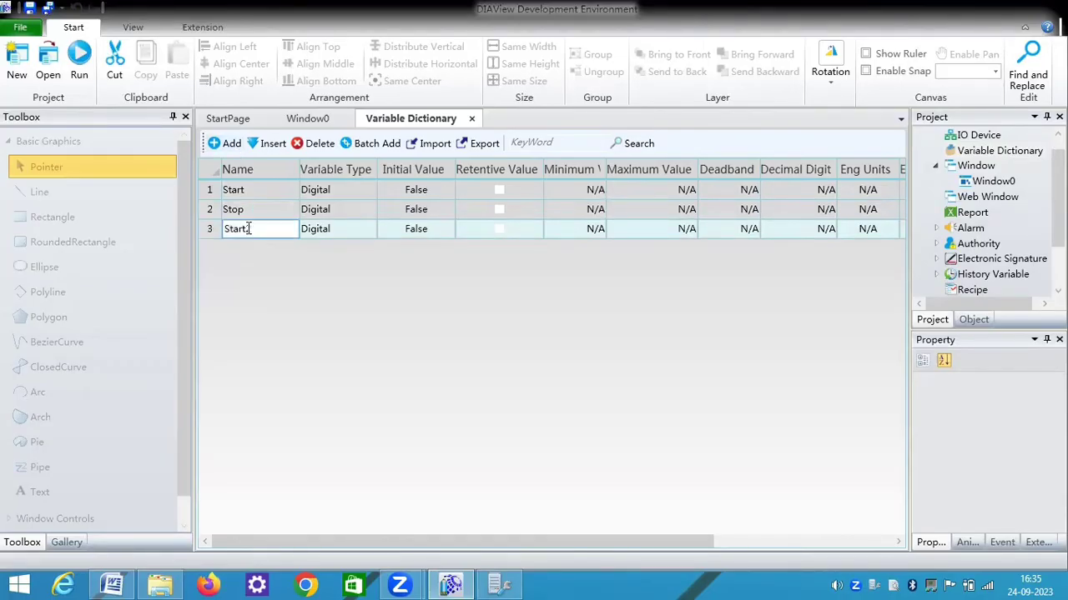
double_click(226, 226)
key(BackSpace)
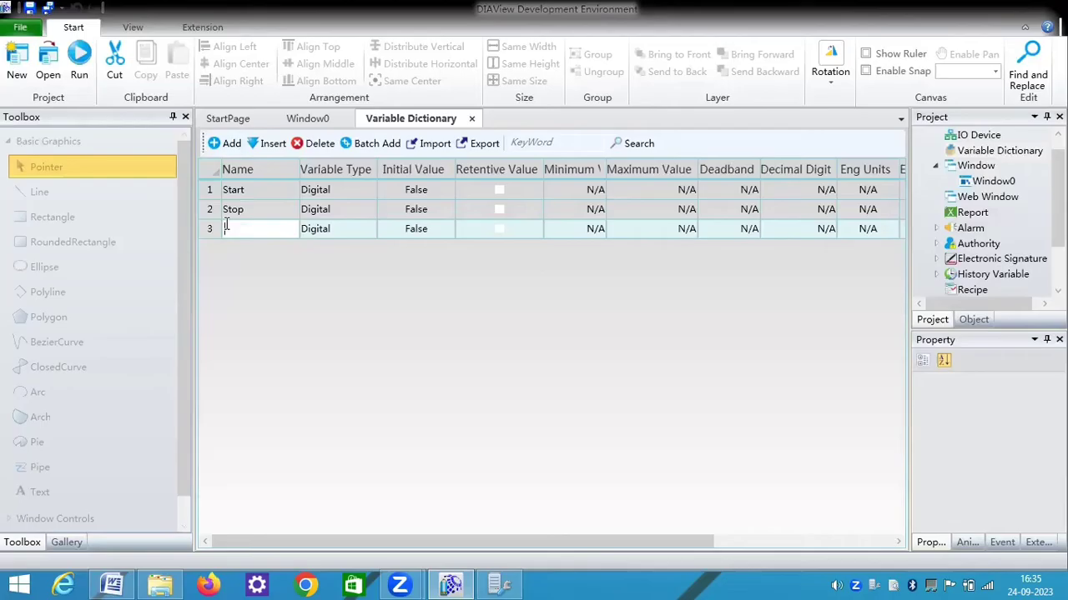
text(Latch1)
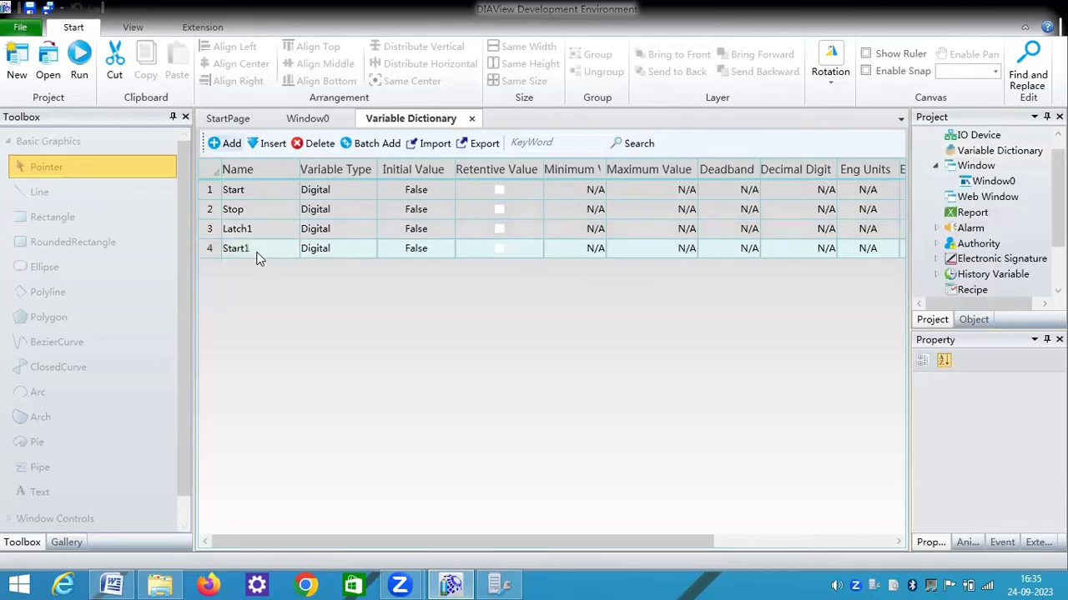
- Add the digital tank level switch variables TLLS and THLS below Latch1
click(257, 248)
click(236, 248)
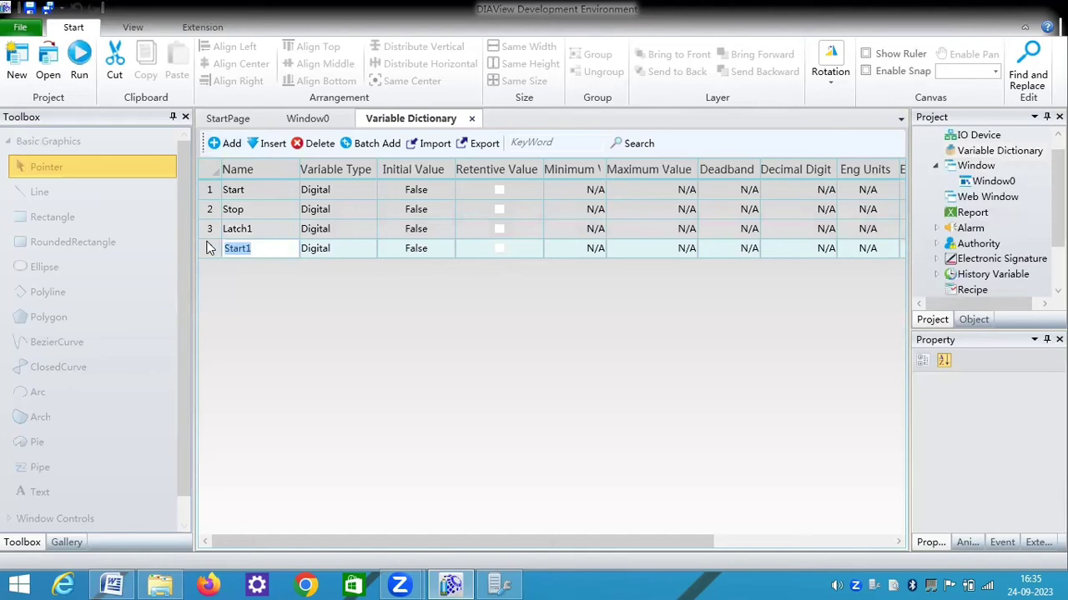
text(TLLS)
click(230, 146)
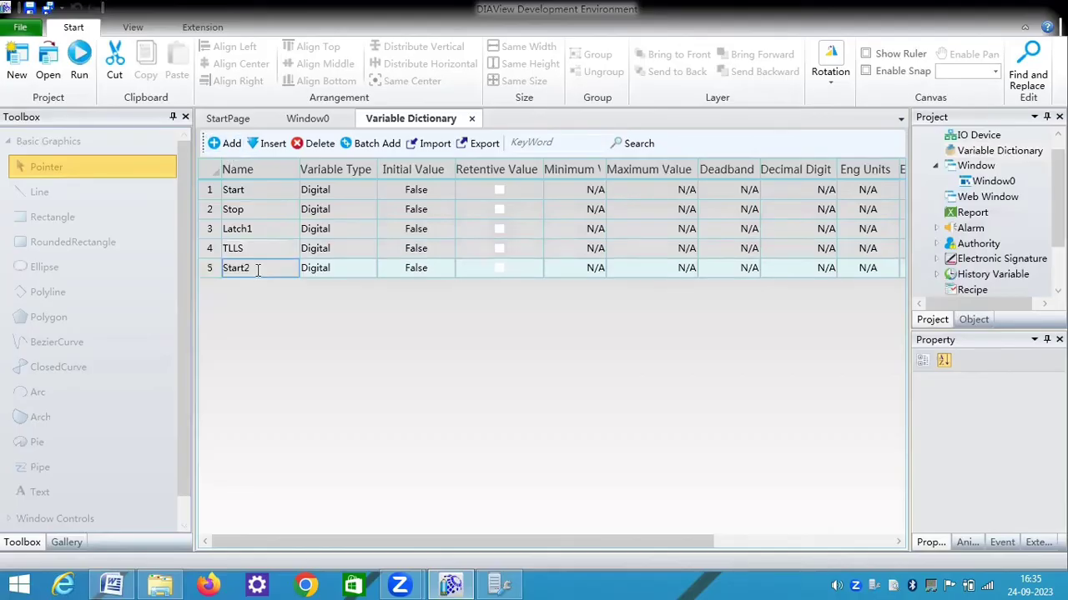
click(238, 267)
double_click(223, 269)
text(TH)
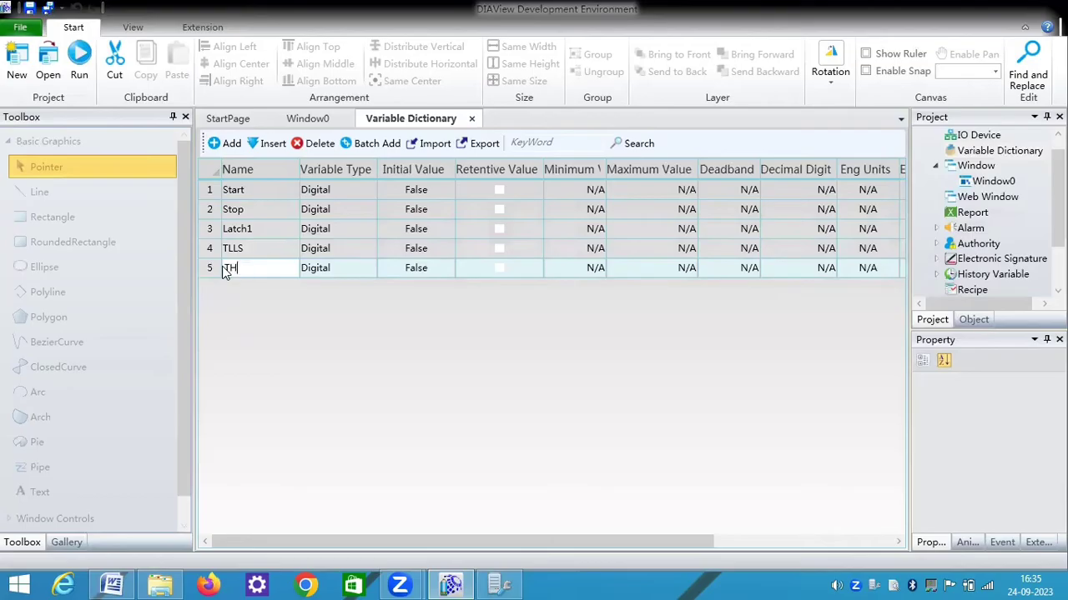
text(LS)
- Add a variable named Tank below THLS in the Variable Dictionary
click(227, 146)
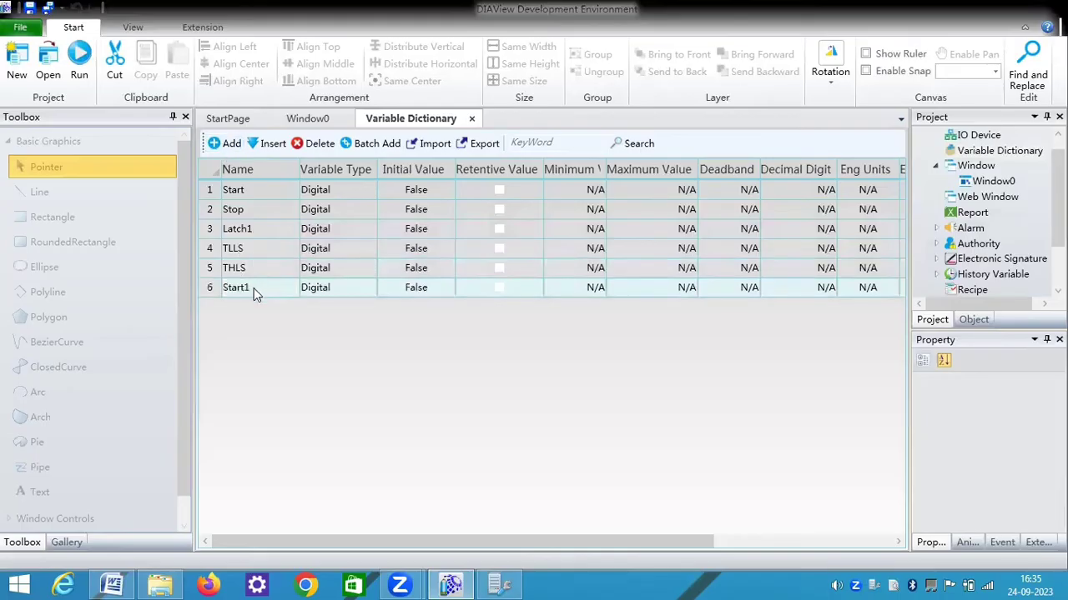
click(253, 287)
drag(252, 287, 216, 287)
text(Tank)
- Add a digital variable named Tank_tap for the tank's outlet tap
click(232, 143)
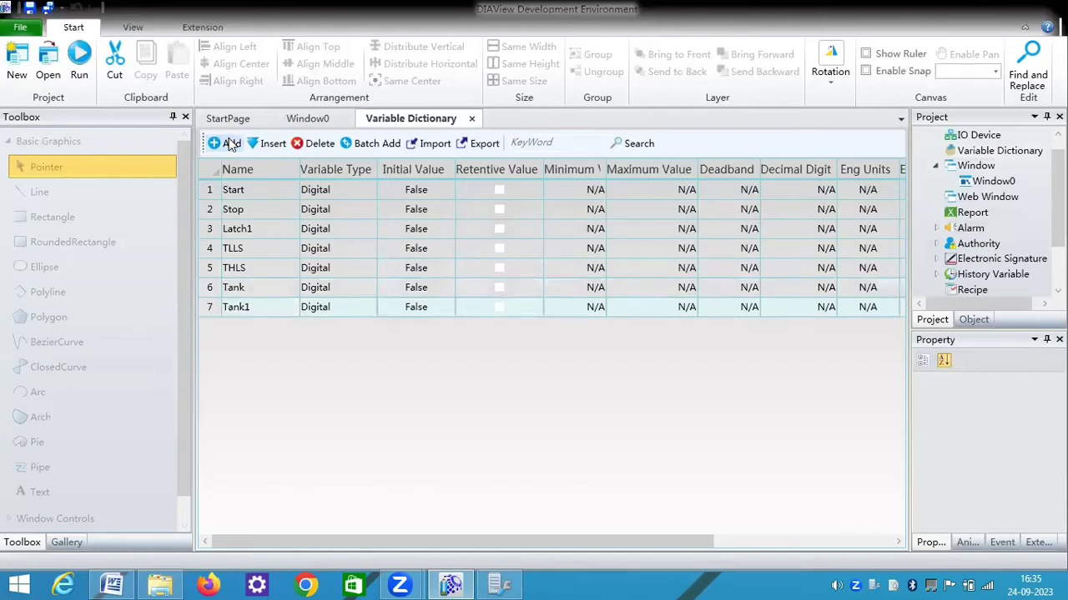
click(251, 308)
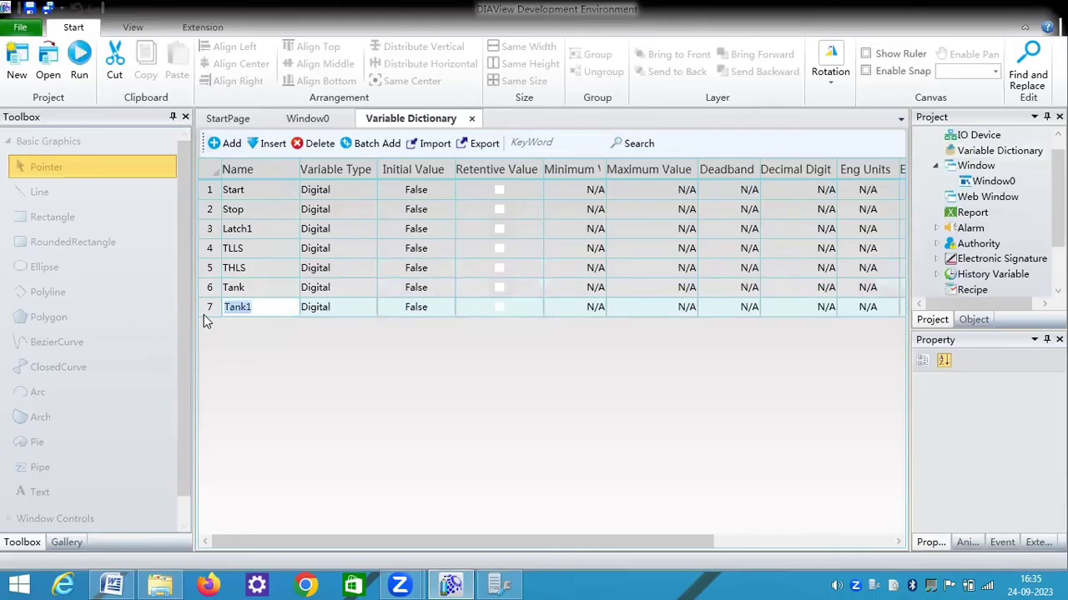
key(BackSpace)
text(ta)
key(BackSpace)
key(BackSpace)
text(_tap)
- Change the Tank variable's type to Analog and set its maximum value to 1000
click(317, 289)
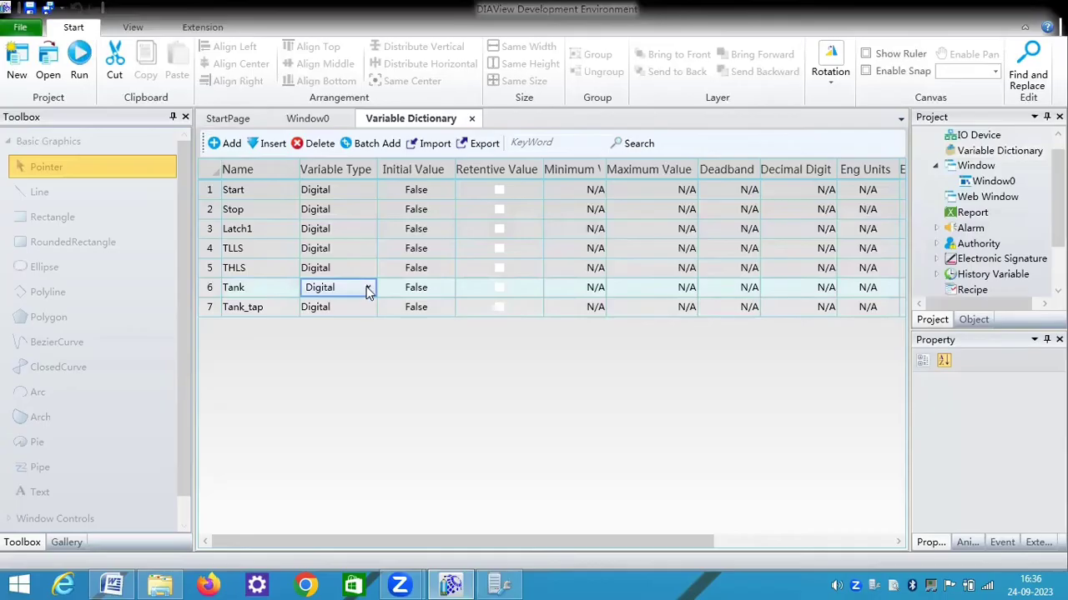
click(367, 288)
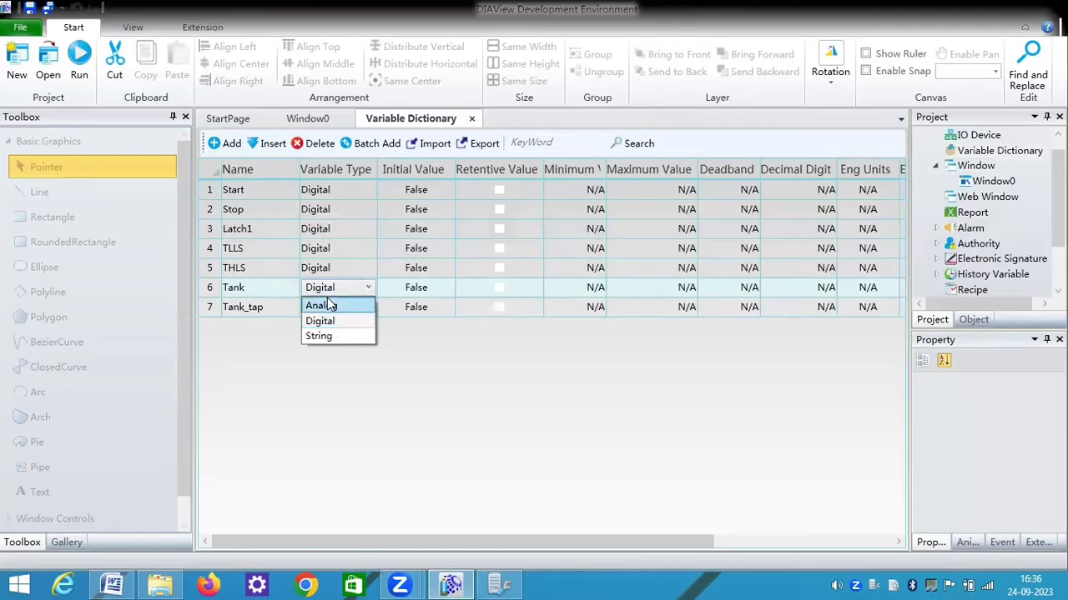
click(327, 307)
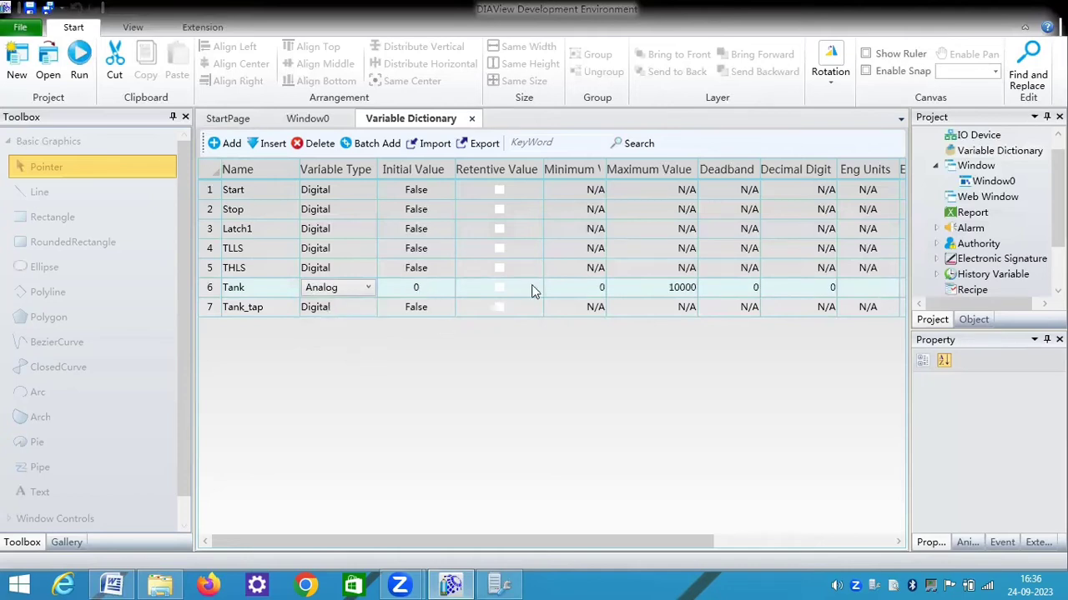
click(682, 287)
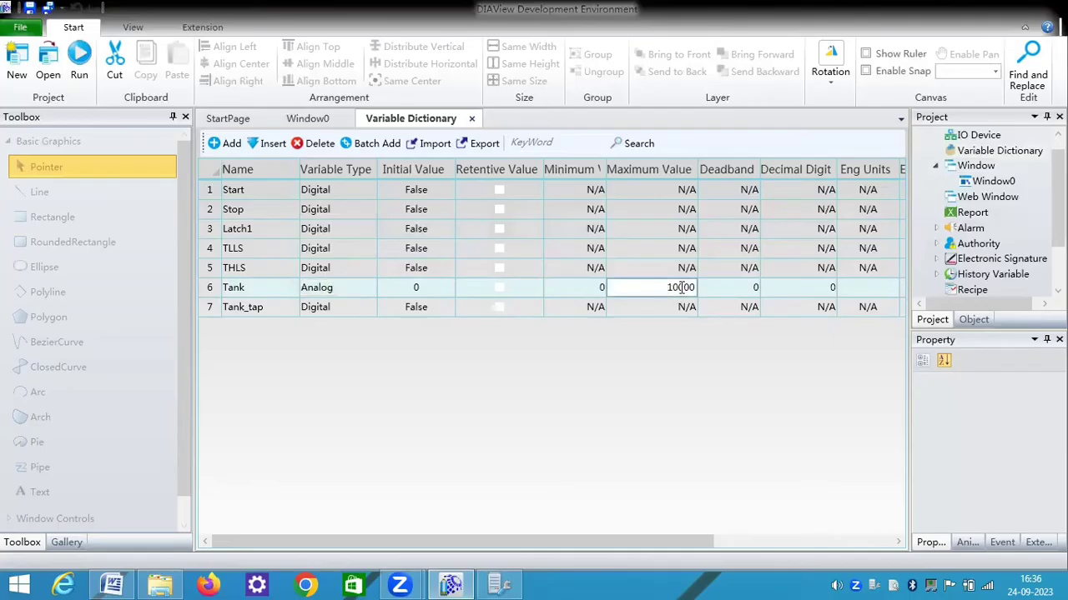
key(BackSpace)
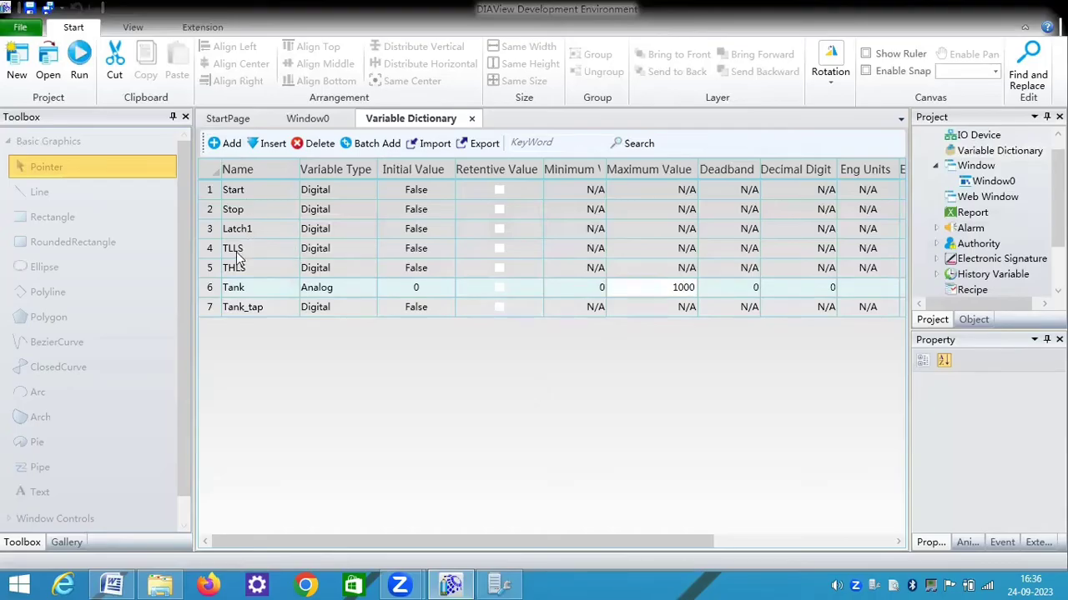
- Add a digital variable named Sump_Pump at the end of the variable list
click(230, 144)
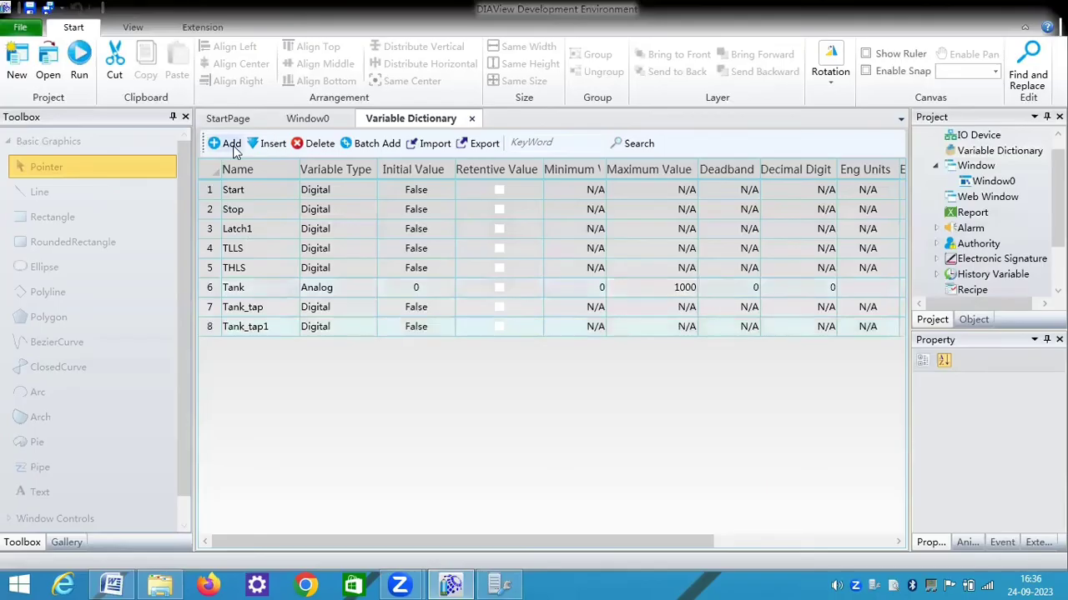
click(271, 327)
double_click(225, 330)
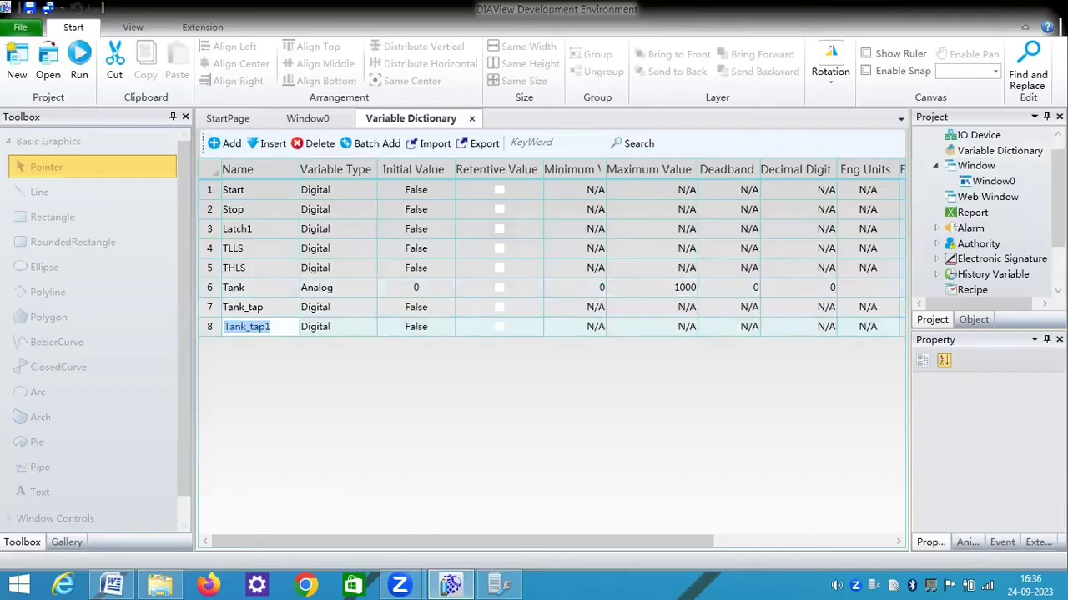
text(Sump_Pump)
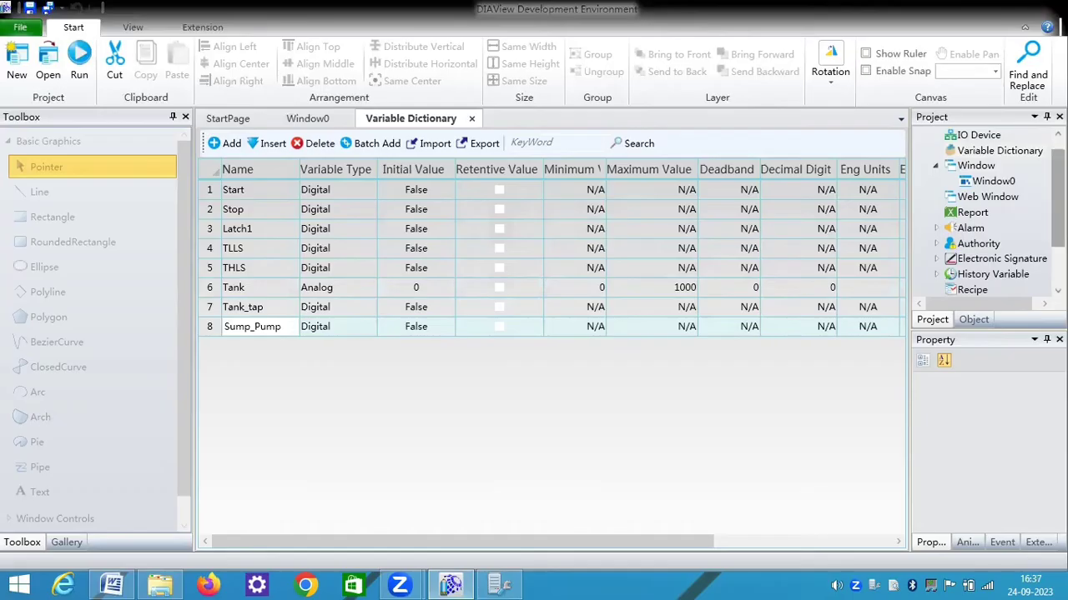
- Create a new IO device using the Delta driver DVP Modbus Serial ASCII
scroll(955, 150, up, 1)
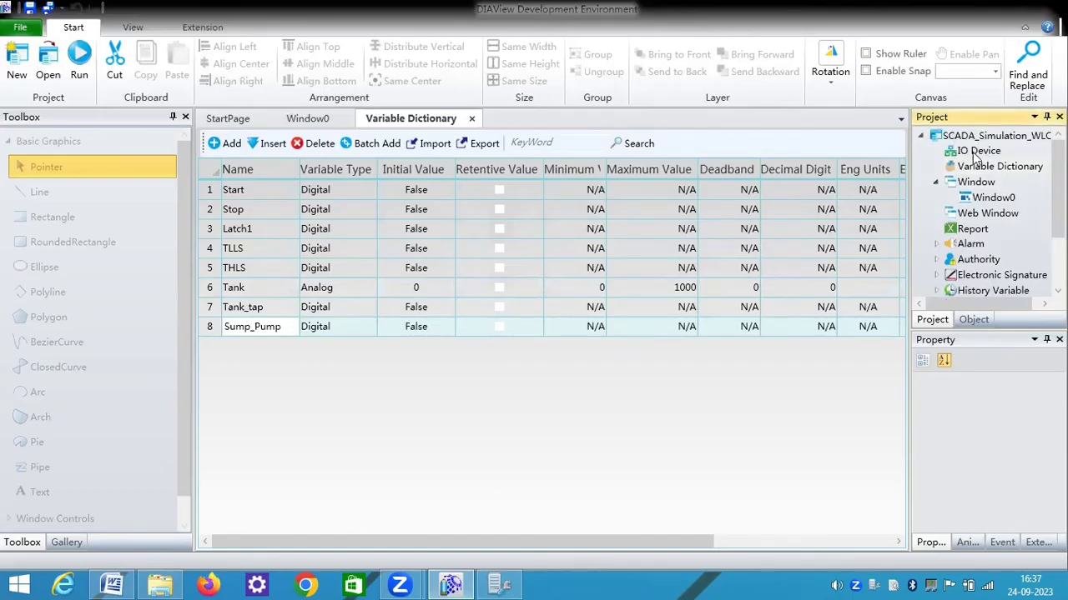
right_click(973, 157)
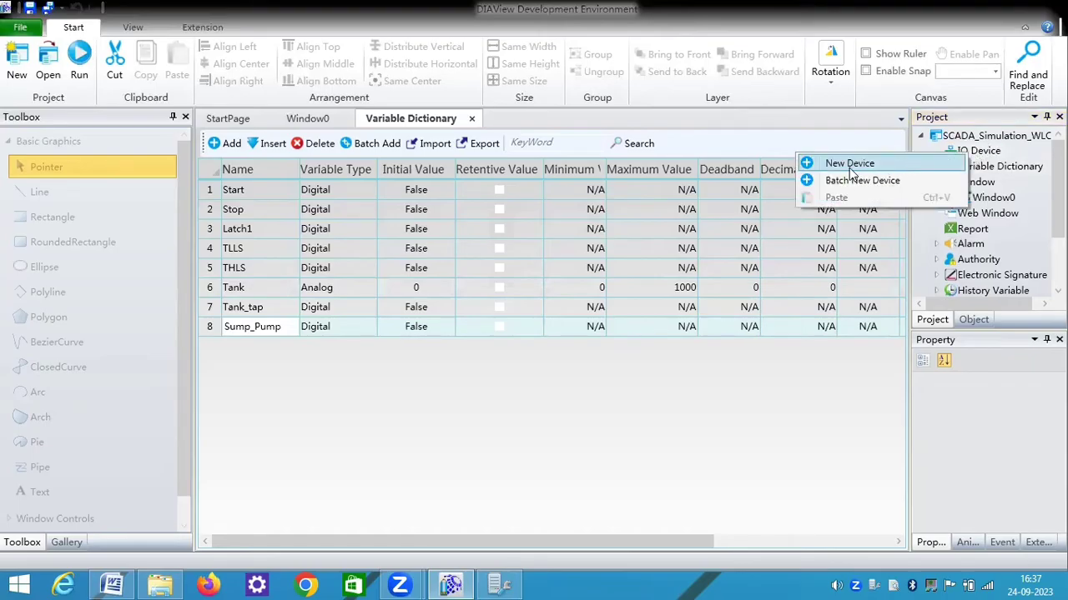
click(850, 166)
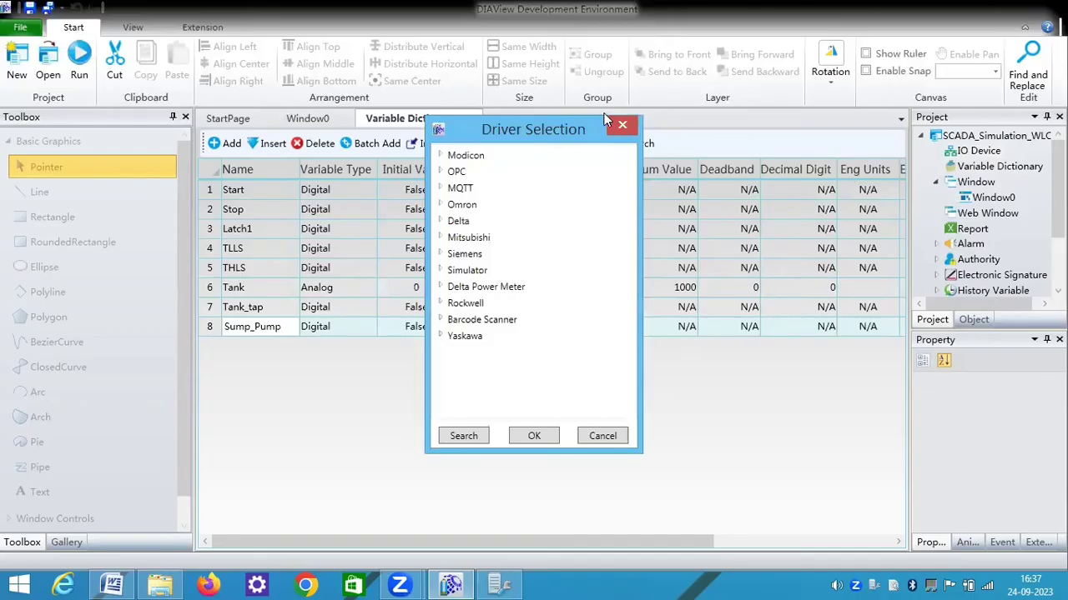
click(441, 222)
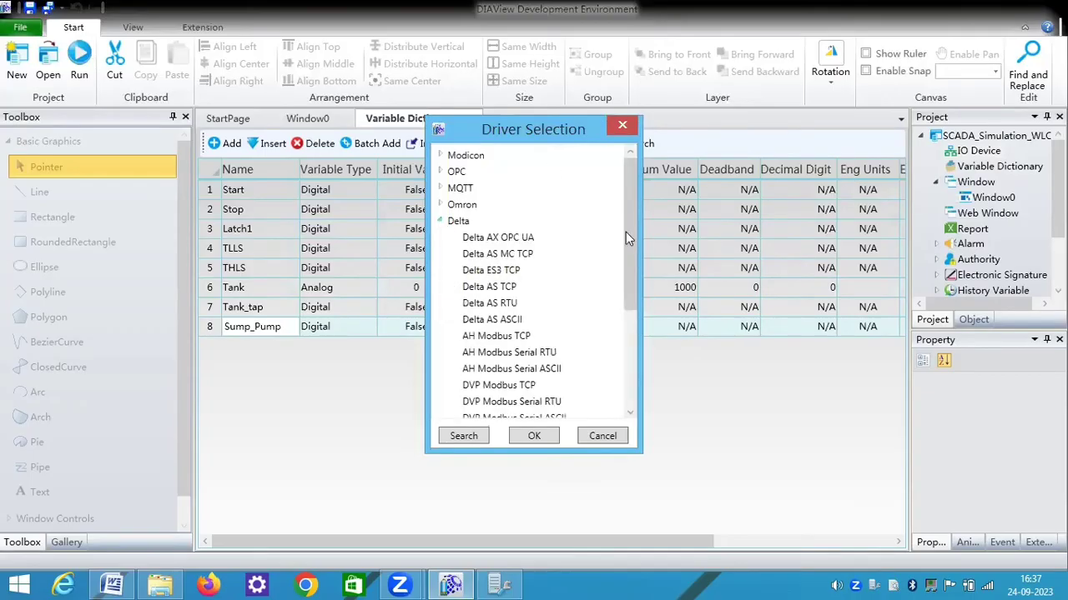
drag(628, 250, 630, 282)
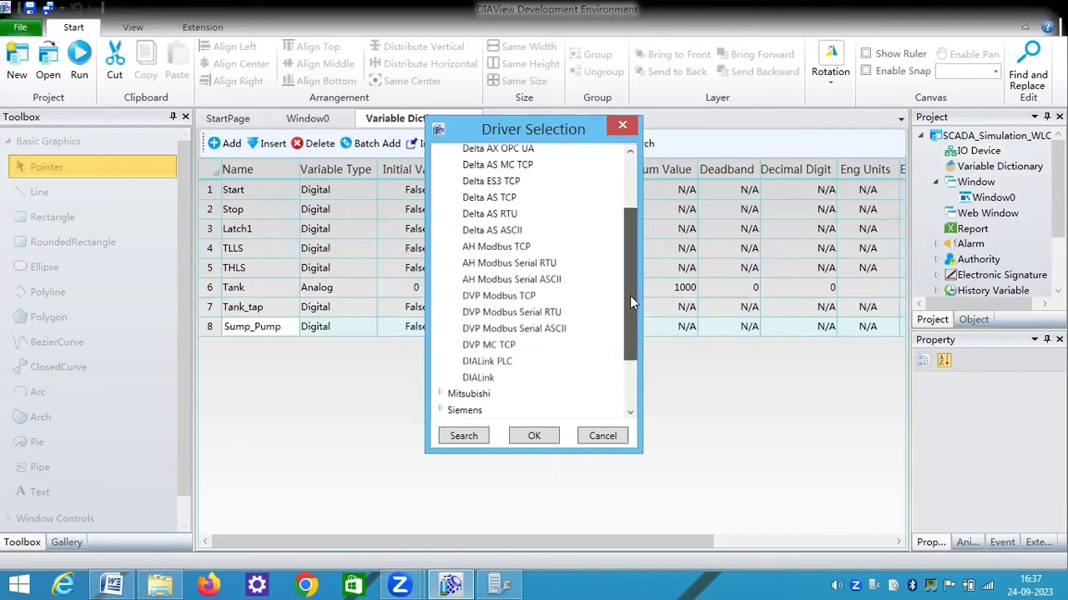
scroll(630, 296, down, 1)
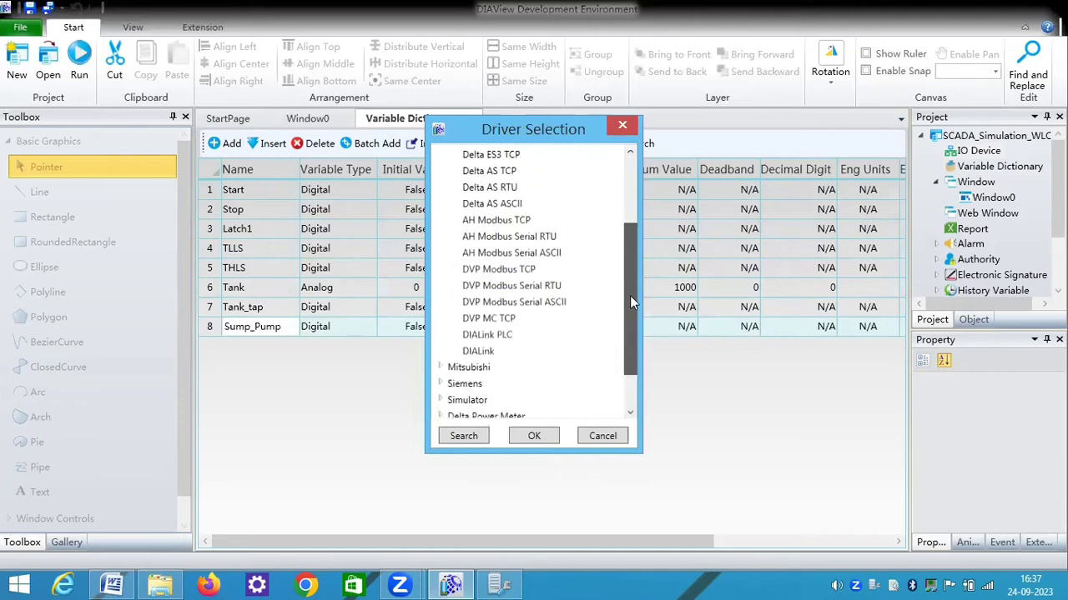
click(535, 306)
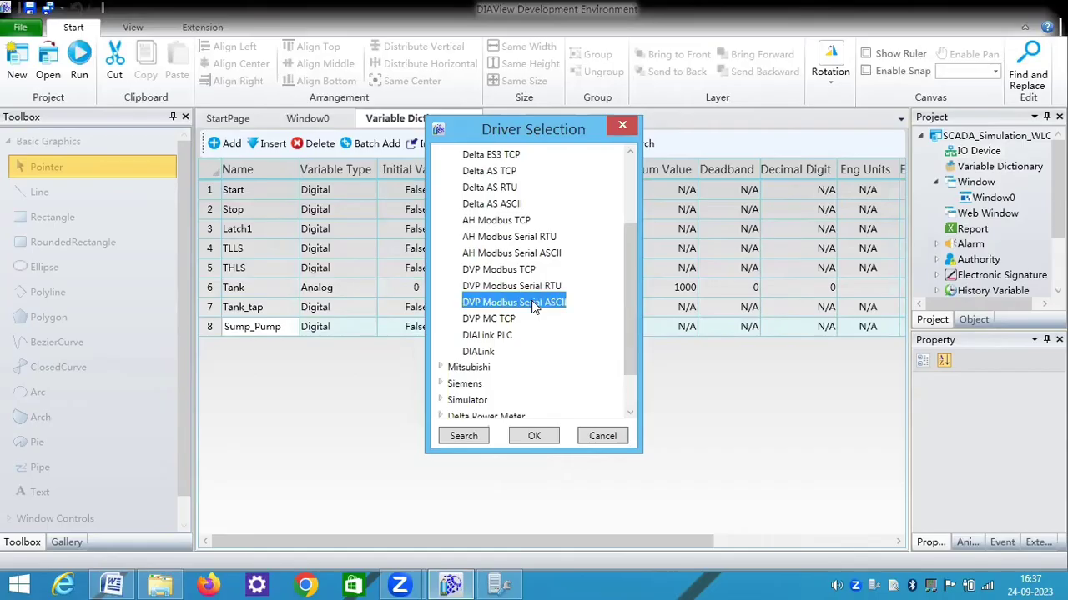
click(517, 440)
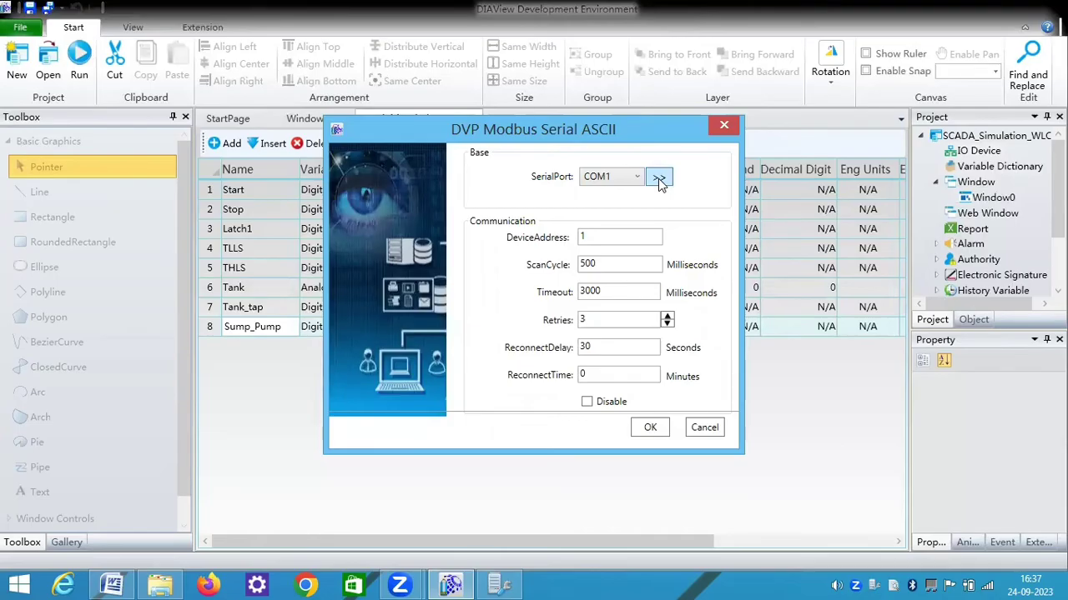
- Set the COM1 serial parameters to 7 data bits, 1 stop bit and even parity
click(659, 180)
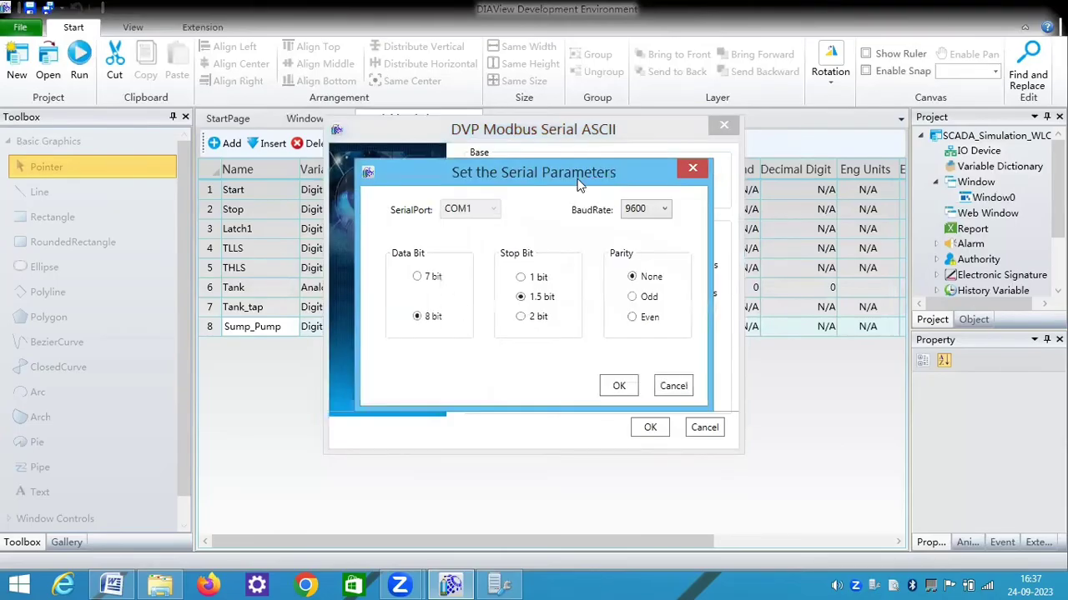
click(433, 282)
click(529, 281)
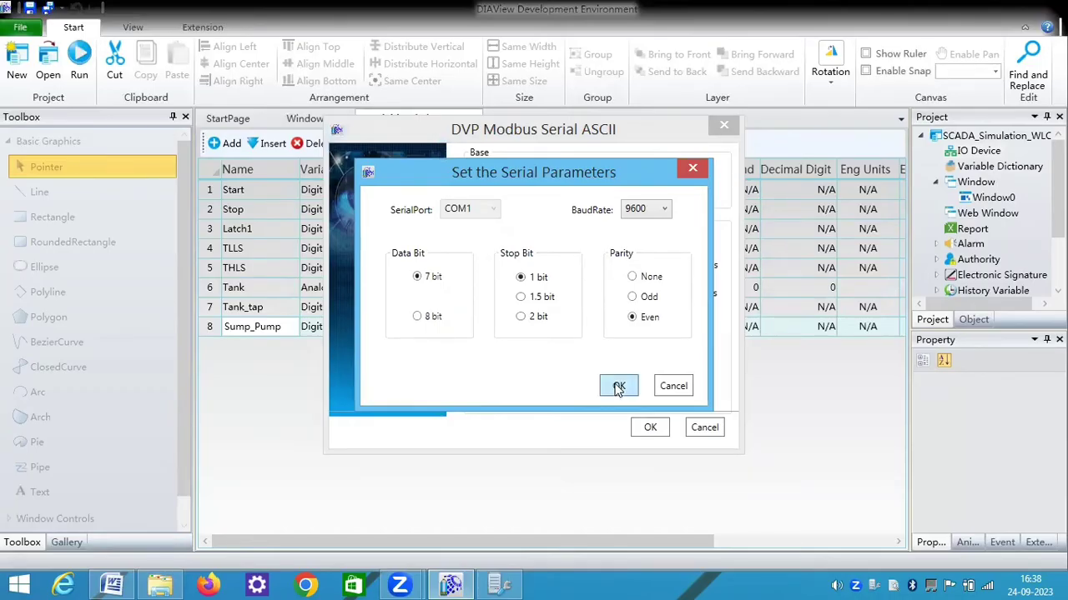
- Accept the COM1 serial parameters and finish the DVP Modbus Serial ASCII device setup
click(619, 386)
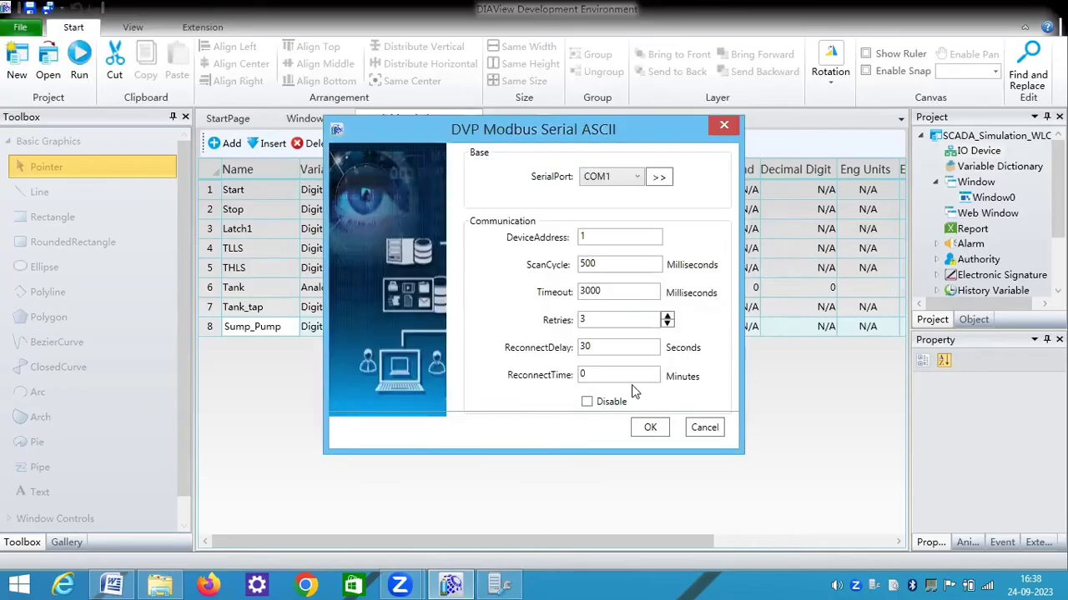
click(648, 430)
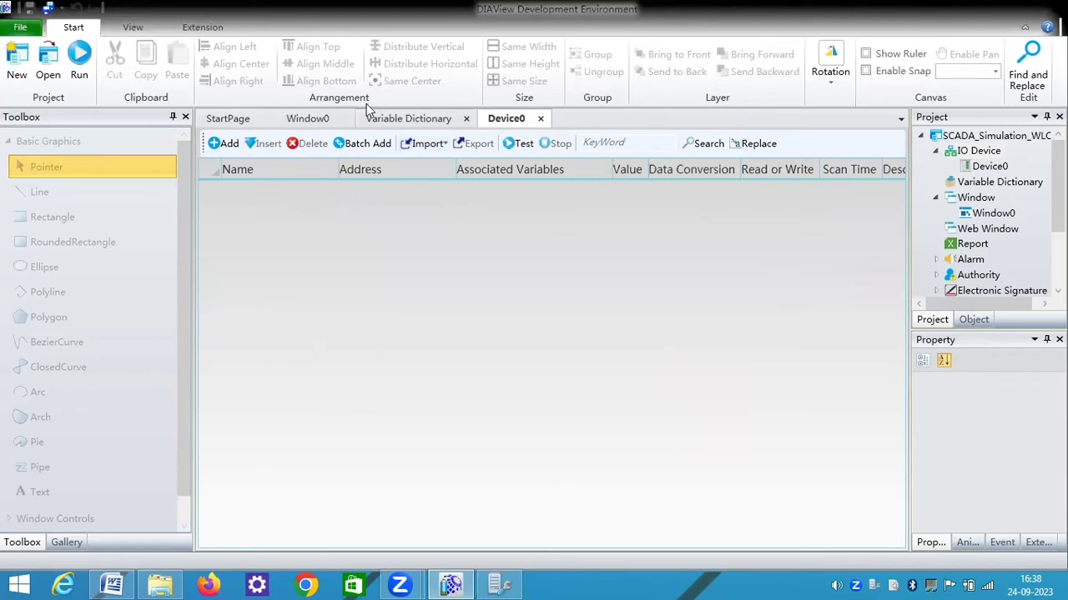
- Add the first address entry to Device0 and name it Start
click(221, 143)
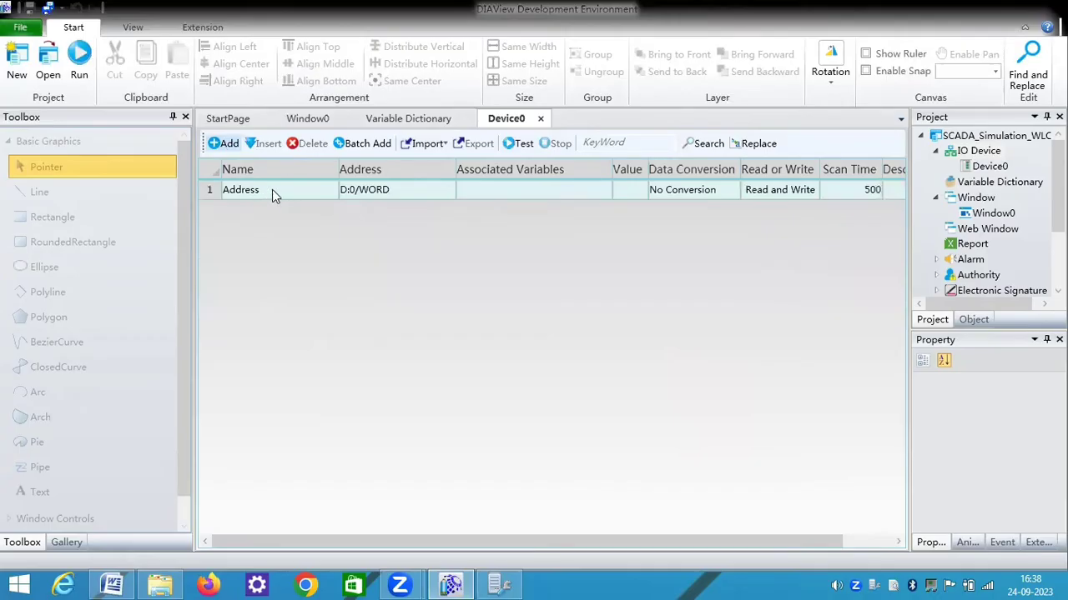
click(272, 189)
click(238, 190)
drag(220, 187, 272, 188)
click(272, 189)
key(BackSpace)
key(BackSpace)
key(BackSpace)
key(BackSpace)
key(BackSpace)
key(BackSpace)
key(BackSpace)
text(Start)
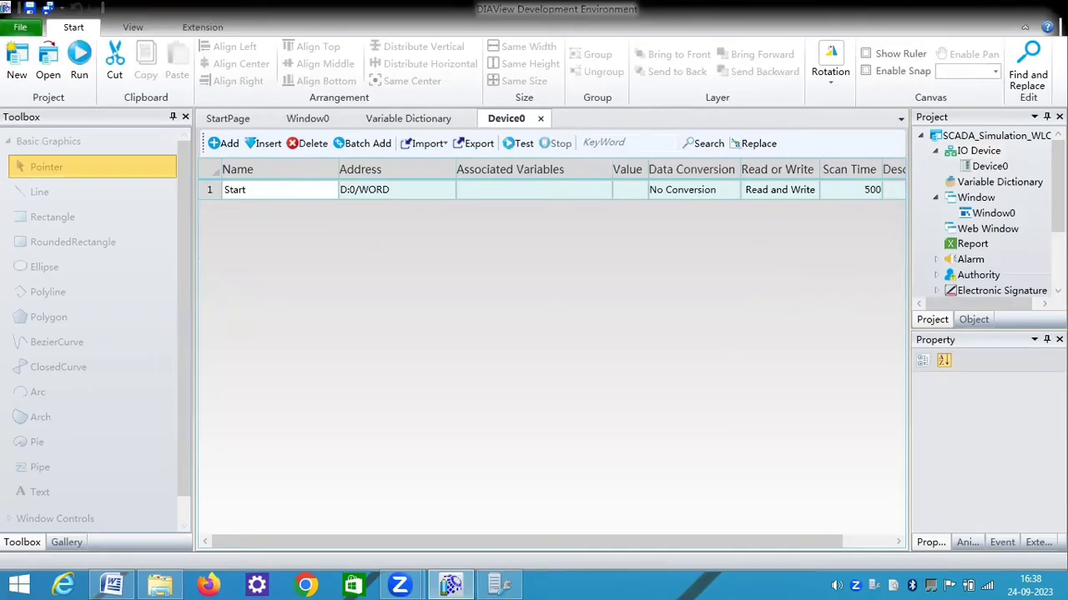
- Set the Start entry's address type to M:Auxiliary relay(Bit R/W), giving address M:0/BOOL
click(402, 194)
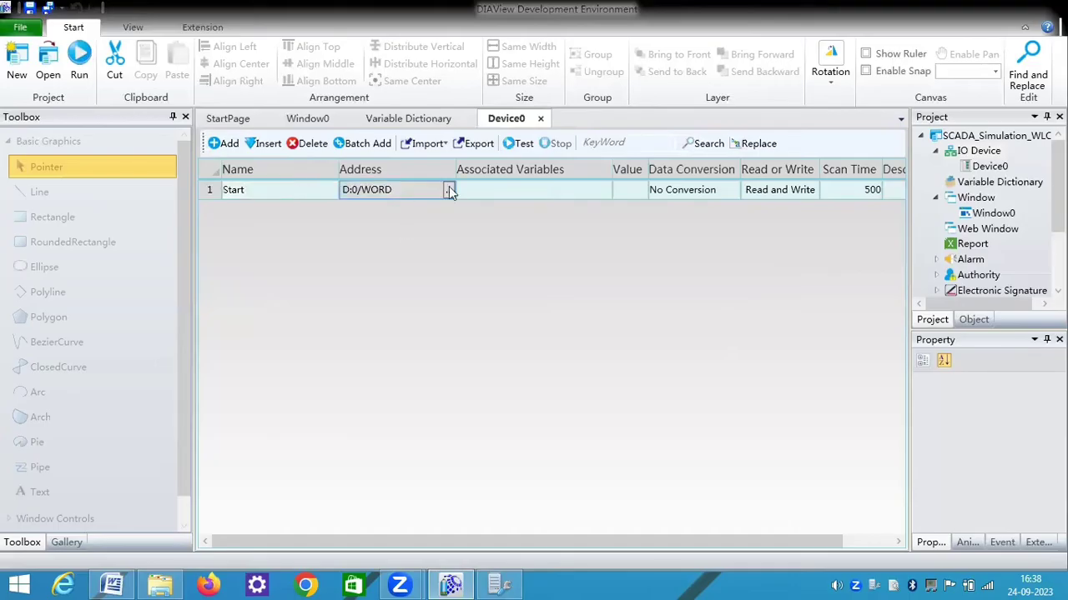
click(449, 191)
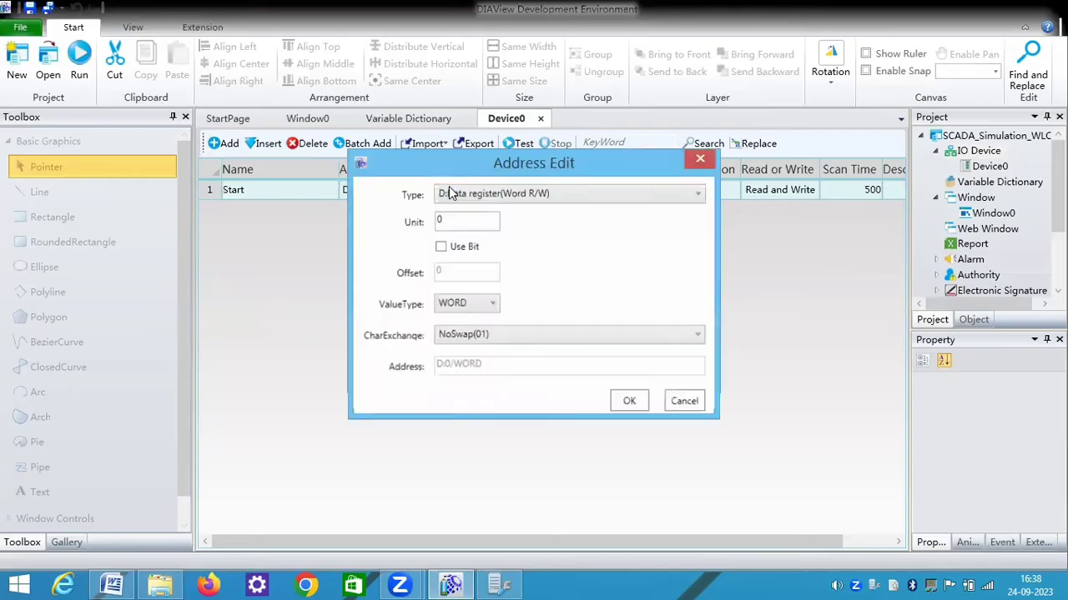
click(516, 196)
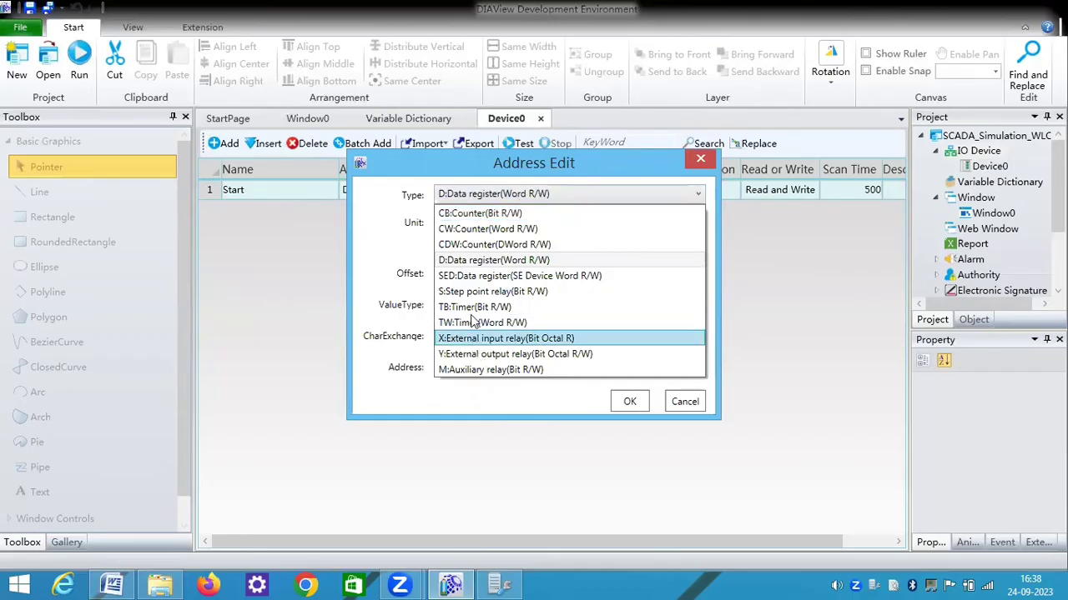
click(467, 370)
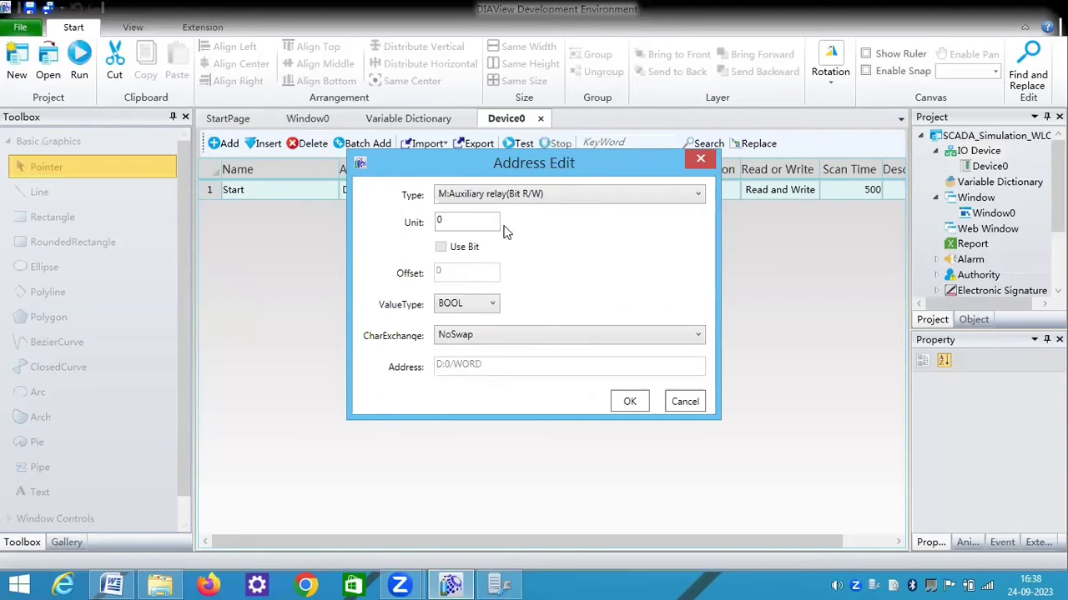
click(628, 403)
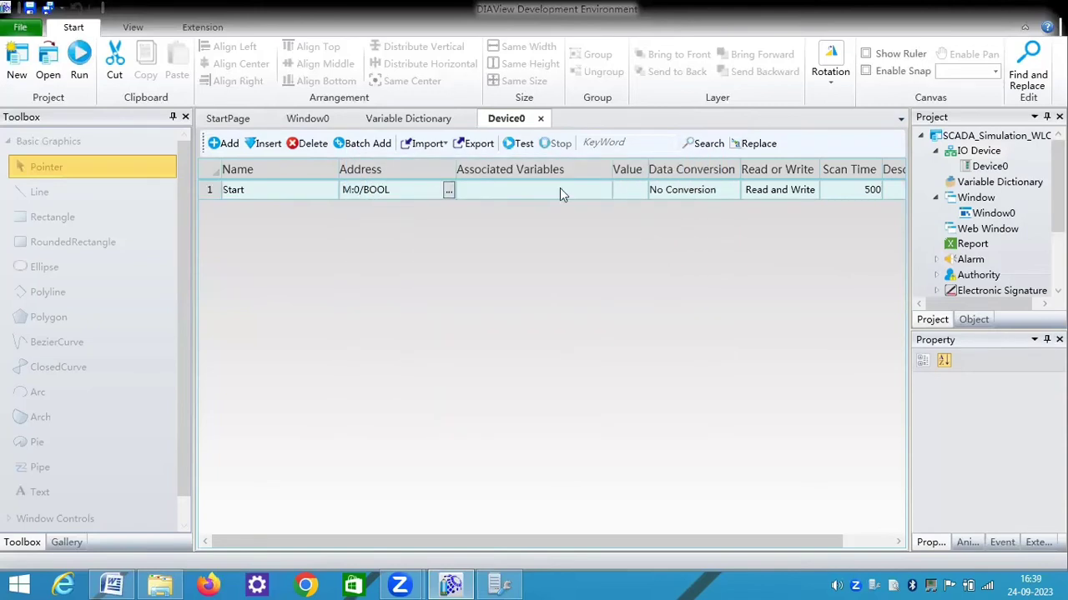
- Associate the Start address entry with the dictionary variable Start
click(605, 191)
click(604, 191)
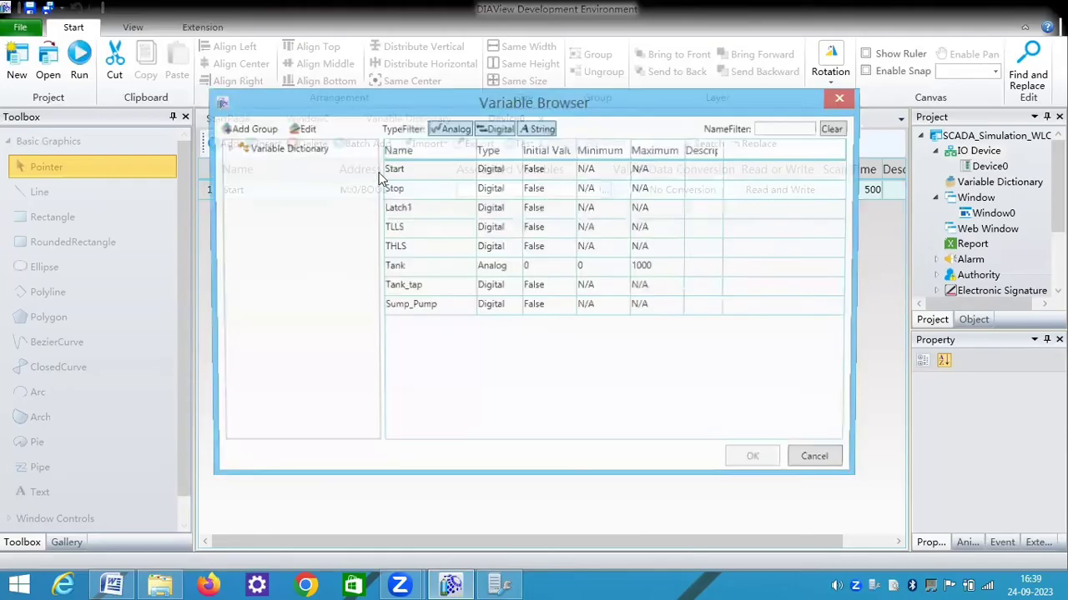
click(393, 172)
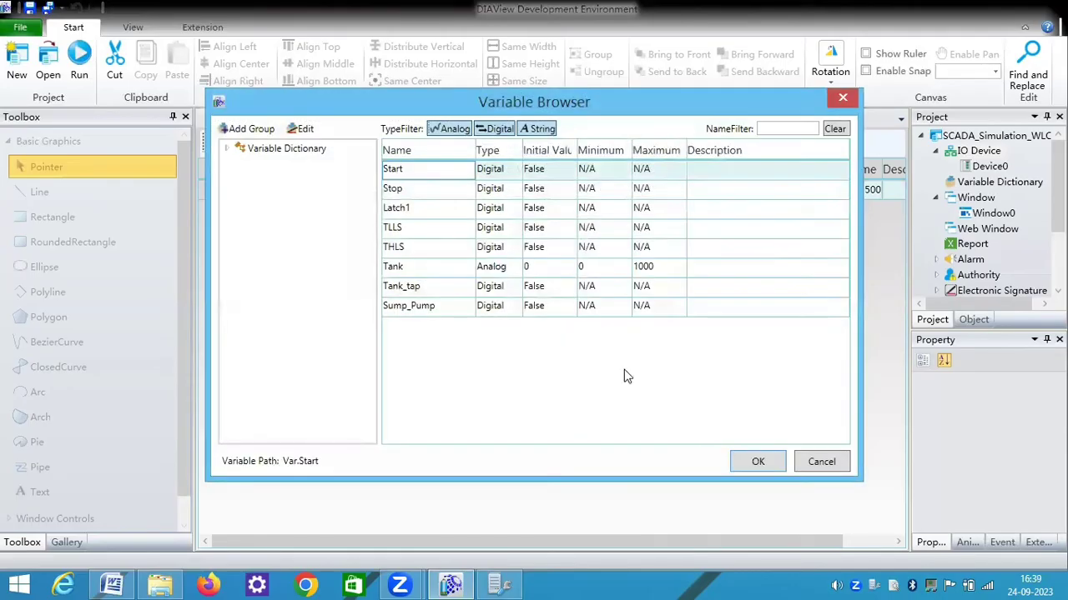
click(751, 462)
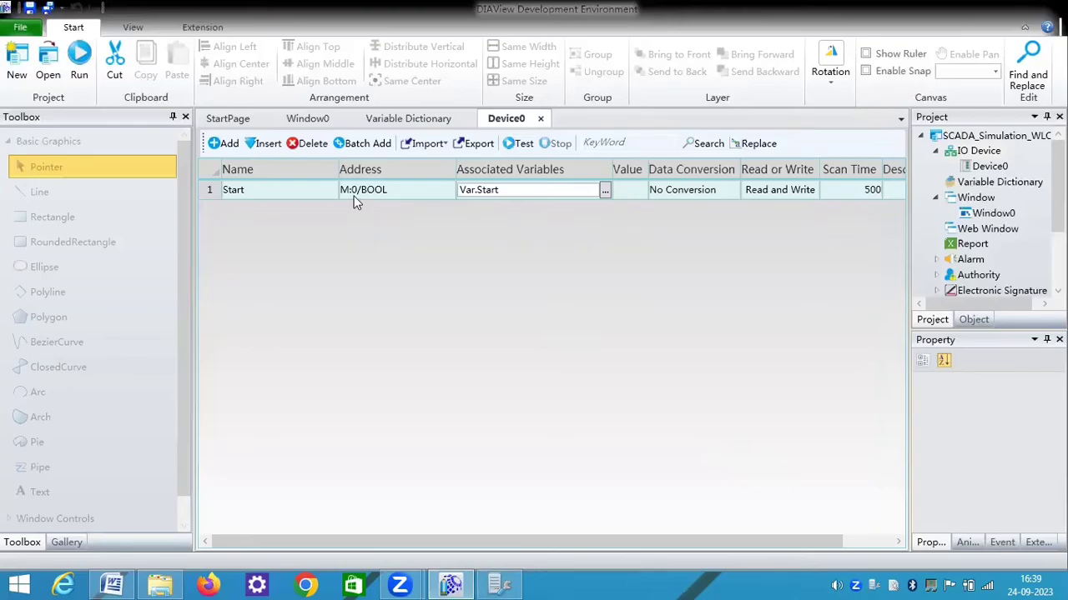
- Add a second address entry to Device0 and name it Stop
click(231, 145)
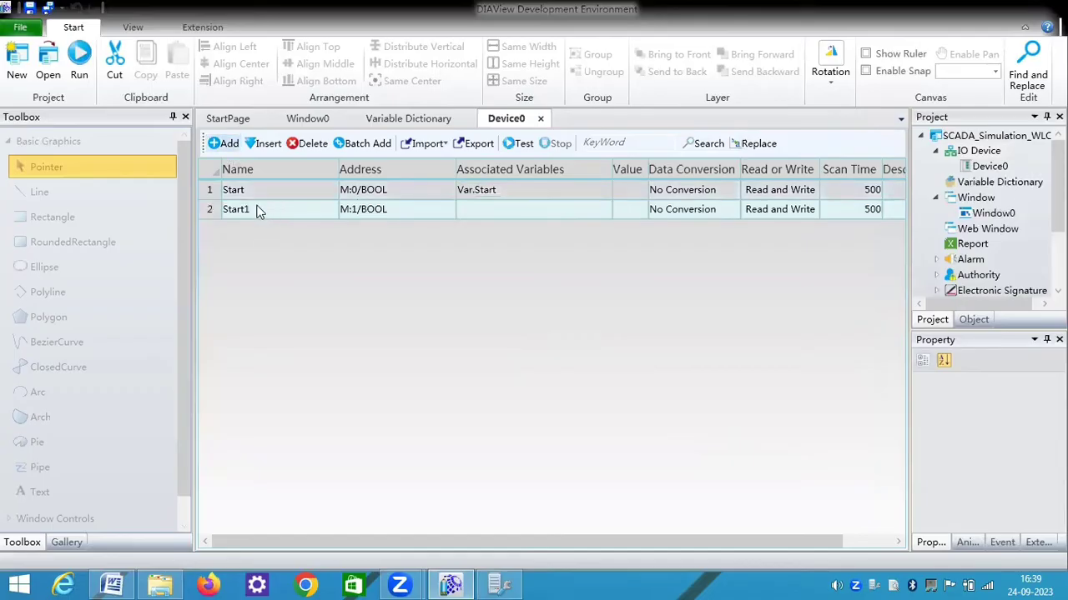
click(256, 211)
drag(250, 209, 226, 210)
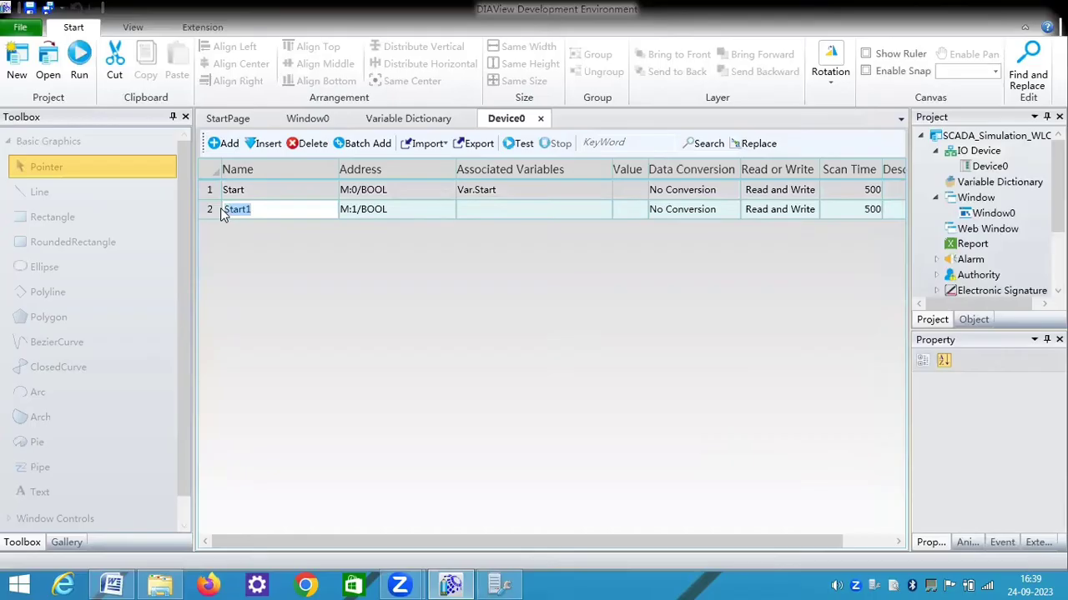
text(Stop)
- Associate the Stop address entry with the dictionary variable Stop
click(603, 215)
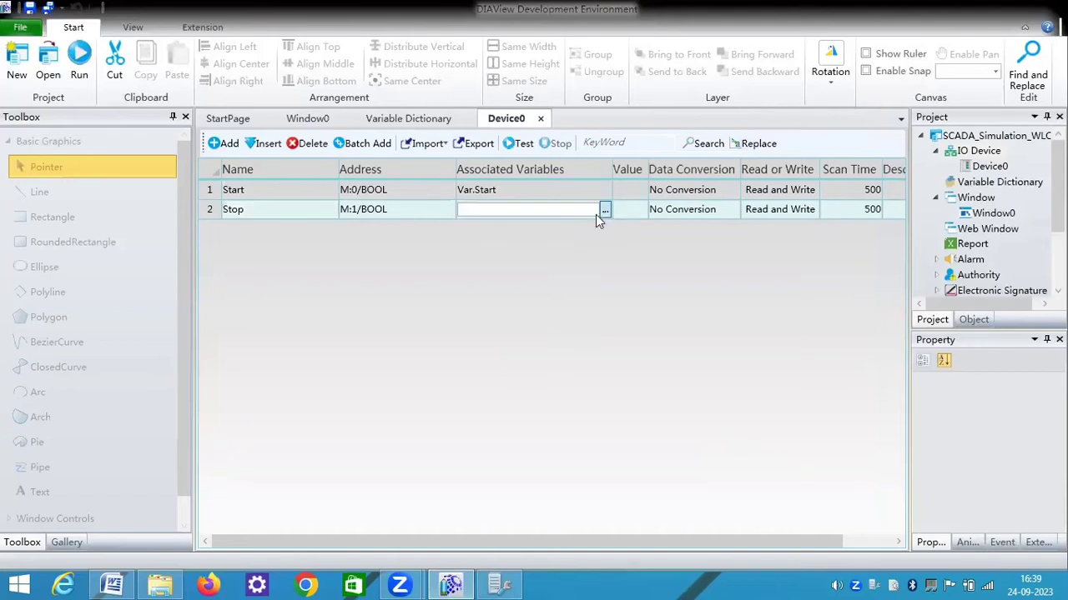
click(603, 211)
click(423, 199)
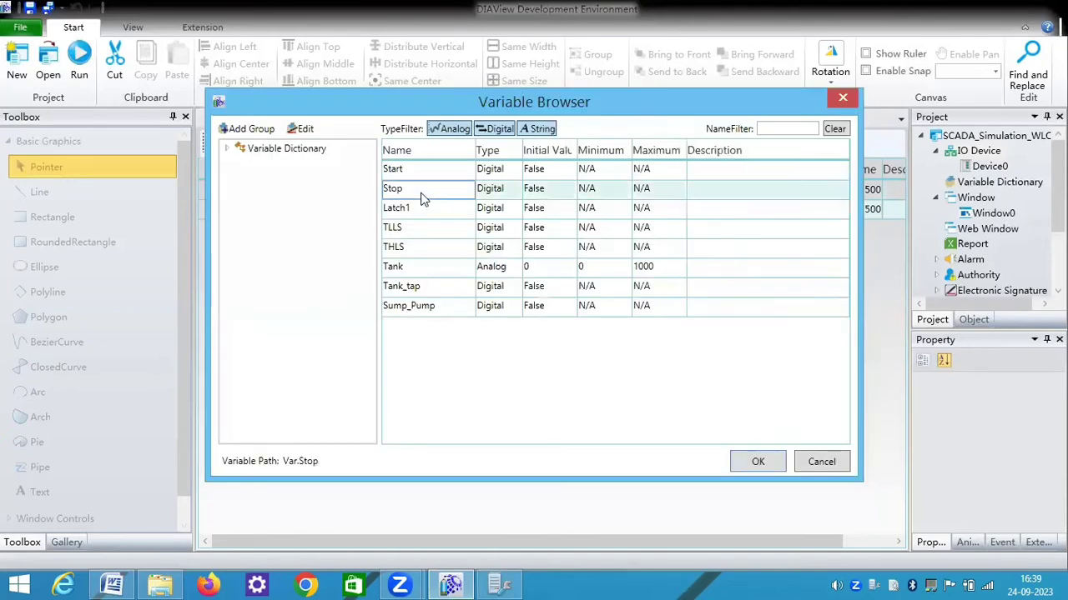
double_click(423, 198)
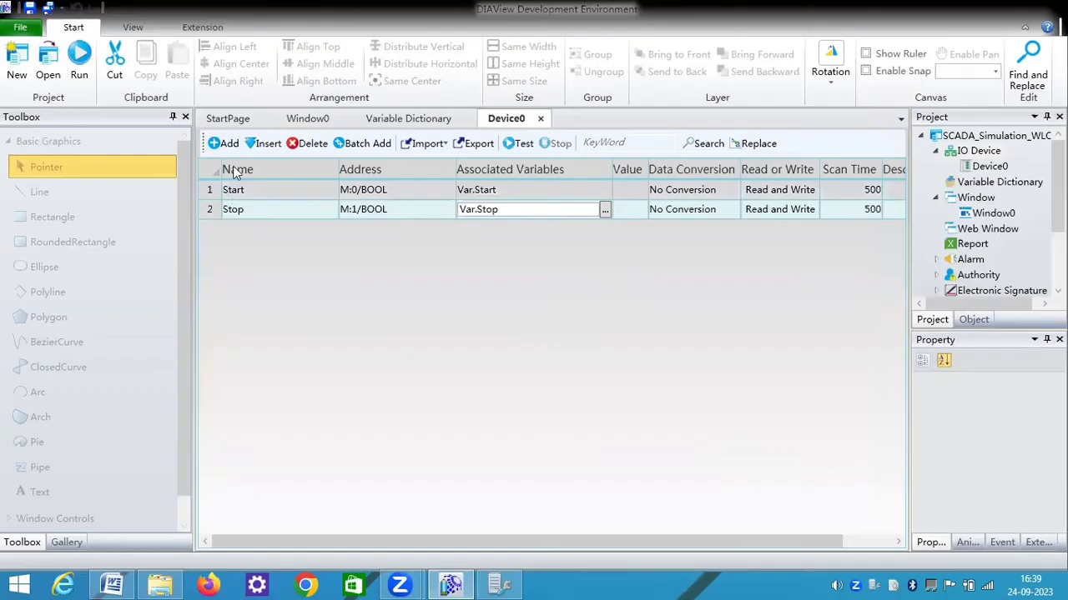
- Add a third address entry to Device0 and name it Latch1
click(230, 144)
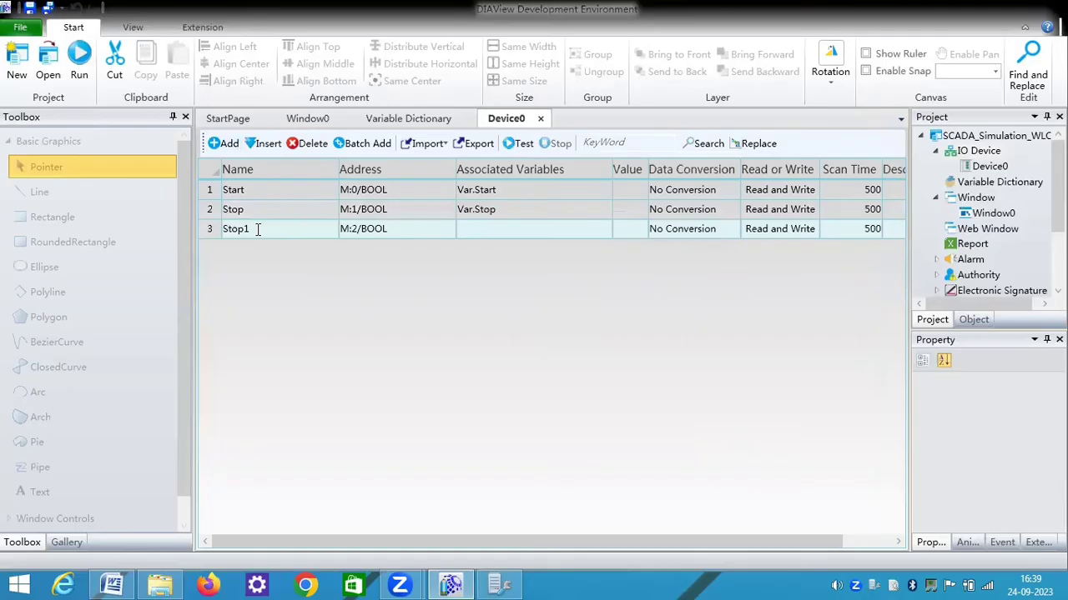
click(263, 232)
double_click(222, 234)
text(Latch1)
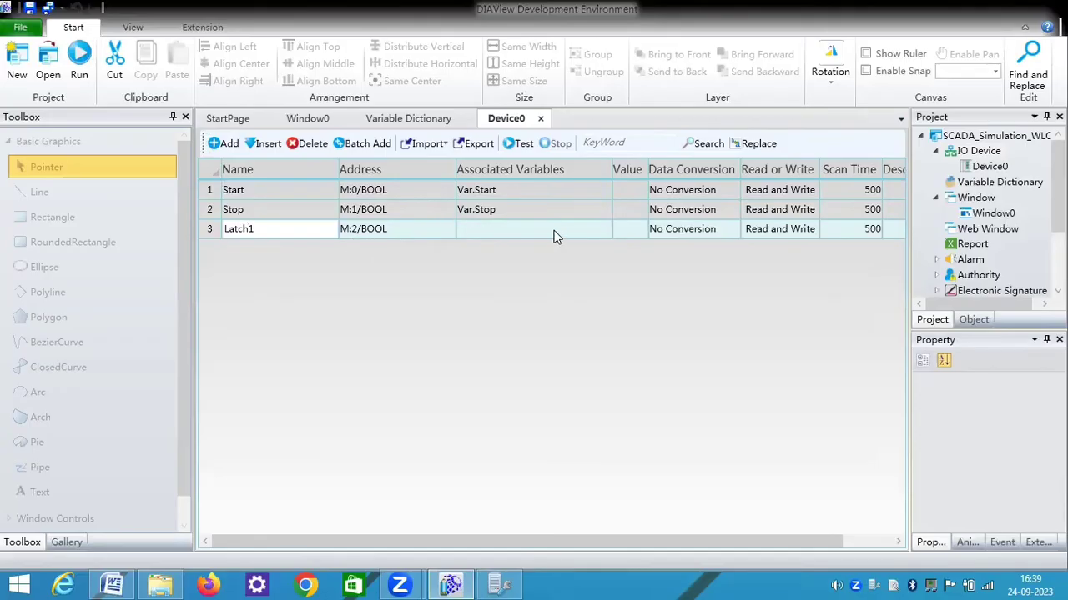
- Associate the Latch1 address entry with the dictionary variable Latch1
click(593, 233)
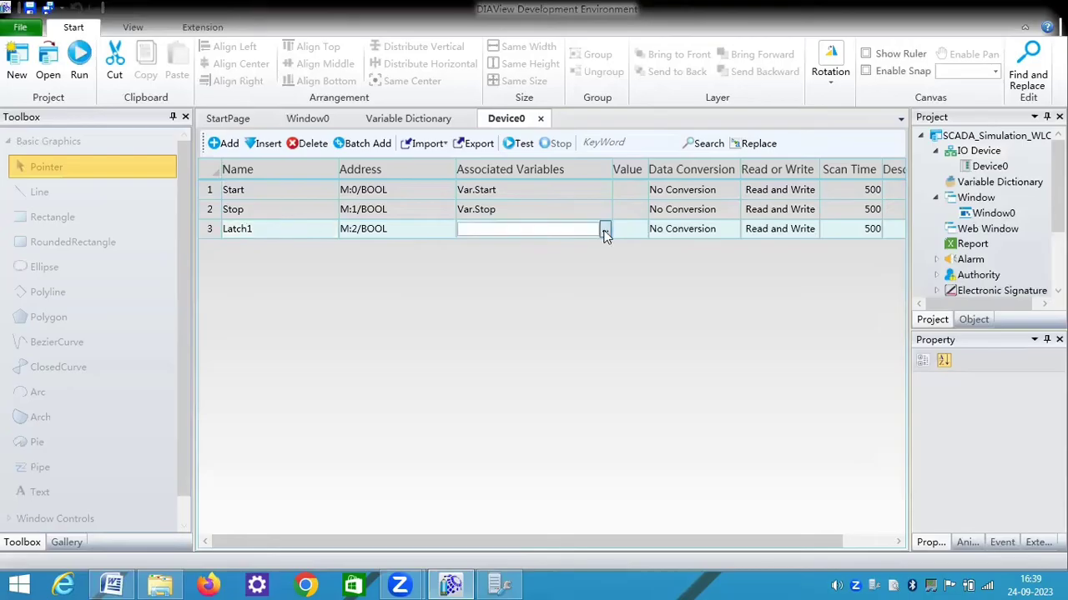
click(605, 232)
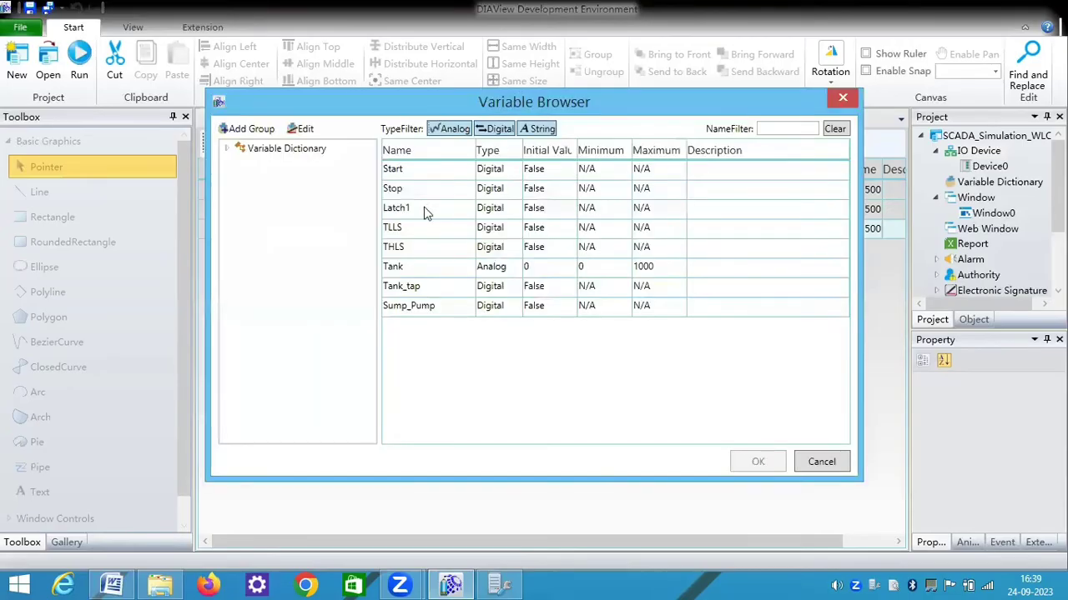
click(425, 212)
click(756, 462)
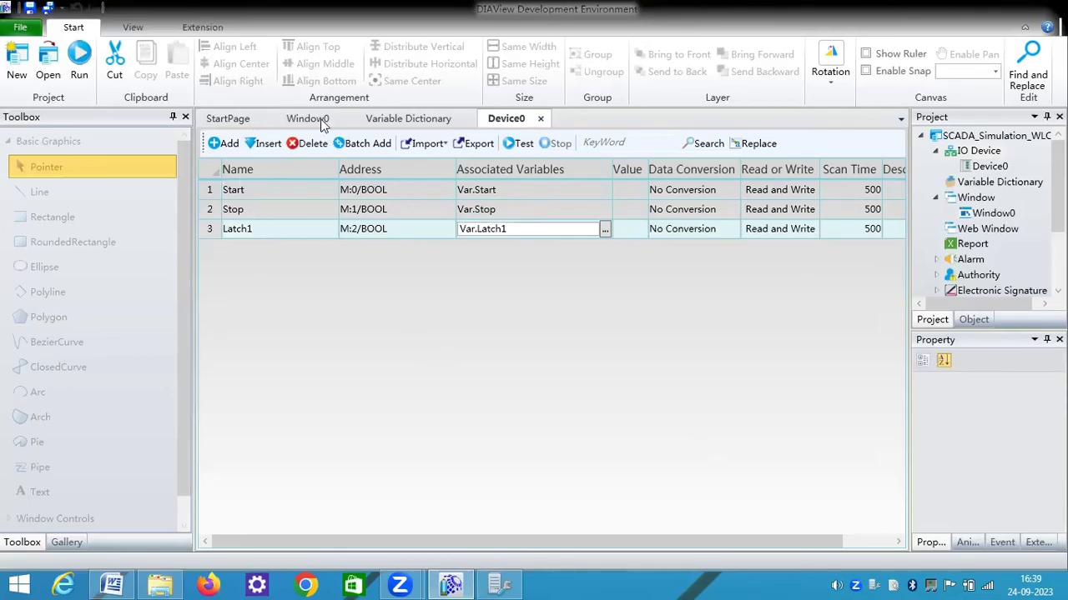
- Check the names in the variable dictionary and add a fourth Device0 address entry named TLLS
click(406, 121)
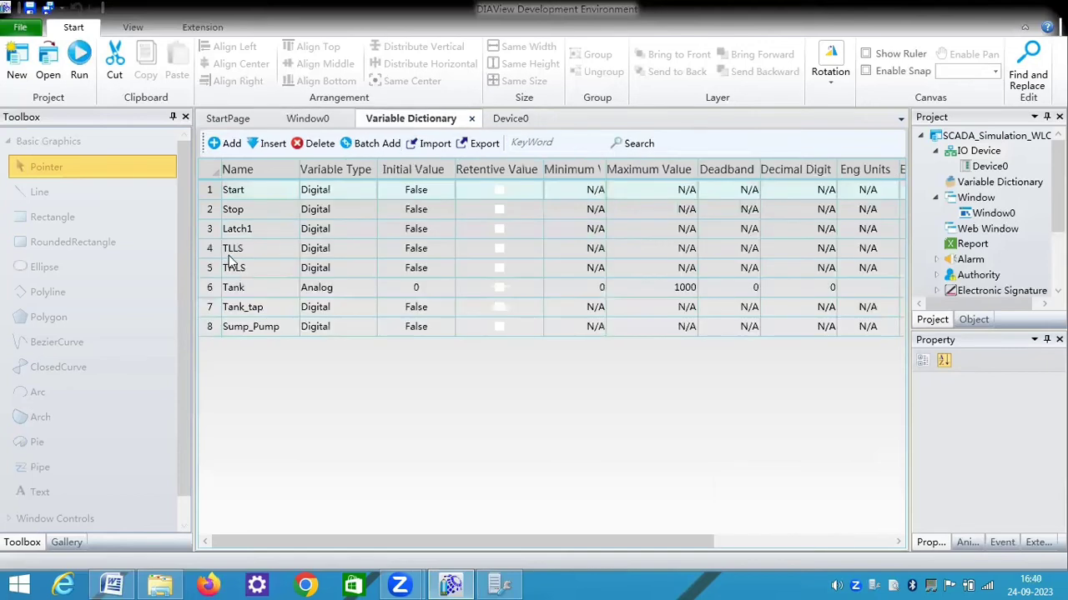
click(513, 119)
click(225, 143)
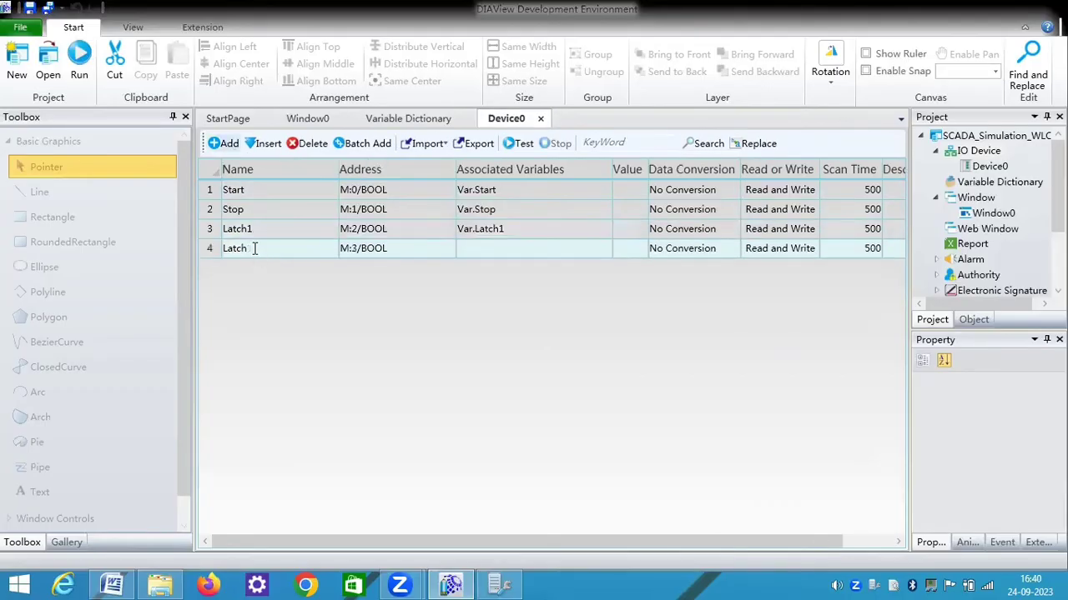
click(211, 250)
text(TLLS)
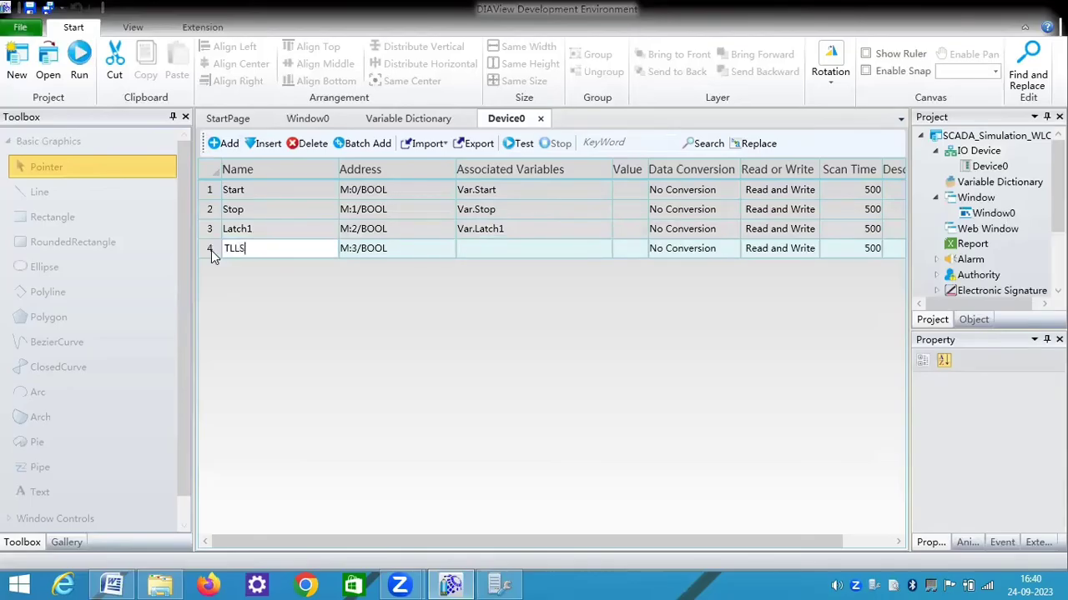
- Set the TLLS entry's address type to X:External input relay(Bit Octal R) with unit 2
click(448, 250)
click(448, 250)
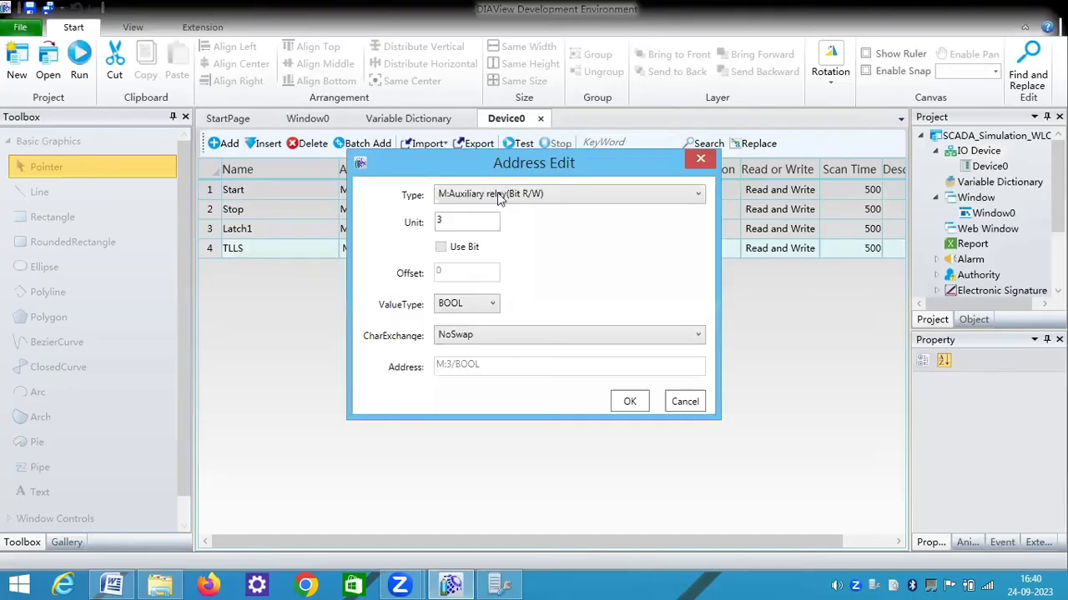
click(498, 196)
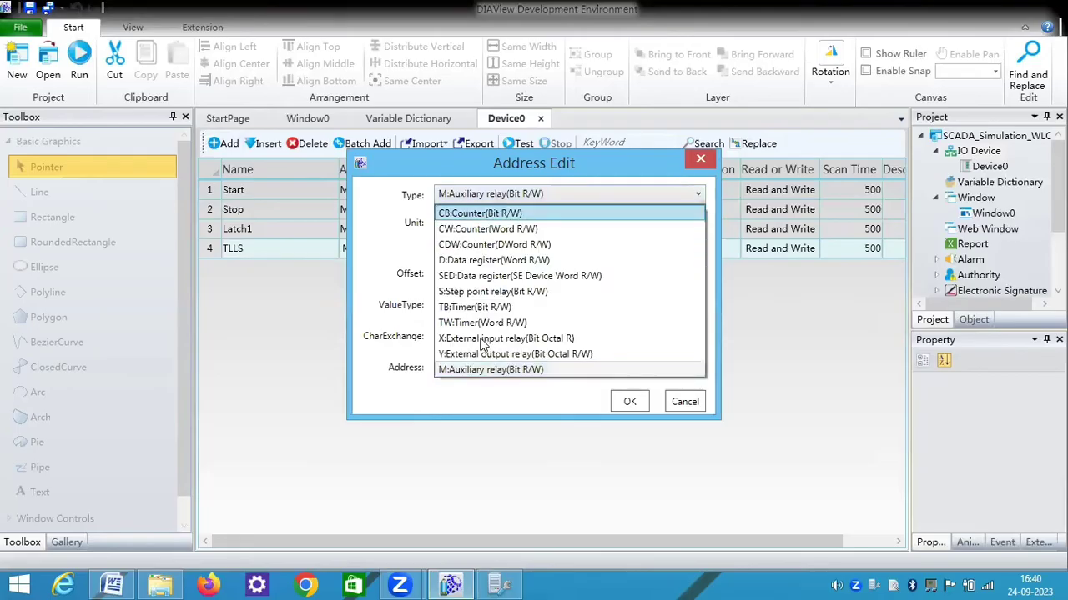
key(Return)
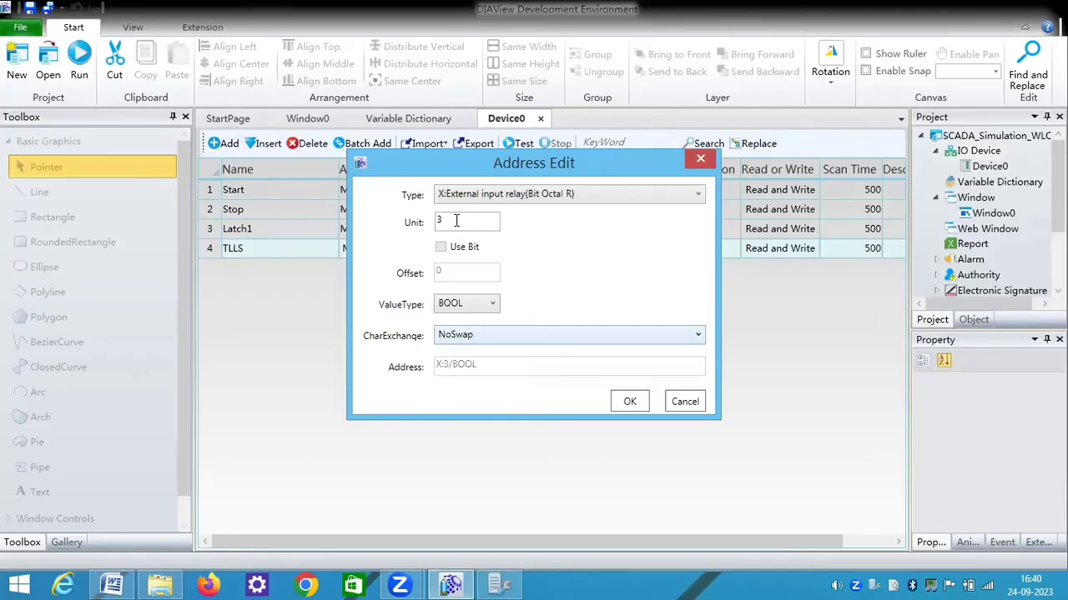
key(BackSpace)
text(2)
click(631, 403)
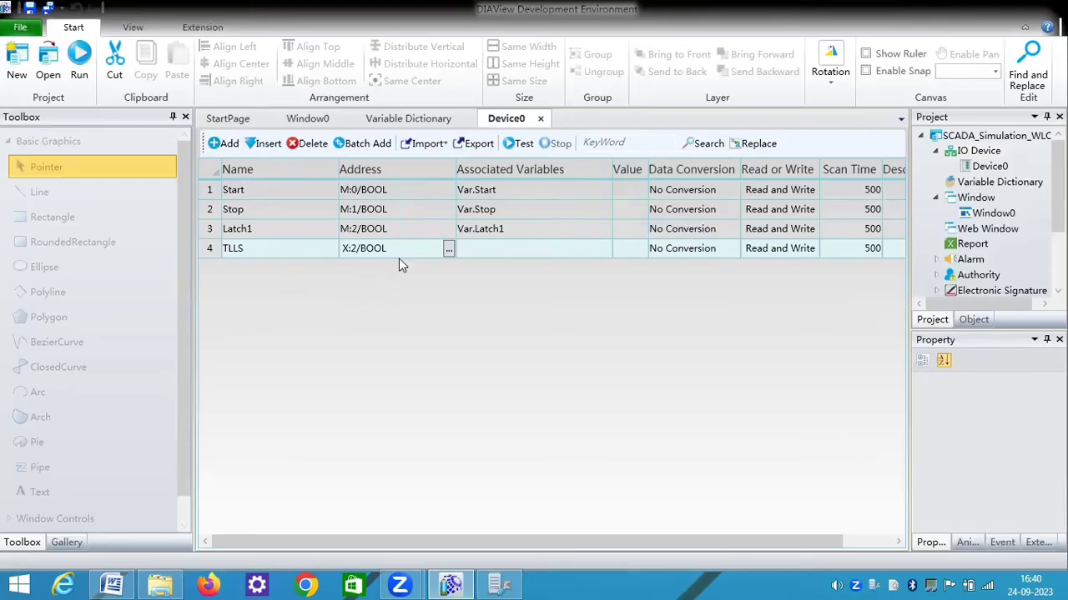
- Associate the TLLS address entry with the dictionary variable TLLS
click(523, 247)
click(605, 250)
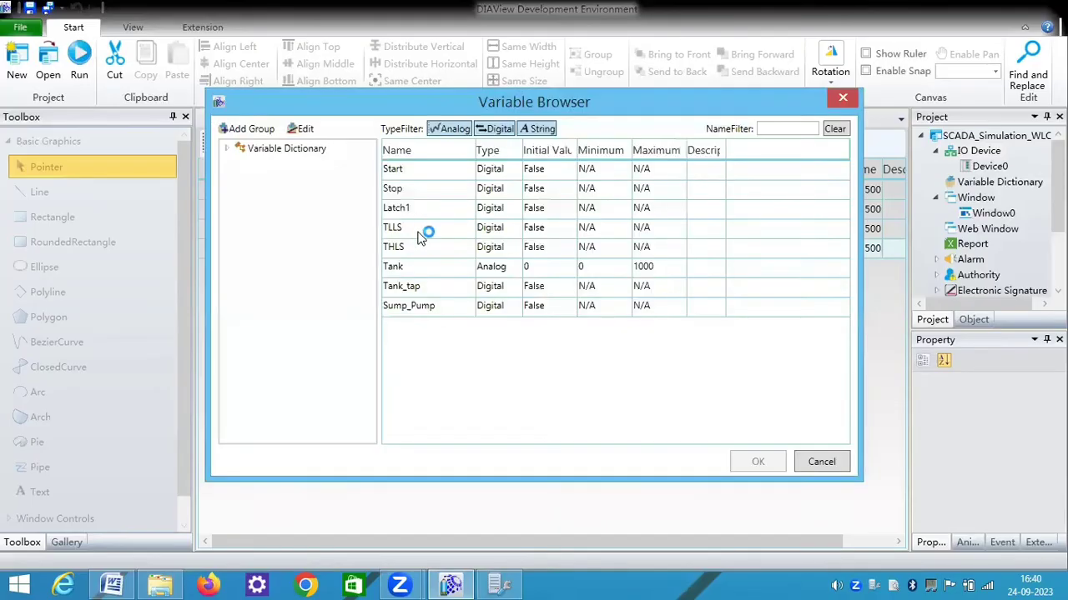
click(423, 232)
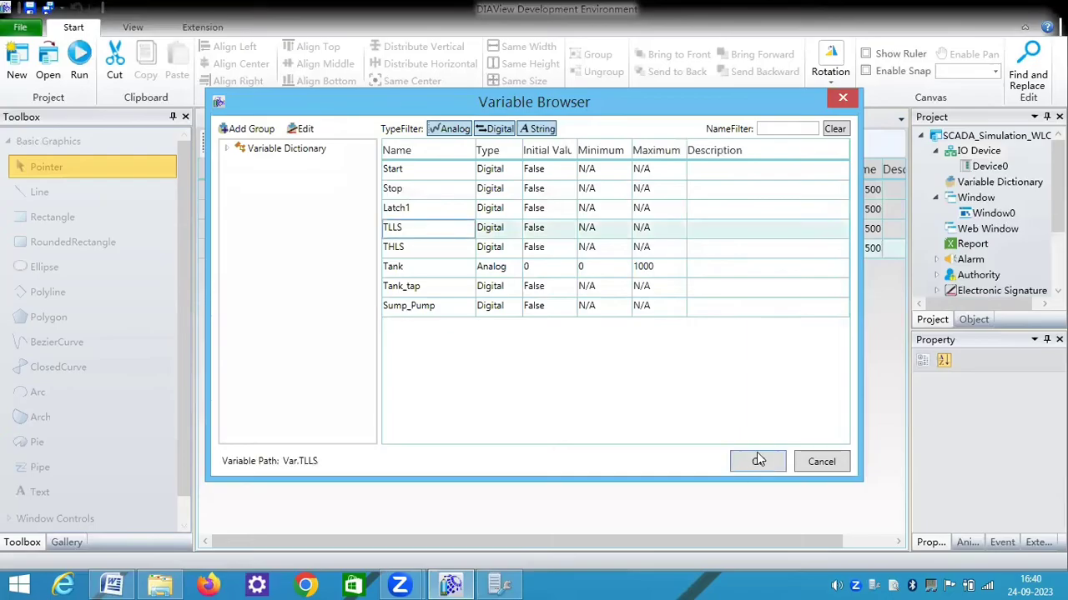
click(757, 459)
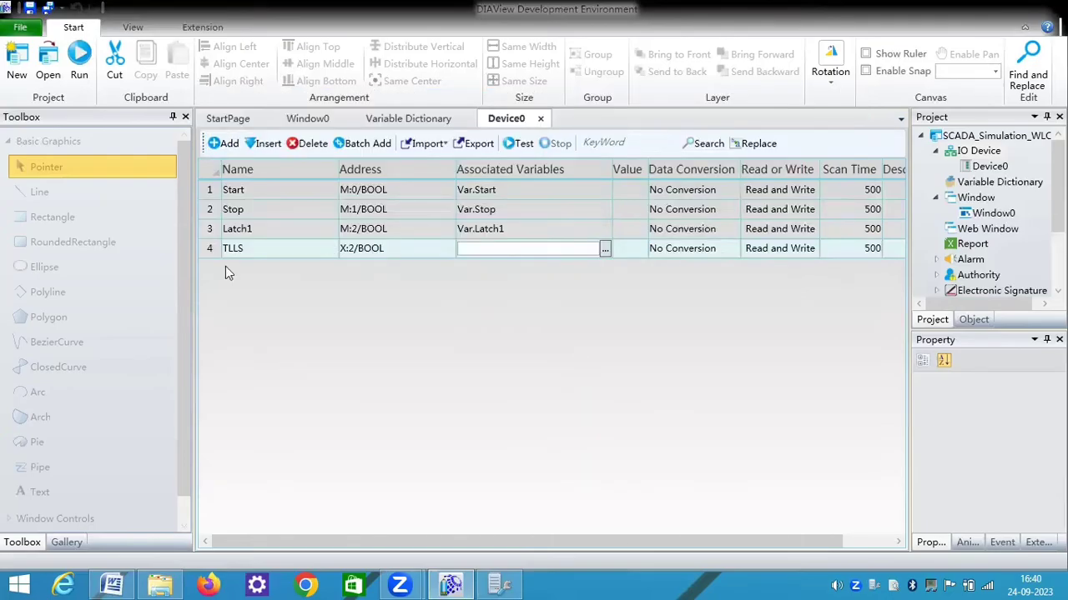
- Add a fifth address entry to Device0 and name it THLS
click(224, 144)
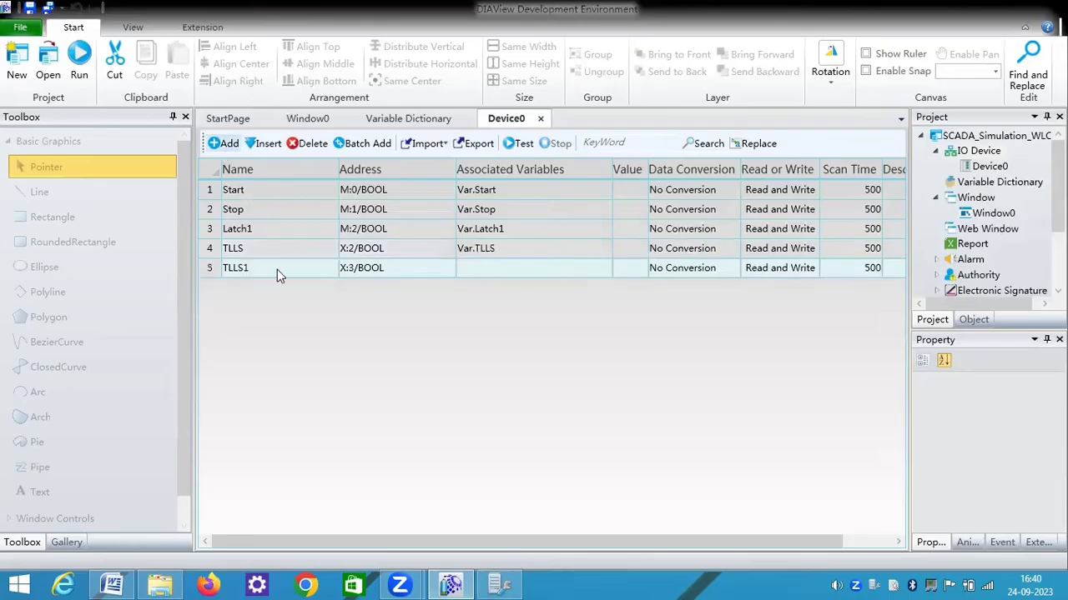
drag(256, 268, 227, 268)
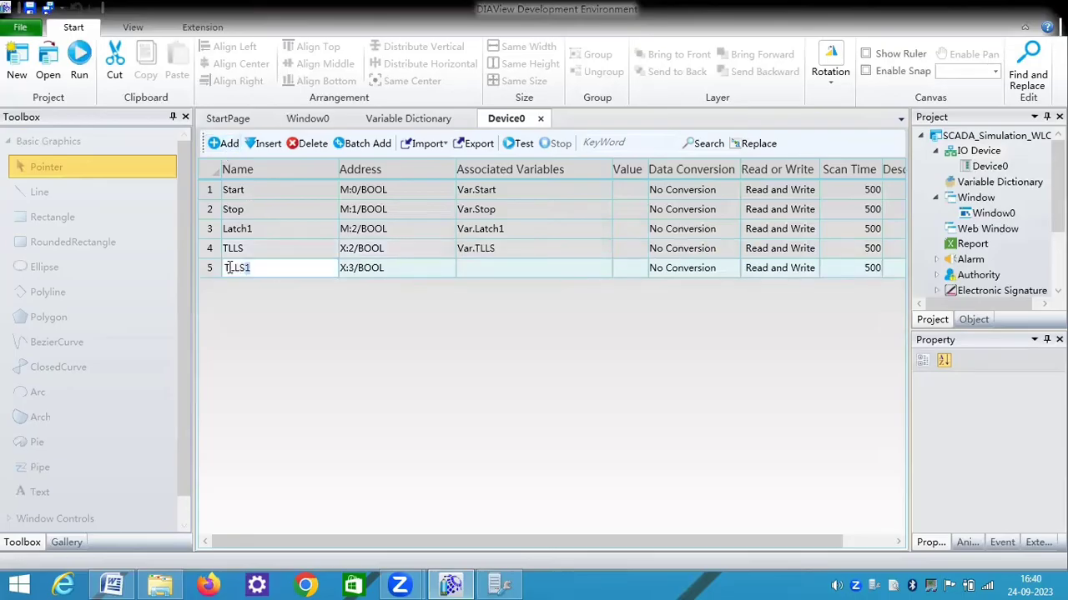
text(HLS)
- Associate the THLS address entry with the dictionary variable THLS
click(606, 275)
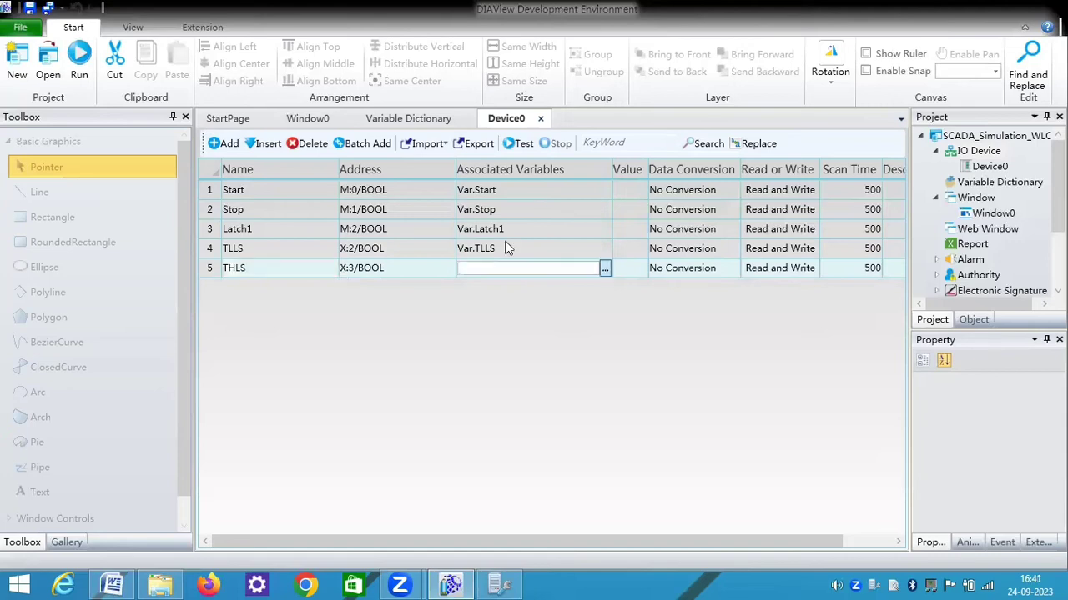
click(605, 268)
click(408, 248)
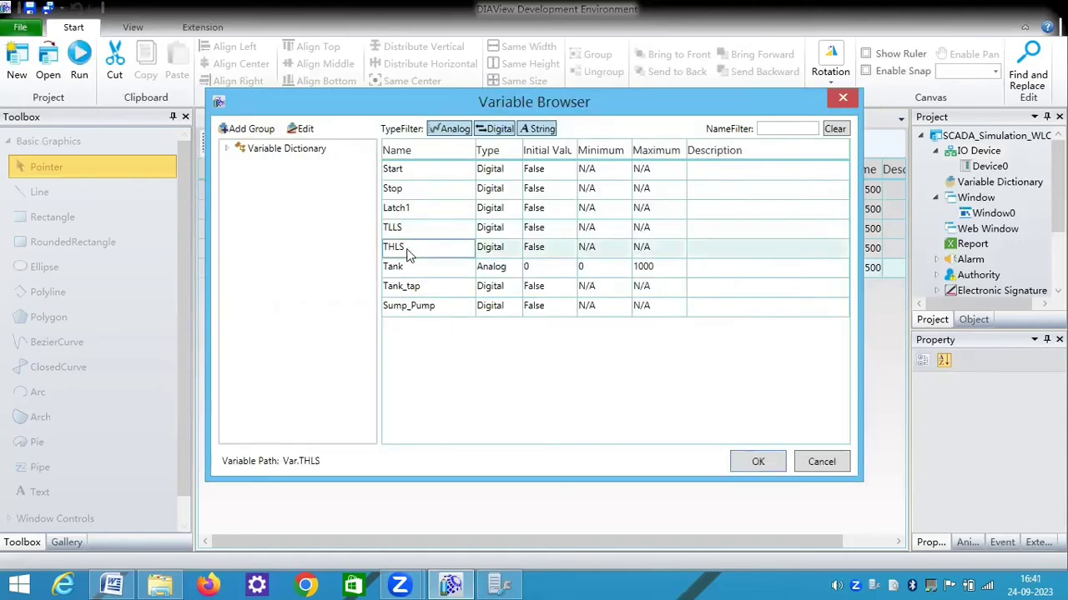
key(Return)
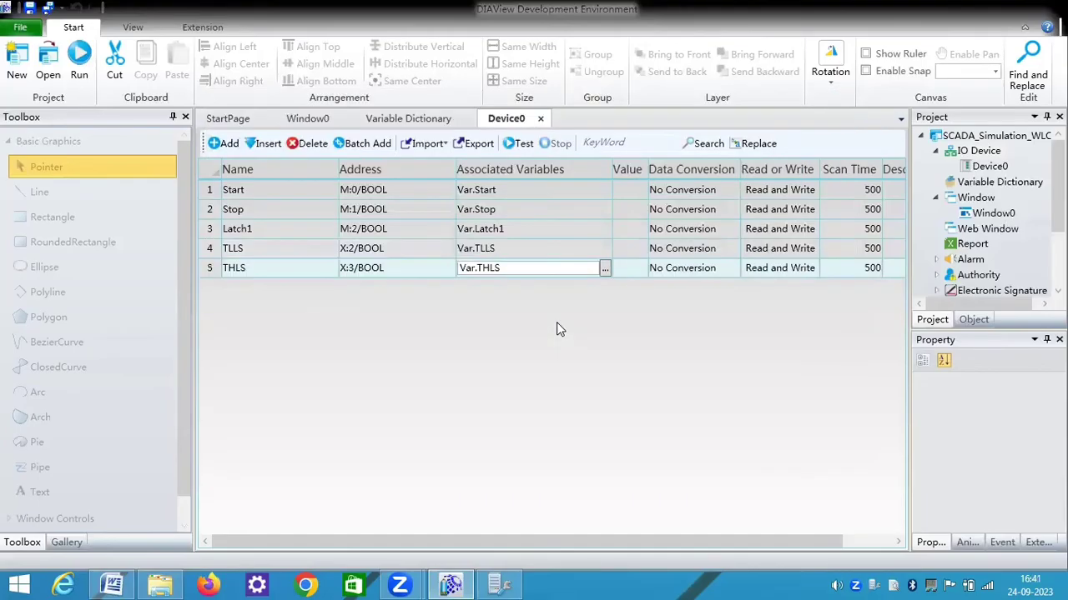
- Add a sixth address entry to Device0 and name it Tank
click(227, 145)
click(257, 287)
click(257, 287)
drag(256, 288, 215, 288)
text(Tank)
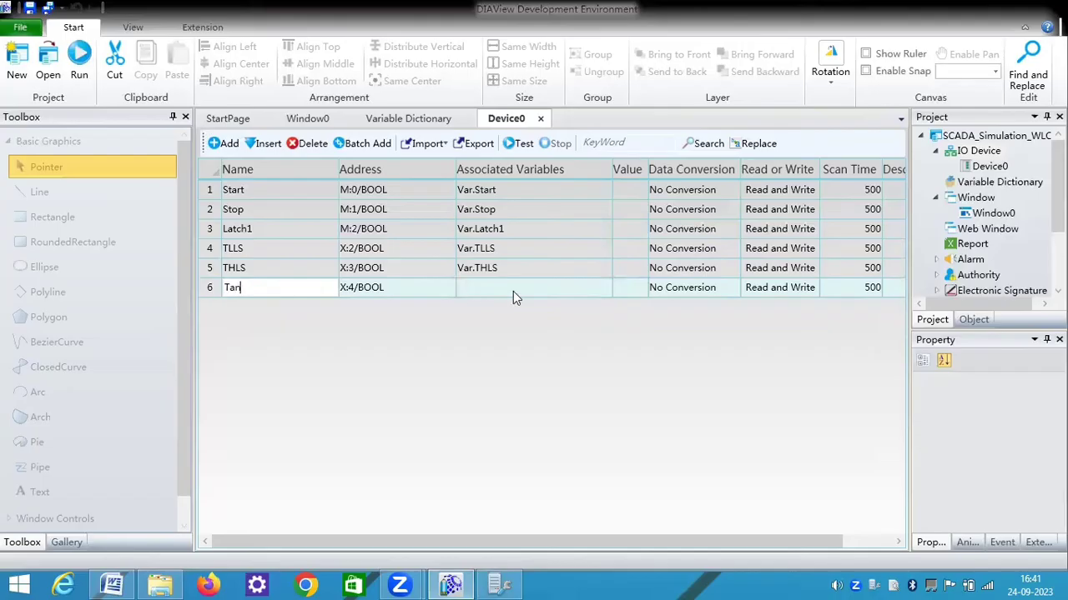
- Set the Tank entry's address type to D:Data register(Word R/W) with unit 0
click(448, 291)
click(449, 291)
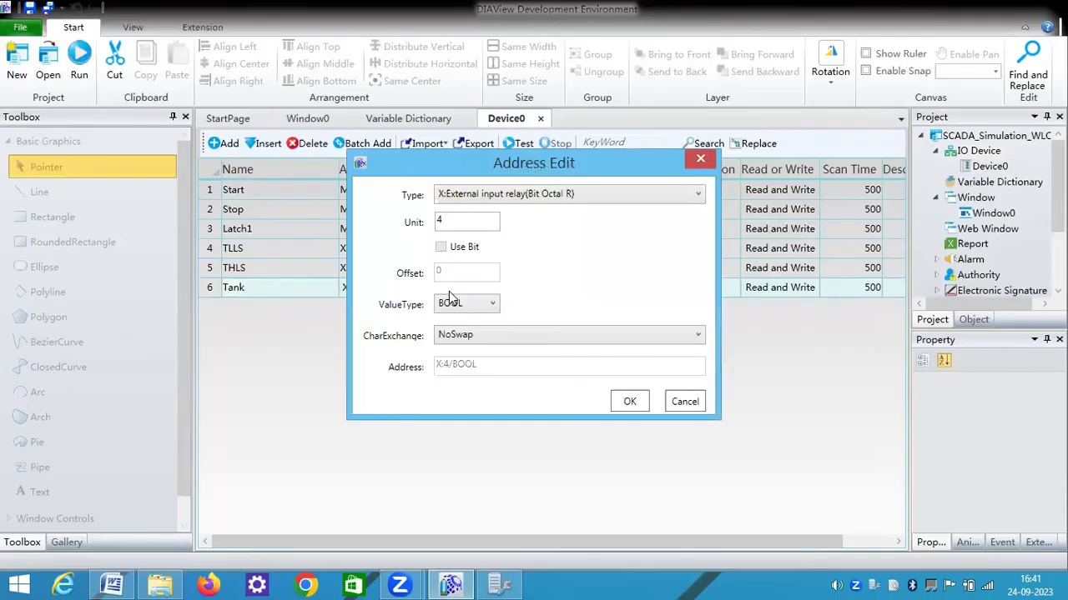
click(508, 198)
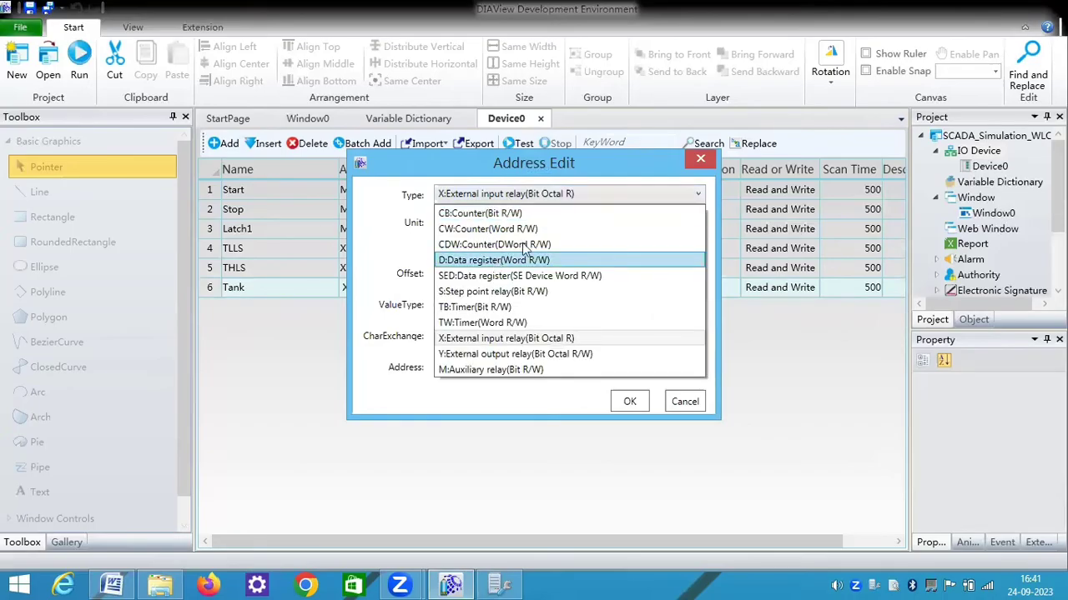
click(498, 261)
text(0)
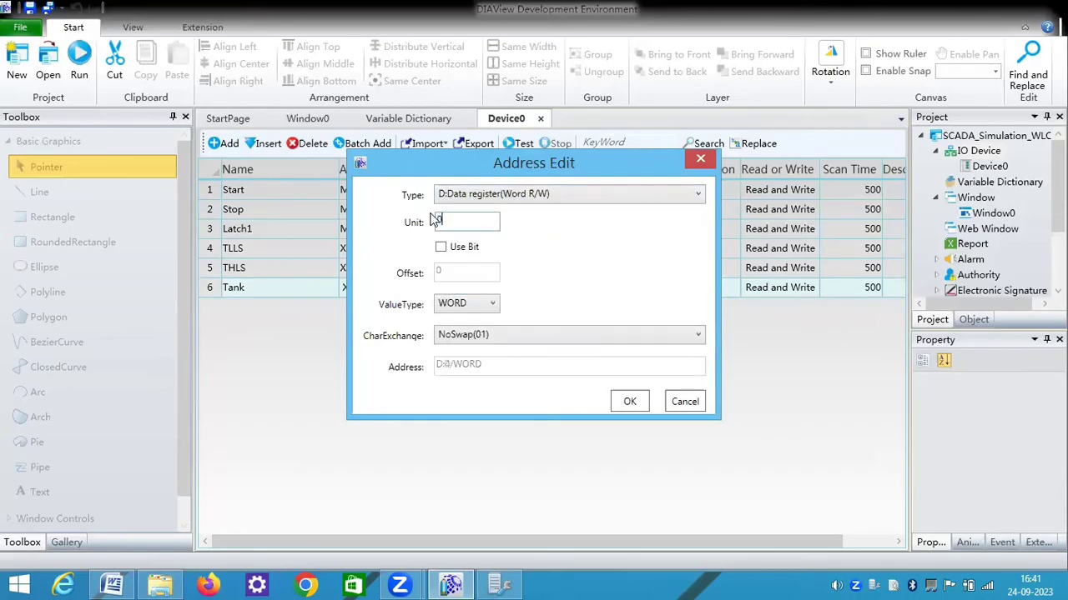
click(624, 403)
- Associate the Tank address entry with the dictionary variable Tank
click(510, 288)
click(608, 288)
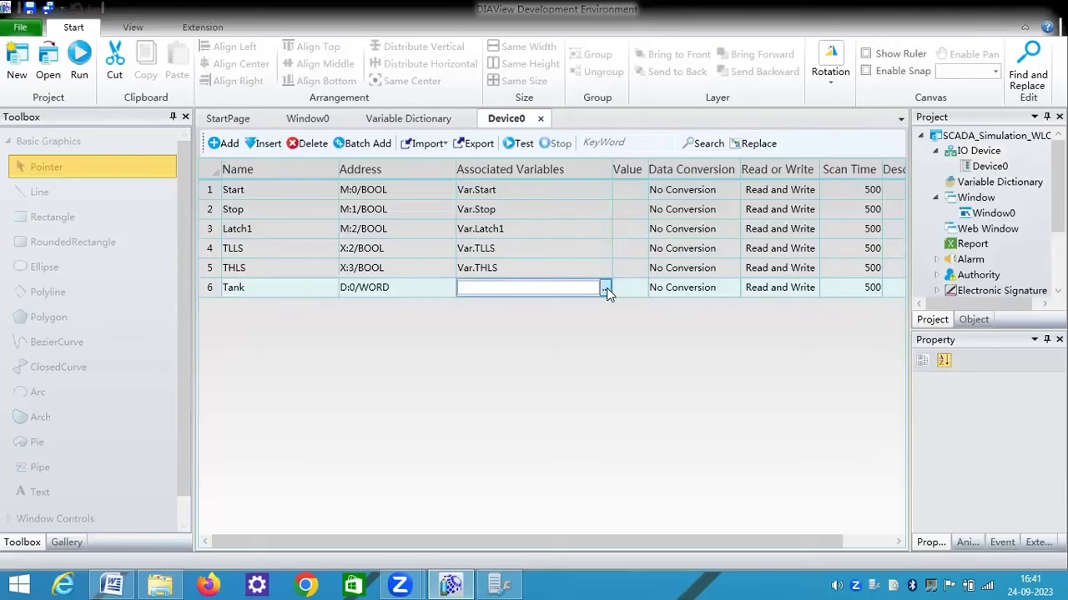
click(606, 288)
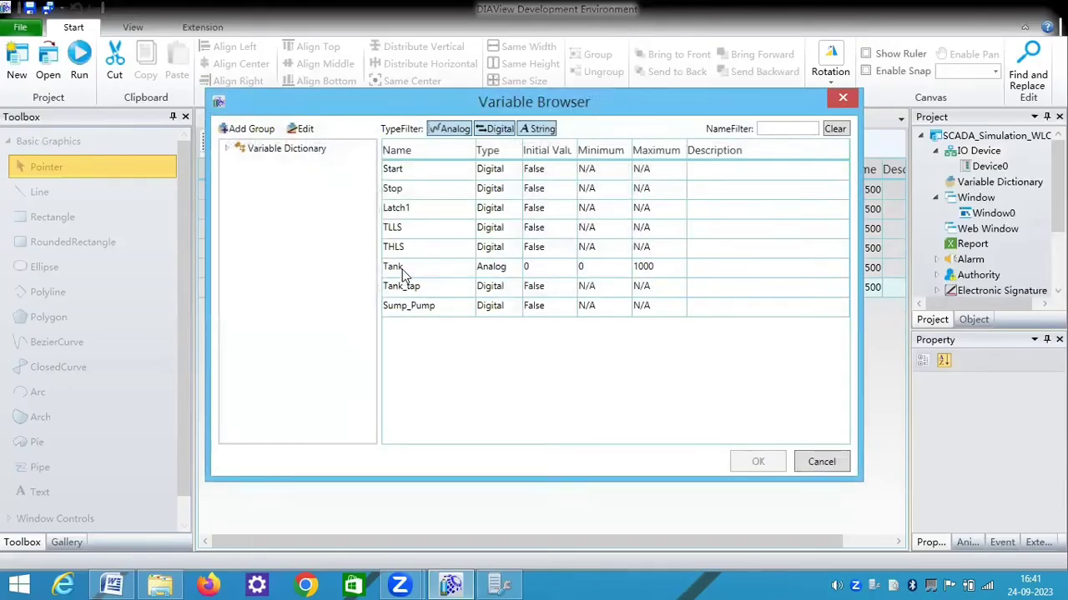
click(402, 269)
key(Return)
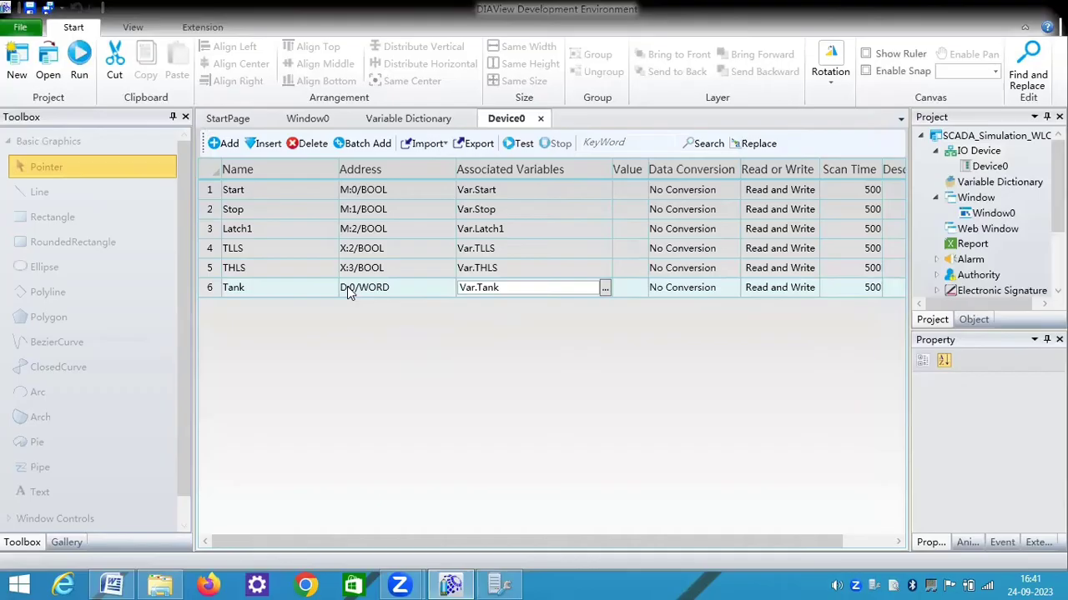
- Check the next name in the variable dictionary and add a seventh Device0 address entry named Tank_tap
click(386, 117)
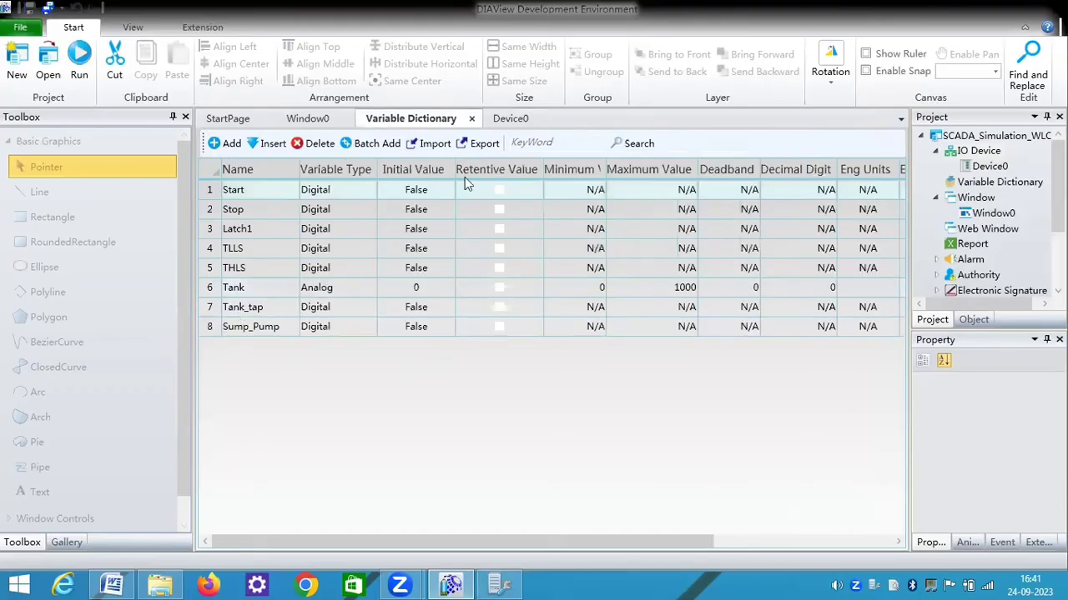
click(504, 119)
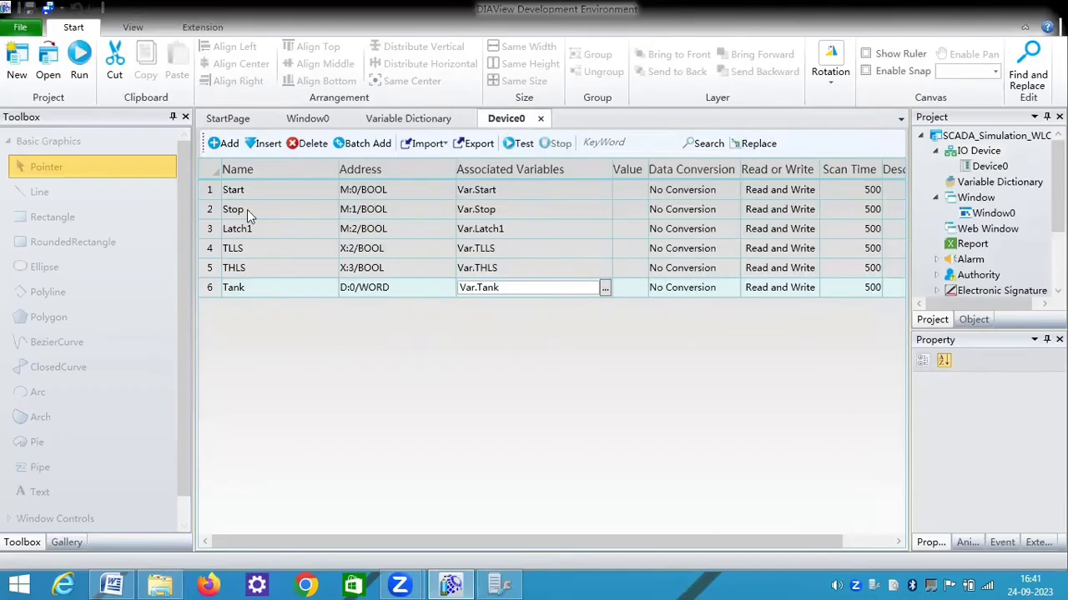
click(228, 144)
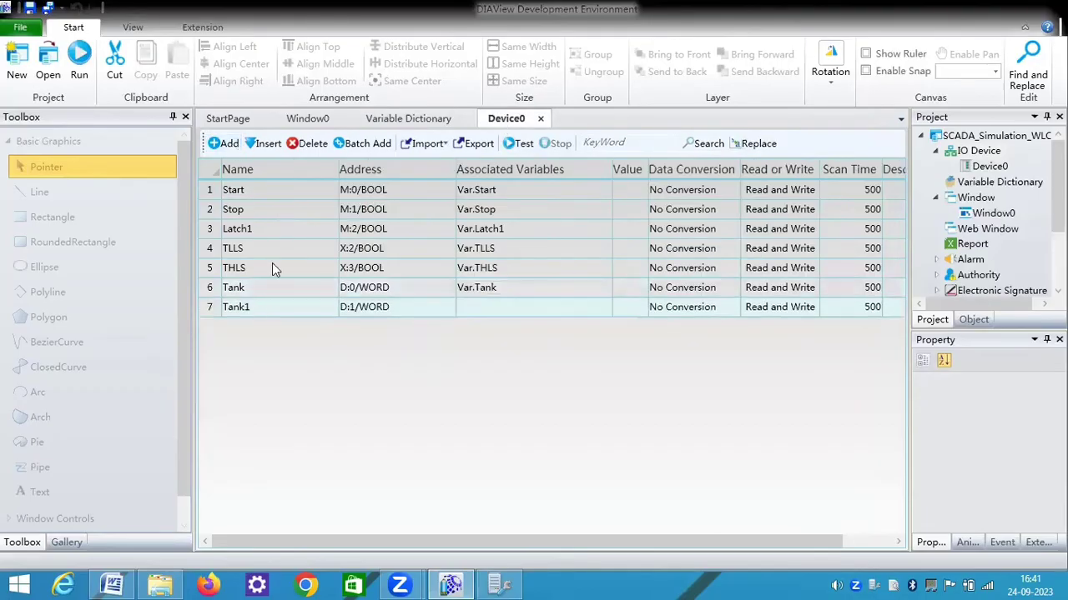
click(257, 308)
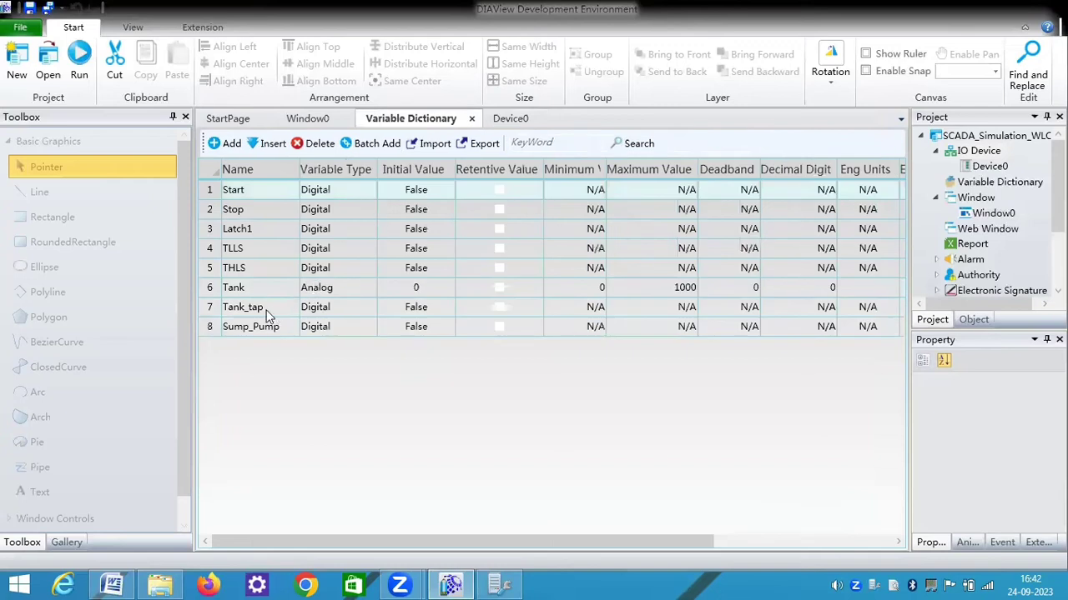
click(267, 309)
double_click(266, 308)
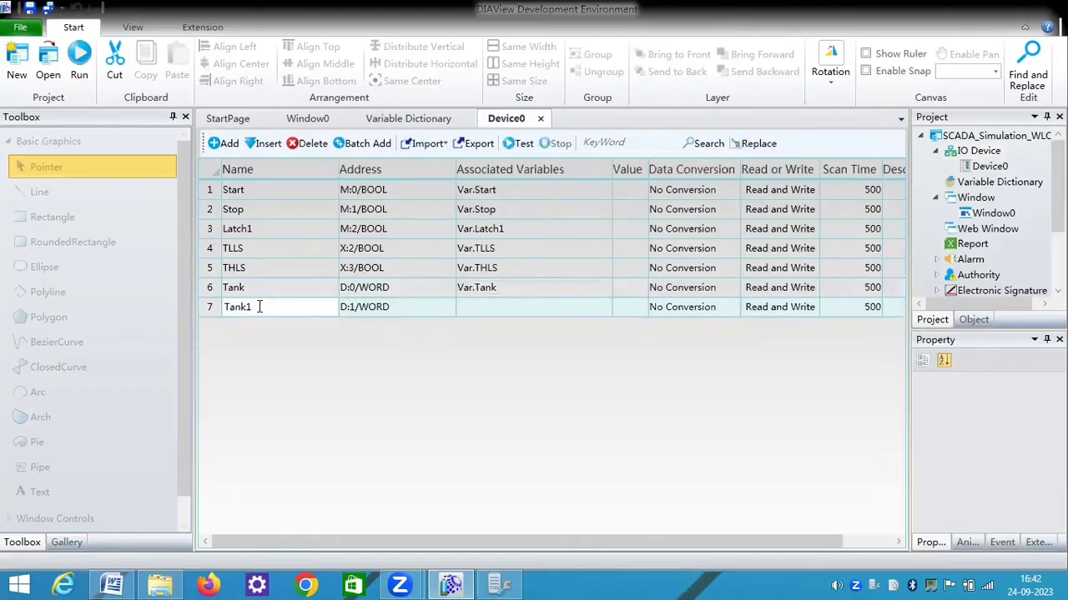
double_click(226, 310)
text(Tank_tap)
- Set the Tank_tap entry's address type to M:Auxiliary relay(Bit R/W) with unit 3
click(448, 310)
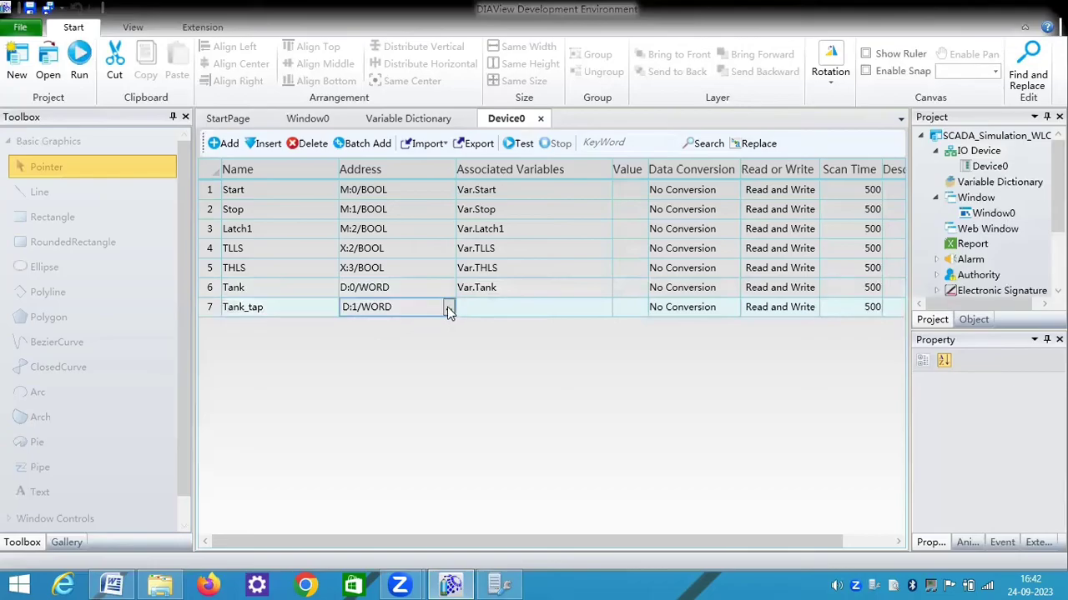
click(449, 307)
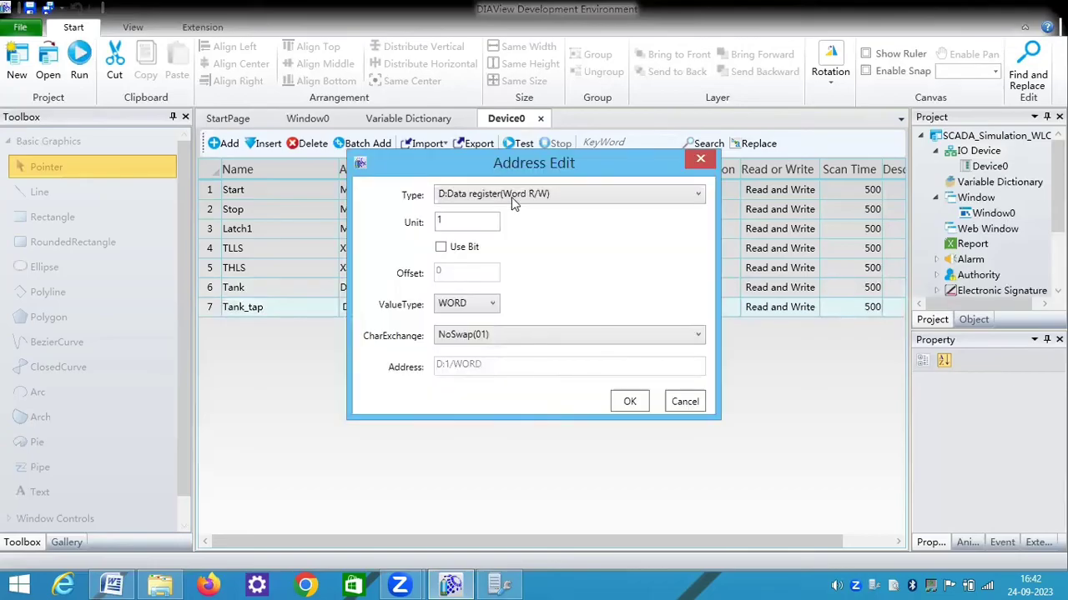
click(511, 198)
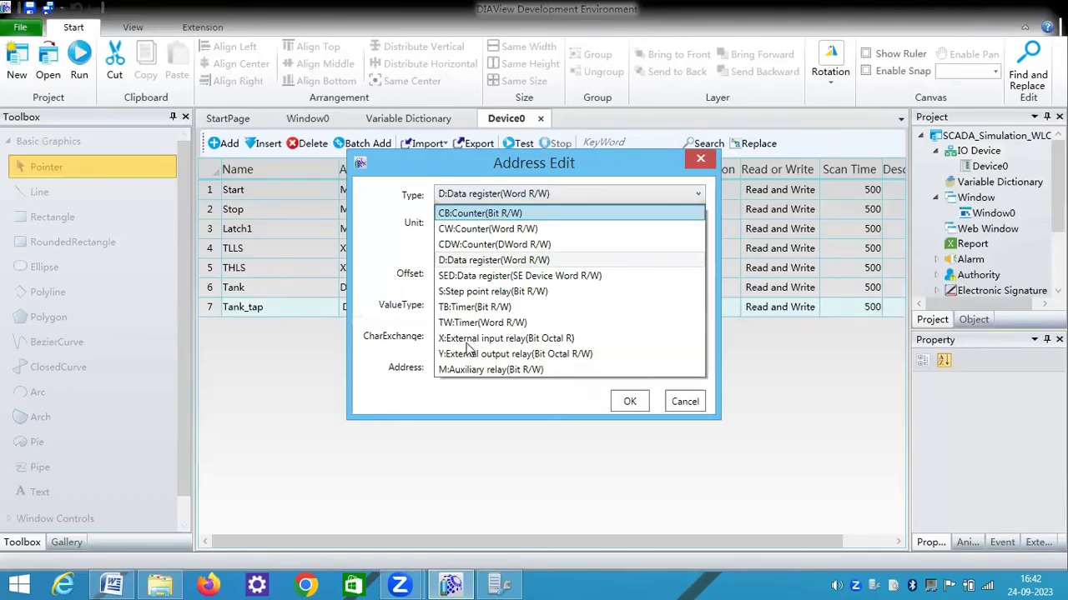
click(465, 370)
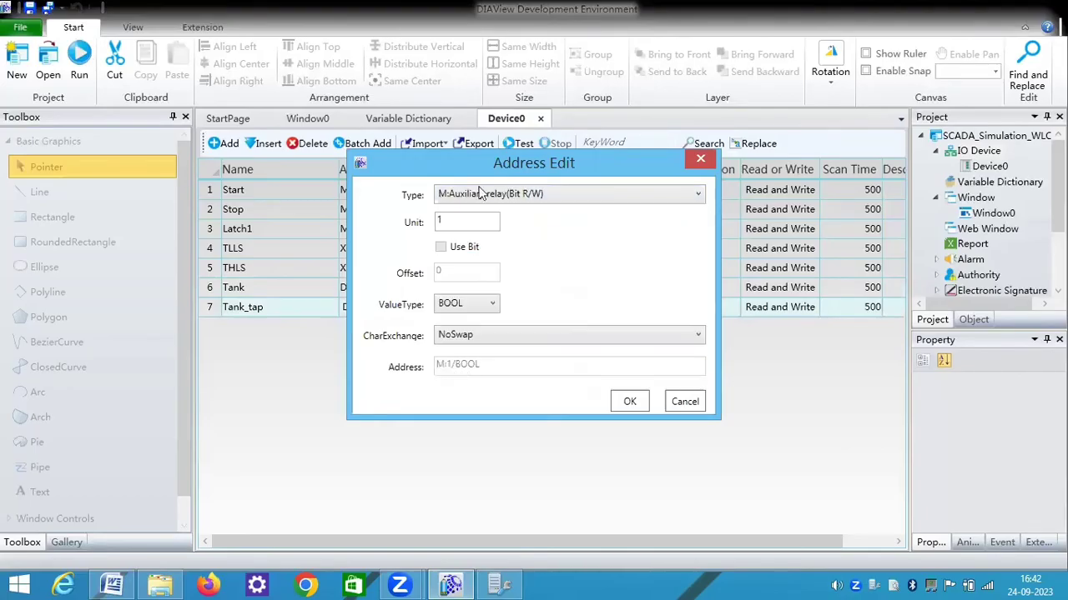
double_click(438, 223)
text(3)
click(631, 403)
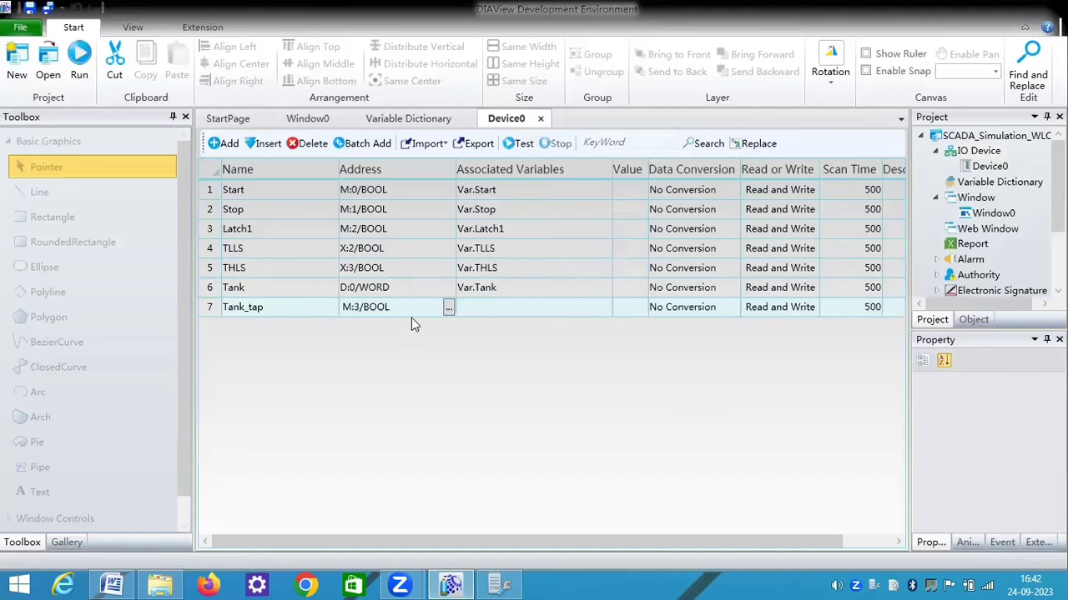
- Associate the Tank_tap address entry with the dictionary variable Tank_tap
click(606, 312)
click(606, 309)
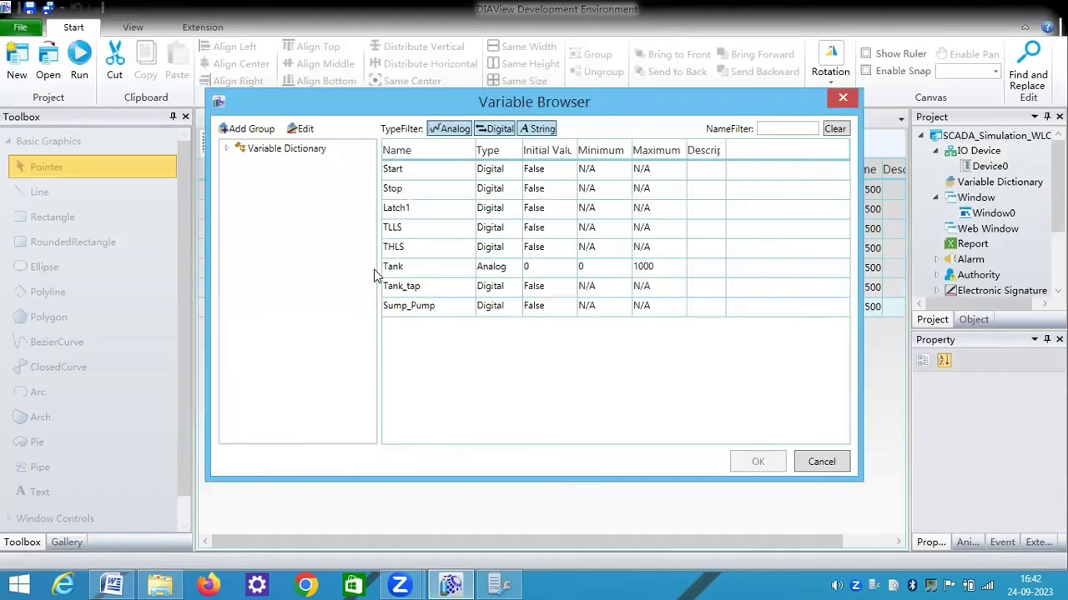
click(425, 287)
double_click(426, 287)
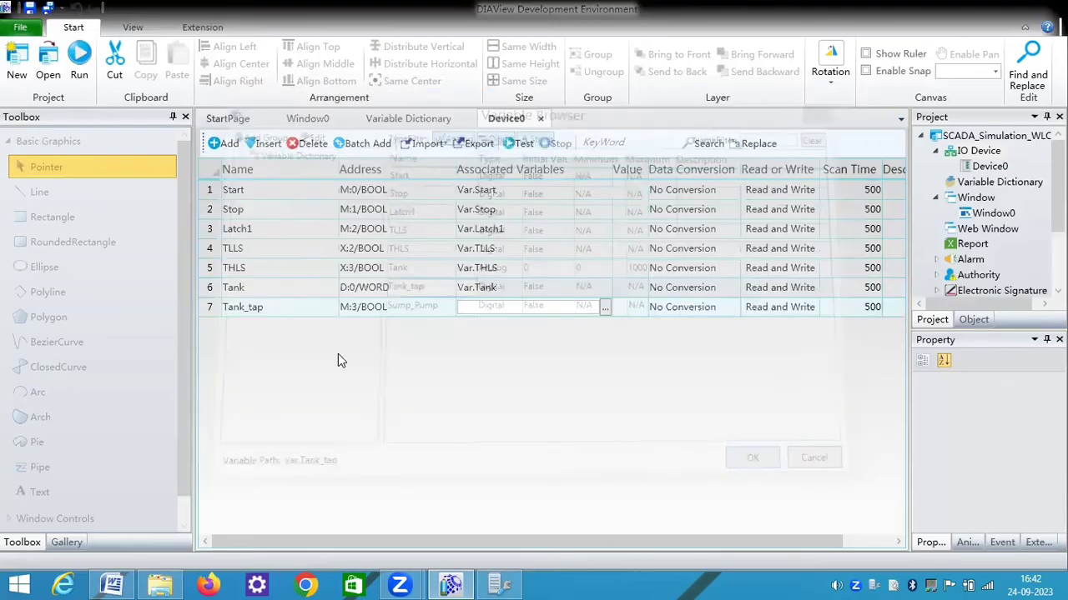
- Add an eighth Device0 address entry and name it Sump_Pump, copying the name from the variable dictionary
click(225, 143)
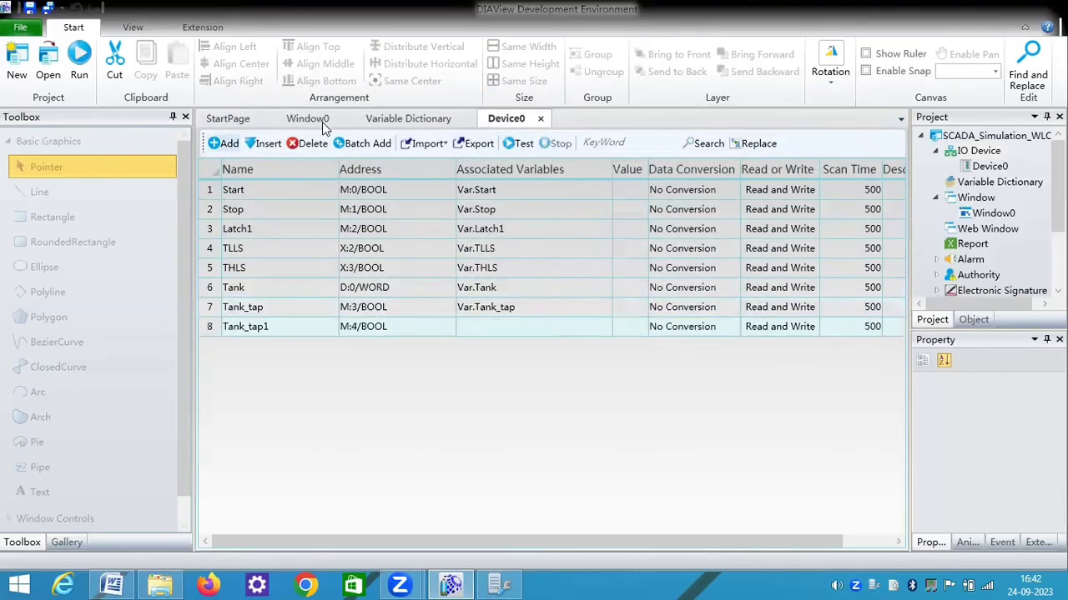
click(386, 119)
drag(283, 328, 223, 331)
key(ctrl+c)
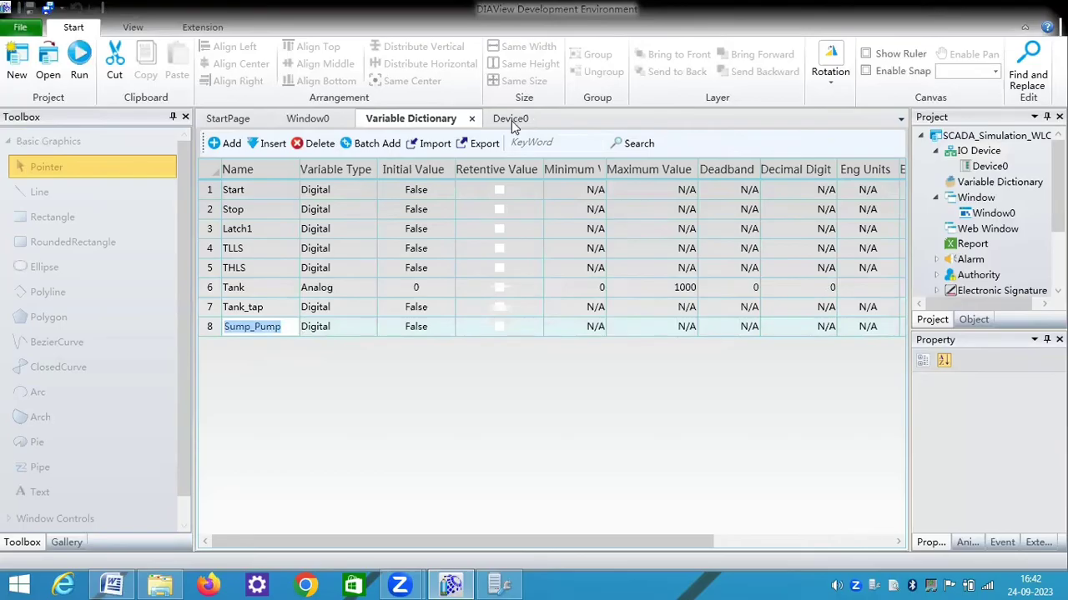
click(510, 120)
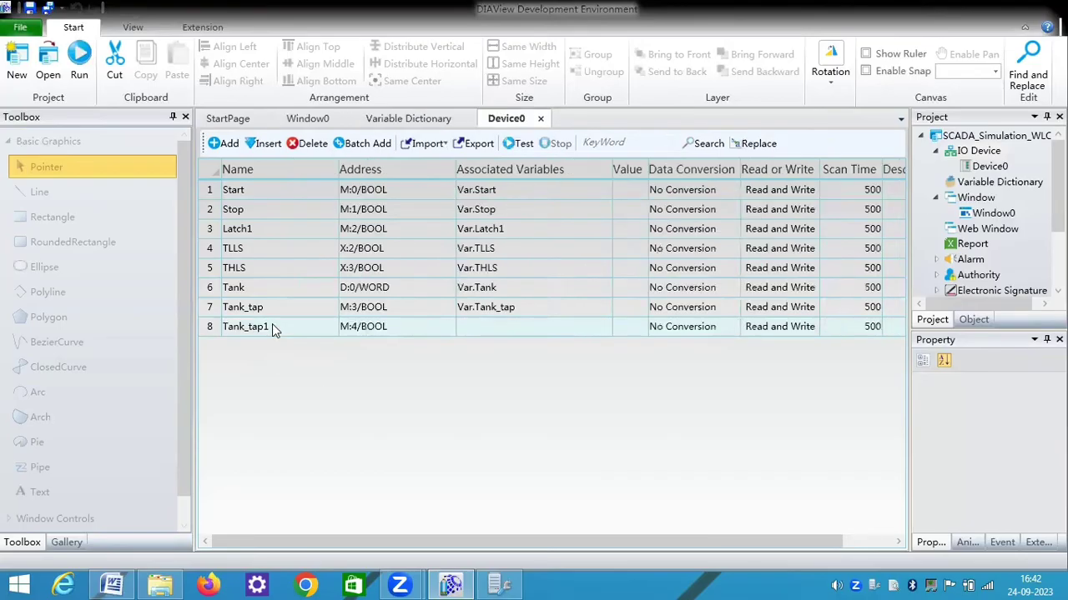
click(272, 325)
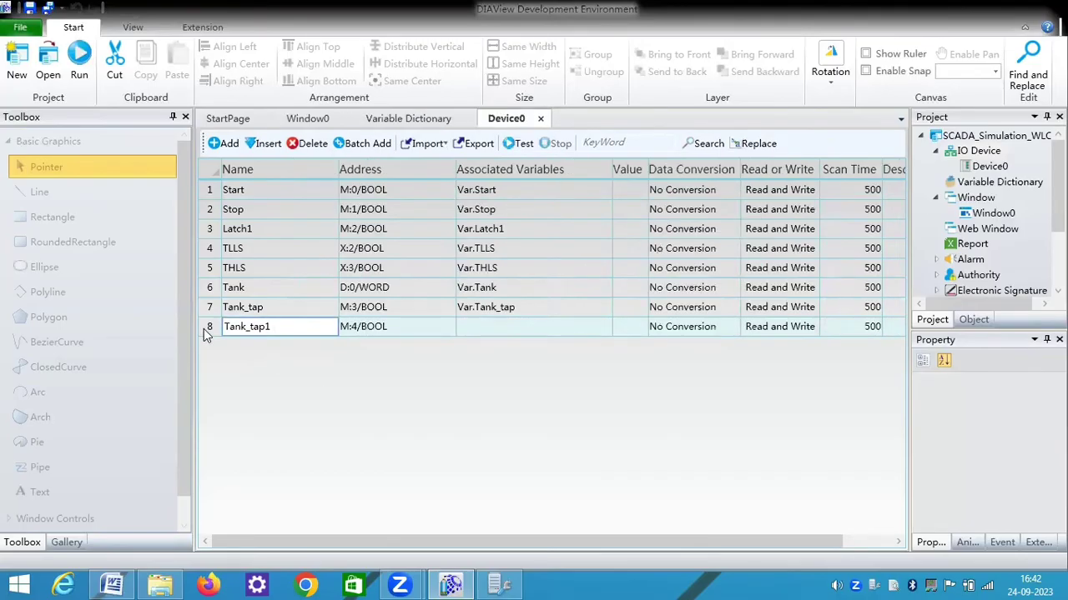
key(ctrl+a)
key(ctrl+v)
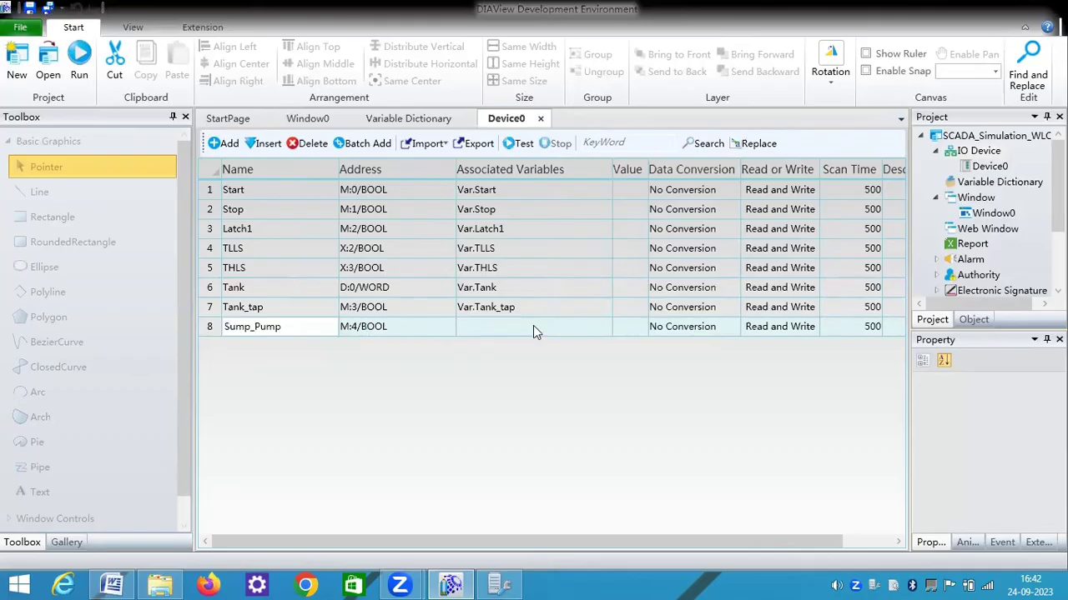
- Associate the Sump_Pump address entry with the dictionary variable Sump_Pump
click(605, 327)
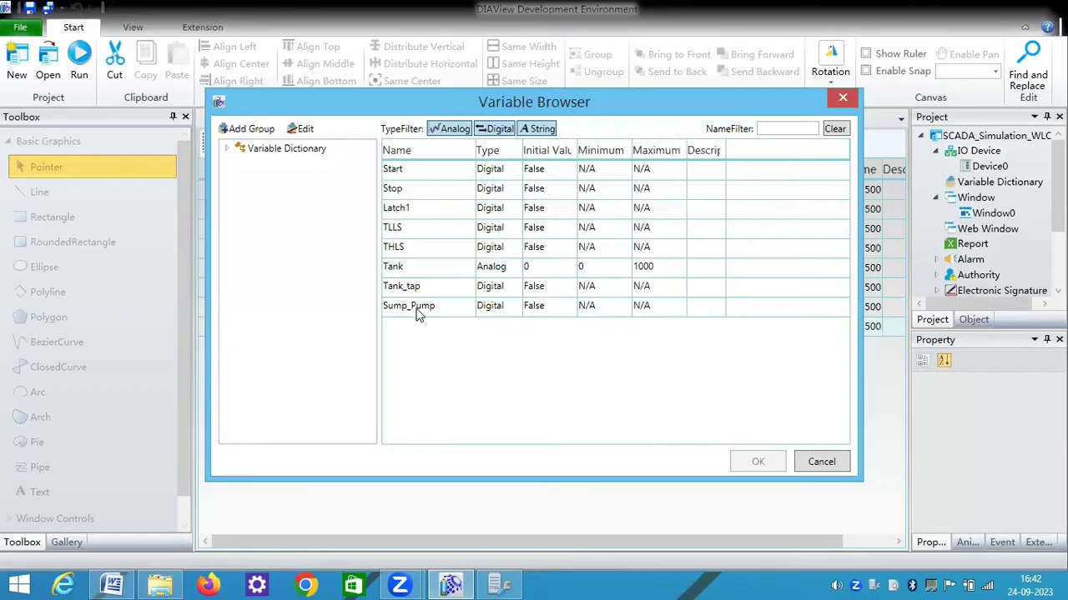
click(409, 306)
click(757, 461)
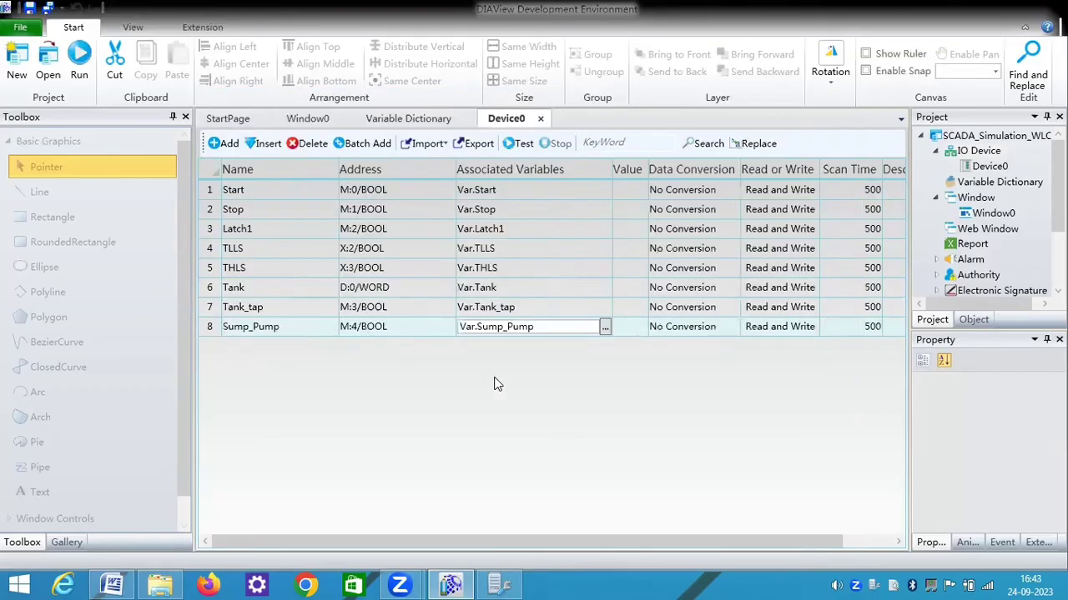
click(319, 125)
click(406, 122)
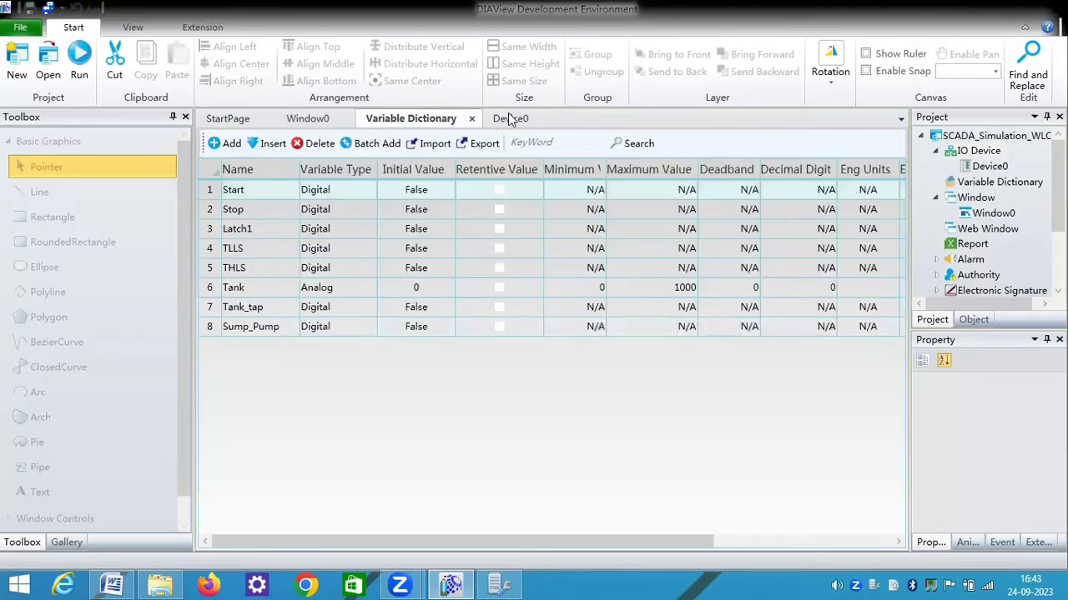
click(508, 119)
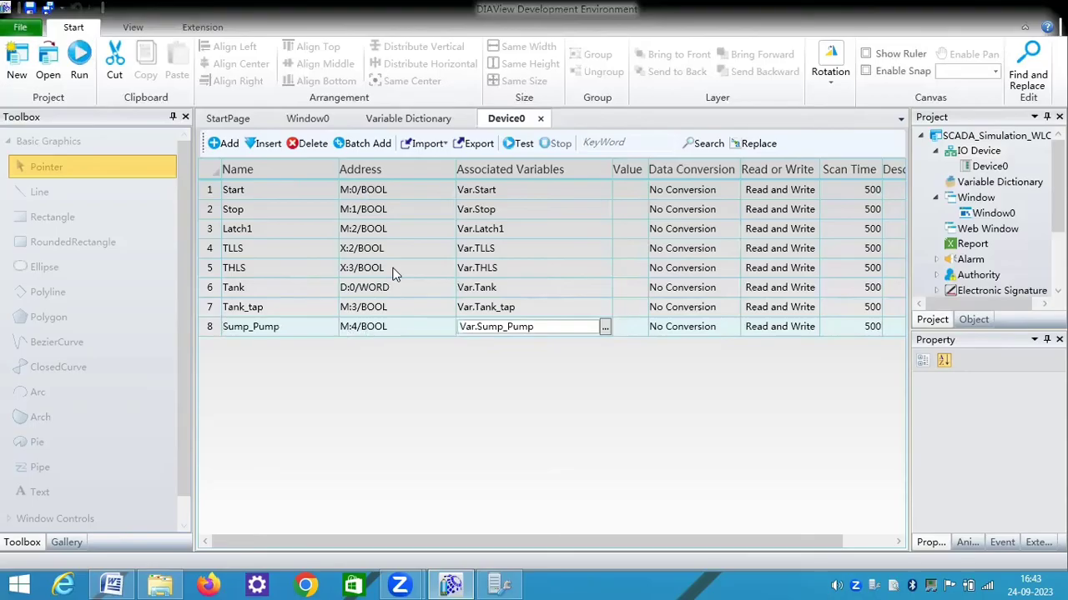
- In Window0, set the expression of the START button's Light-Brush animation to the dictionary variable Var.Start
click(309, 114)
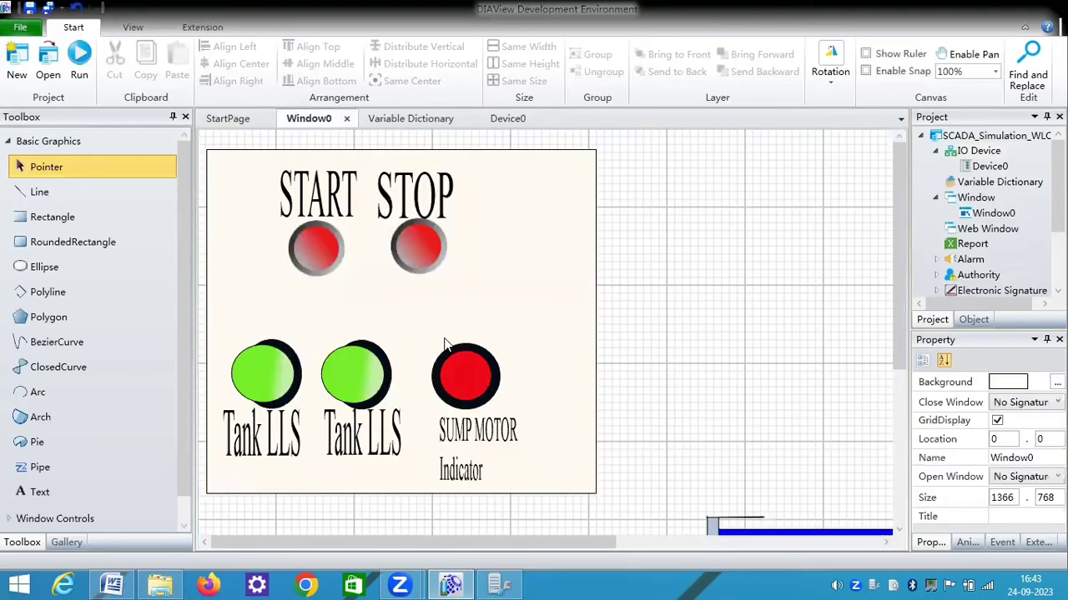
click(318, 252)
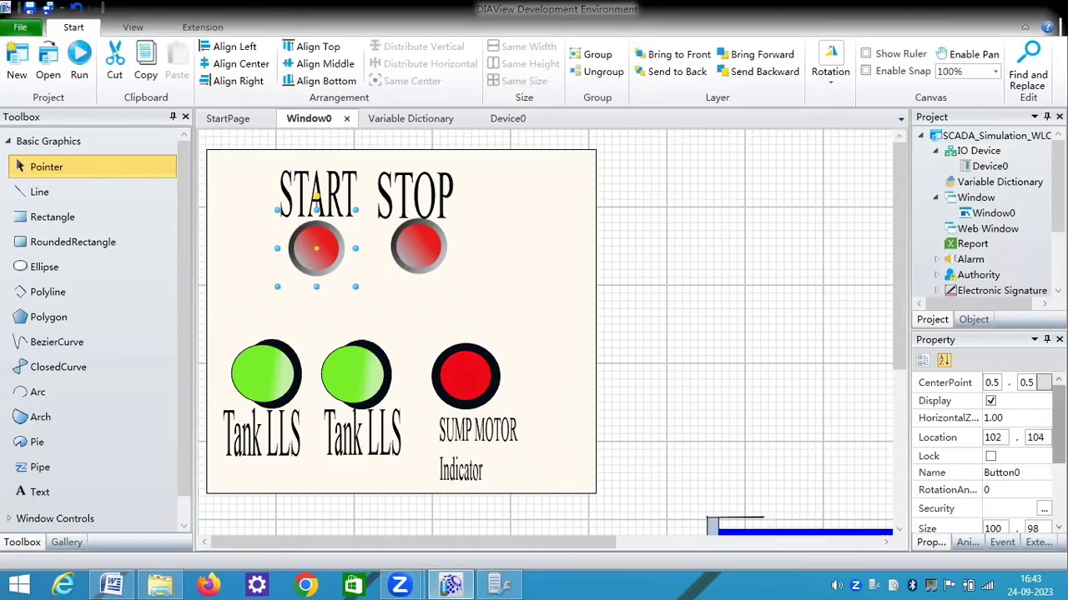
scroll(992, 525, down, 1)
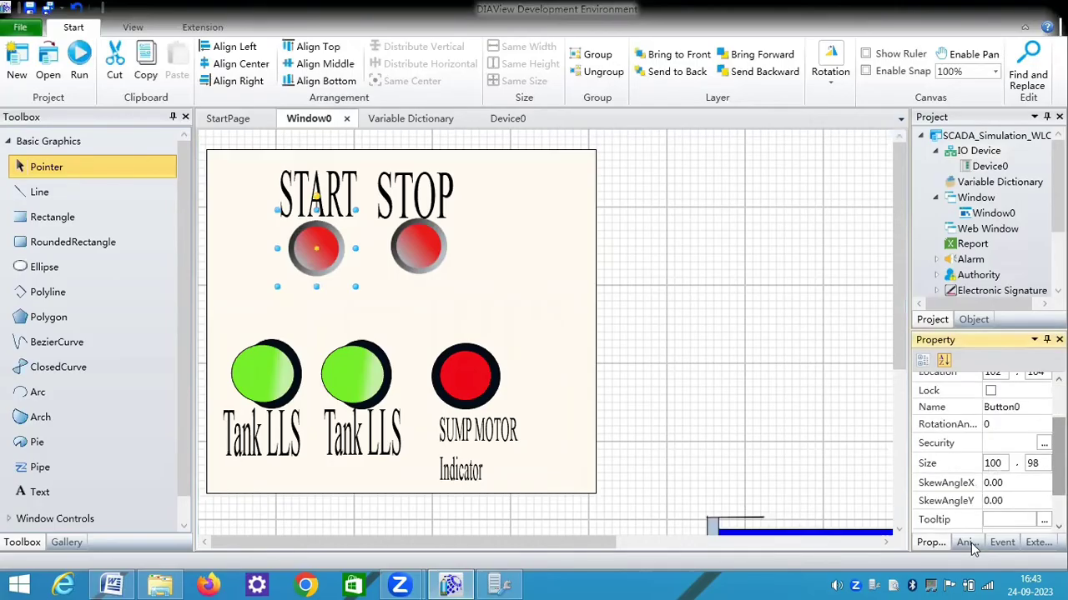
click(965, 543)
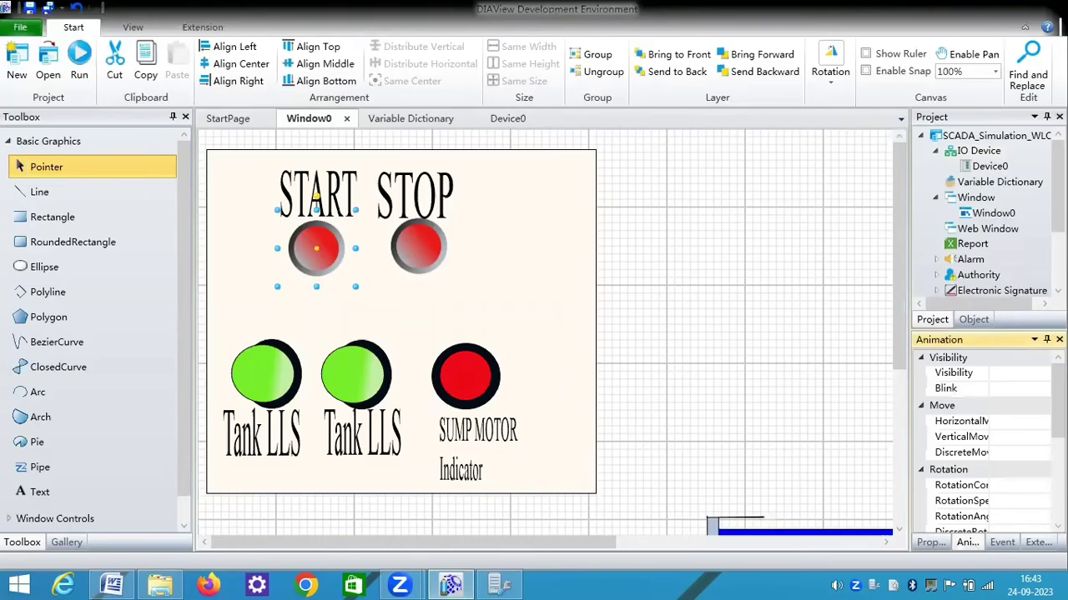
scroll(988, 442, down, 3)
scroll(988, 442, down, 1)
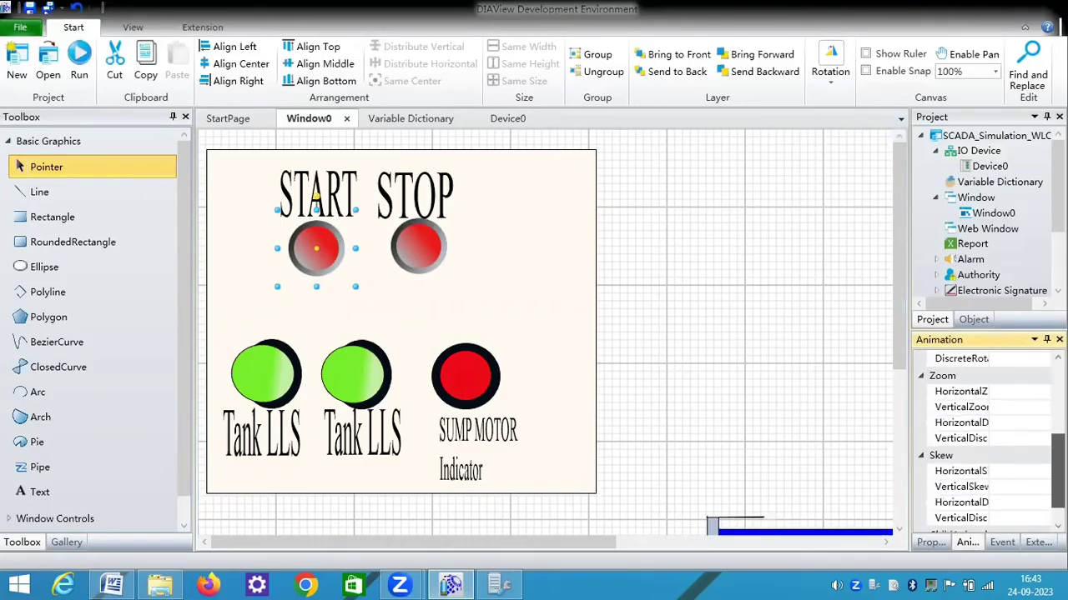
scroll(988, 442, down, 1)
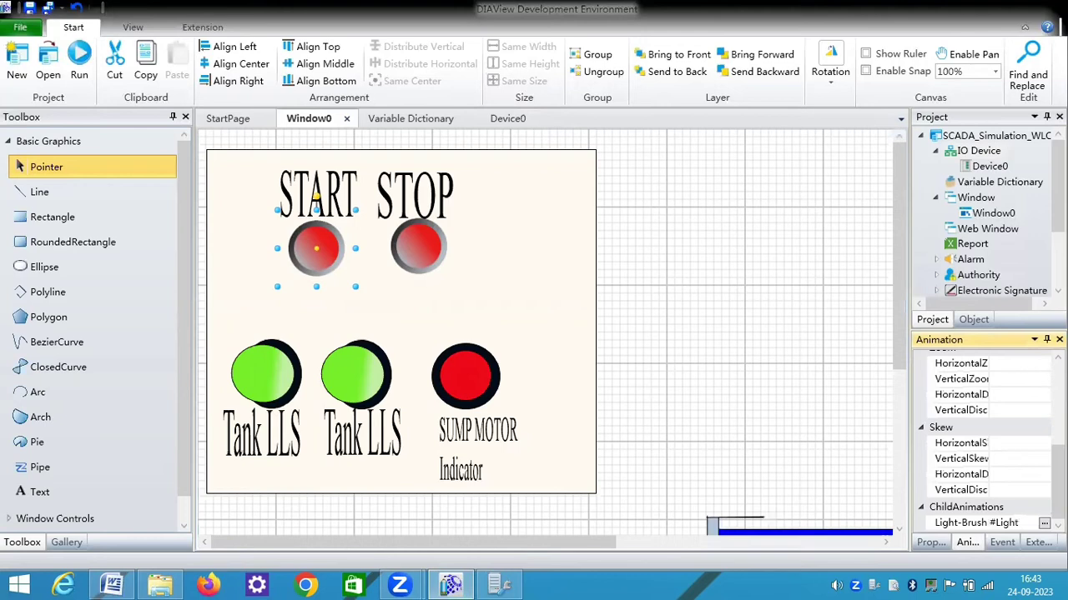
click(1044, 523)
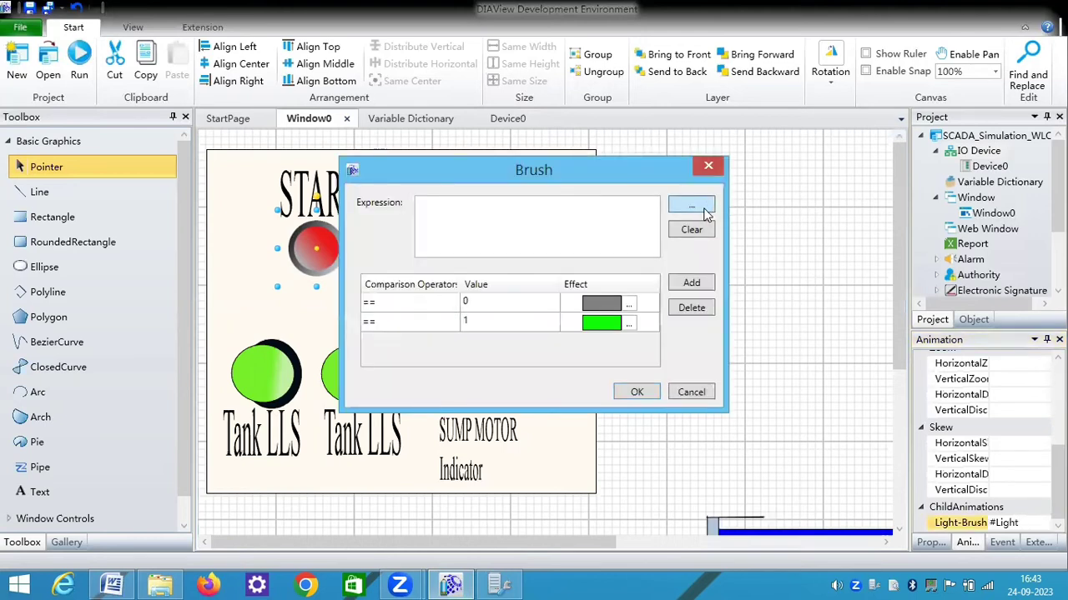
click(703, 210)
double_click(402, 91)
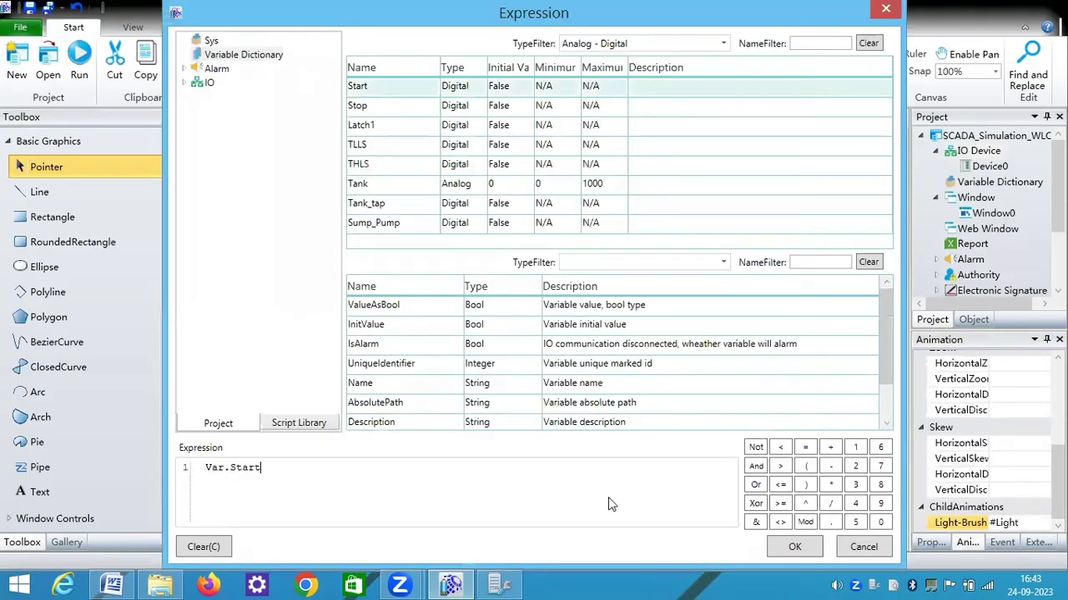
click(794, 547)
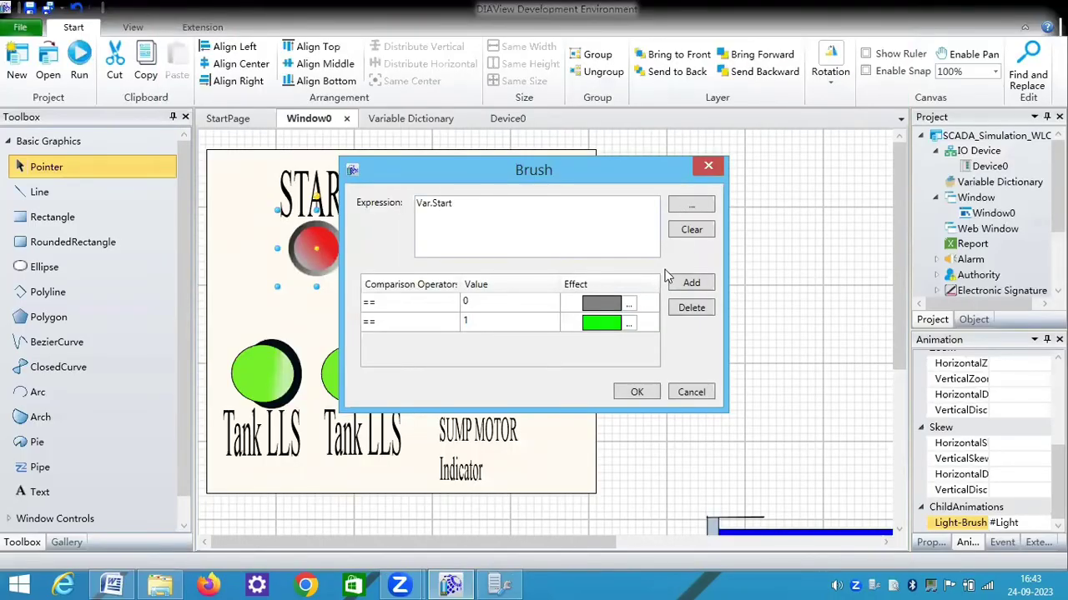
- Set the START button's brush colour for value 0 to the recently used light blue
click(628, 307)
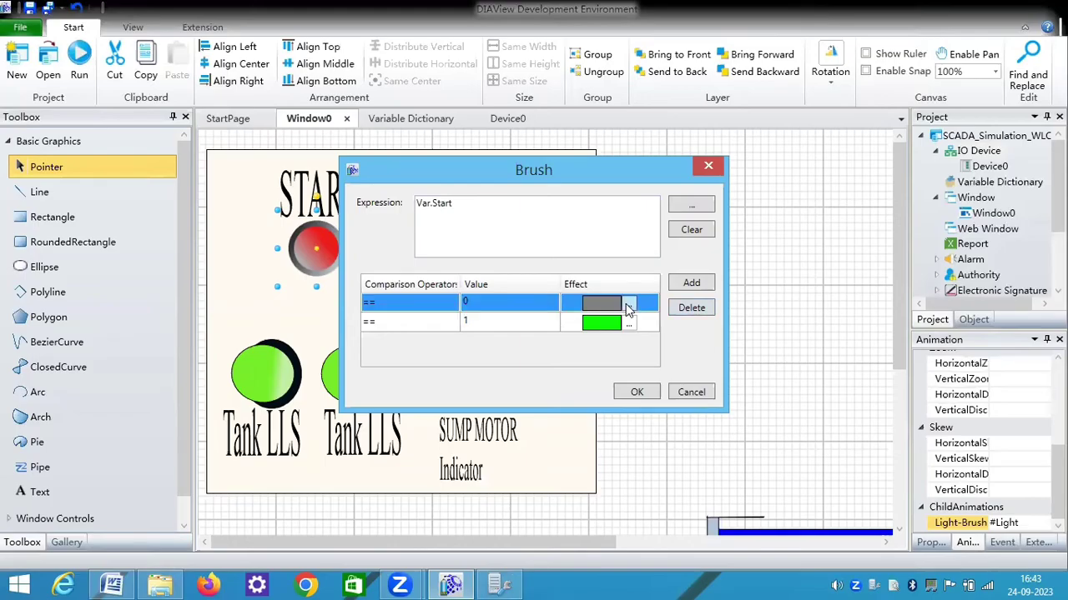
click(628, 307)
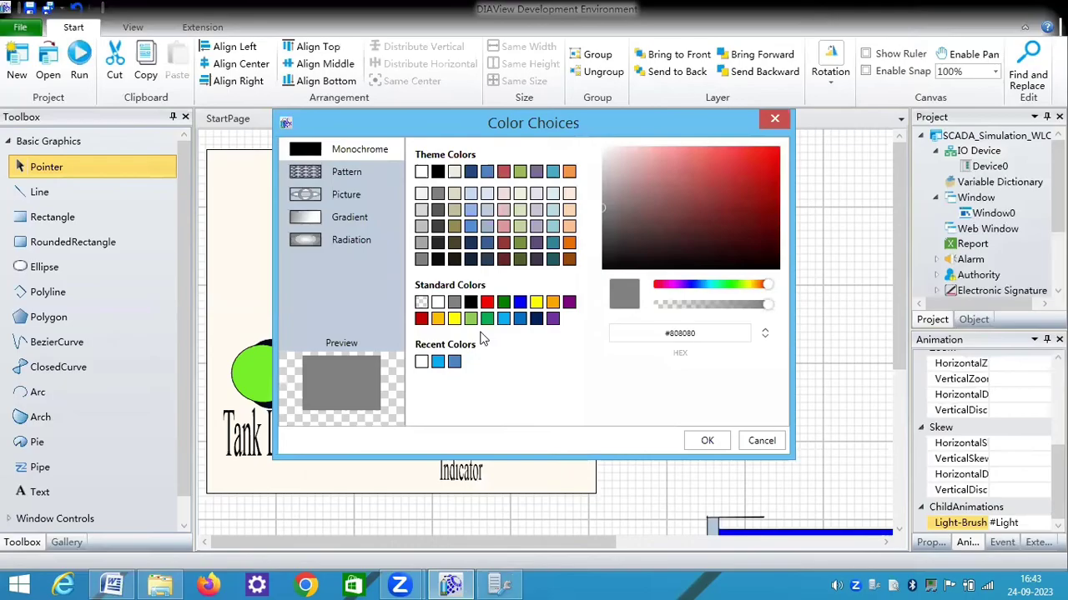
click(438, 361)
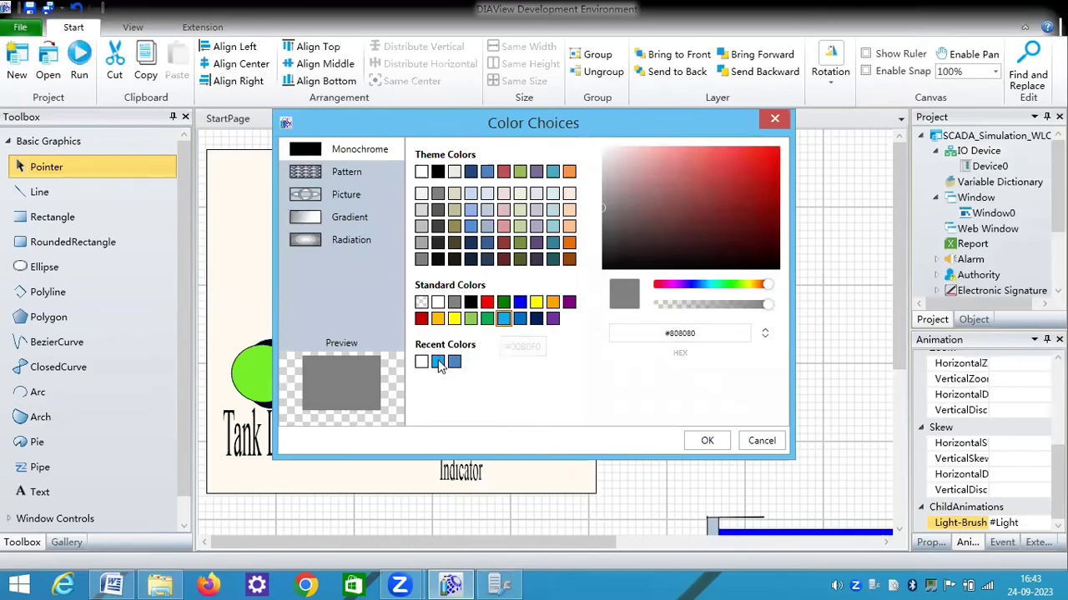
click(722, 444)
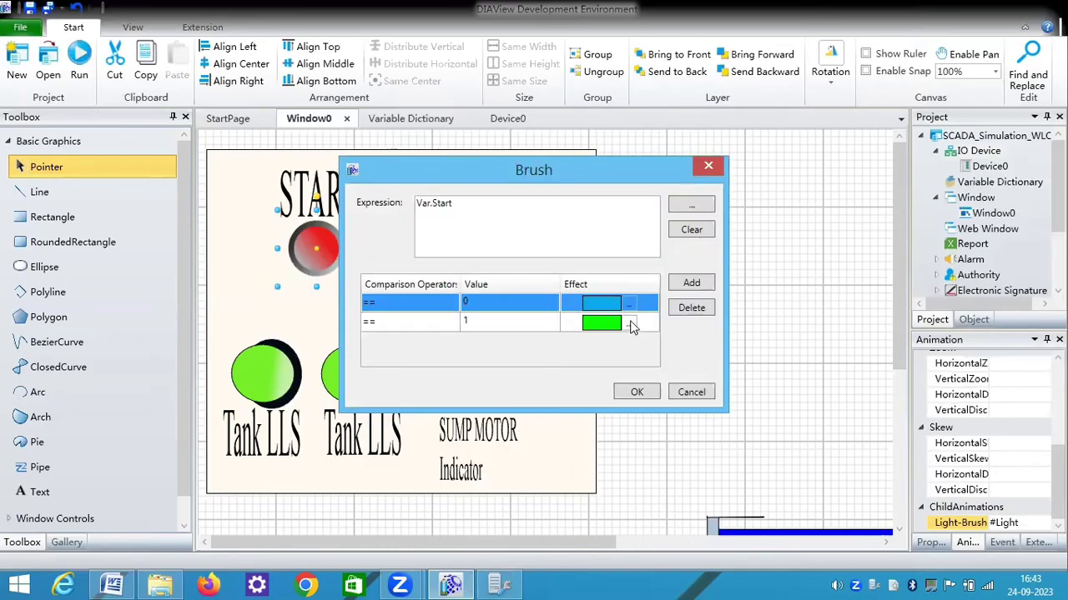
- Set the START button's brush colour for value 1 to the same light blue and apply the brush animation
click(632, 326)
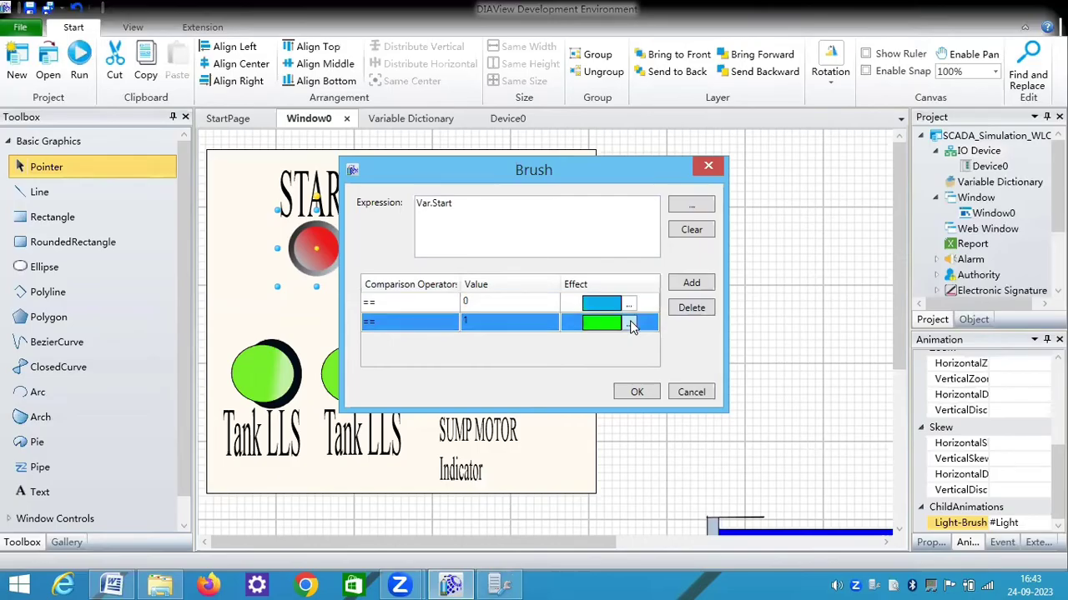
click(631, 326)
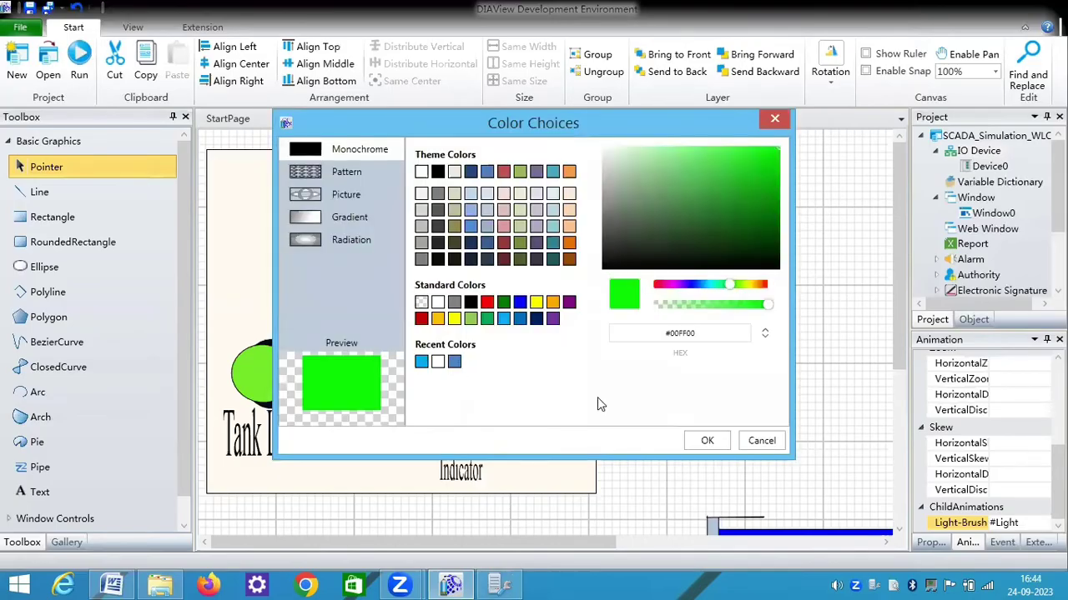
click(705, 443)
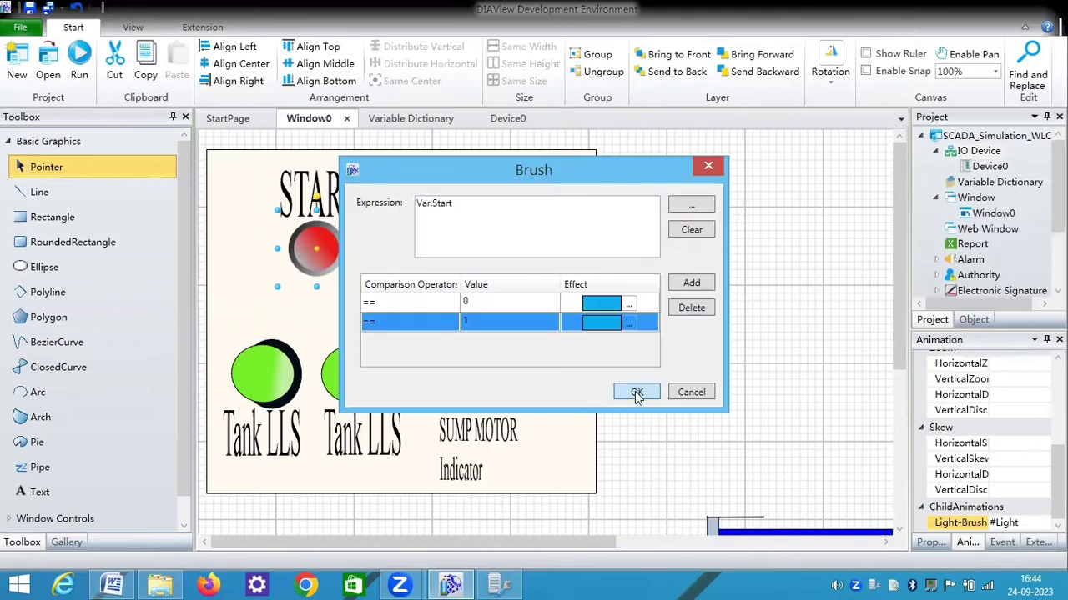
click(635, 391)
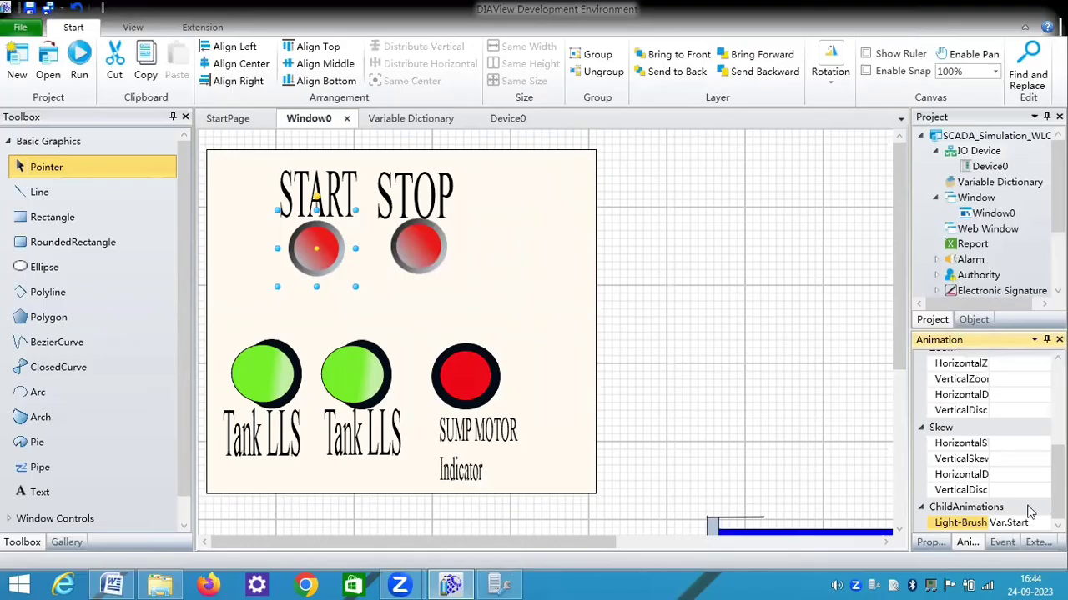
- Insert the variable Var.Start before the 'Digital' comment in the START button's left-button-down event script
click(1000, 543)
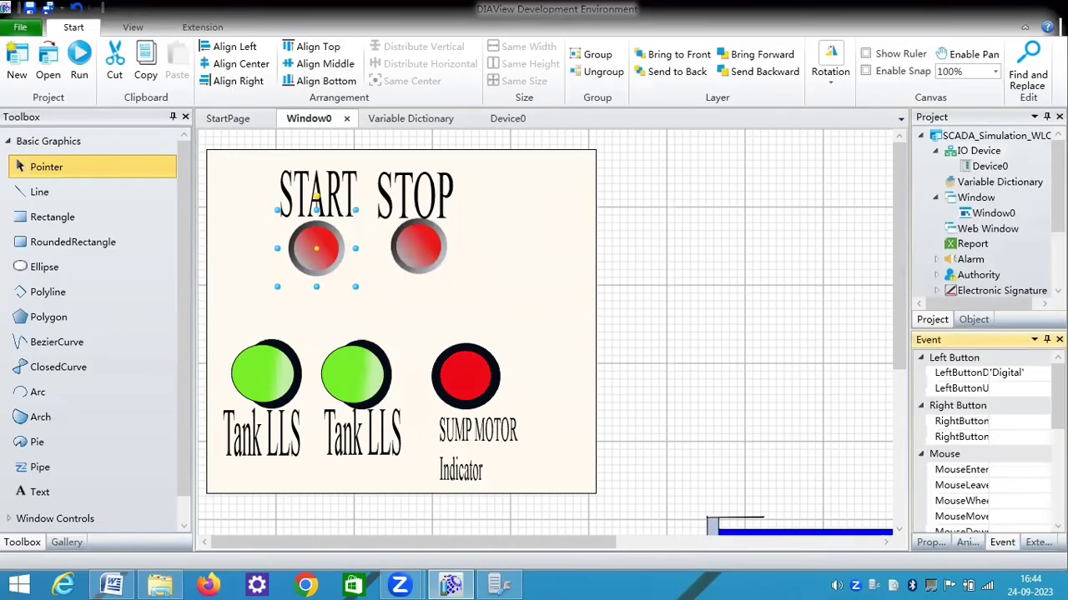
click(1037, 379)
click(1044, 374)
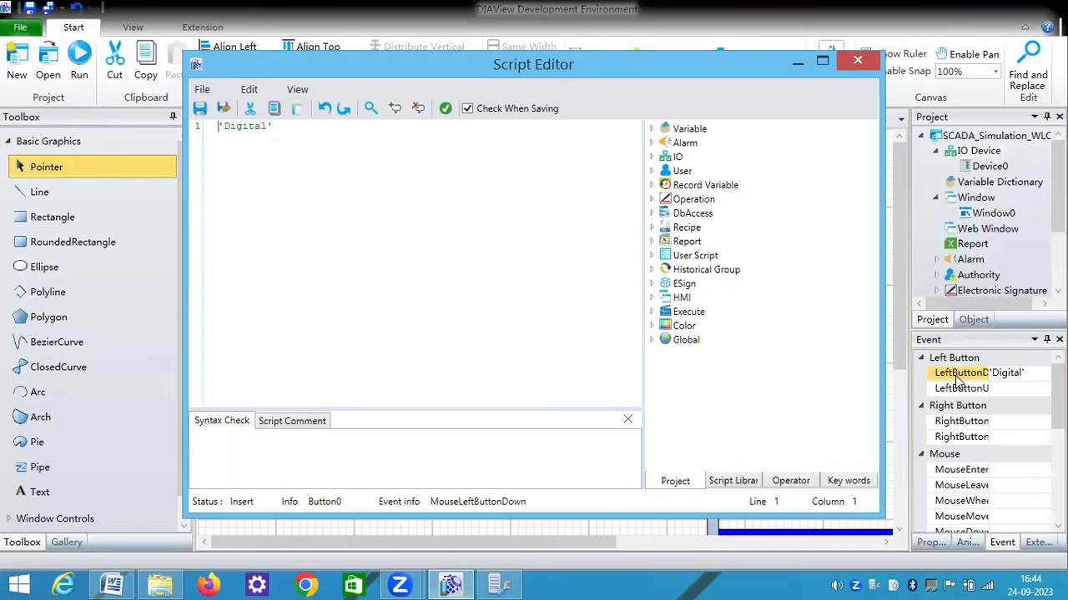
click(651, 129)
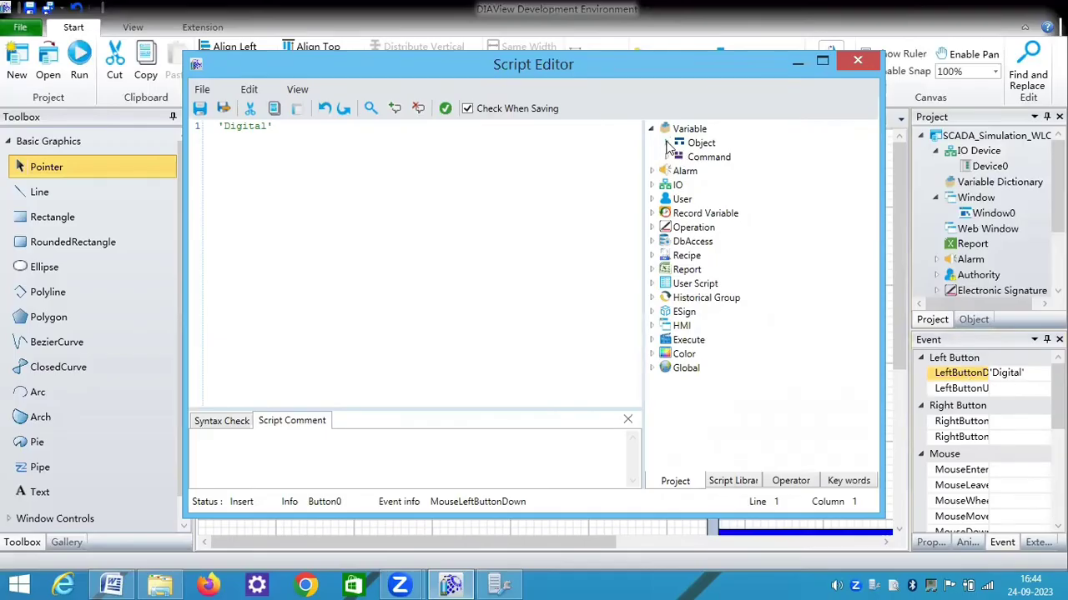
click(668, 144)
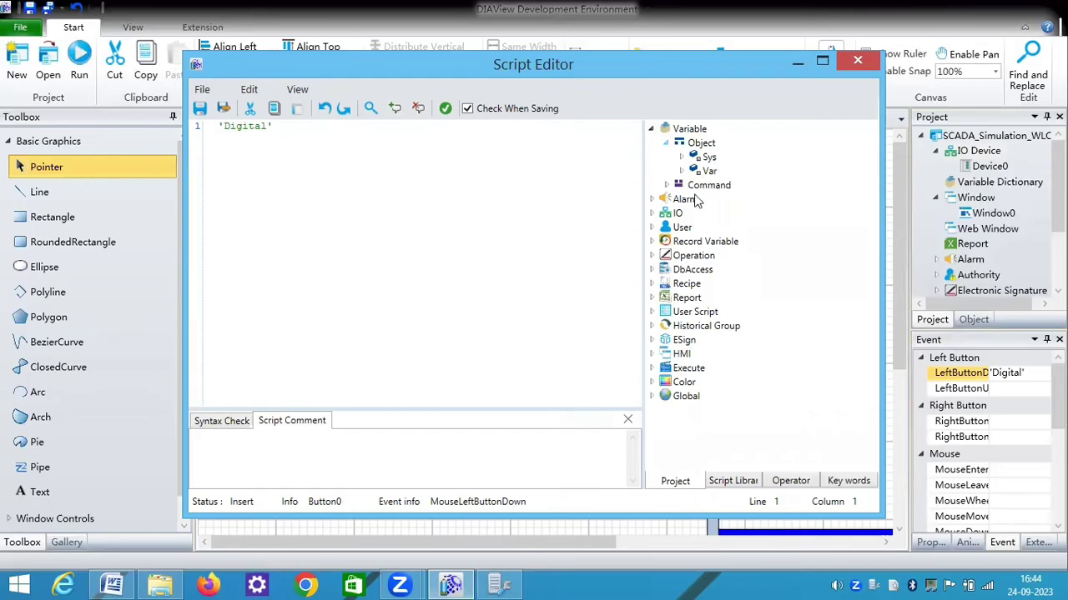
double_click(709, 171)
double_click(715, 187)
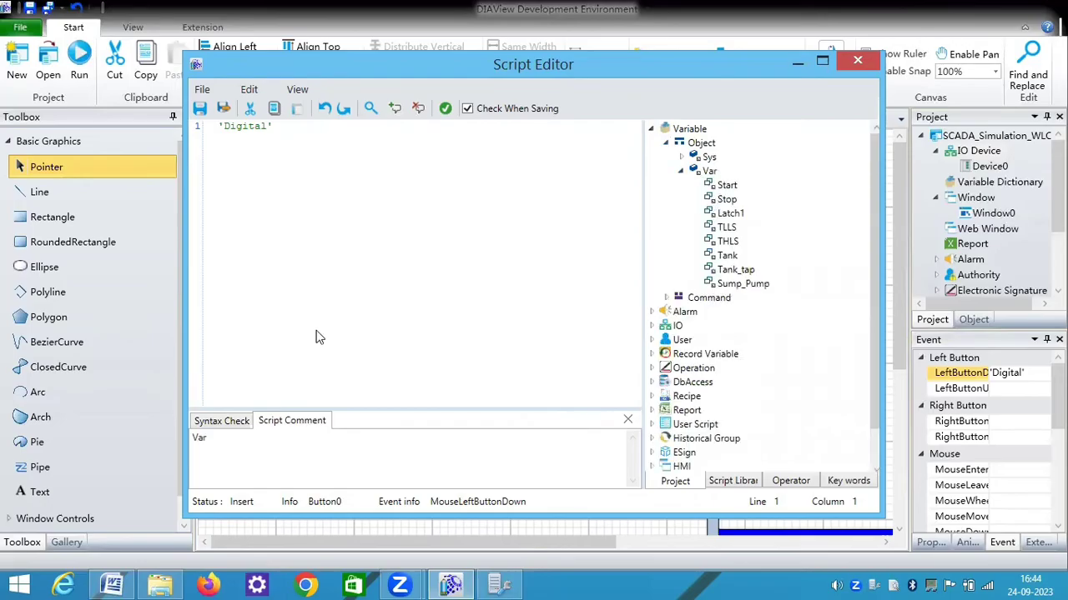
- Complete the left-button-down statement as Var.Start=True, then save the script and exit the editor
text(=)
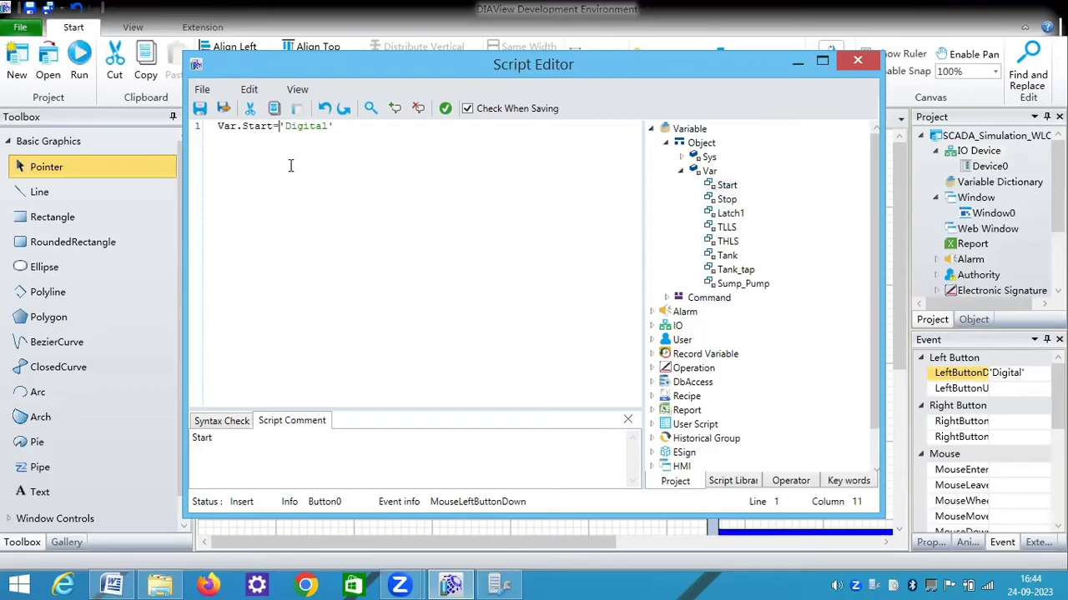
text(Tr)
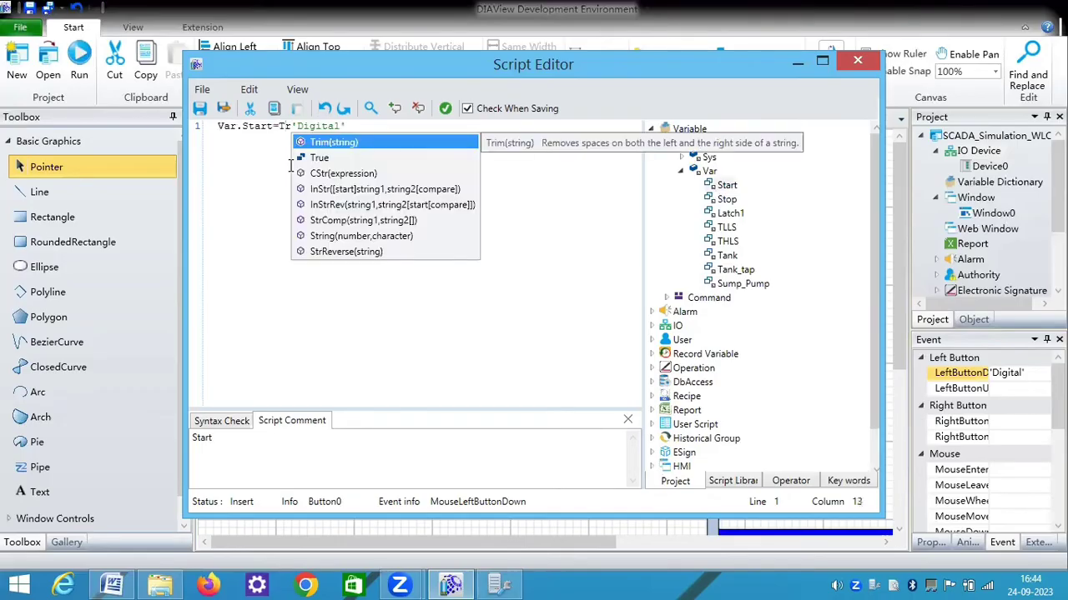
key(Down)
key(Return)
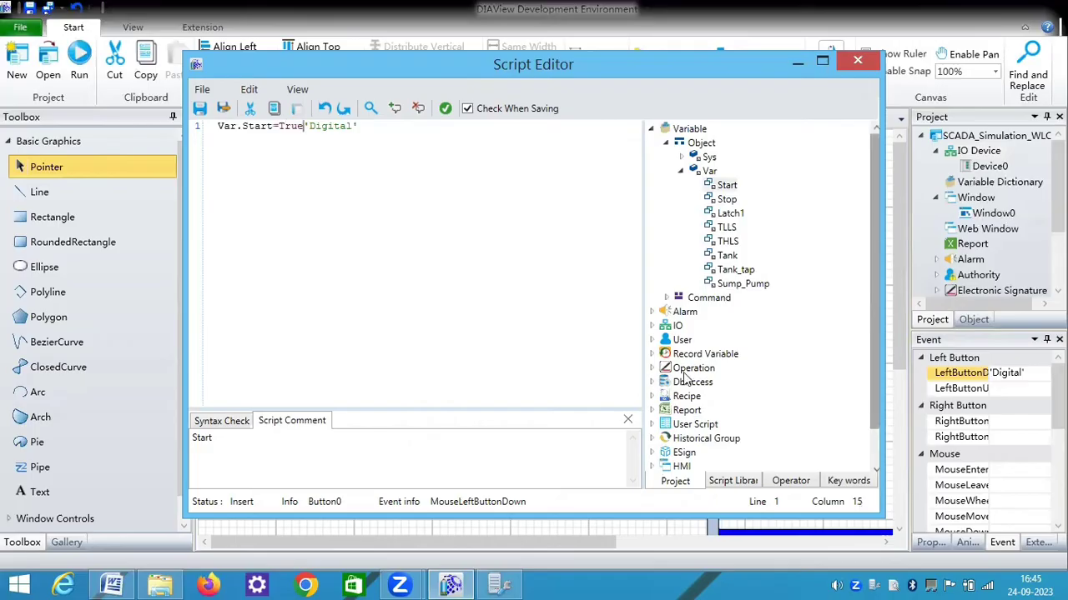
click(198, 114)
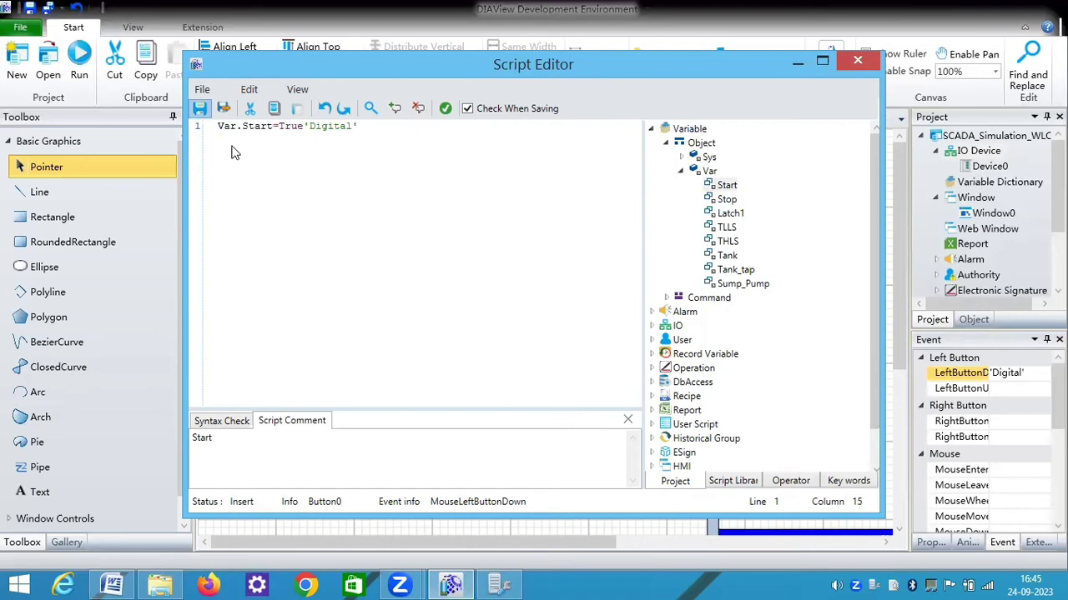
click(224, 110)
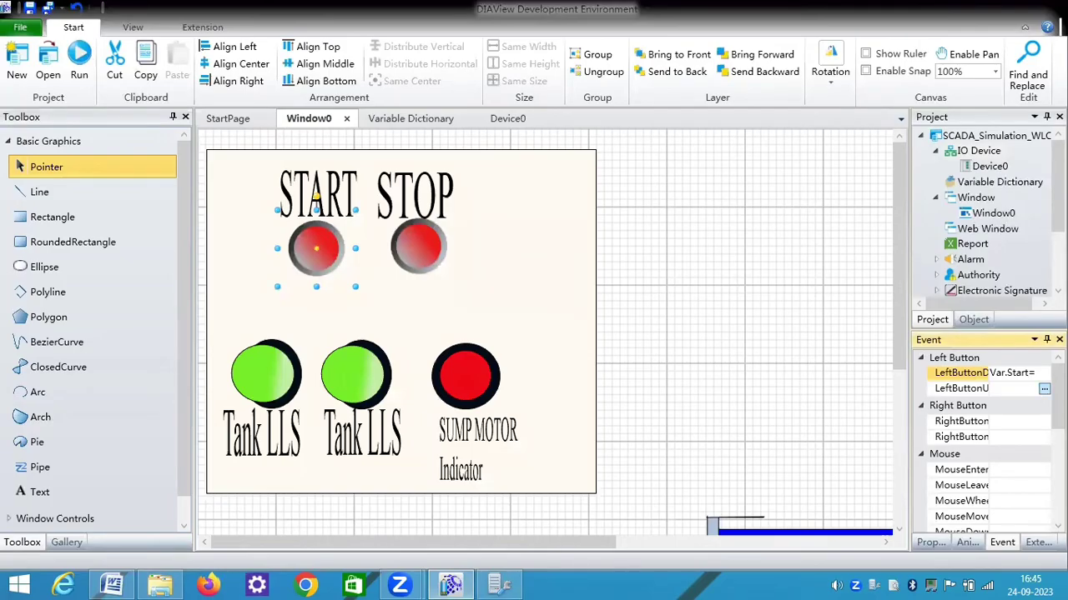
- Insert the variable Var.Start in the START button's left-button-up event script
click(962, 388)
click(1045, 388)
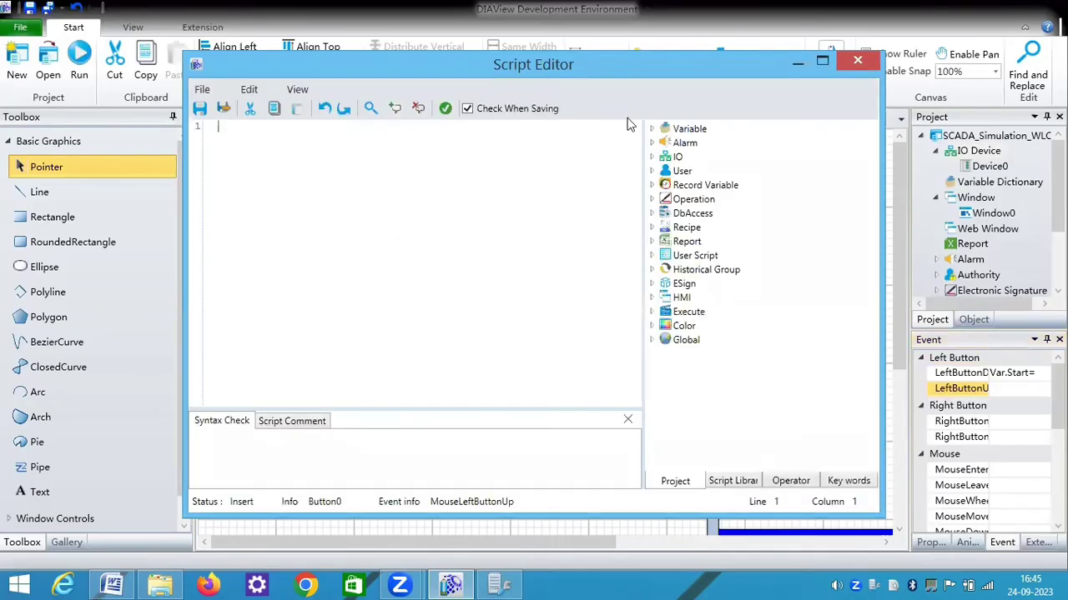
click(653, 130)
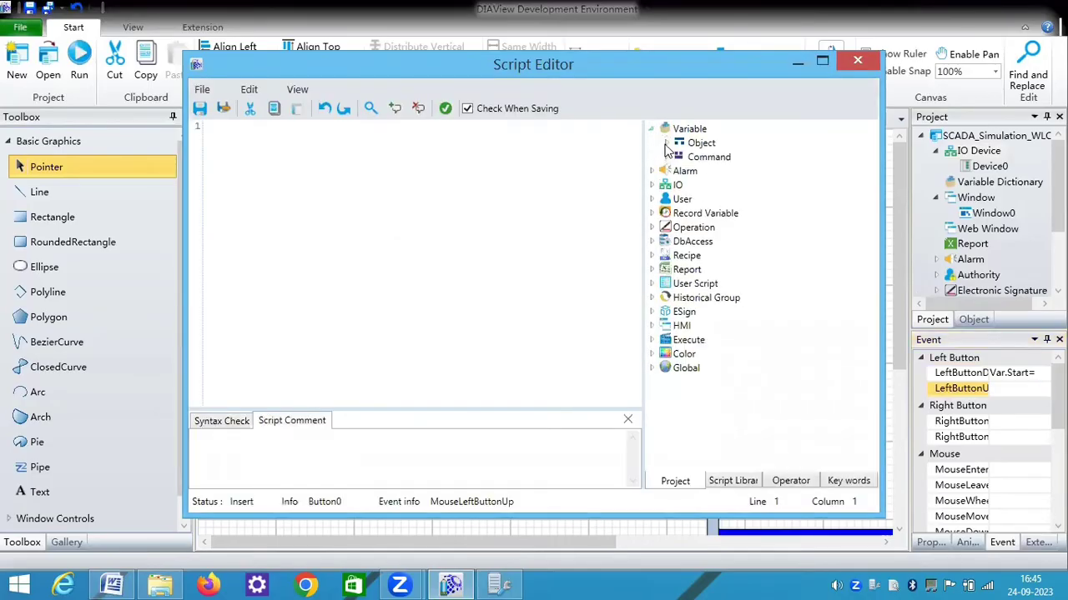
click(666, 143)
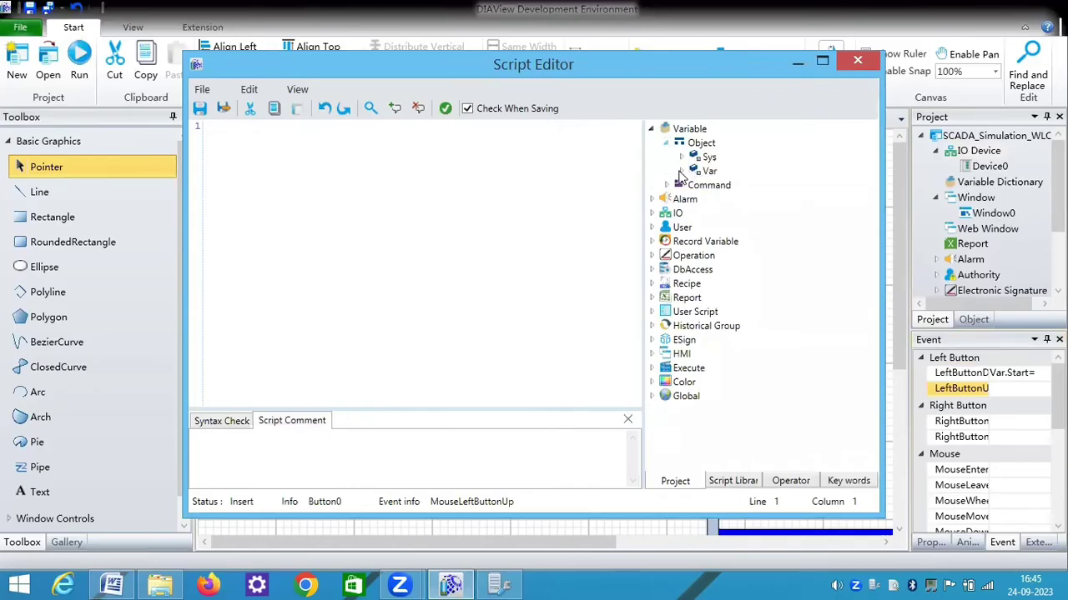
click(681, 171)
double_click(719, 186)
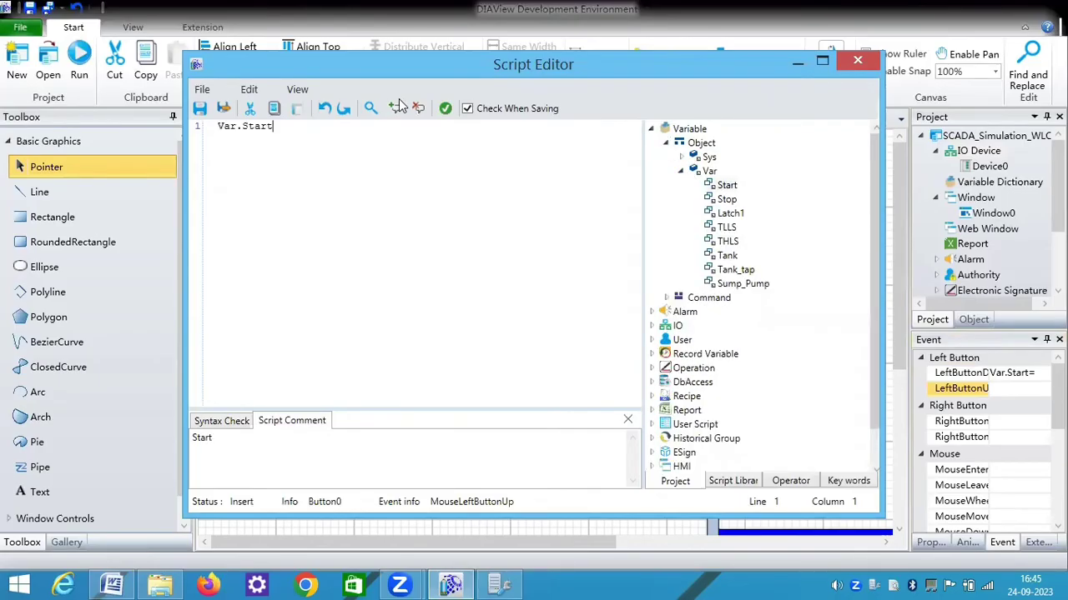
- Complete the START button's left-button-up statement as Var.Start=False, then save the script and exit the editor
text(=)
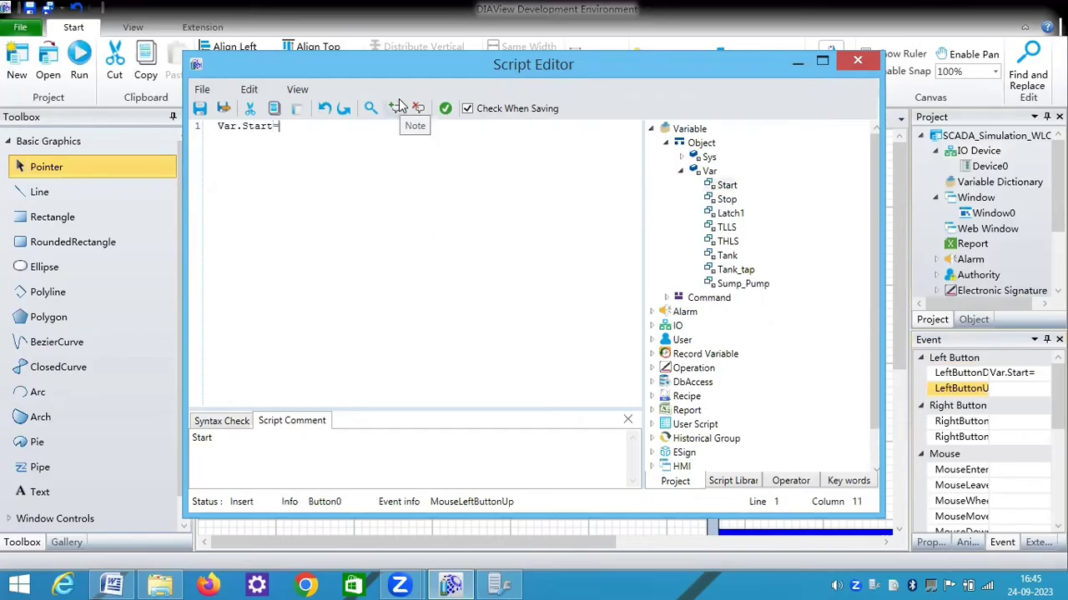
text(F)
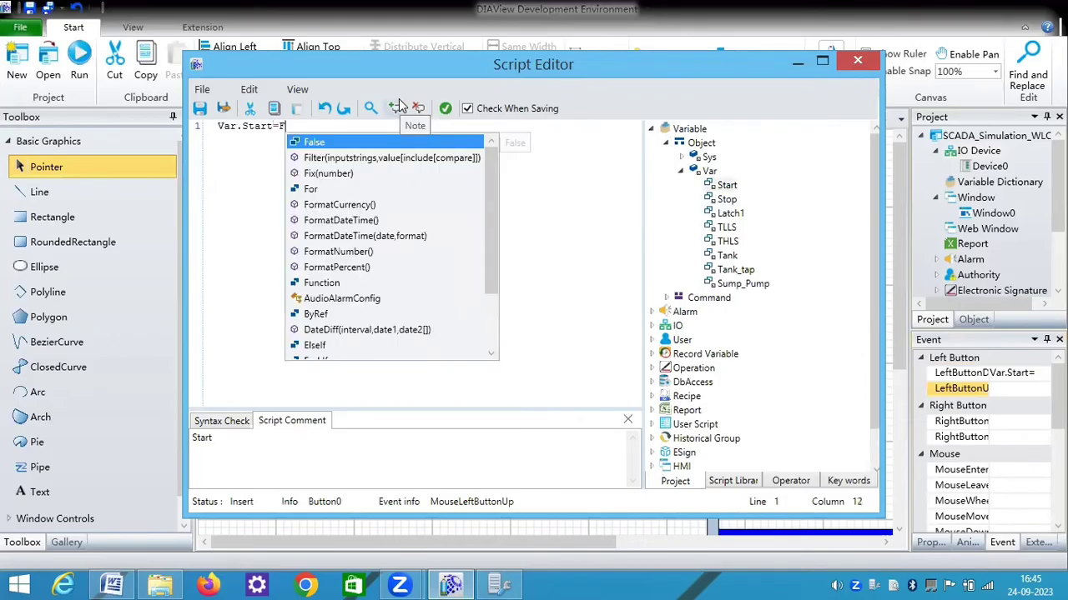
key(Return)
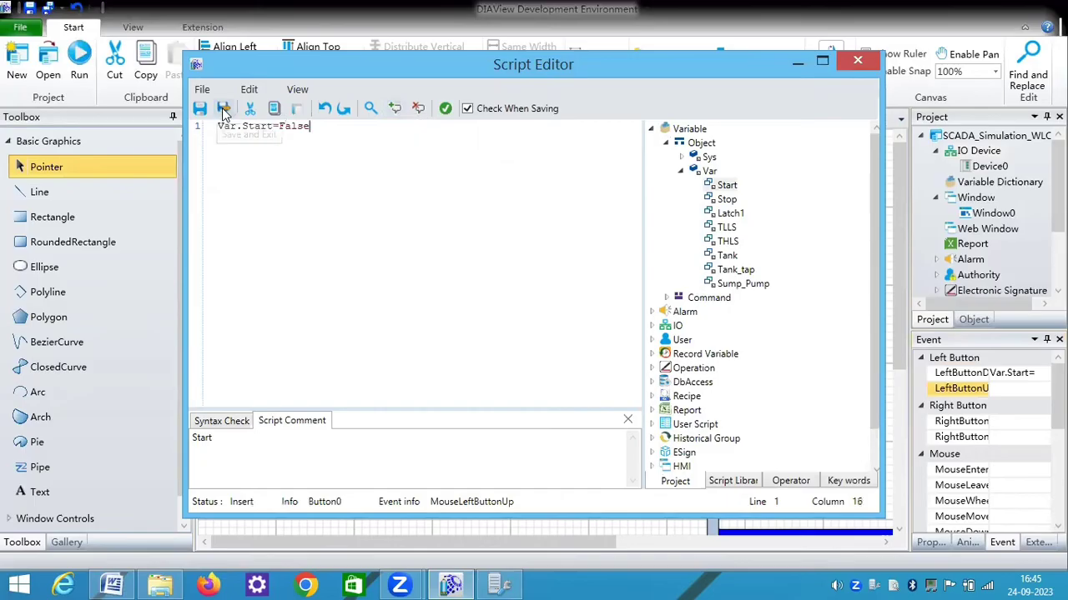
click(223, 110)
- Insert the variable Var.Stop before the 'Digital' comment in the STOP button's left-button-down event script
mouse_move(1003, 379)
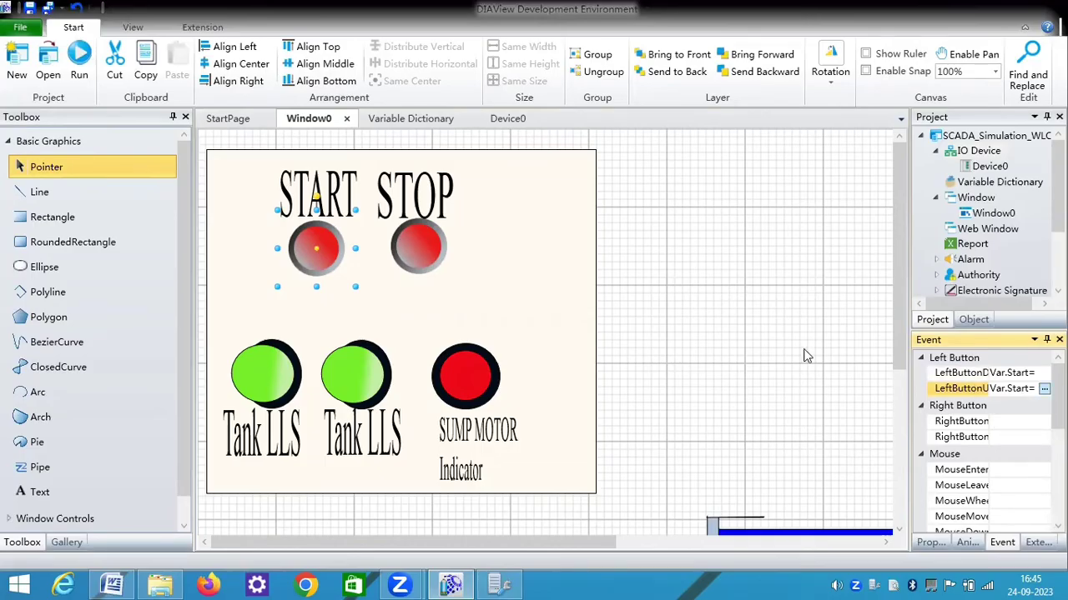
click(414, 244)
click(1039, 375)
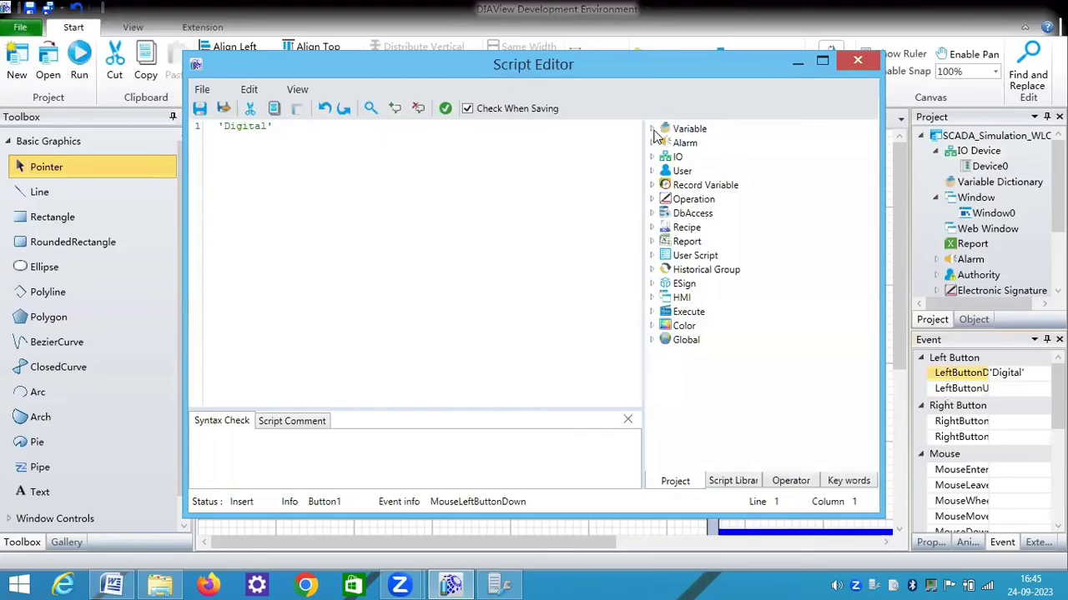
click(651, 129)
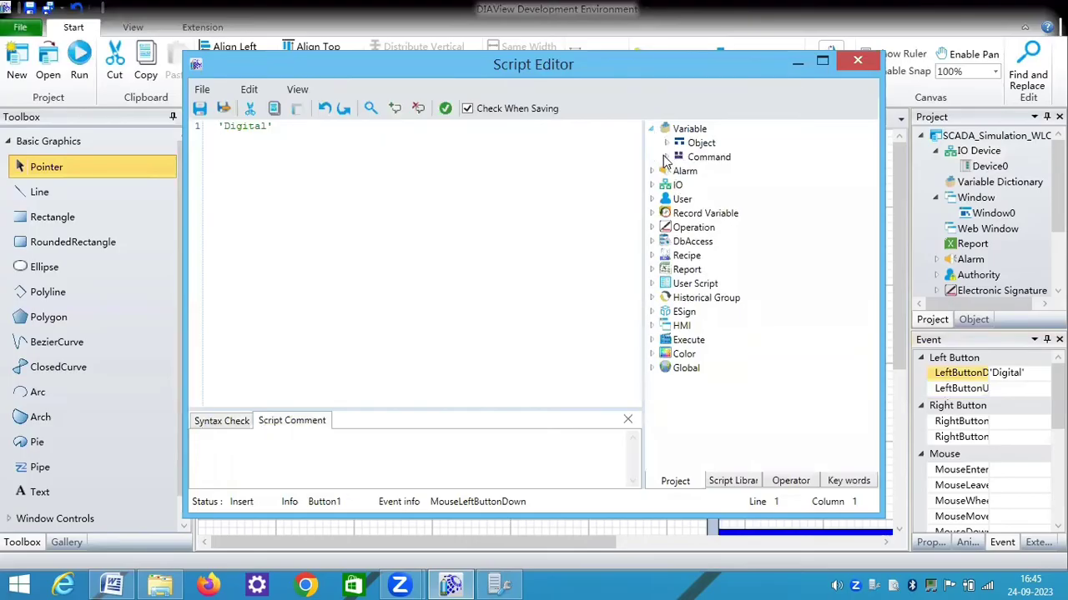
click(665, 144)
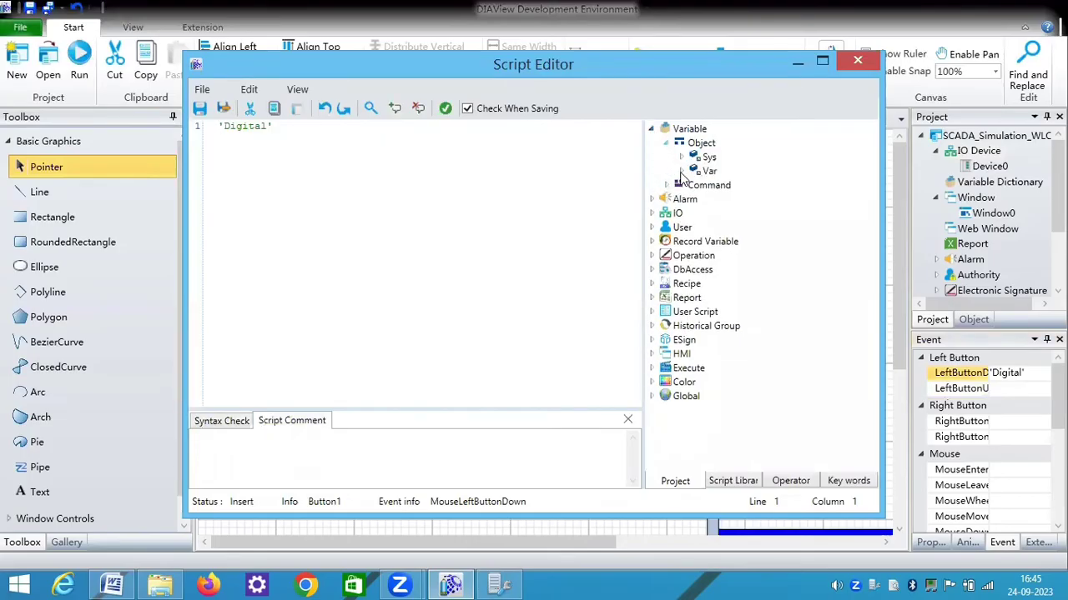
click(680, 171)
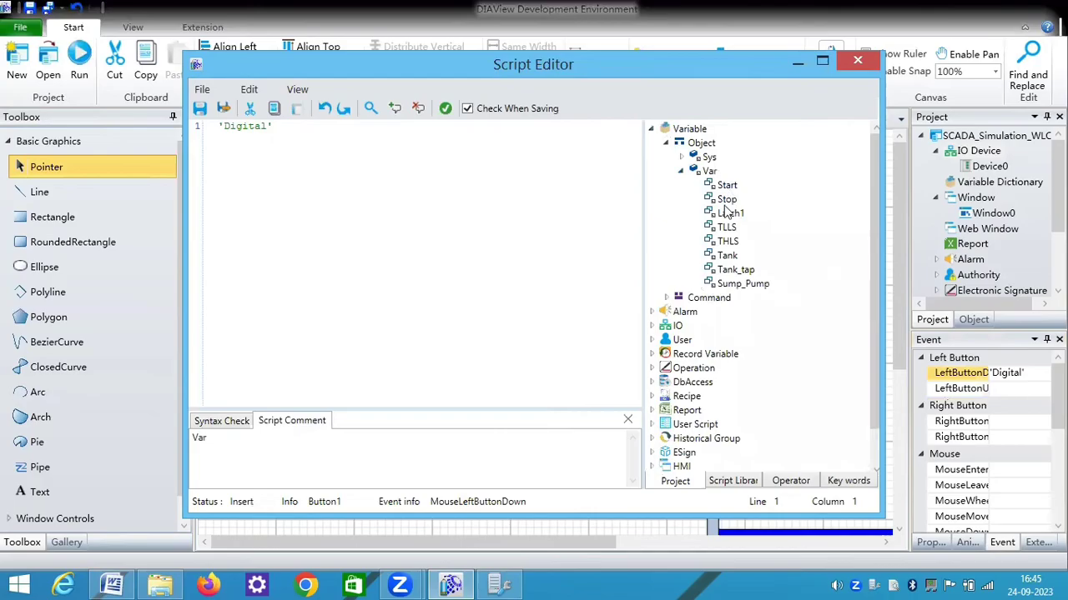
click(724, 201)
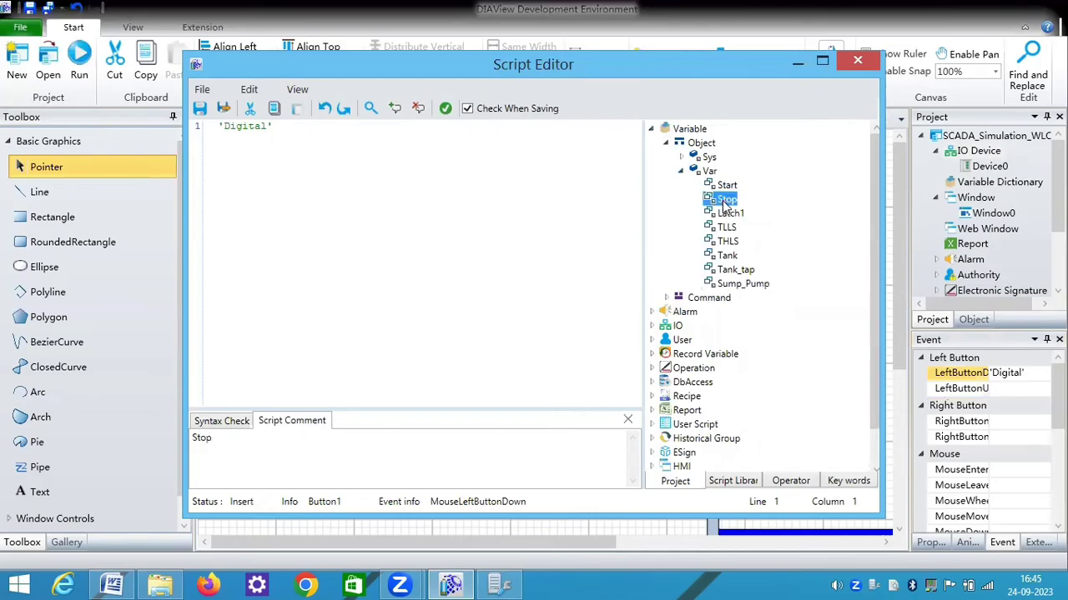
double_click(725, 201)
- Complete the STOP button's left-button-down statement as Var.Stop=True, then save the script and exit the editor
text(=T)
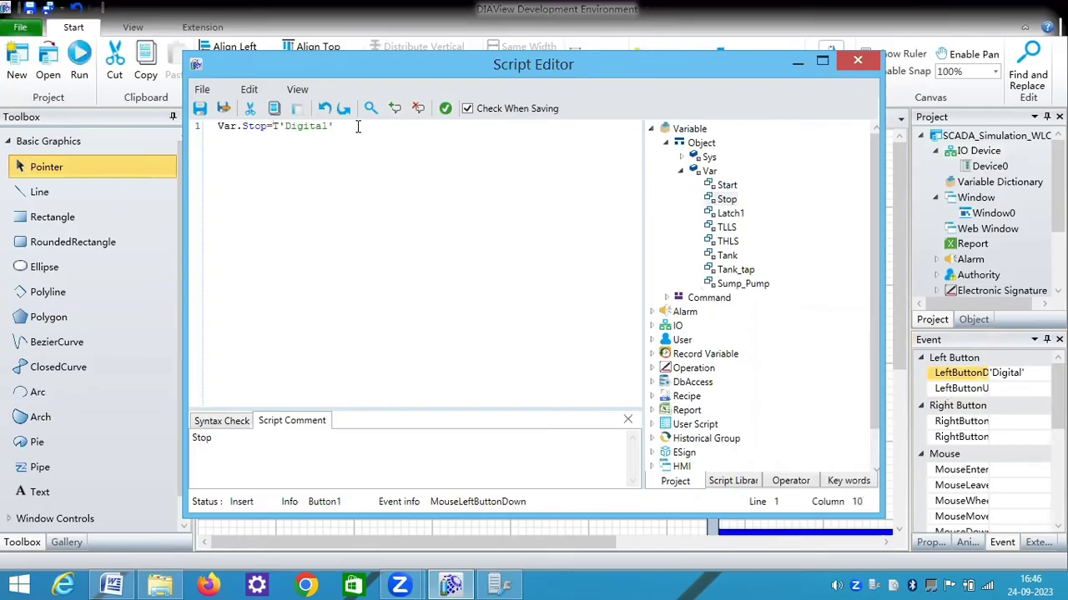
text(rue)
key(Return)
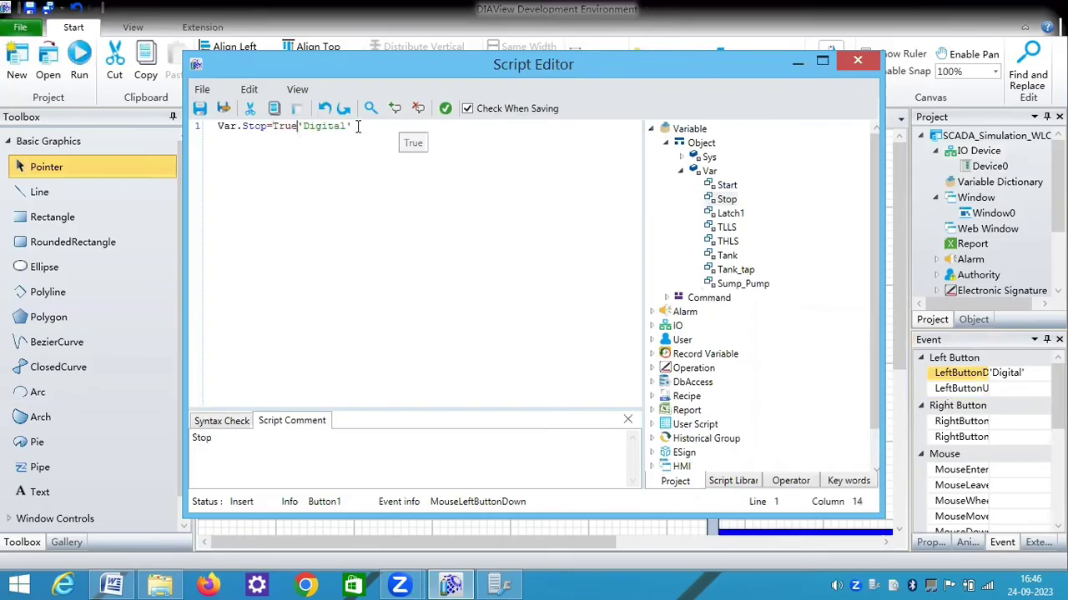
click(199, 109)
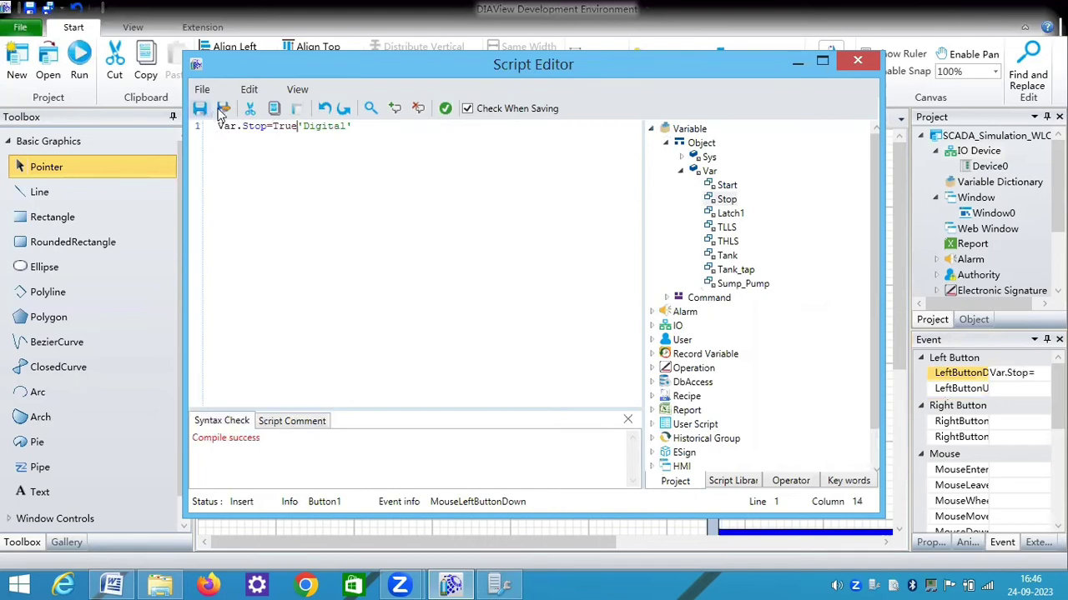
click(224, 109)
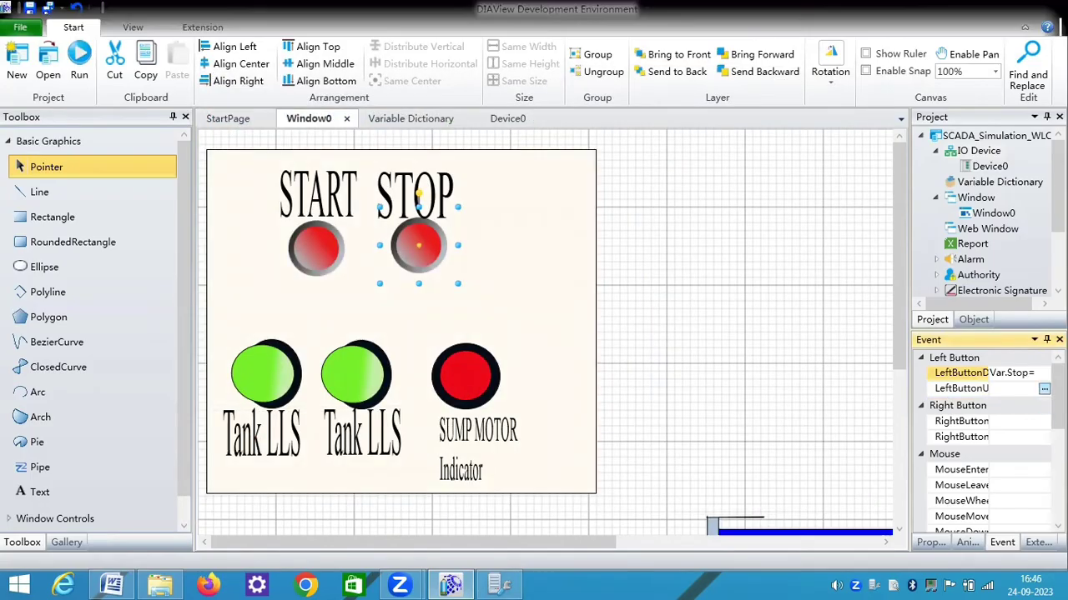
- Insert the variable Var.Stop in the STOP button's left-button-up event script
click(1044, 390)
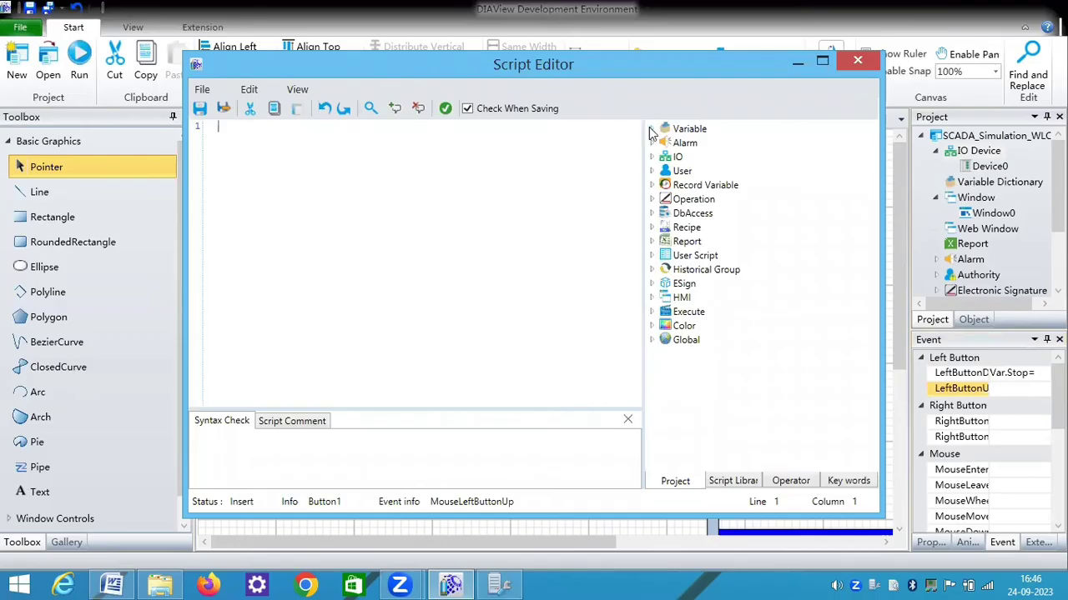
click(650, 129)
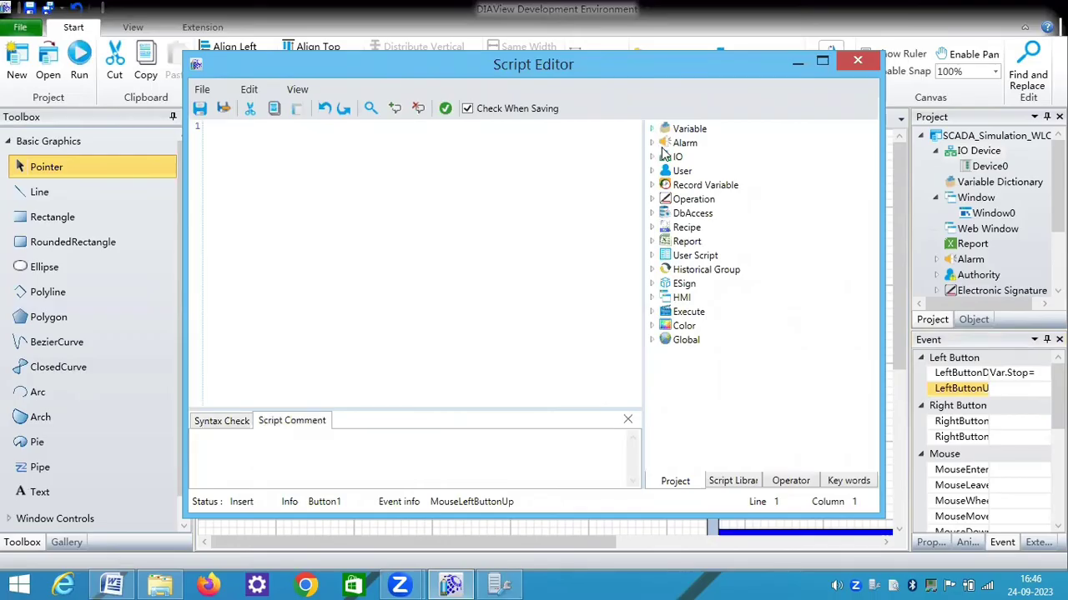
click(668, 143)
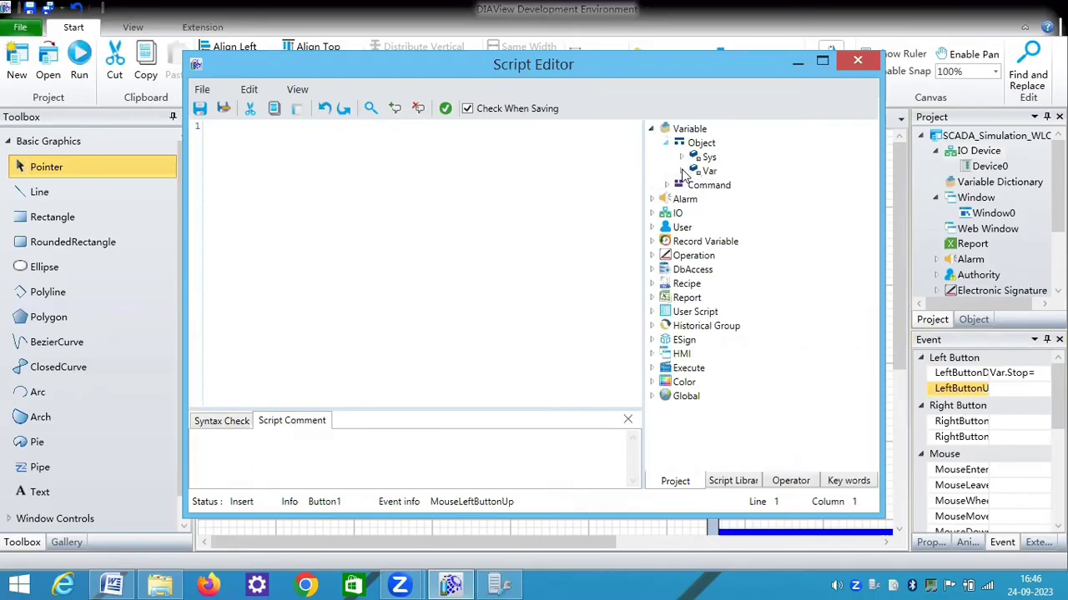
click(682, 171)
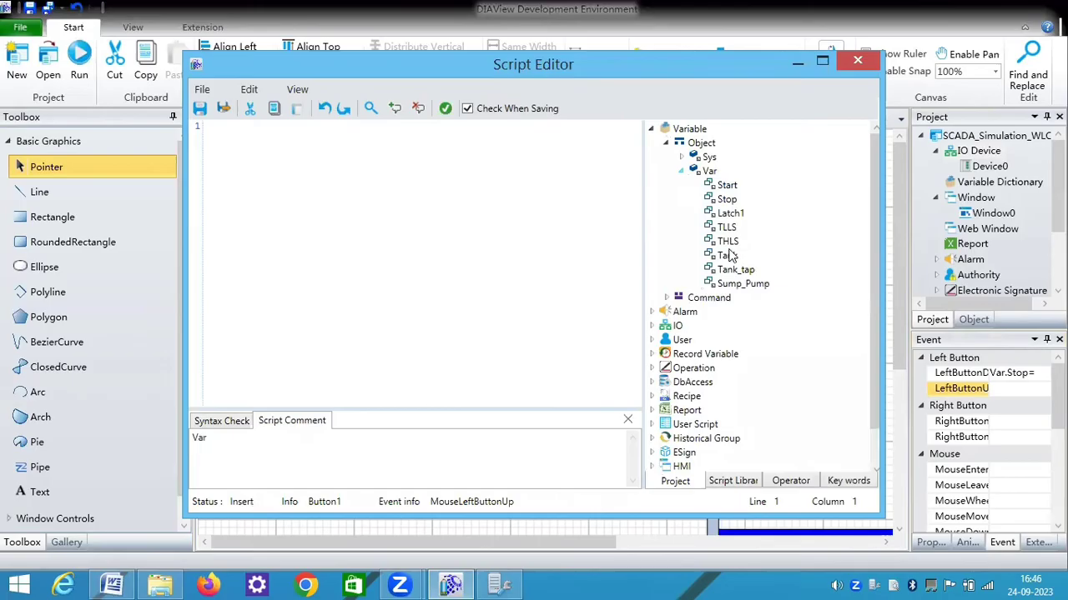
click(726, 201)
double_click(726, 201)
- Complete the STOP button's left-button-up statement as Var.Stop=False, then save the script and exit the editor
text(=)
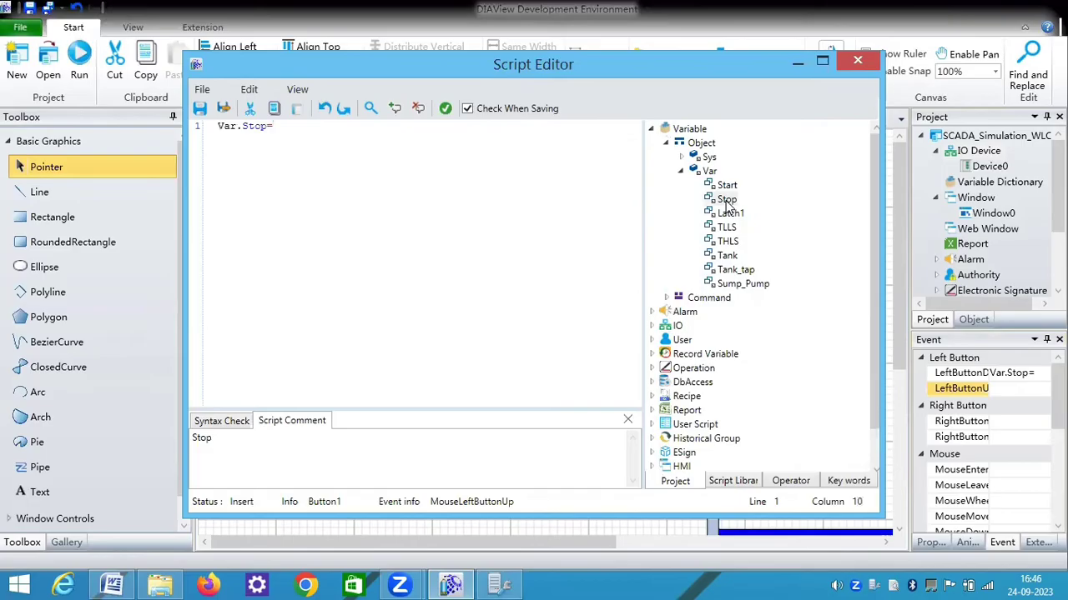
text(Fal)
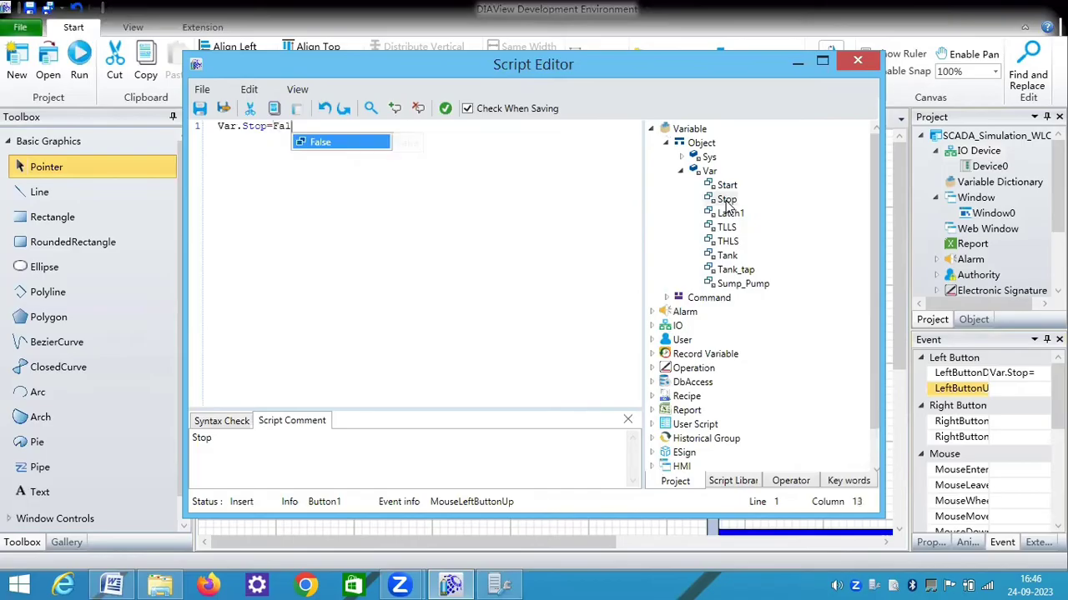
text(s)
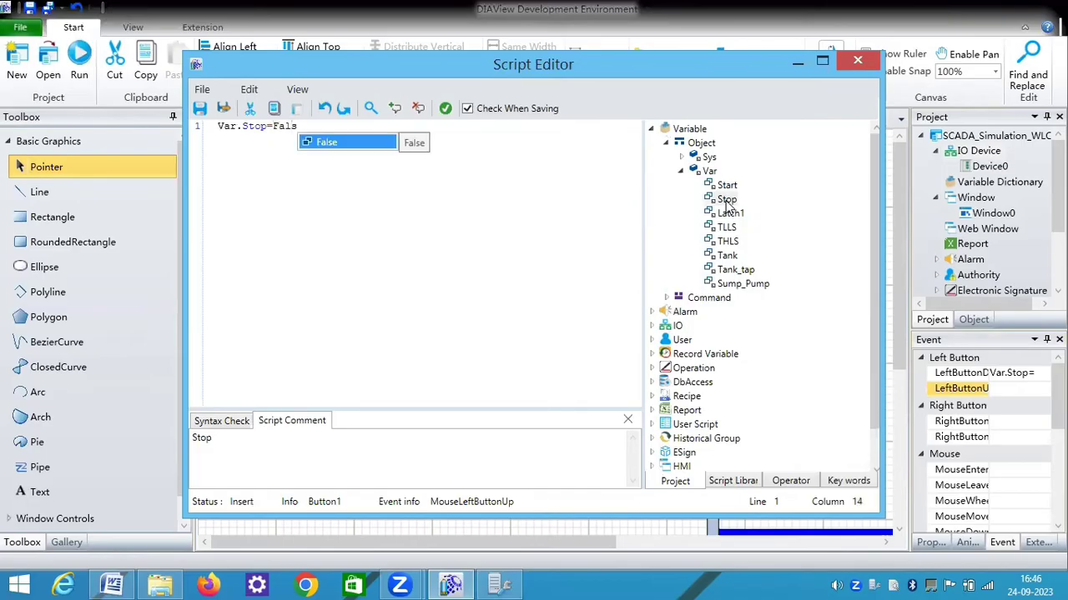
text(e)
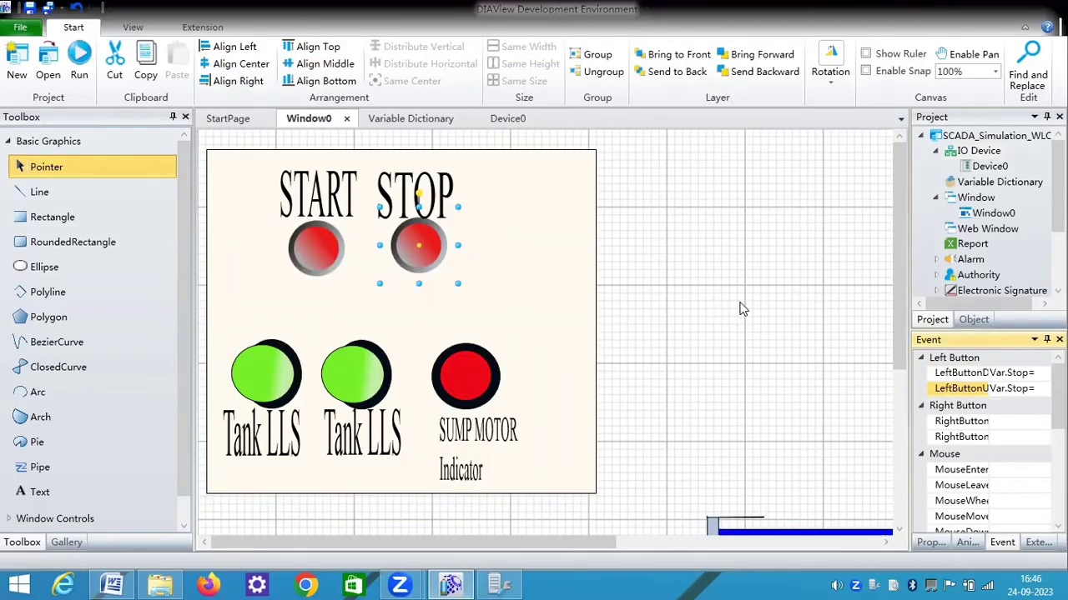
- Set the expression of the leftmost Tank LLS indicator's LightColor brush animation to Var.TLLS
click(546, 545)
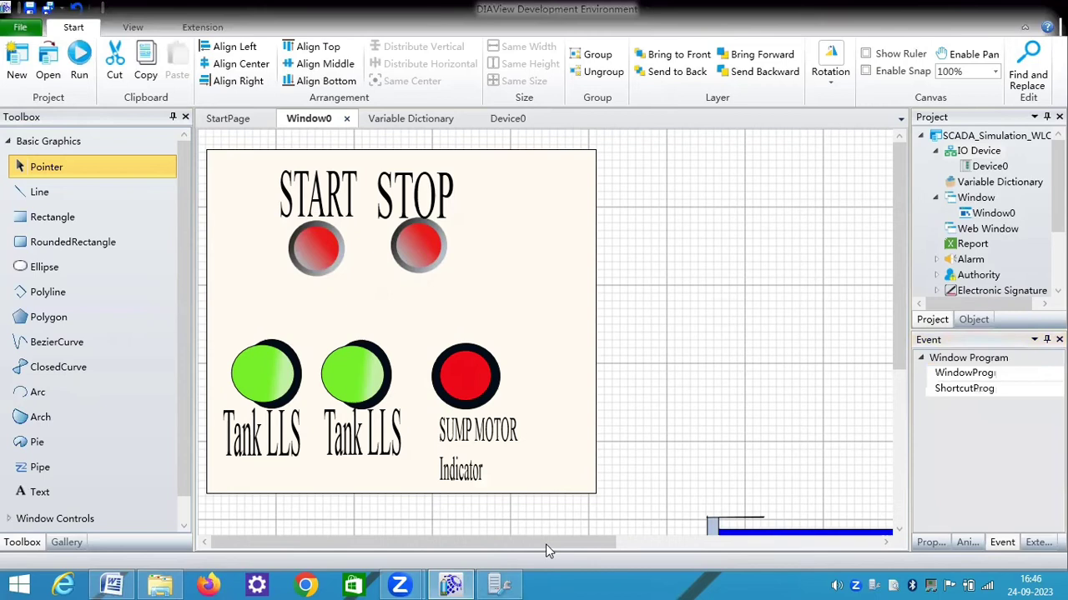
drag(538, 537, 519, 537)
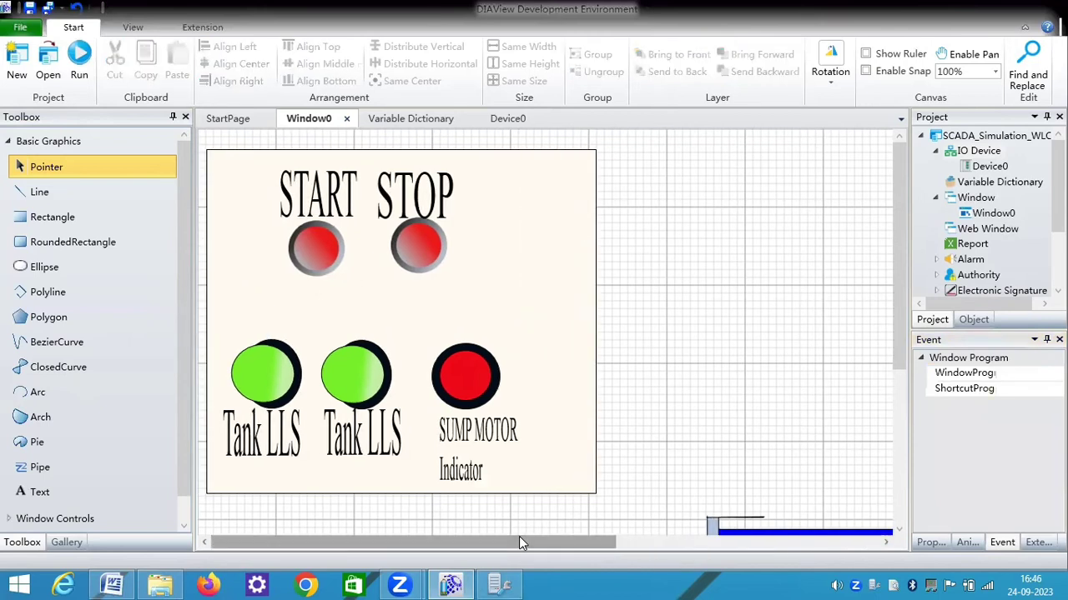
click(247, 386)
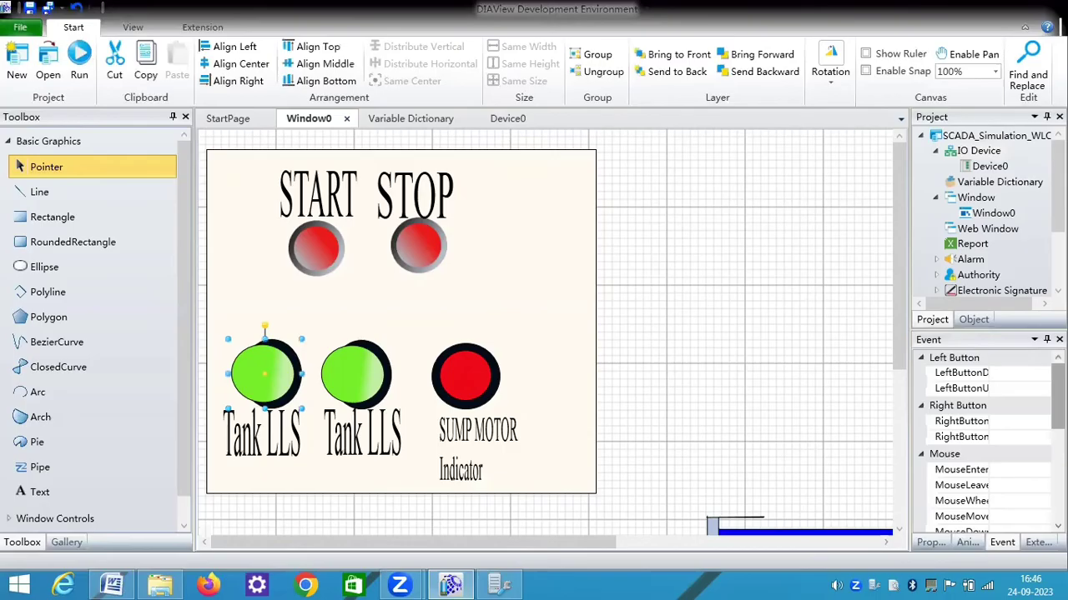
scroll(993, 442, down, 5)
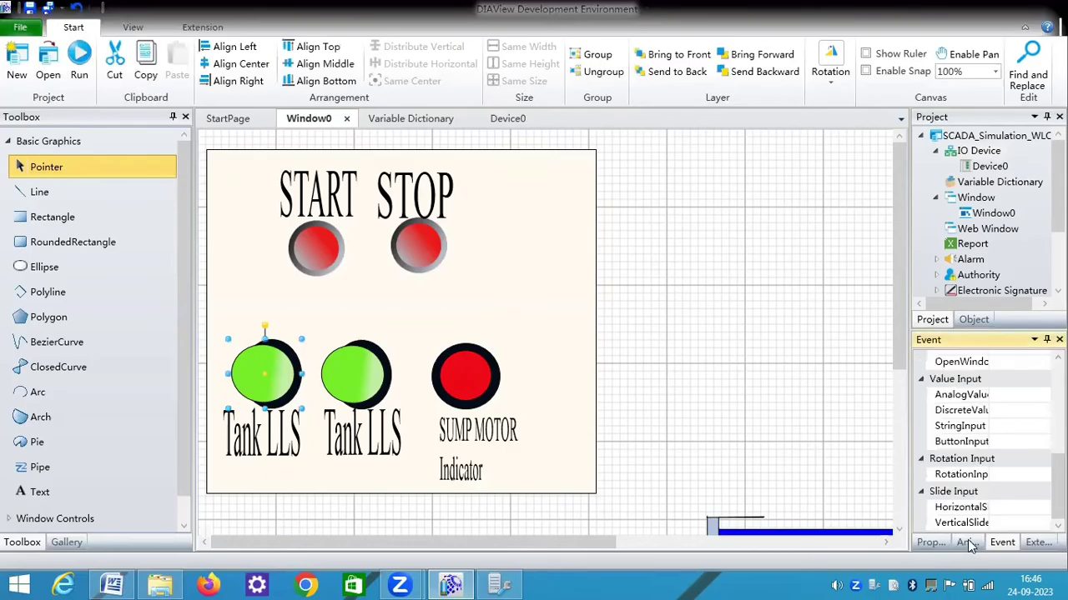
click(966, 542)
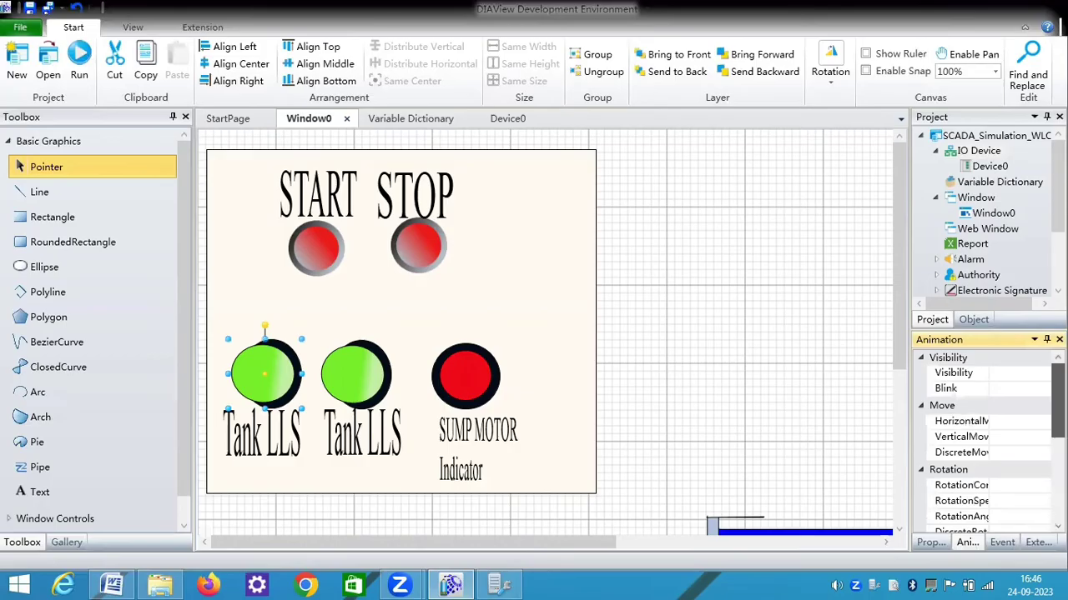
scroll(984, 442, down, 3)
scroll(984, 442, down, 2)
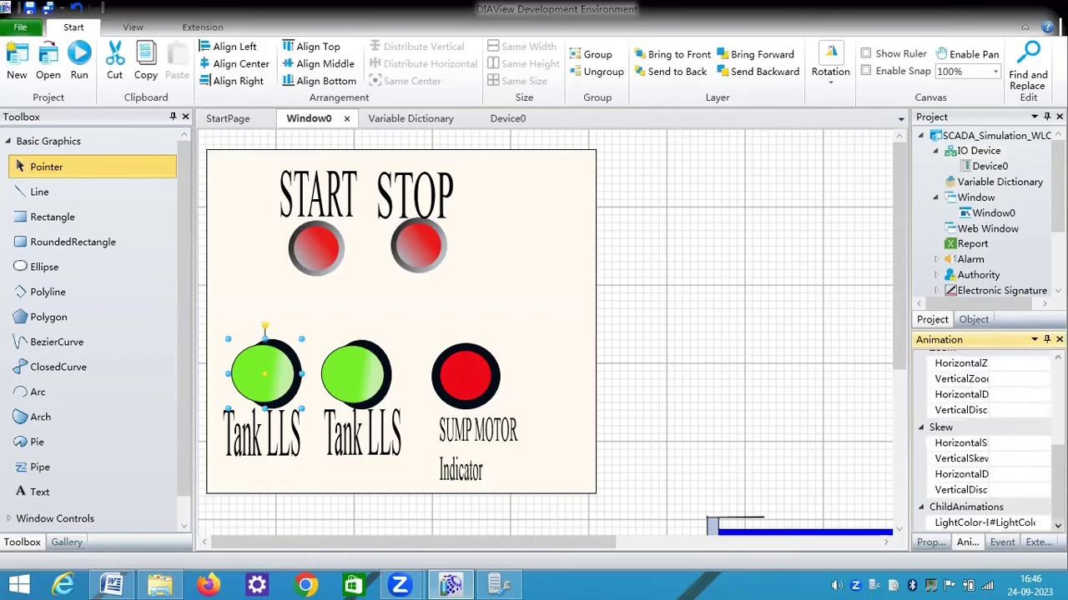
click(968, 523)
click(1044, 523)
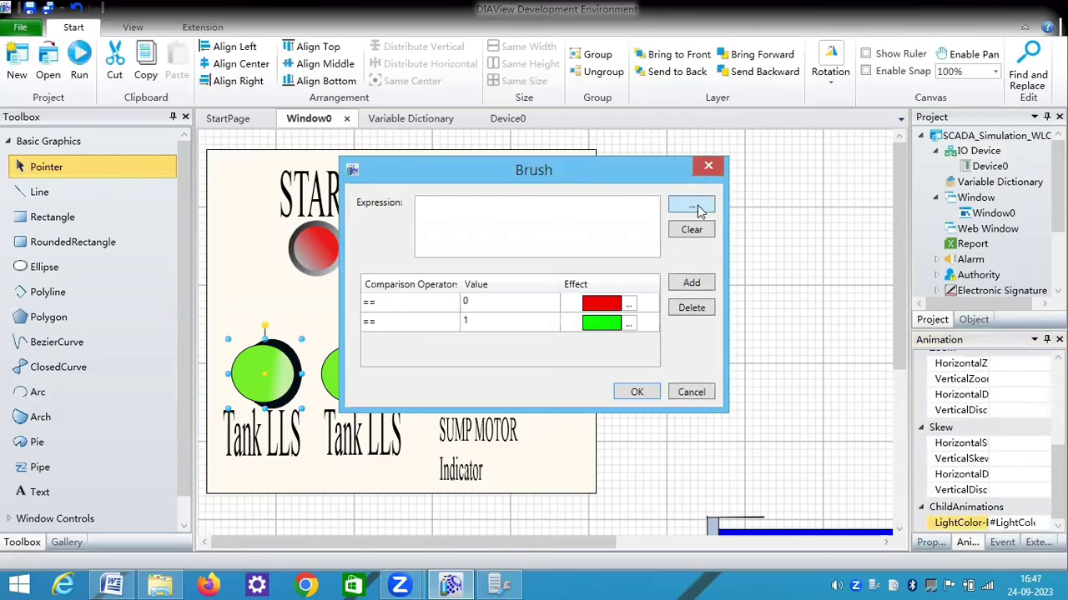
click(697, 207)
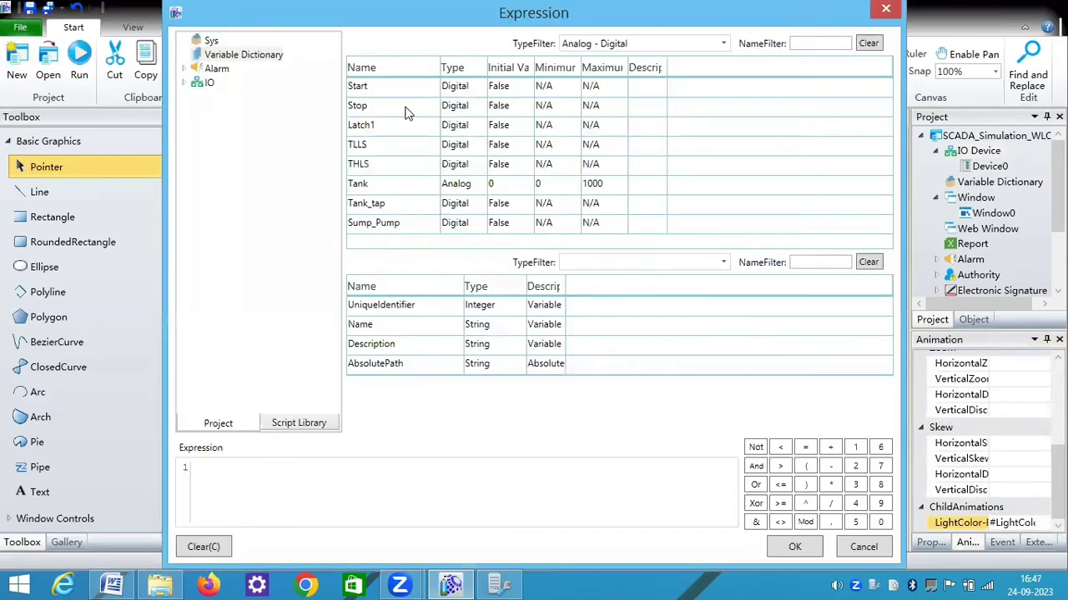
double_click(380, 147)
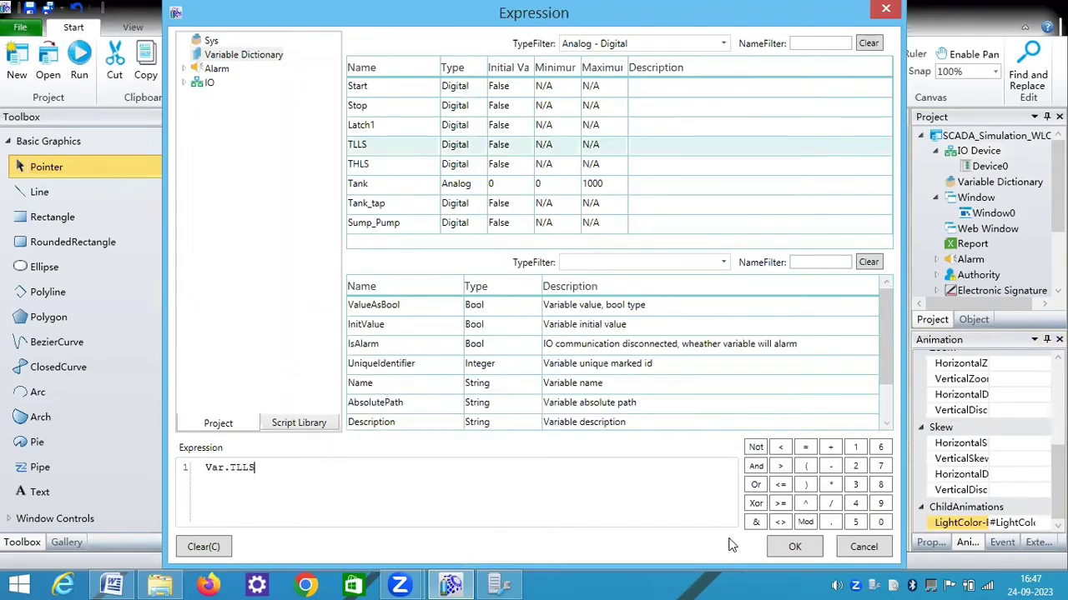
click(792, 548)
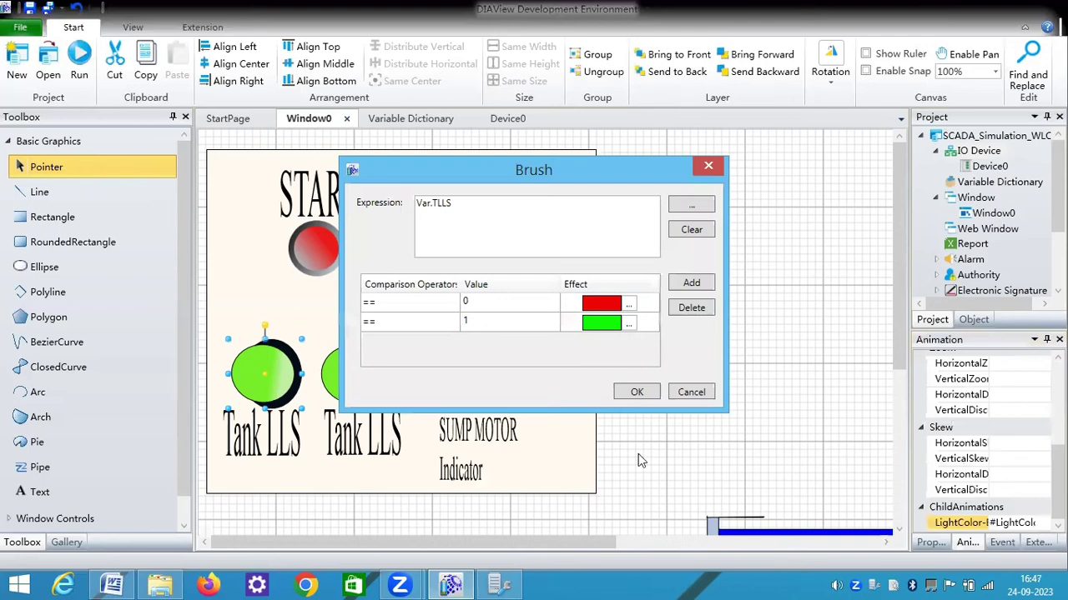
- Apply the leftmost Tank LLS indicator's brush settings and set the second Tank LLS indicator's LightColor brush expression to Var.THLS
click(632, 392)
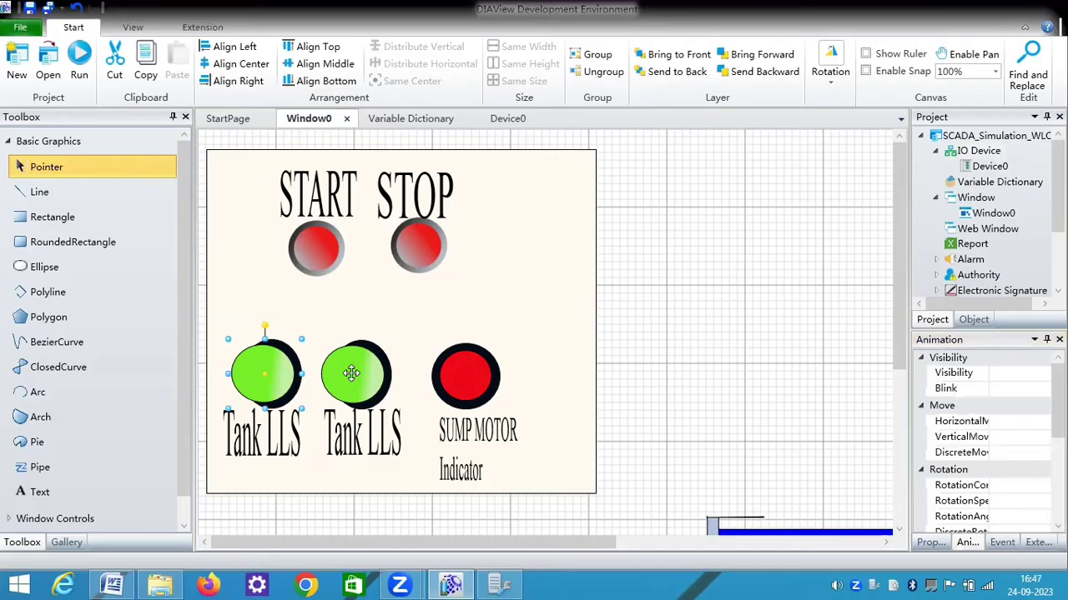
click(351, 373)
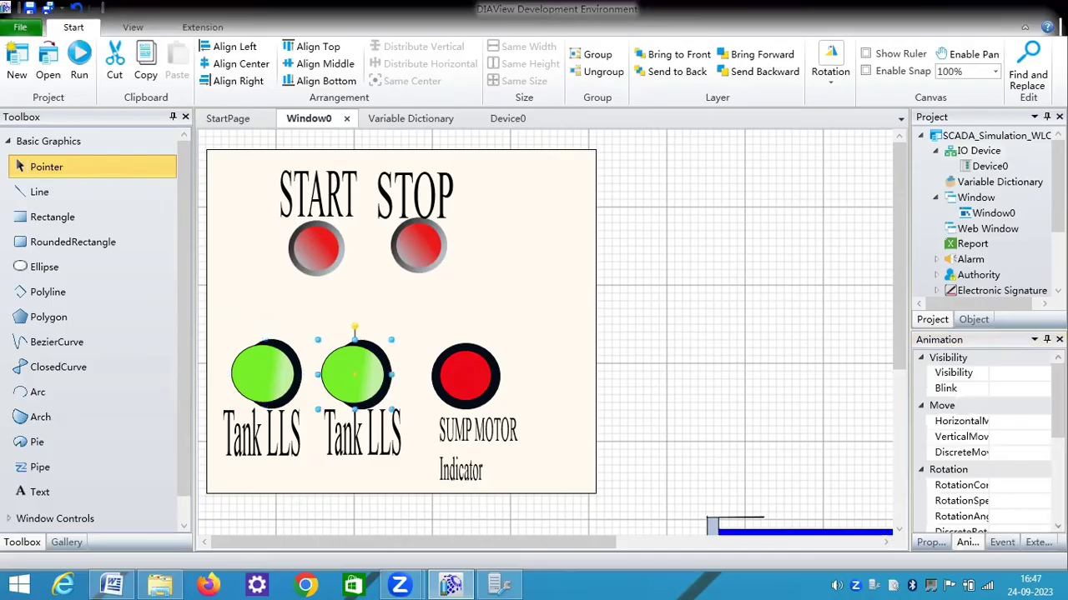
drag(1057, 401, 1058, 481)
scroll(992, 442, down, 1)
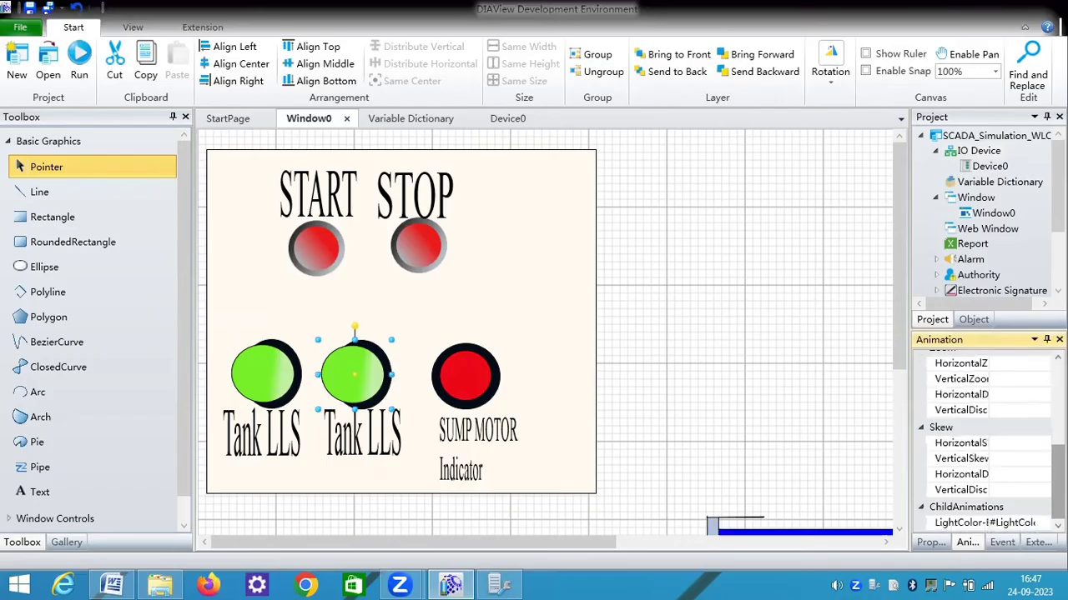
click(1044, 523)
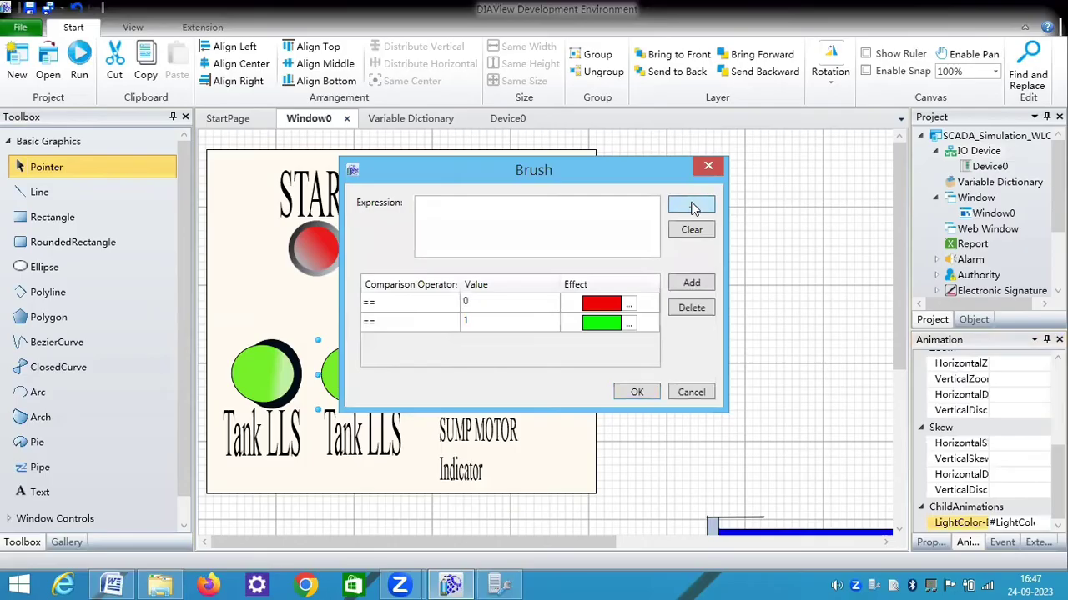
click(691, 204)
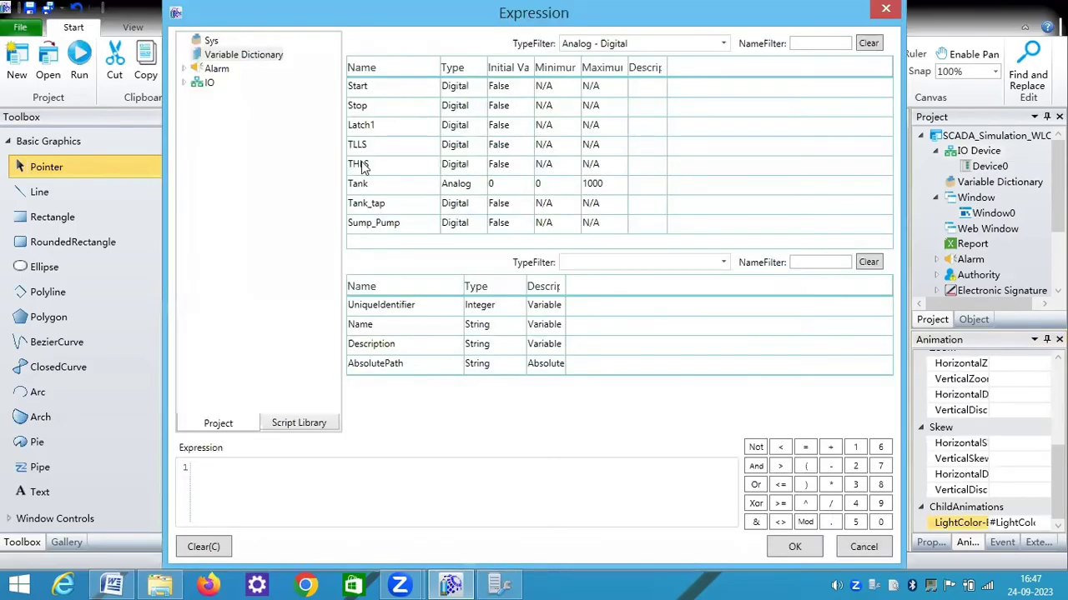
double_click(363, 167)
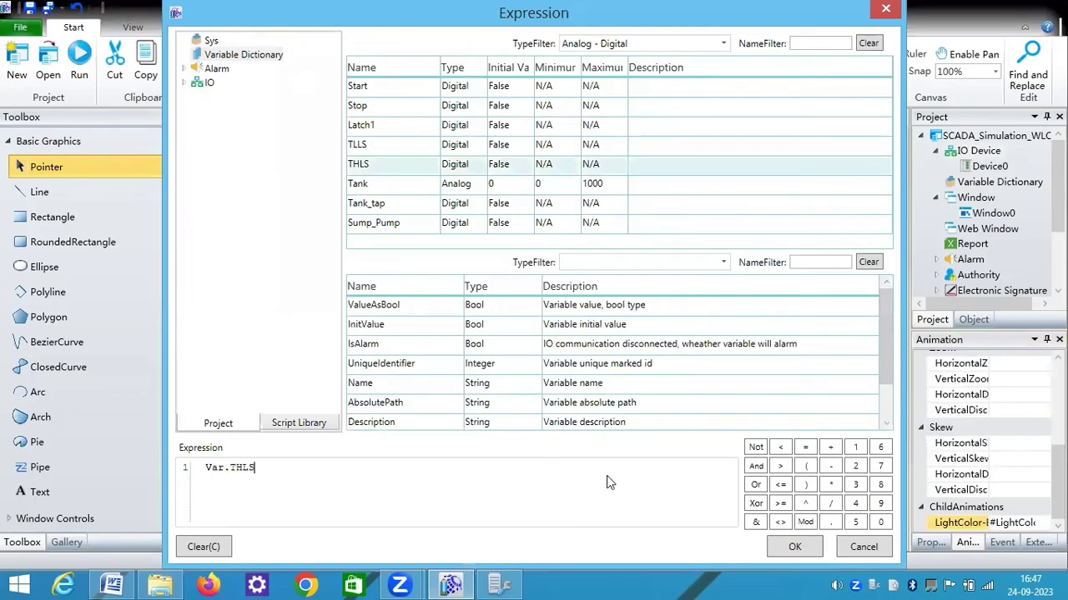
click(794, 547)
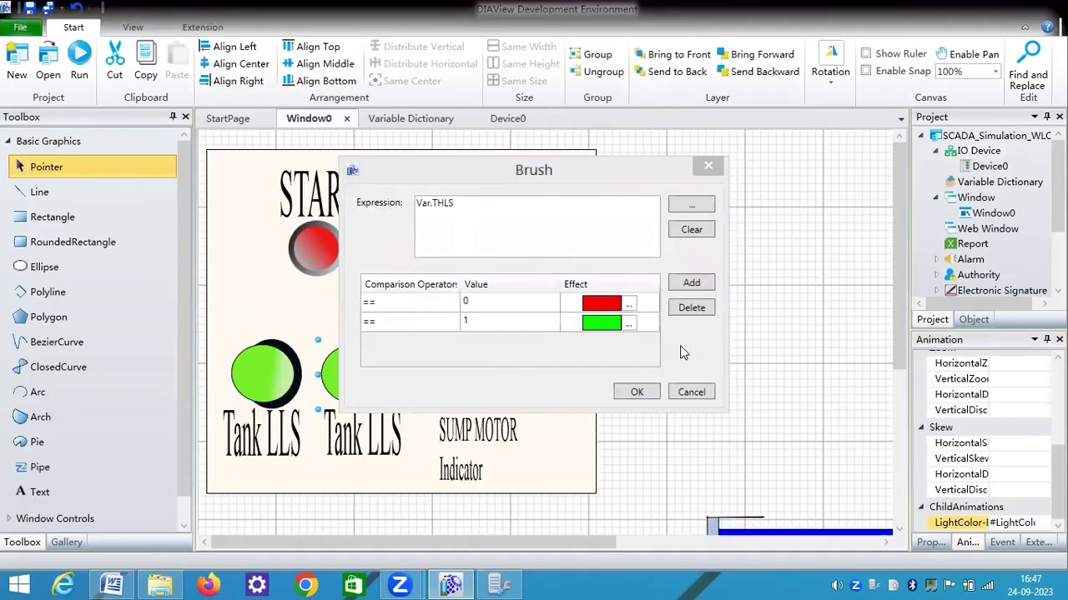
click(636, 390)
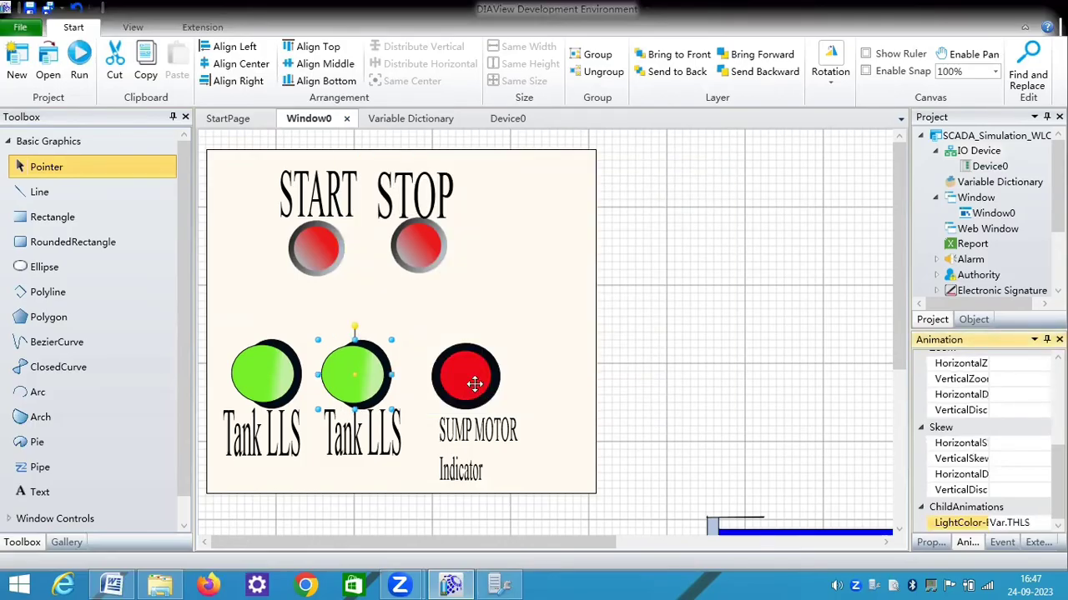
- Set the expression of the SUMP MOTOR indicator's LightColor brush animation to Var.Sump_Pump
click(474, 383)
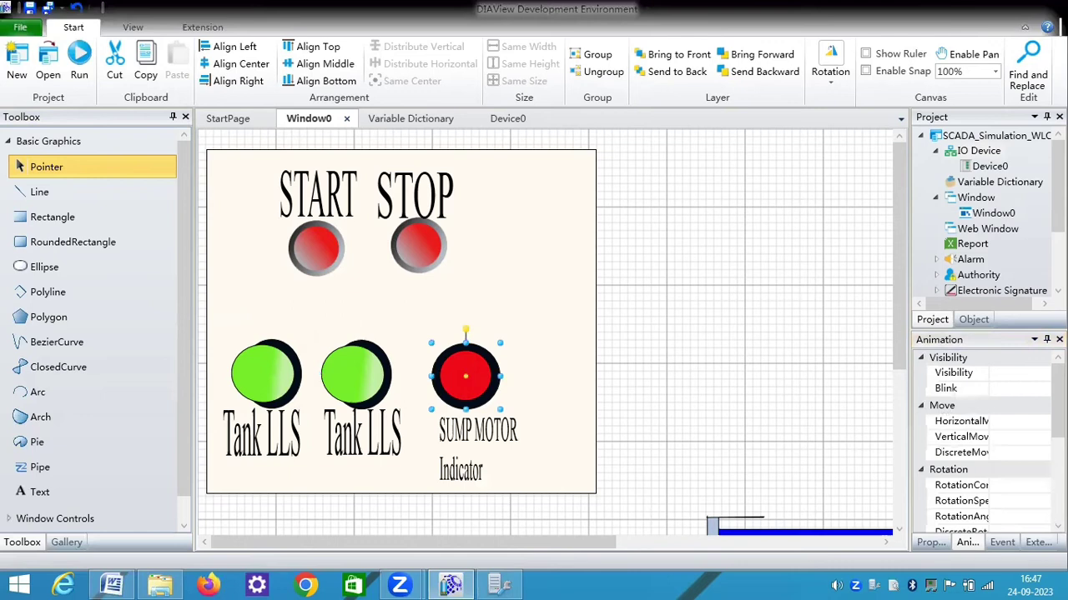
drag(1057, 404, 1058, 500)
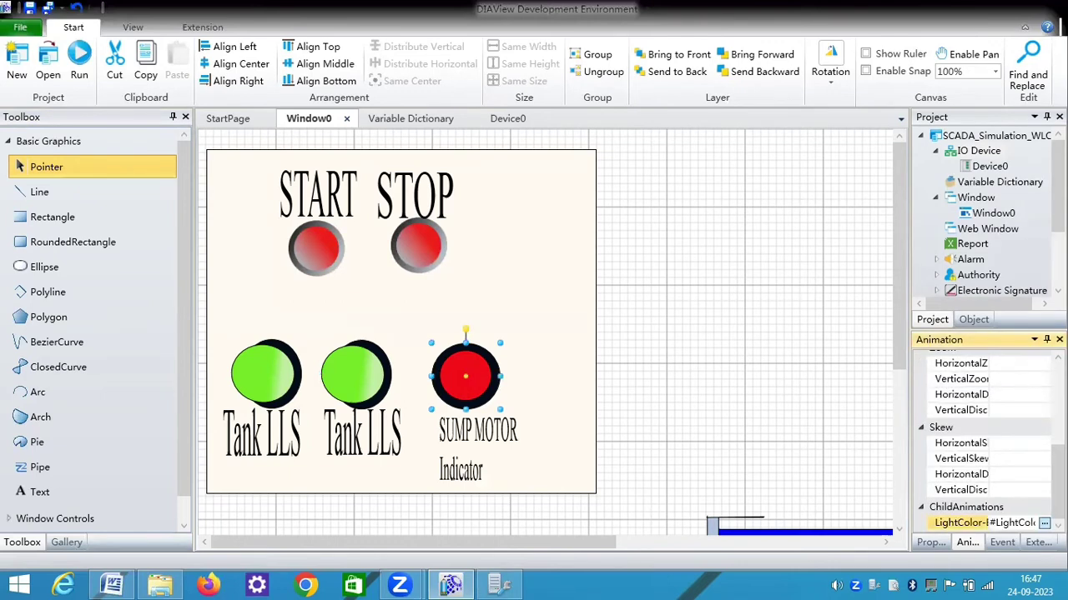
click(1043, 523)
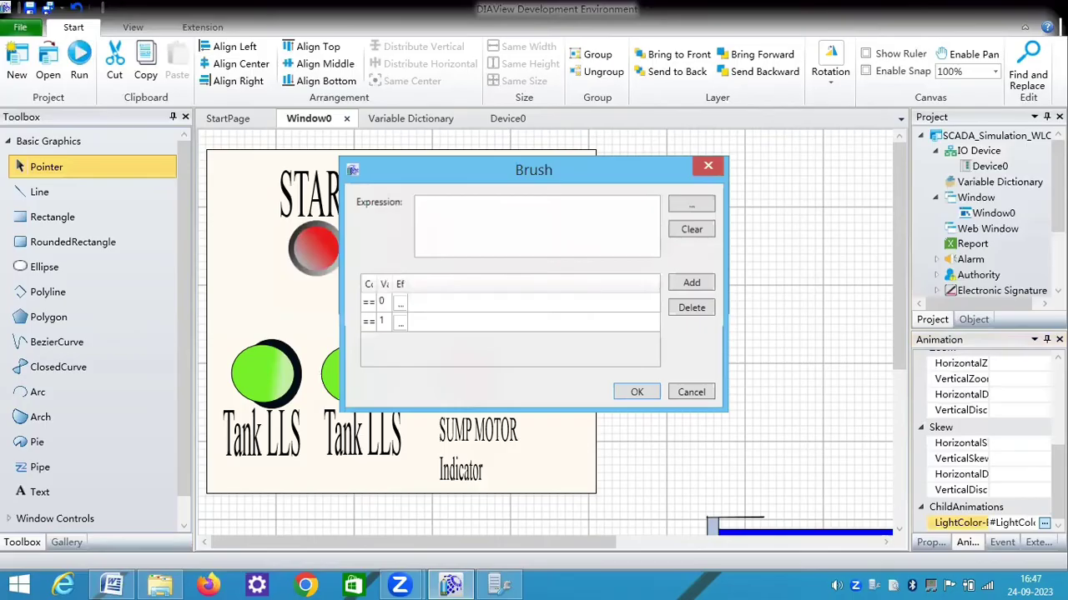
click(691, 206)
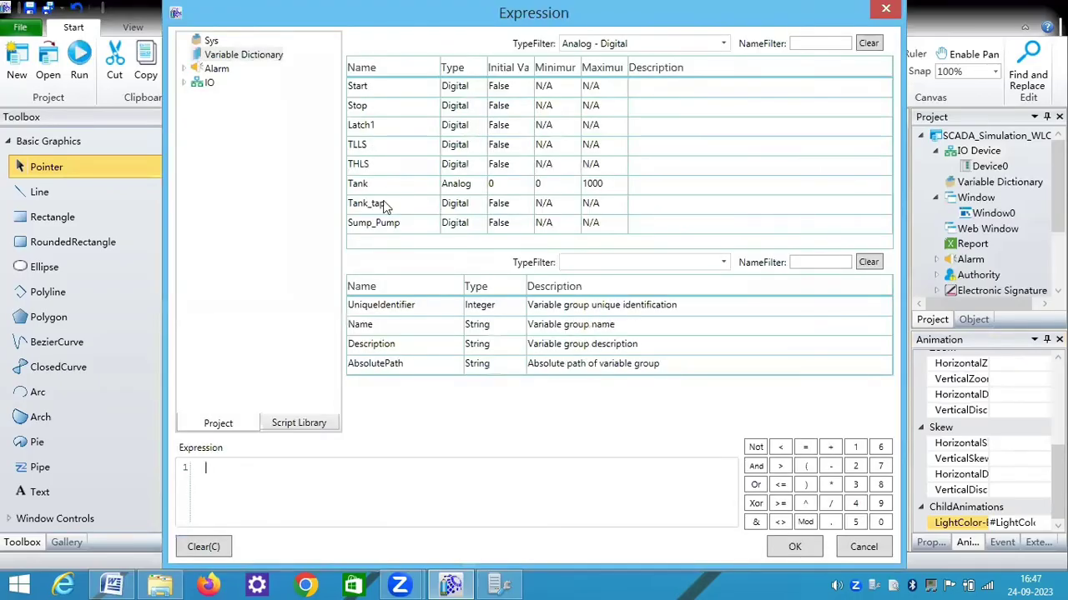
click(378, 227)
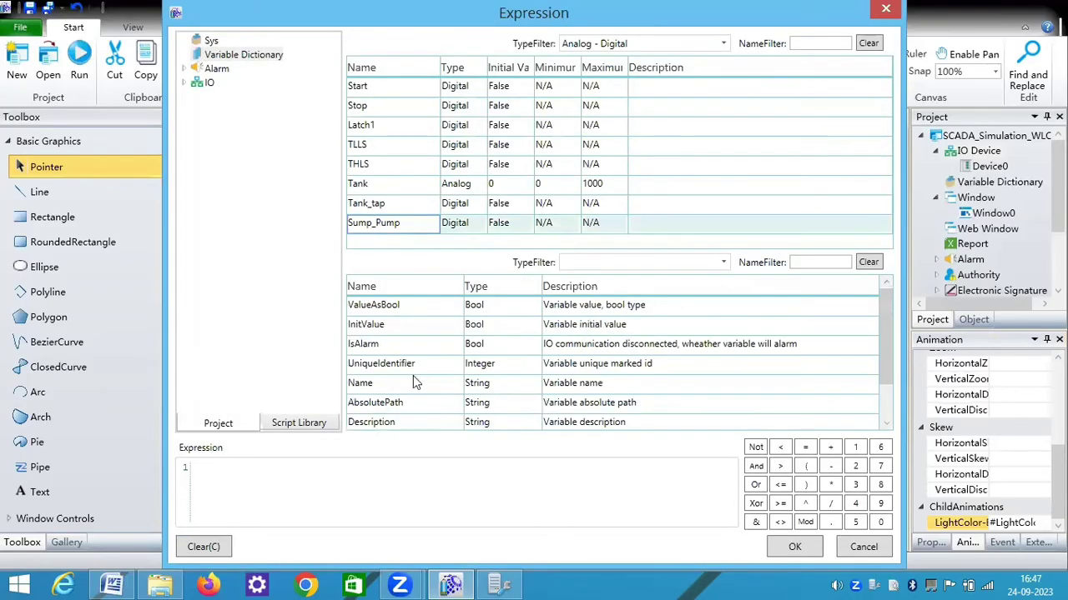
double_click(378, 227)
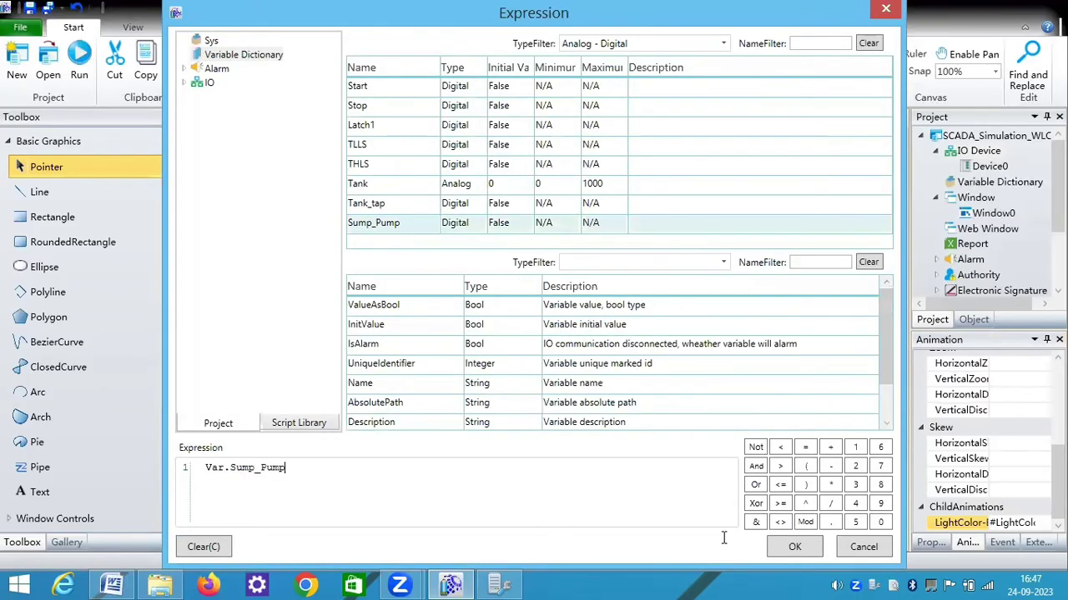
click(796, 547)
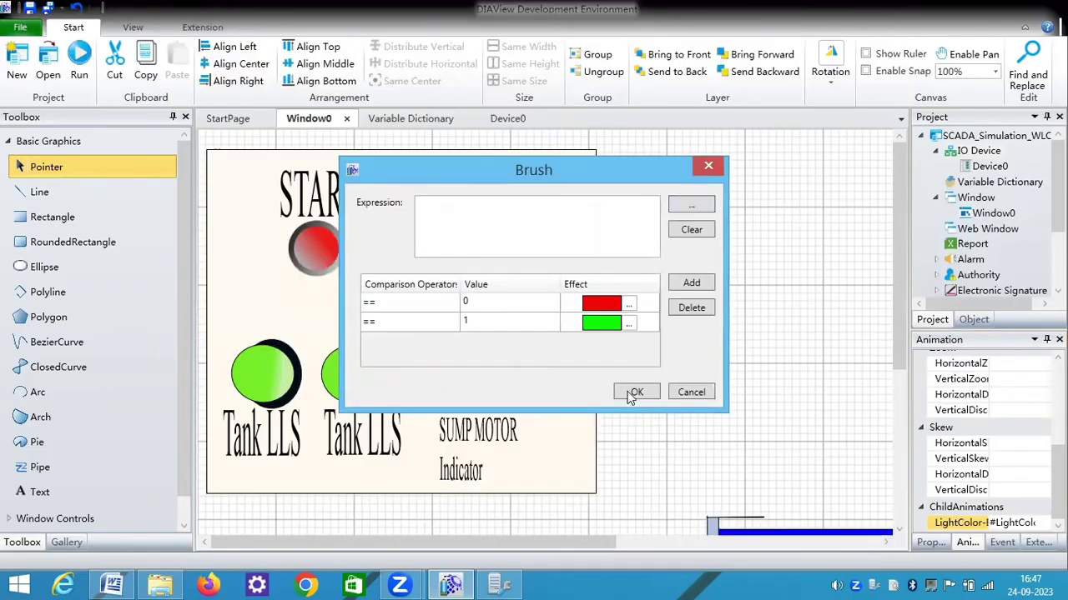
click(634, 393)
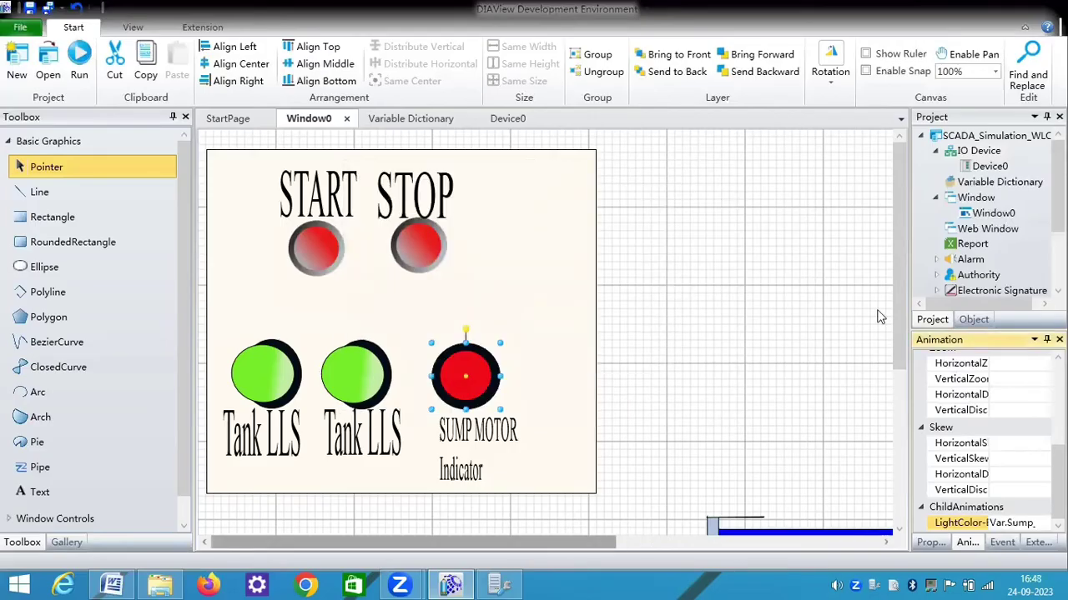
- Set the expression of the Wheel0 brush animation to Var.Sump_Pump for the pump inside the sump
scroll(903, 295, right, 3)
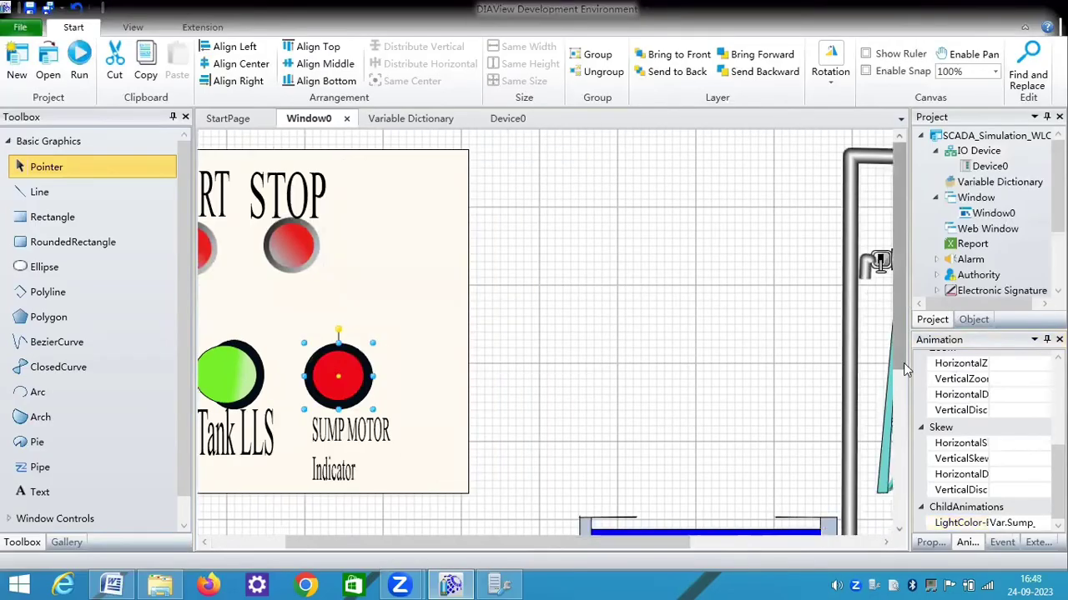
scroll(738, 484, down, 3)
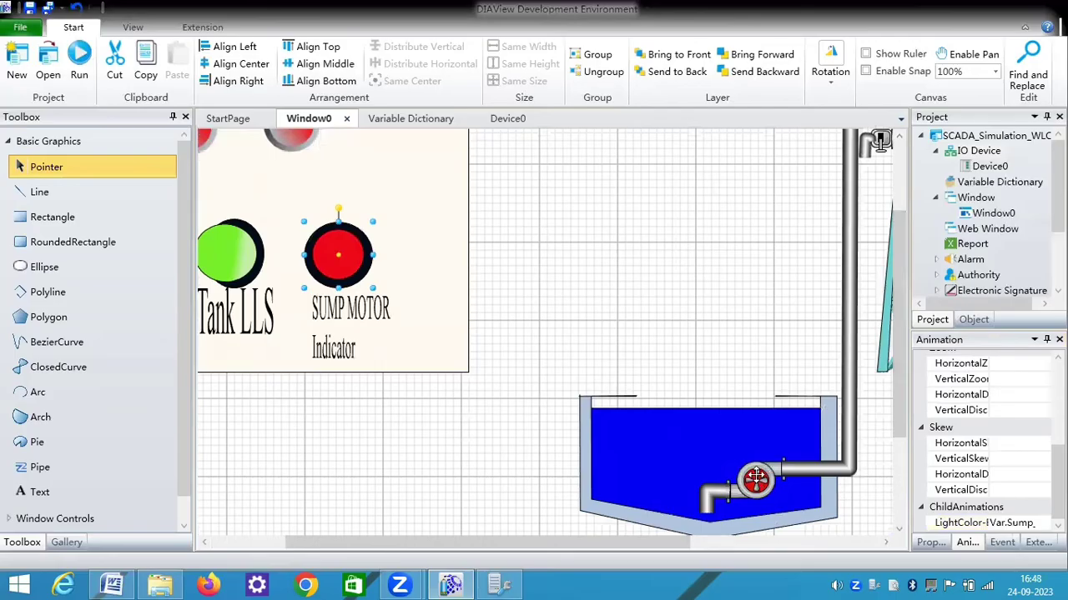
click(755, 477)
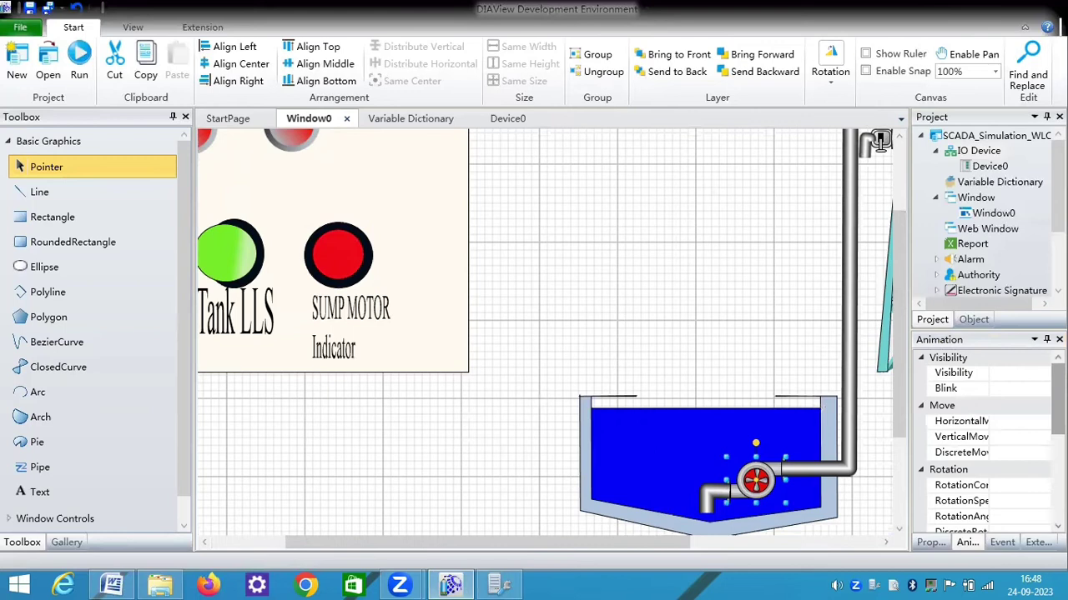
drag(1058, 398, 1057, 484)
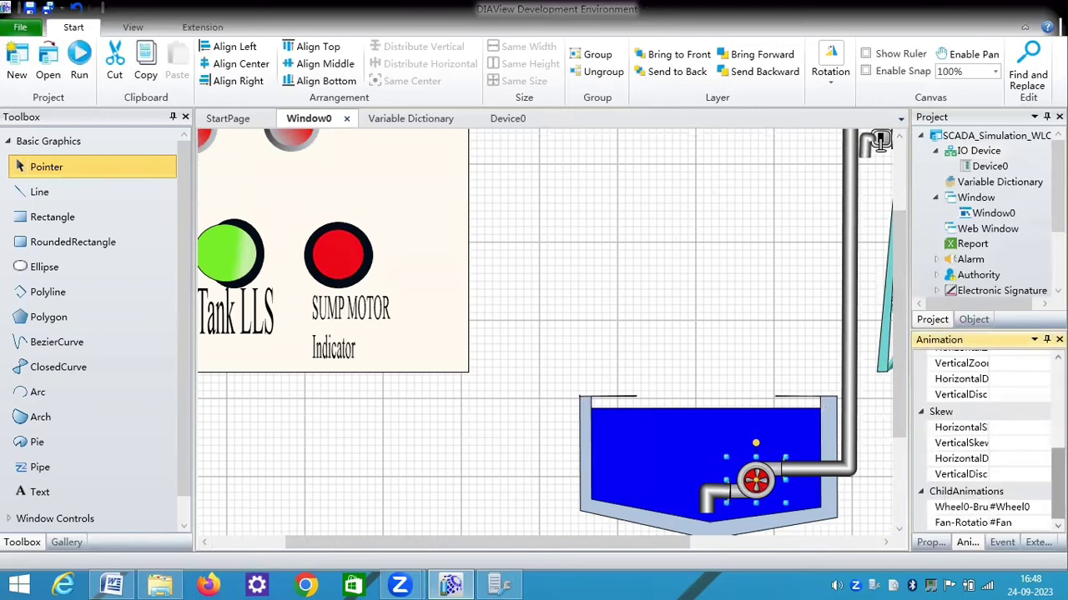
click(961, 507)
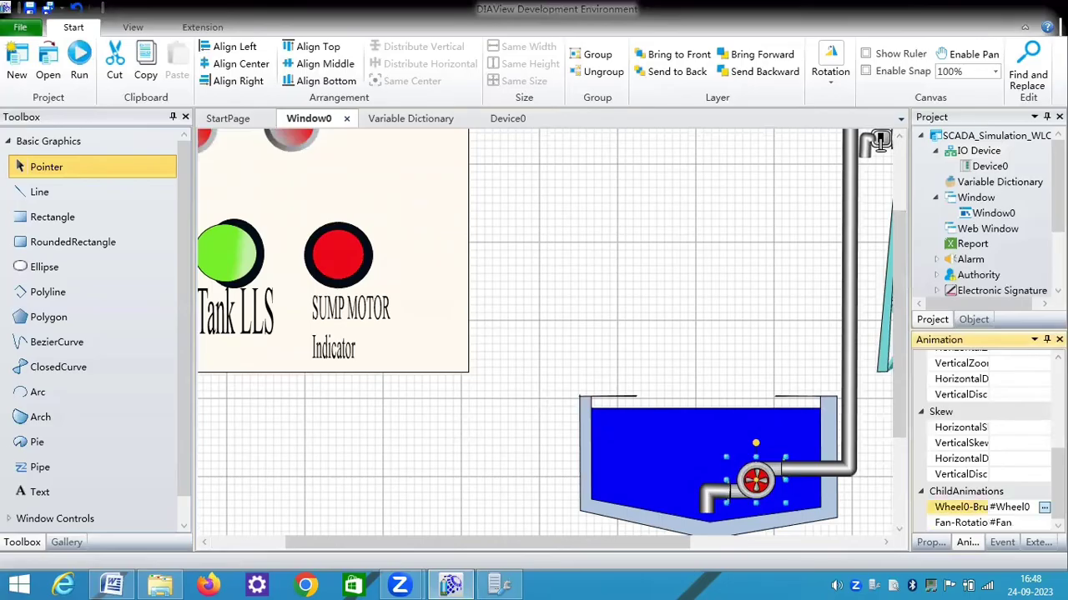
click(1043, 507)
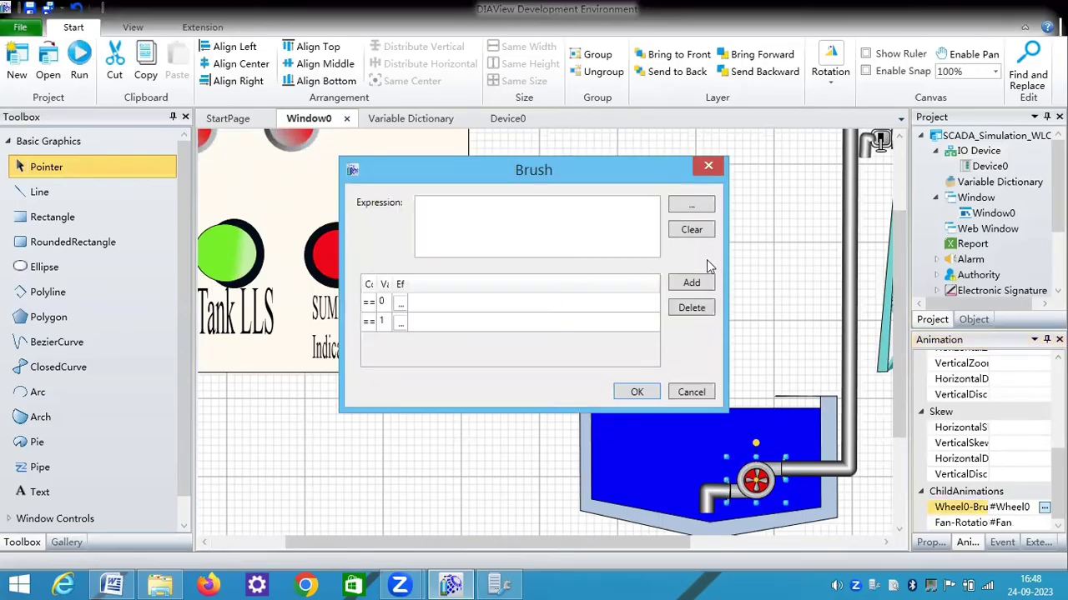
click(691, 206)
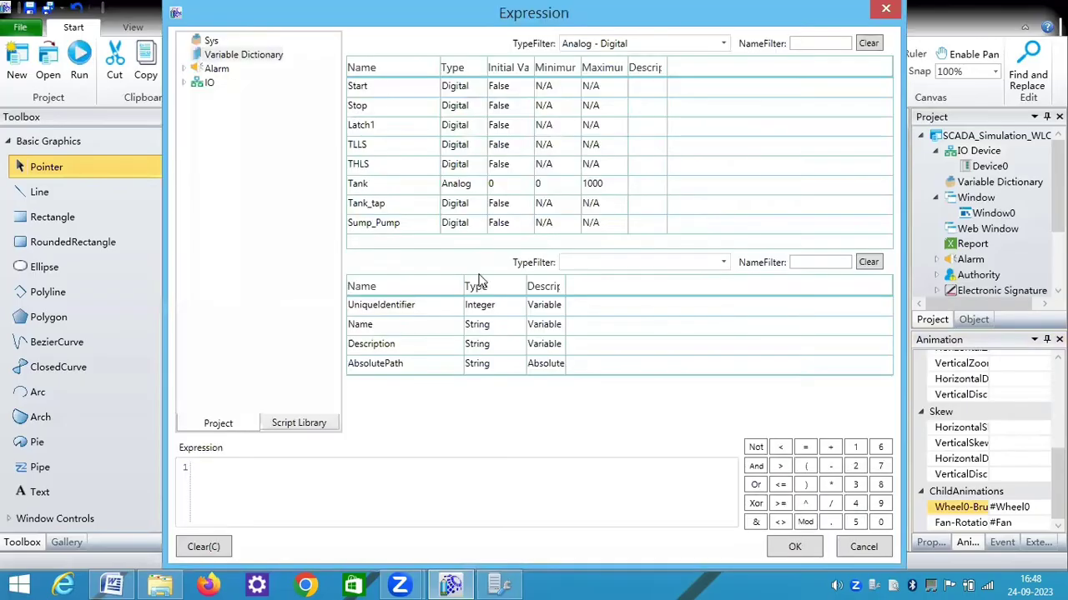
double_click(389, 223)
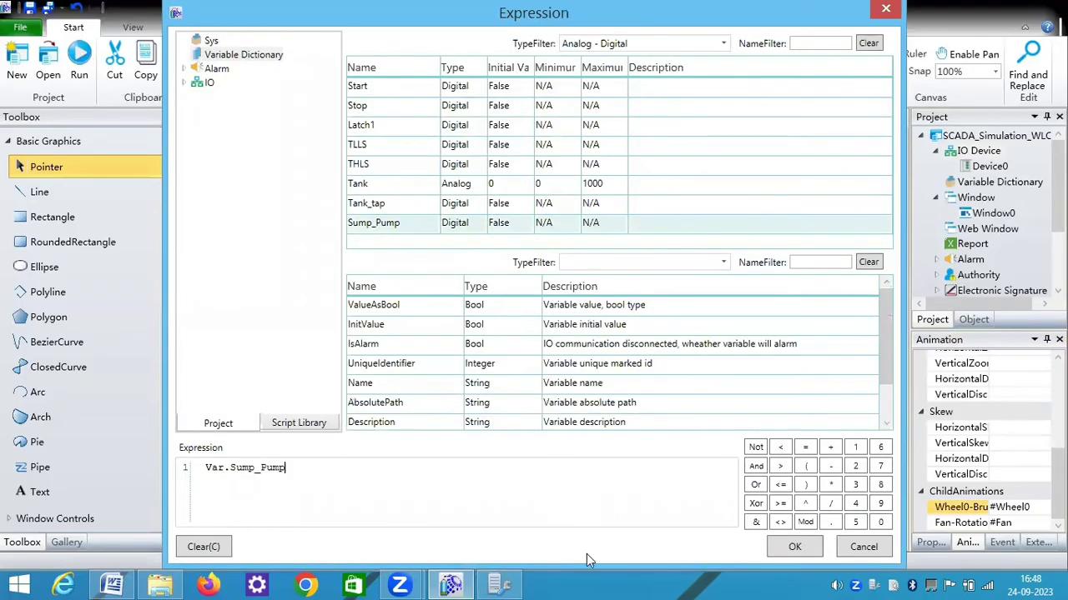
click(775, 547)
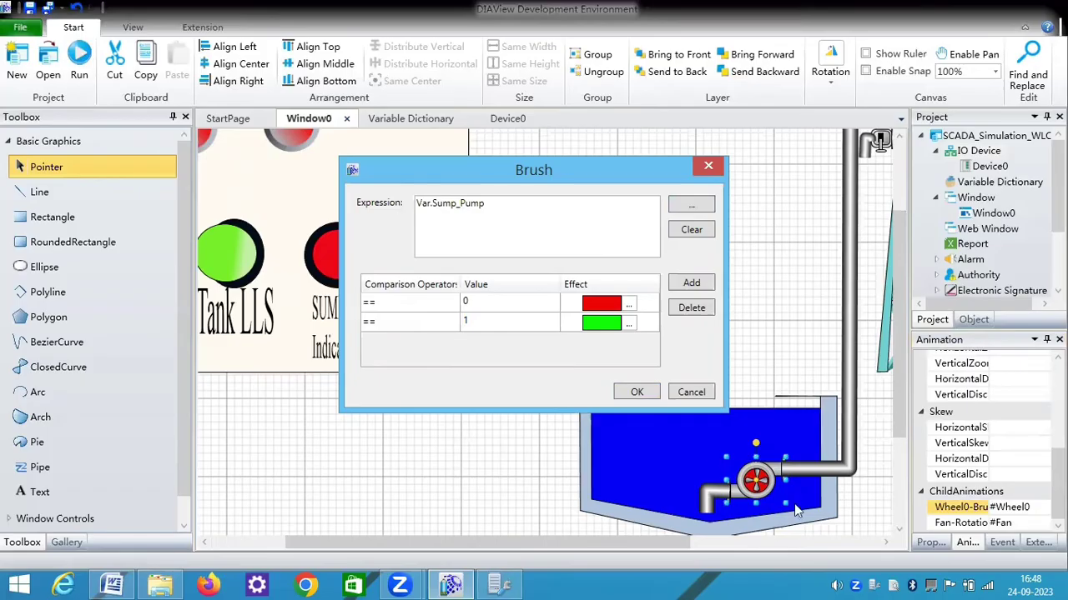
click(638, 392)
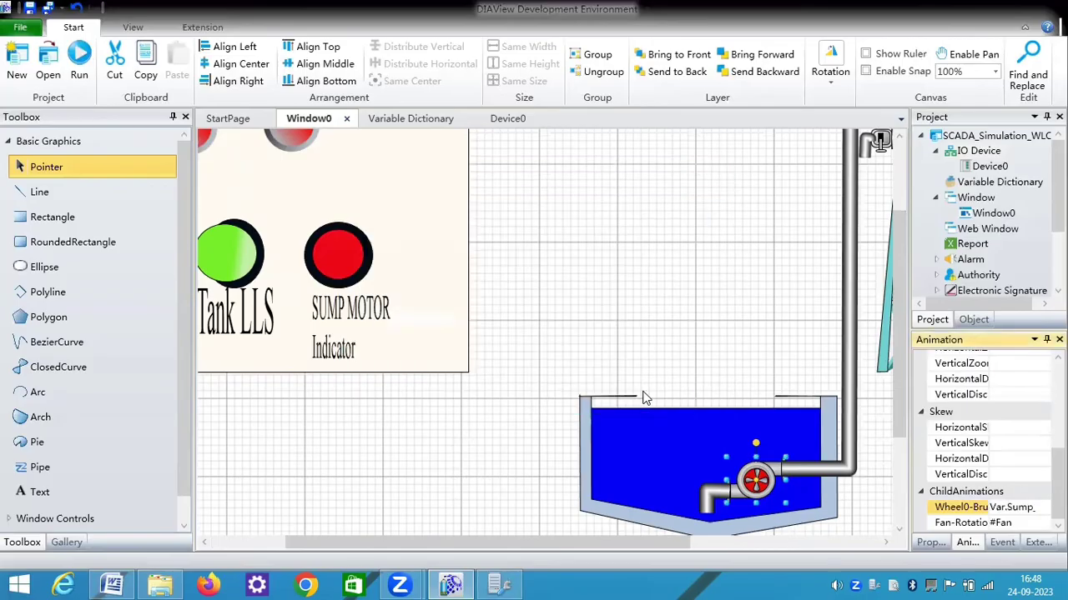
- Set the expression of the sump pump's Fan rotation animation to Var.Sump_Pump
click(1044, 524)
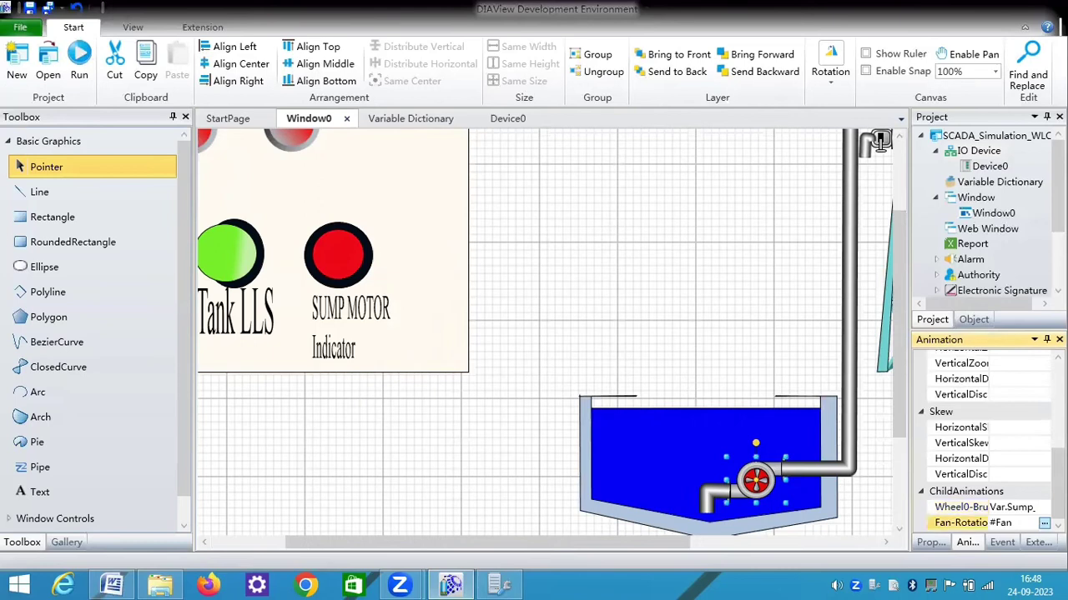
click(1044, 523)
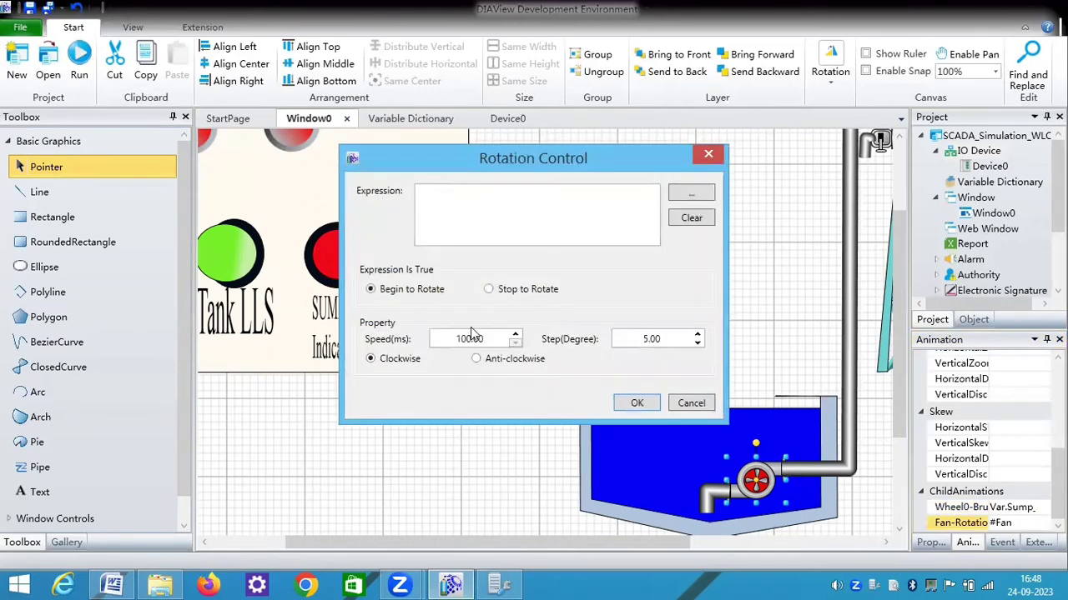
click(678, 198)
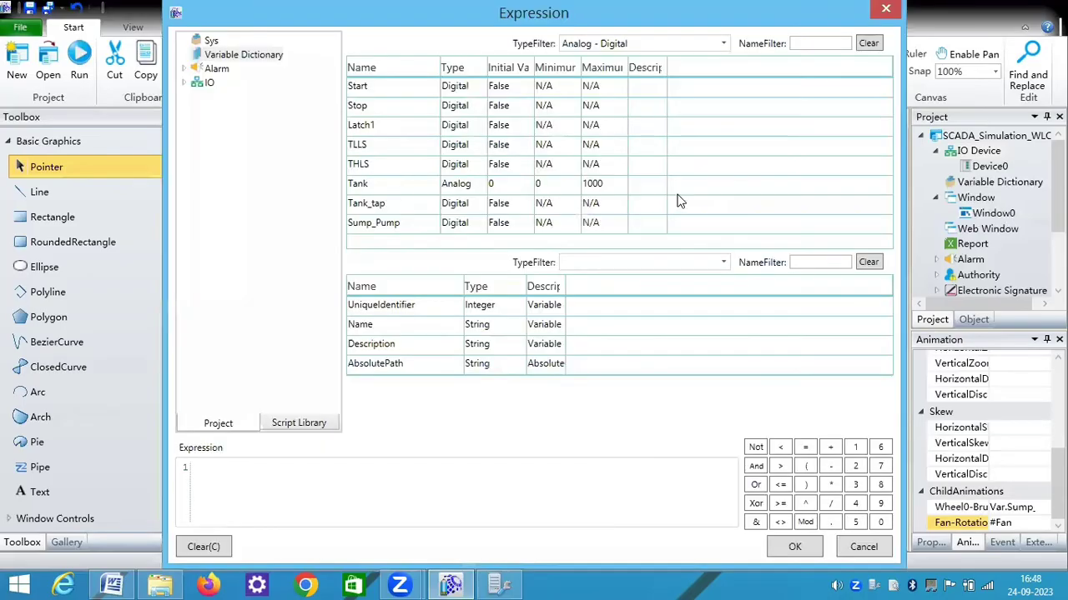
double_click(365, 225)
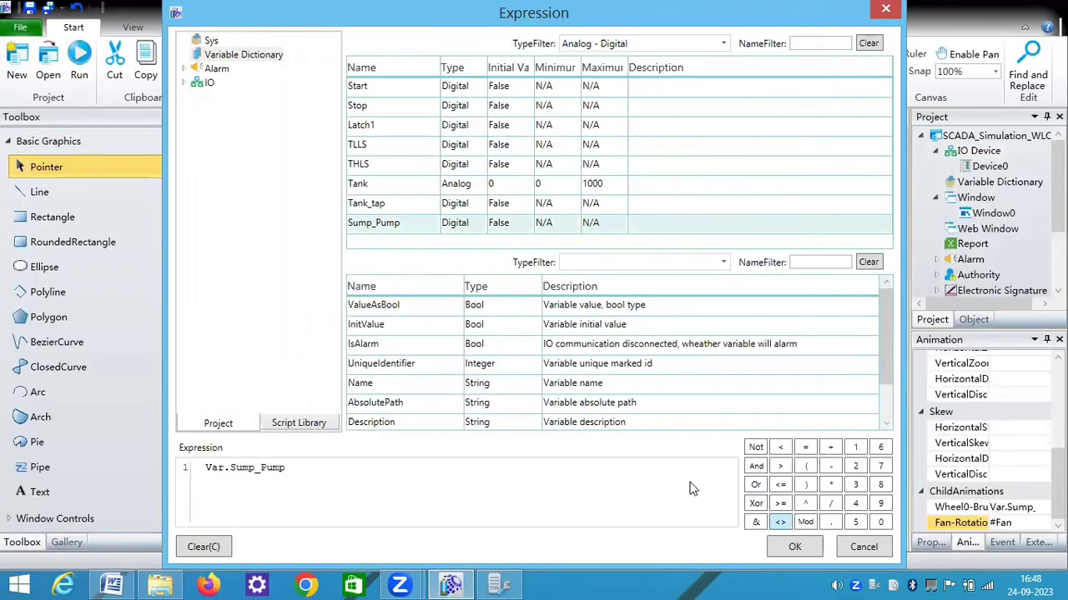
click(797, 547)
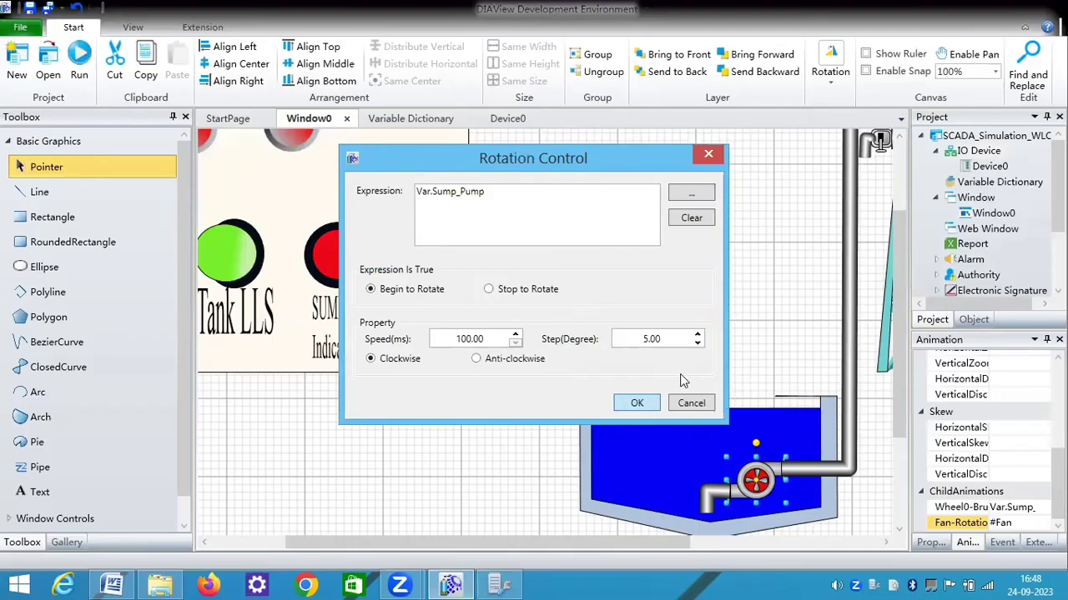
click(638, 403)
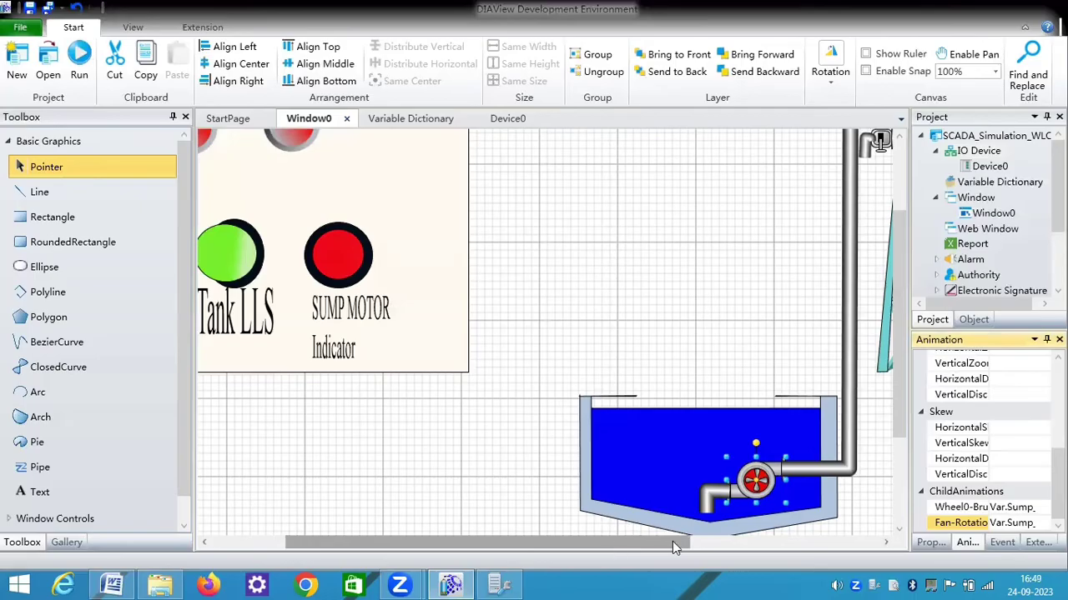
- Set the expression of the ToggleSwitch discrete rotation animation to Var.Tank_tap for the tap valve beside the overhead tank
scroll(672, 542, right, 3)
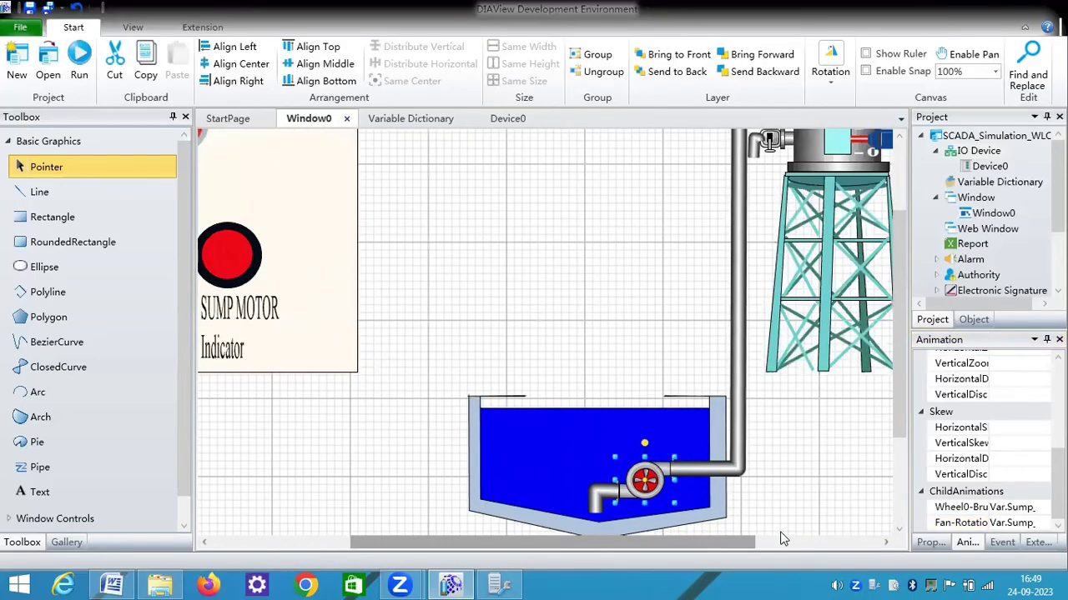
scroll(780, 539, right, 2)
scroll(897, 329, right, 2)
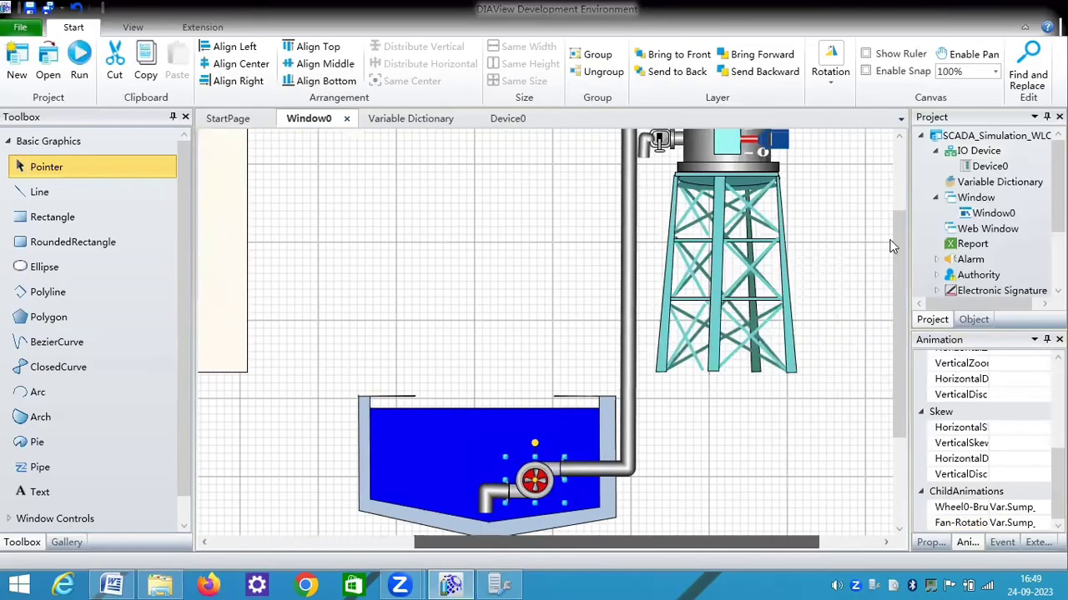
scroll(644, 272, up, 3)
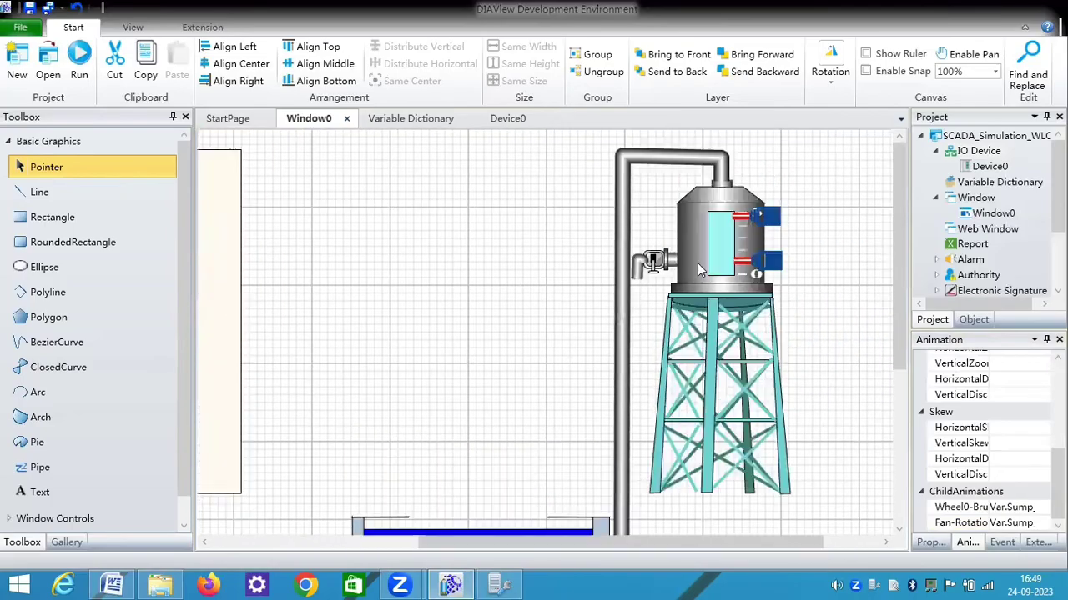
click(655, 261)
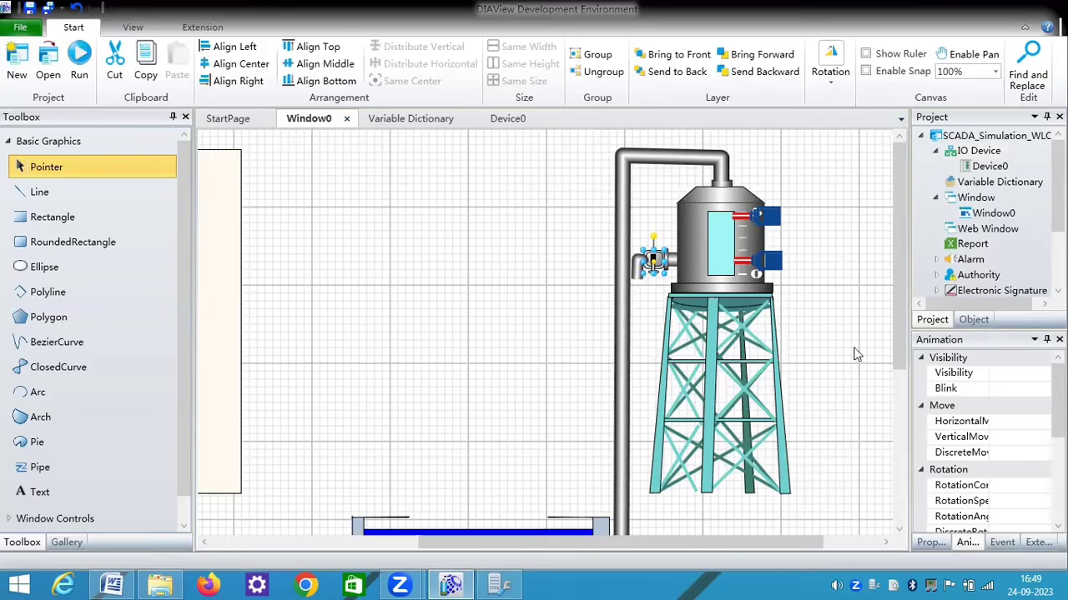
drag(1058, 401, 1057, 486)
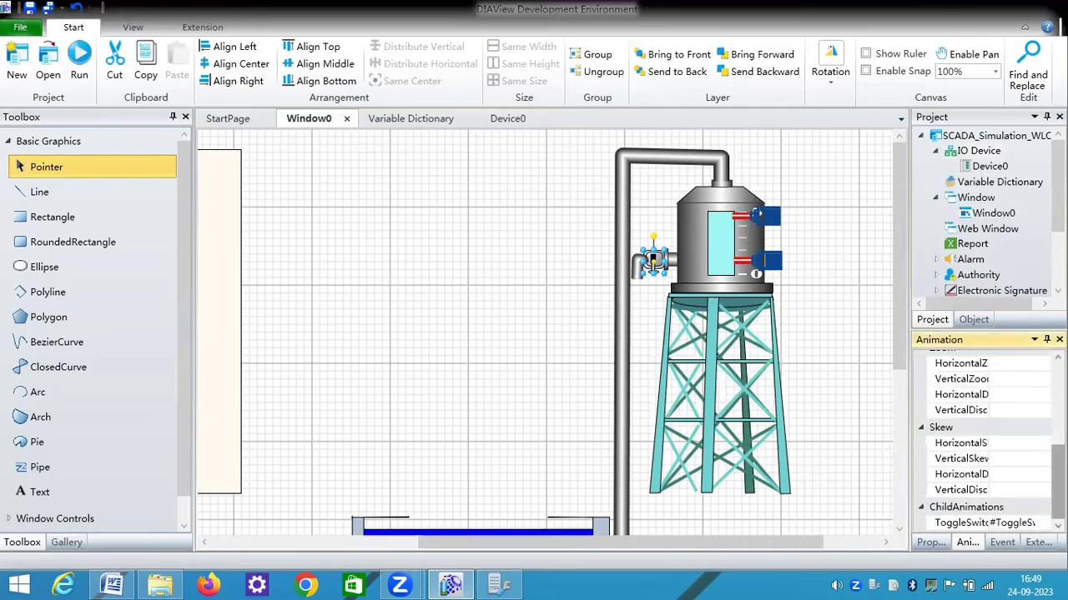
click(1044, 523)
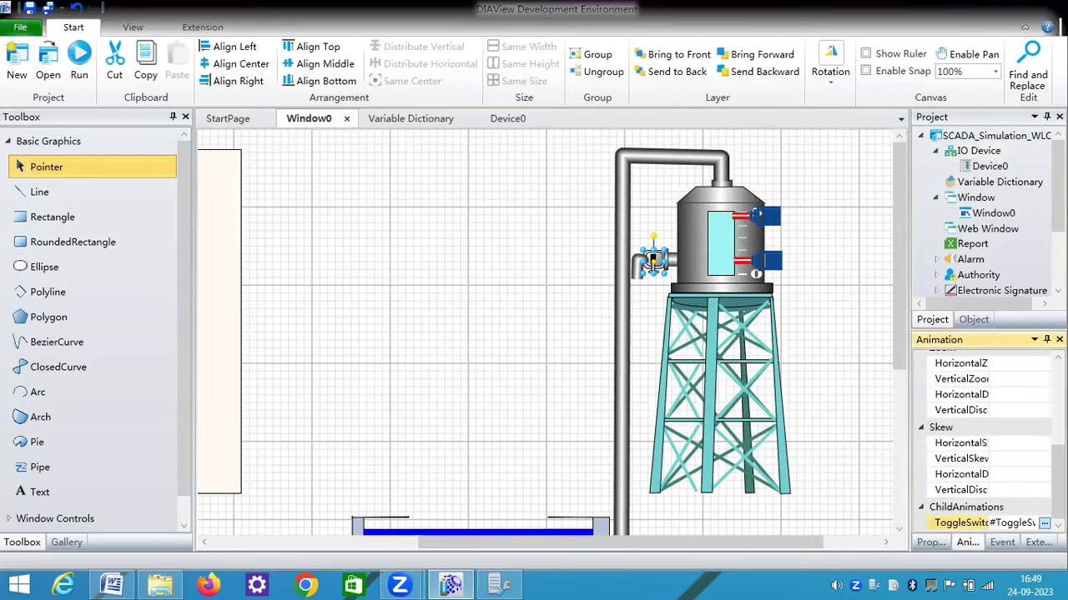
click(1045, 522)
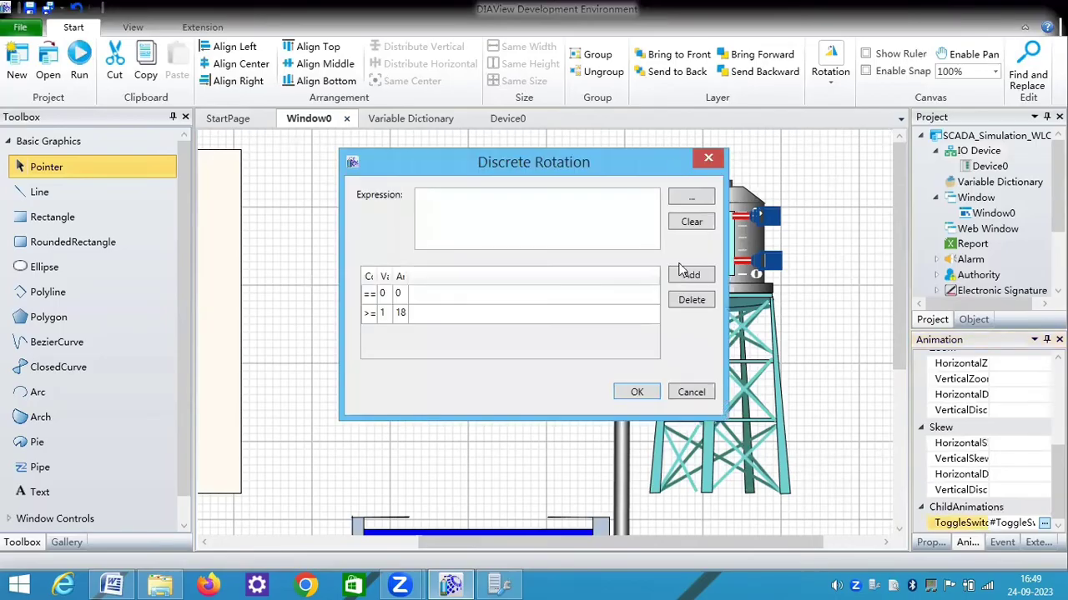
click(684, 199)
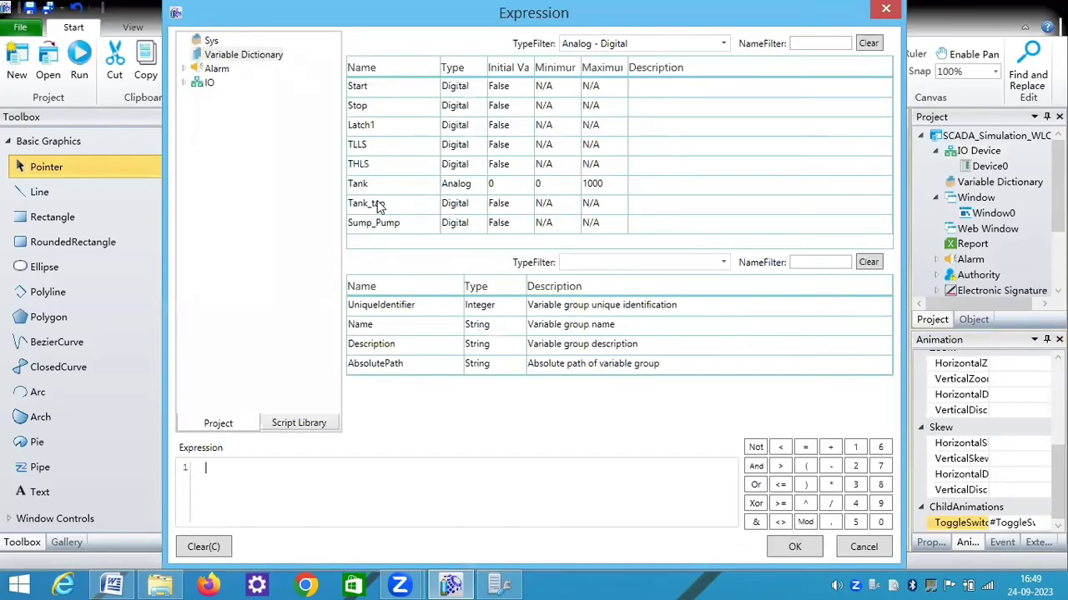
double_click(378, 206)
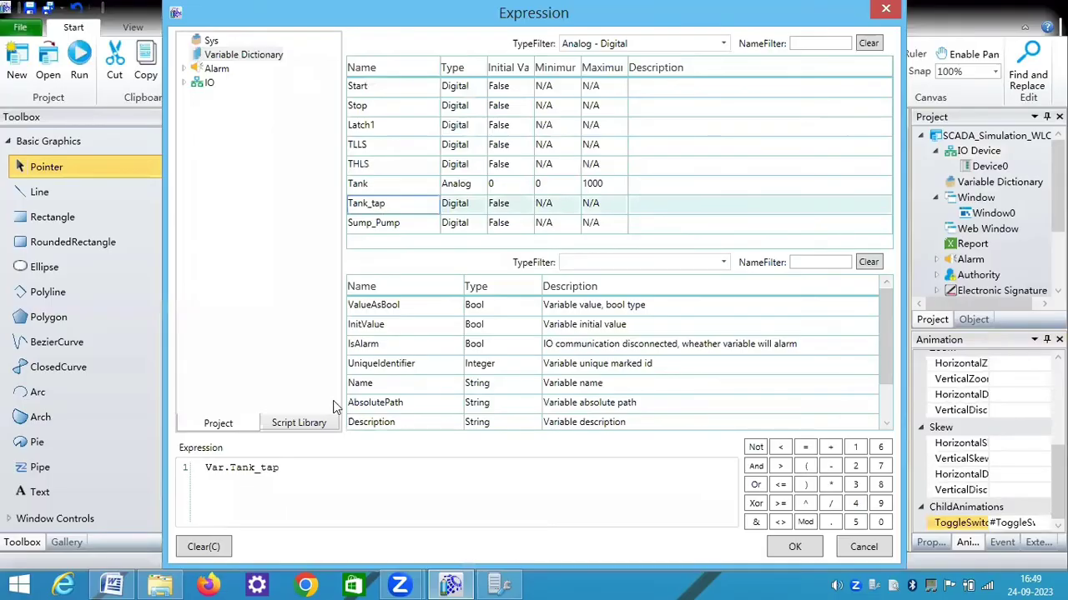
click(788, 548)
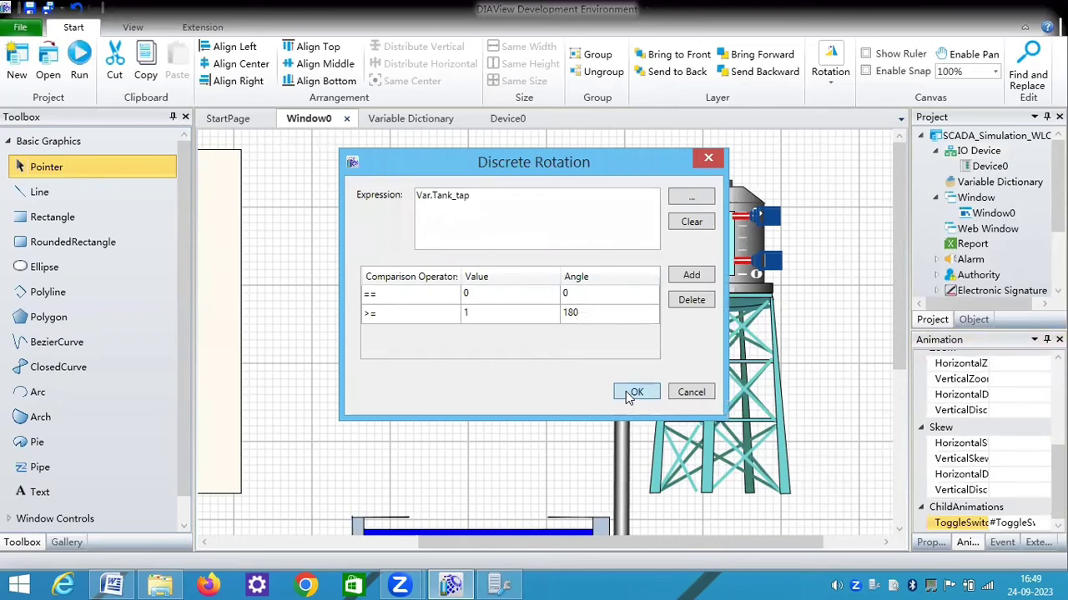
click(630, 394)
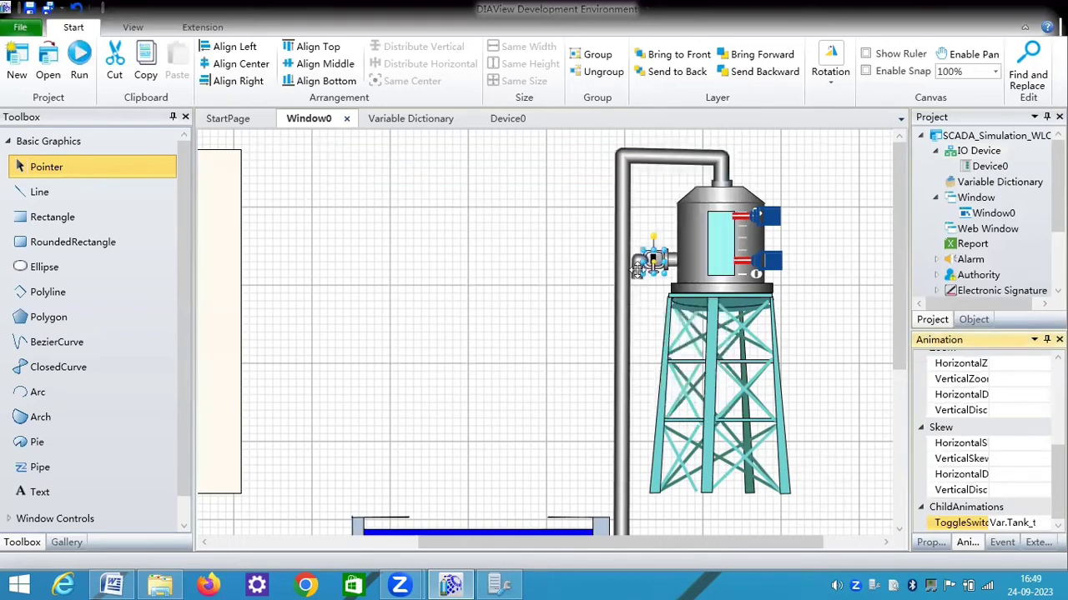
- Set the flow control expression of the short outlet pipe below the tap valve to Var.Tank_tap
click(638, 270)
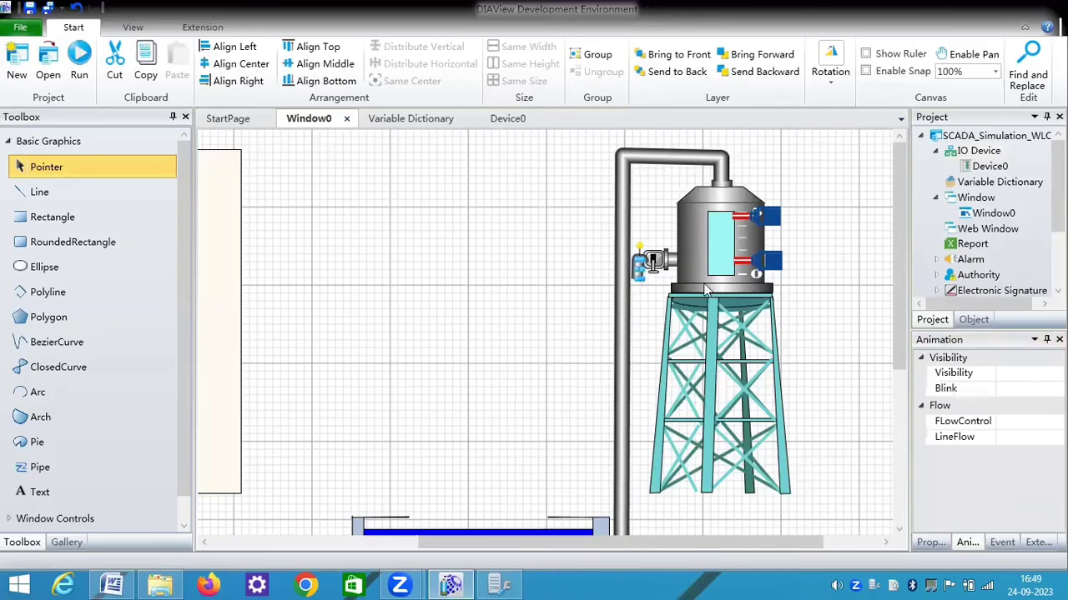
click(1026, 421)
click(1057, 422)
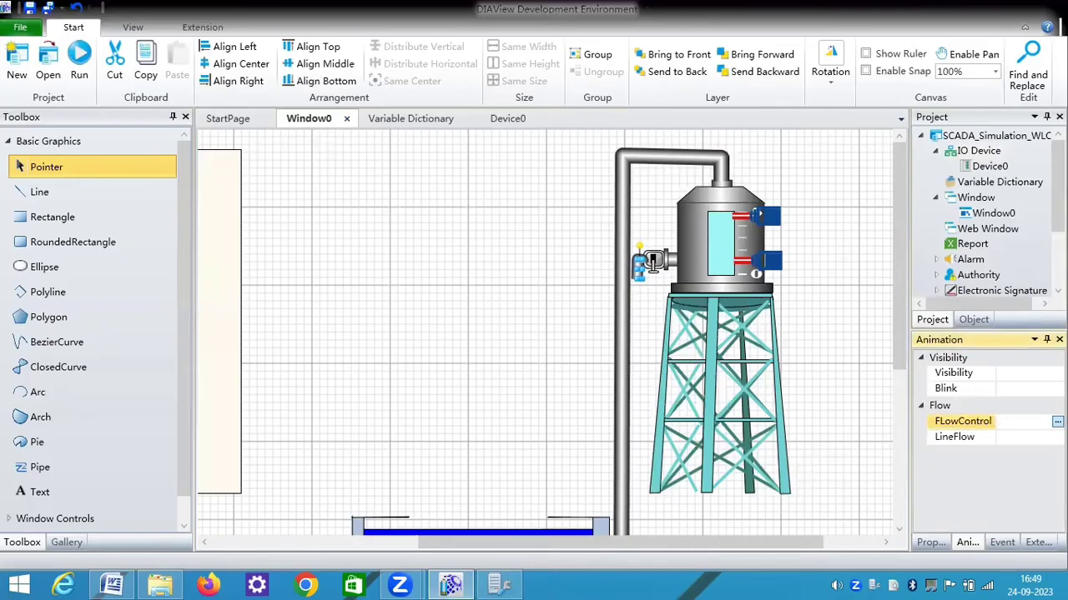
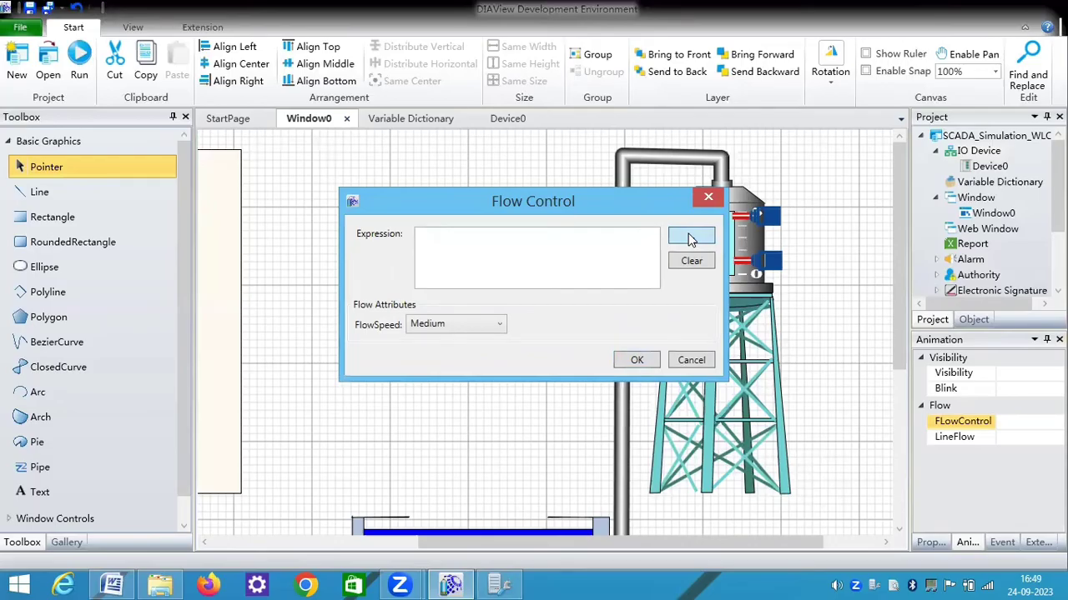
click(689, 239)
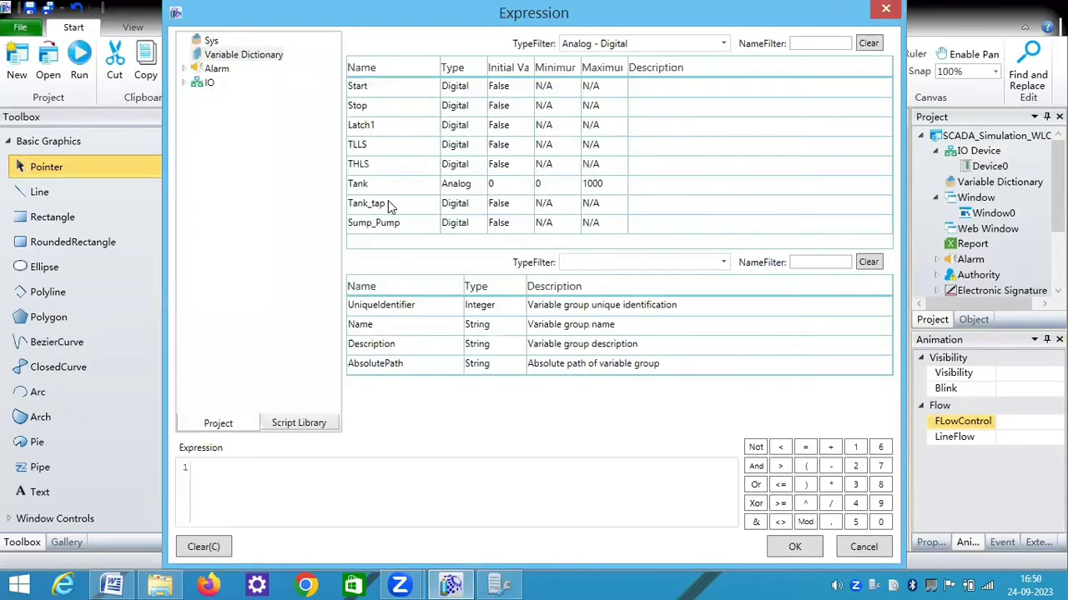
click(390, 206)
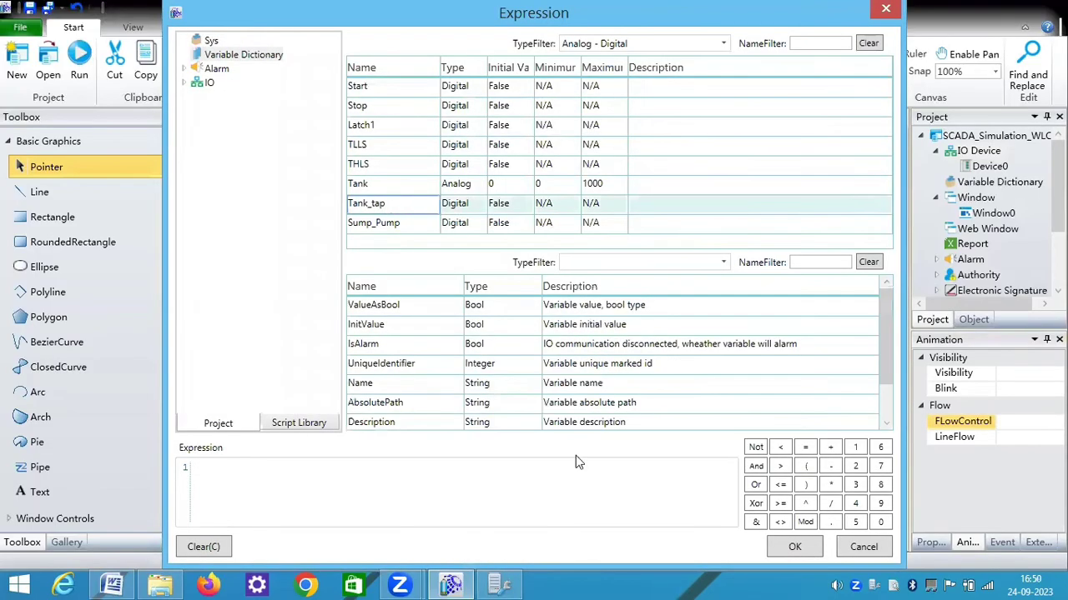
click(780, 550)
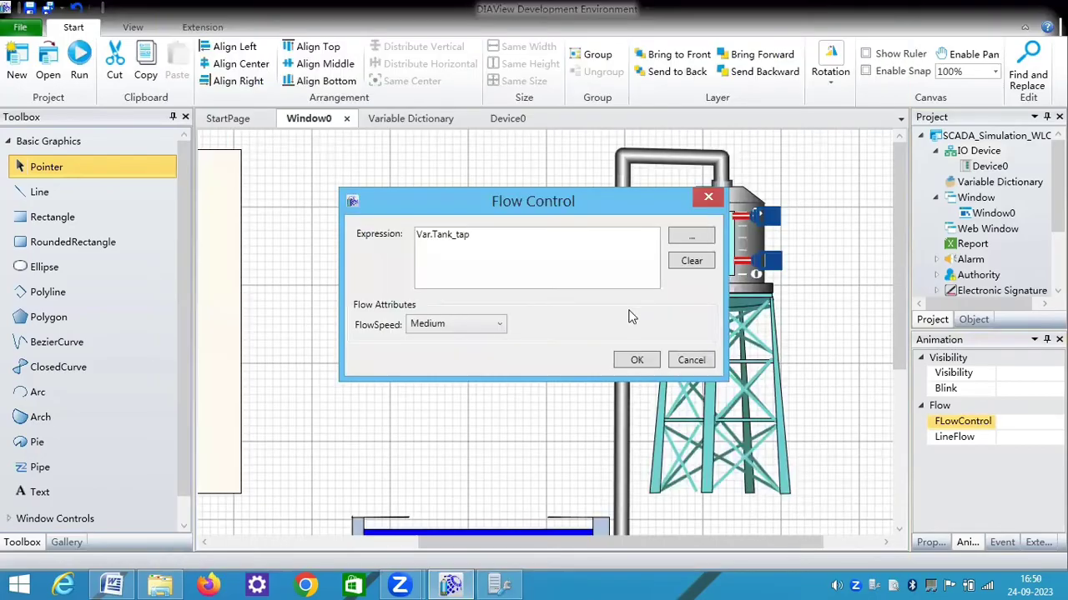
click(634, 361)
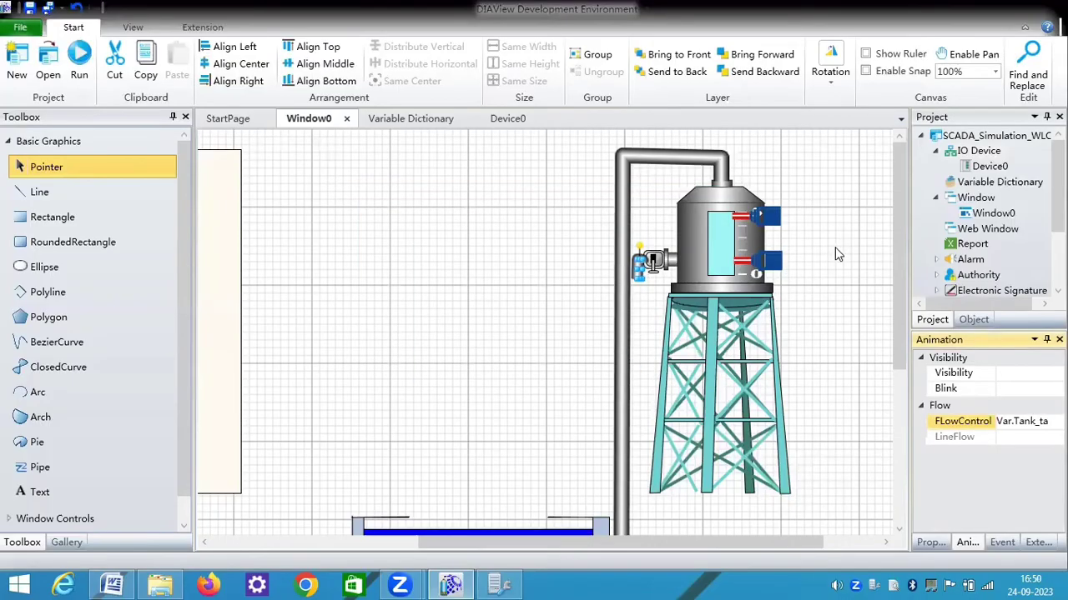
- Select the lower level sensor on the overhead tank and examine its available animation types
click(784, 266)
click(776, 259)
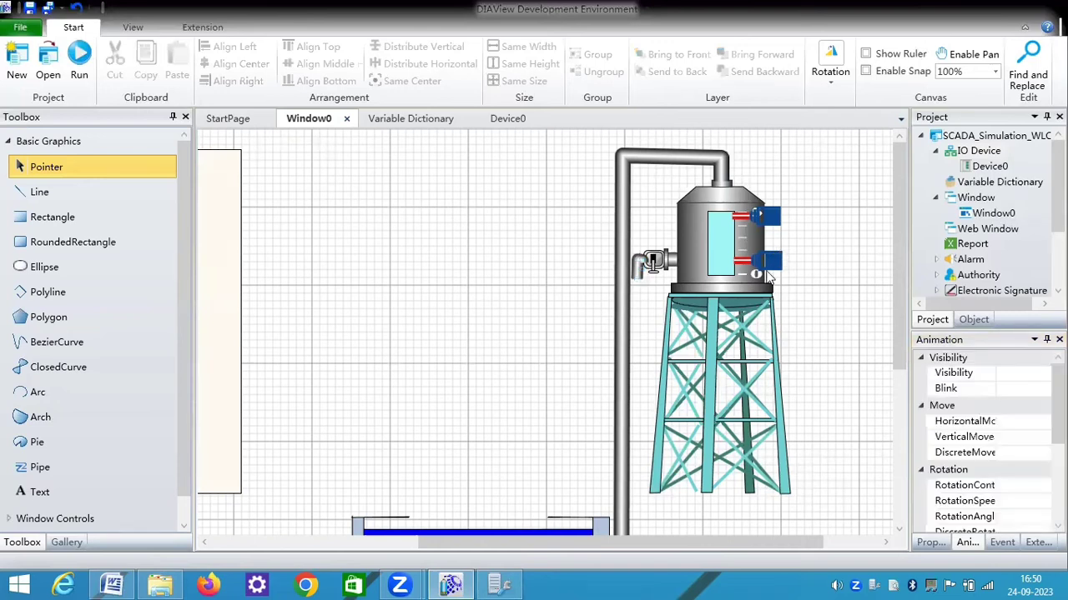
click(1004, 459)
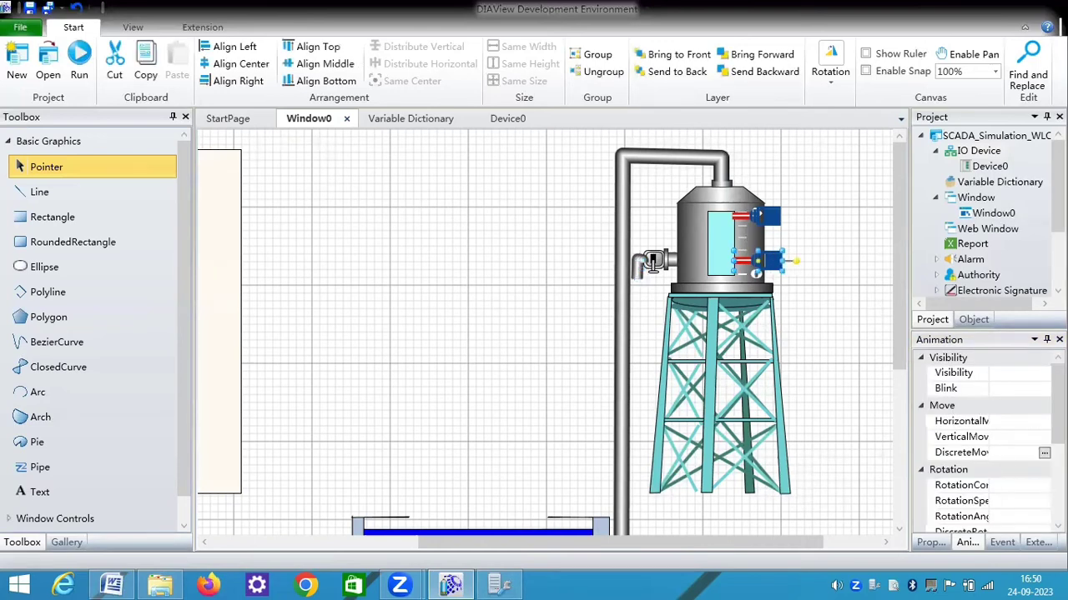
scroll(989, 442, down, 4)
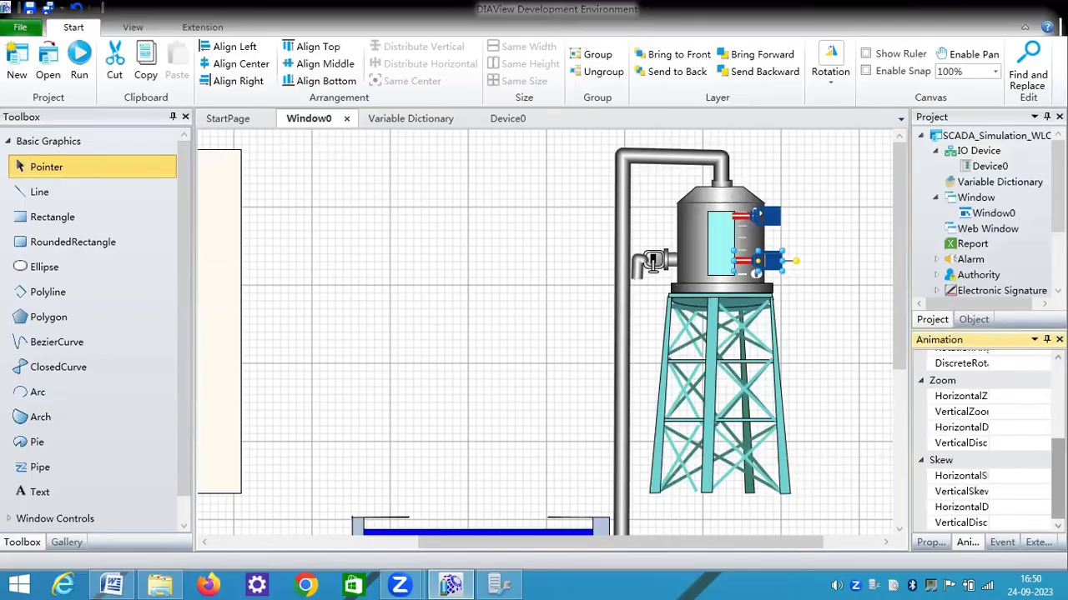
drag(1058, 479, 1056, 388)
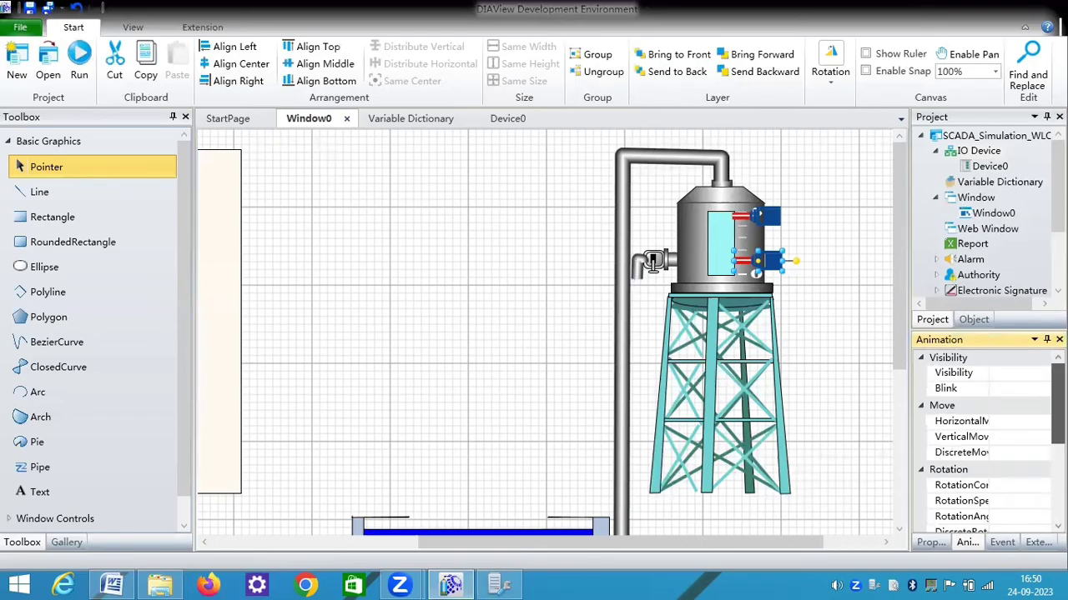
scroll(988, 442, down, 4)
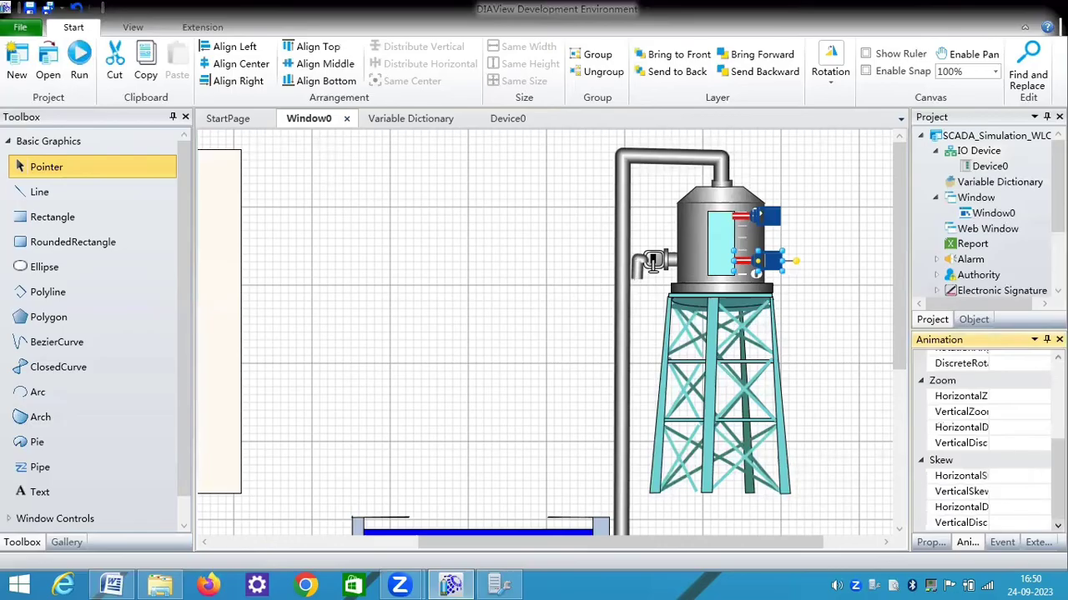
scroll(989, 442, up, 4)
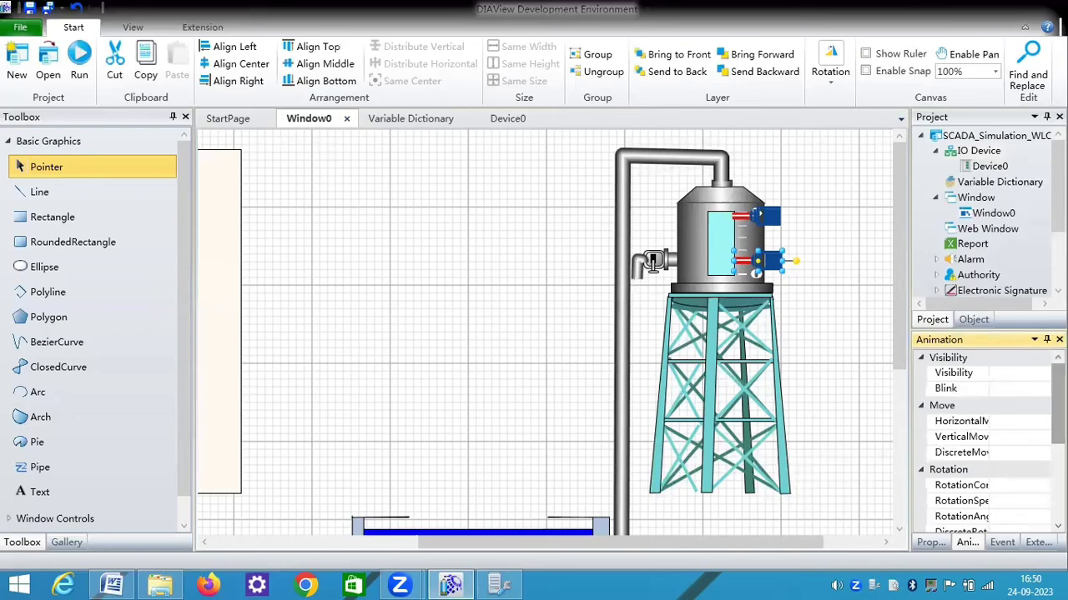
mouse_move(1043, 373)
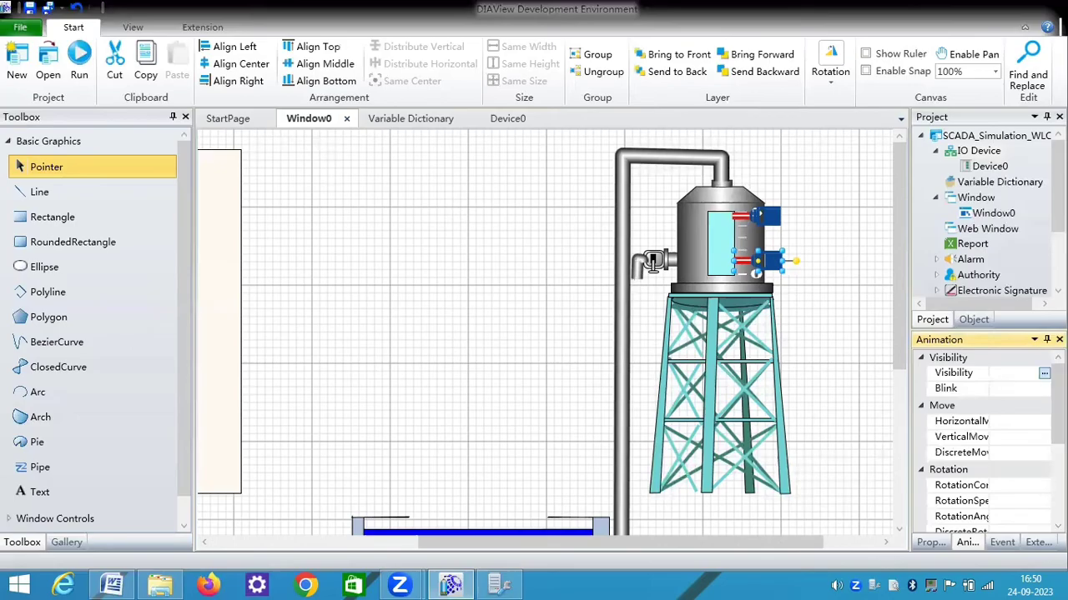
click(1043, 373)
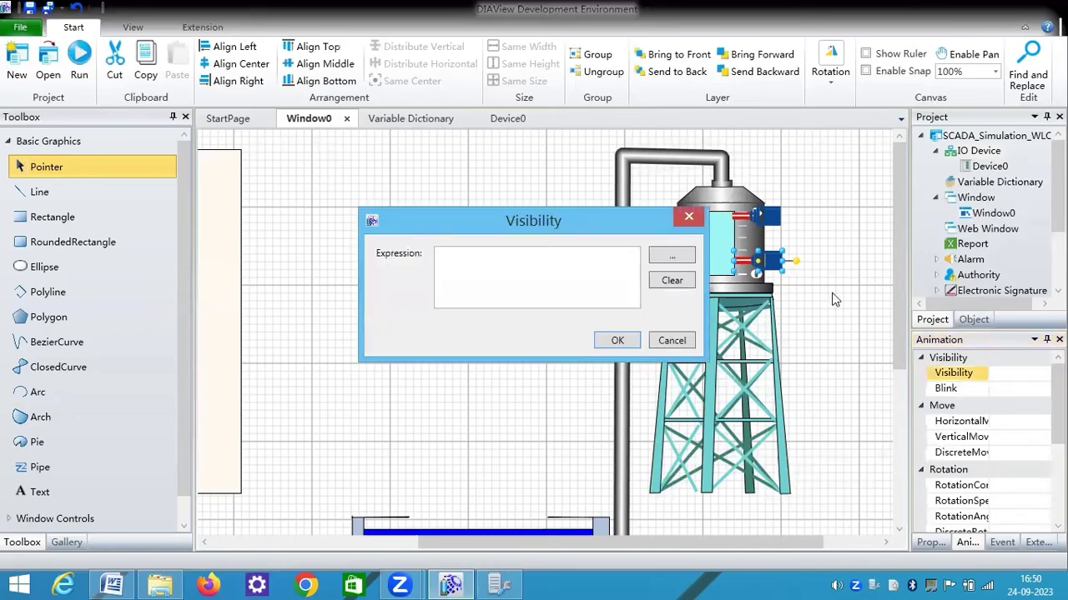
click(698, 221)
- Give the tank's lower level sensor a Blink animation with the expression Var.TLLS and Fast blink speed
mouse_move(1012, 394)
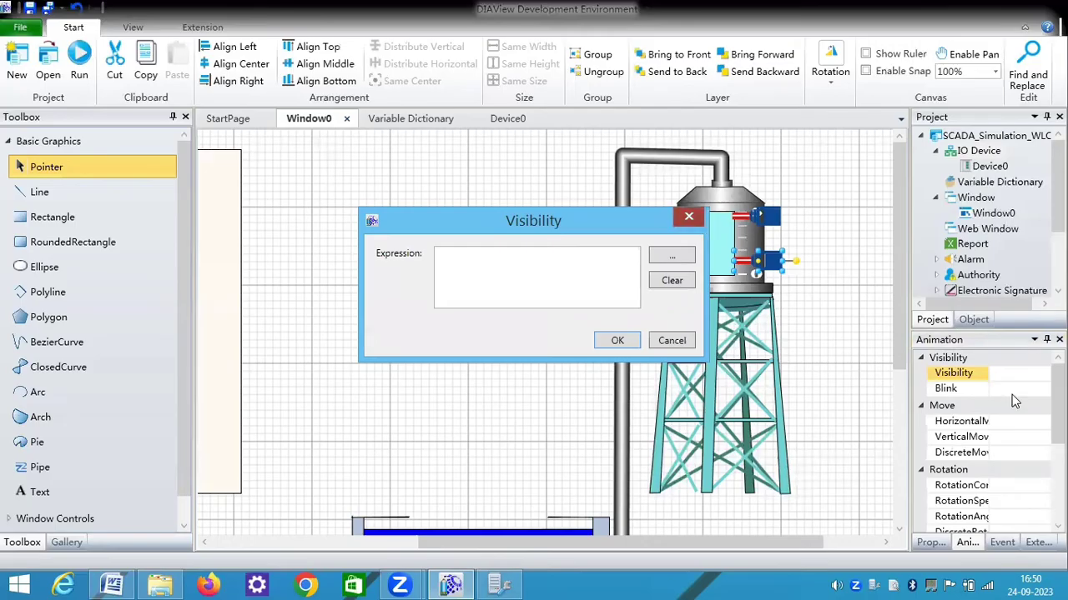
click(1044, 389)
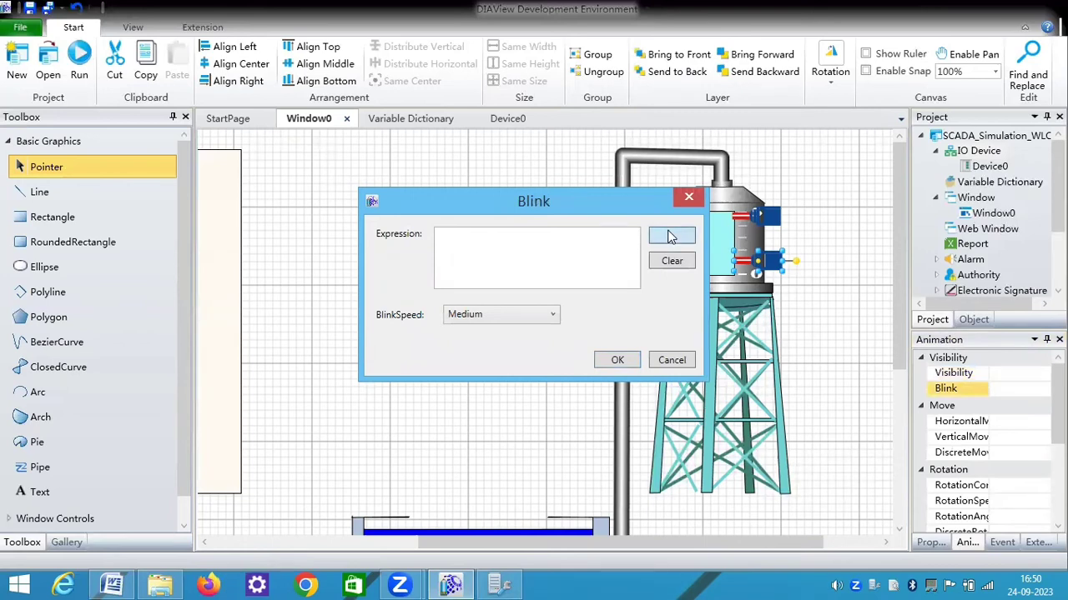
click(669, 236)
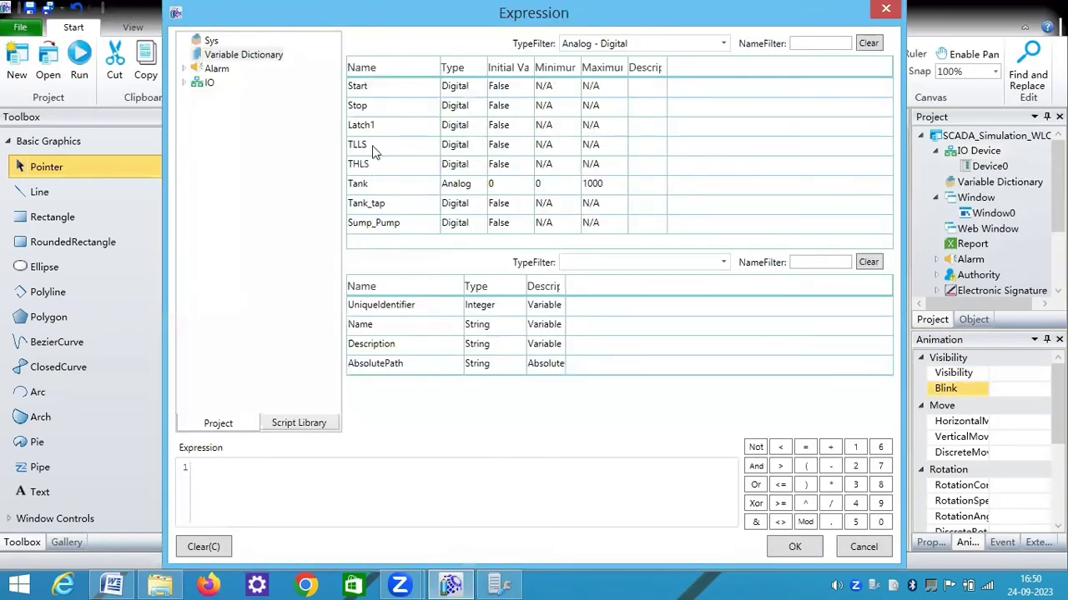
double_click(373, 151)
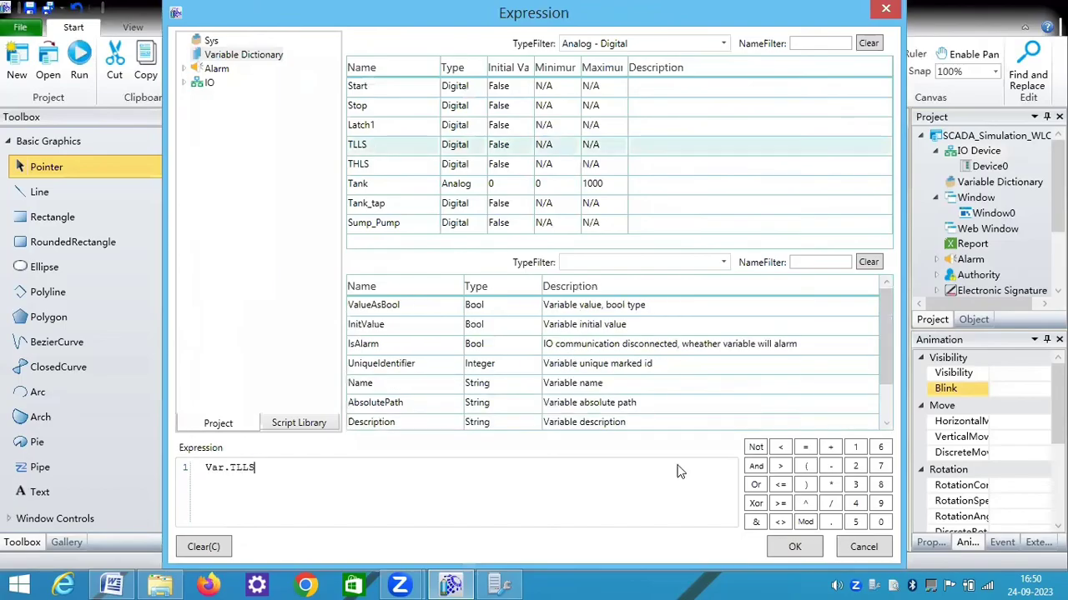
click(795, 547)
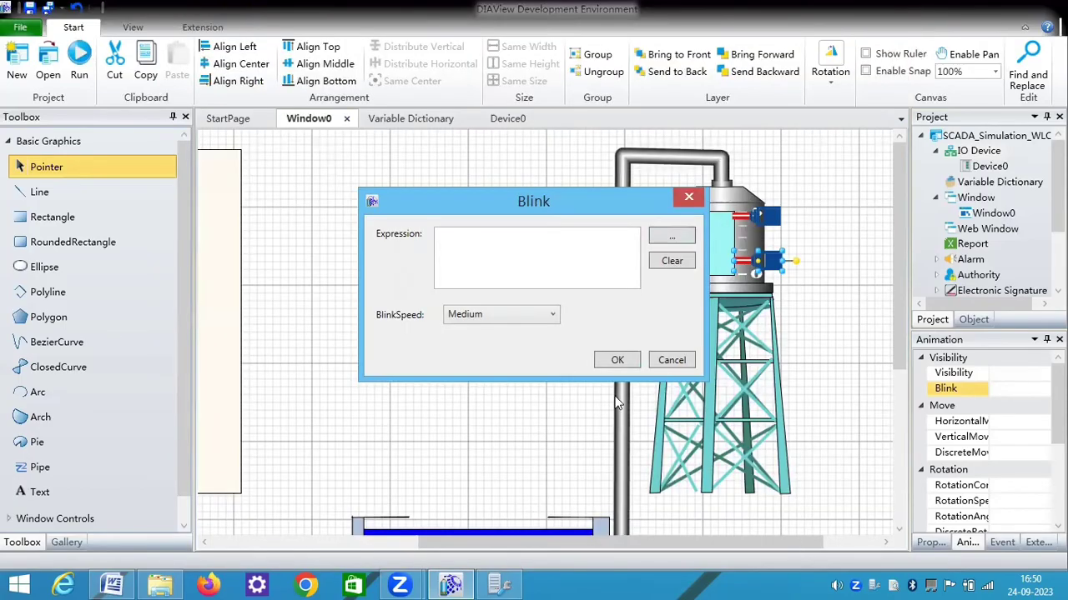
click(533, 321)
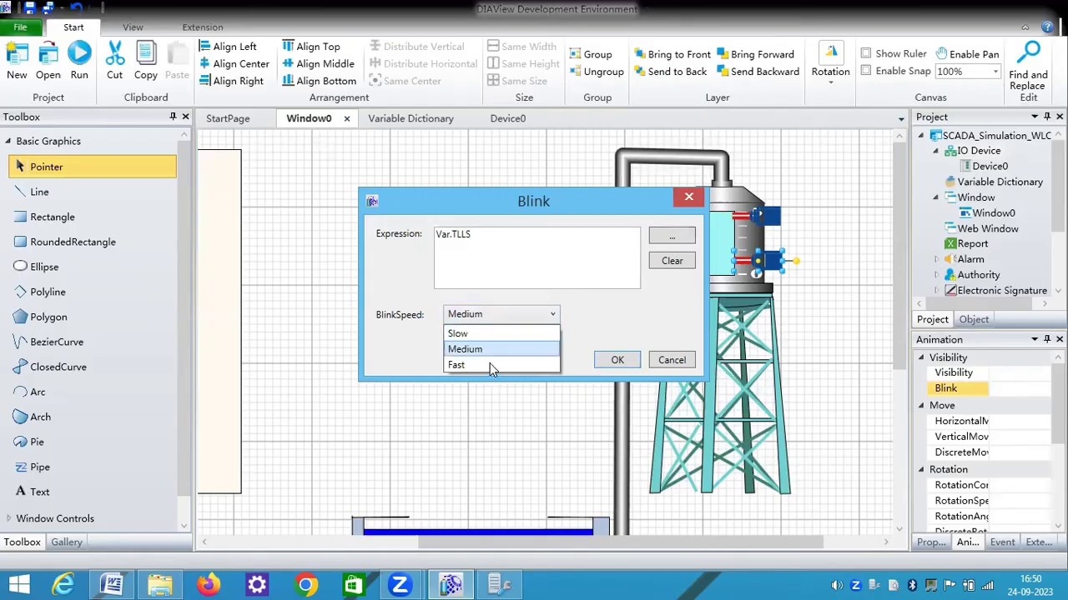
click(490, 366)
click(632, 361)
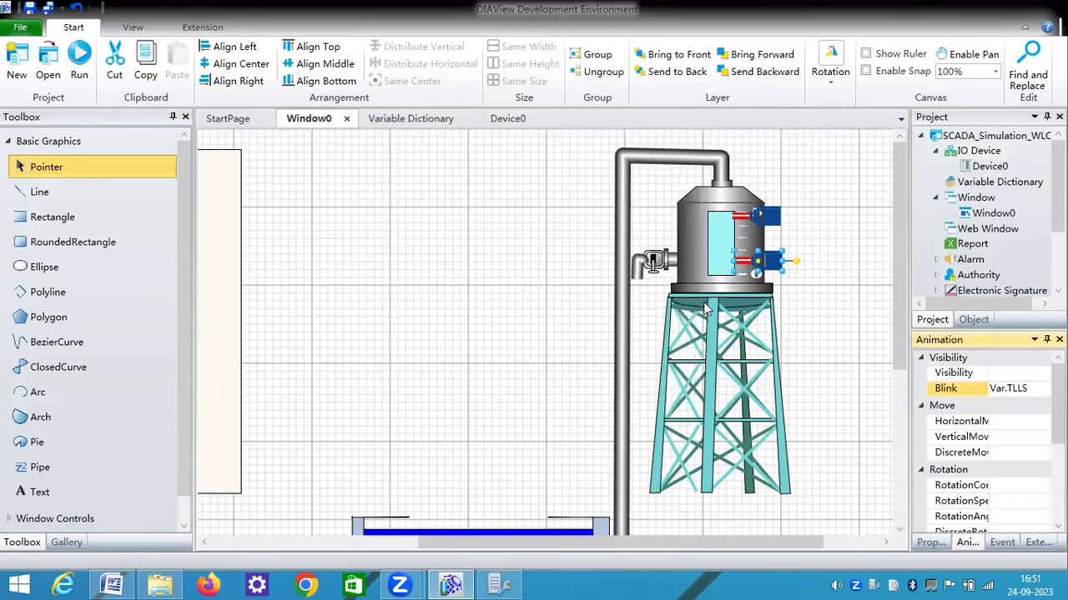
- Give the overhead tank's upper level sensor a Blink animation with the expression Var.THLS and Fast blink speed
click(764, 214)
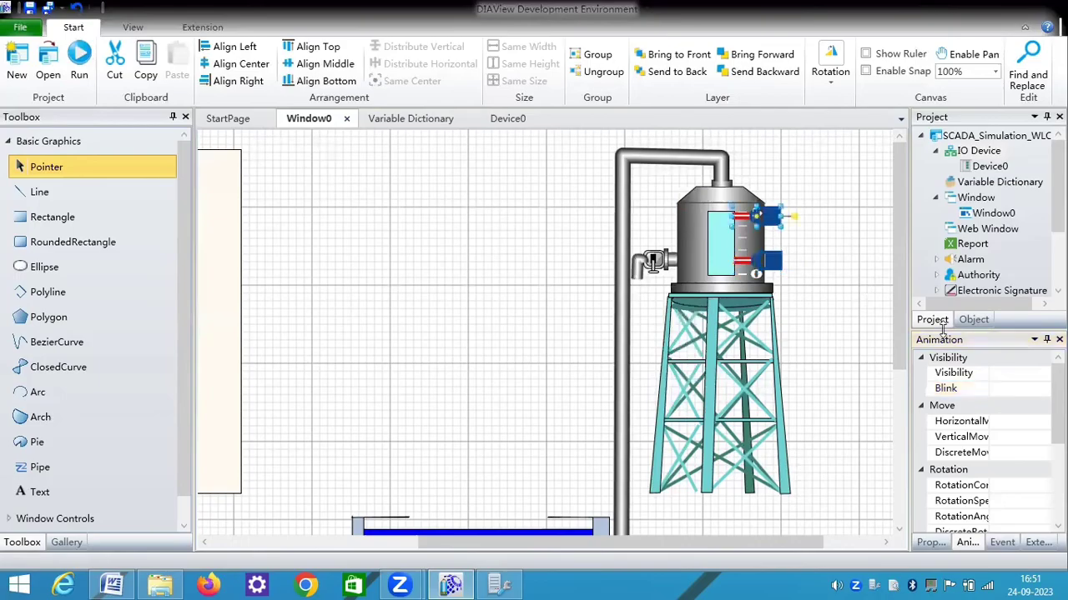
click(1021, 375)
click(1021, 389)
click(1044, 389)
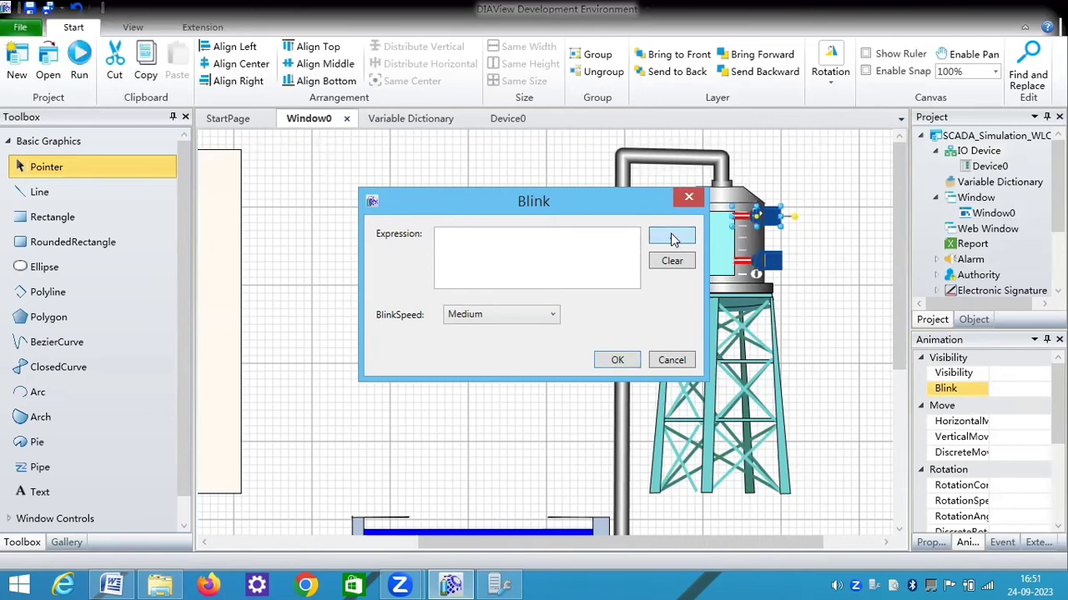
click(674, 239)
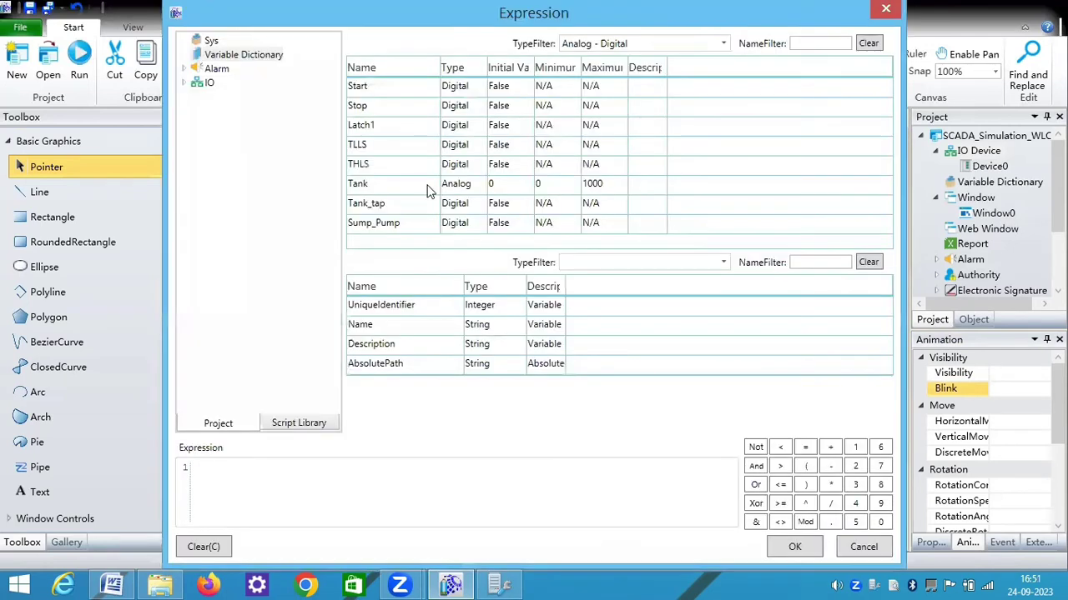
double_click(365, 166)
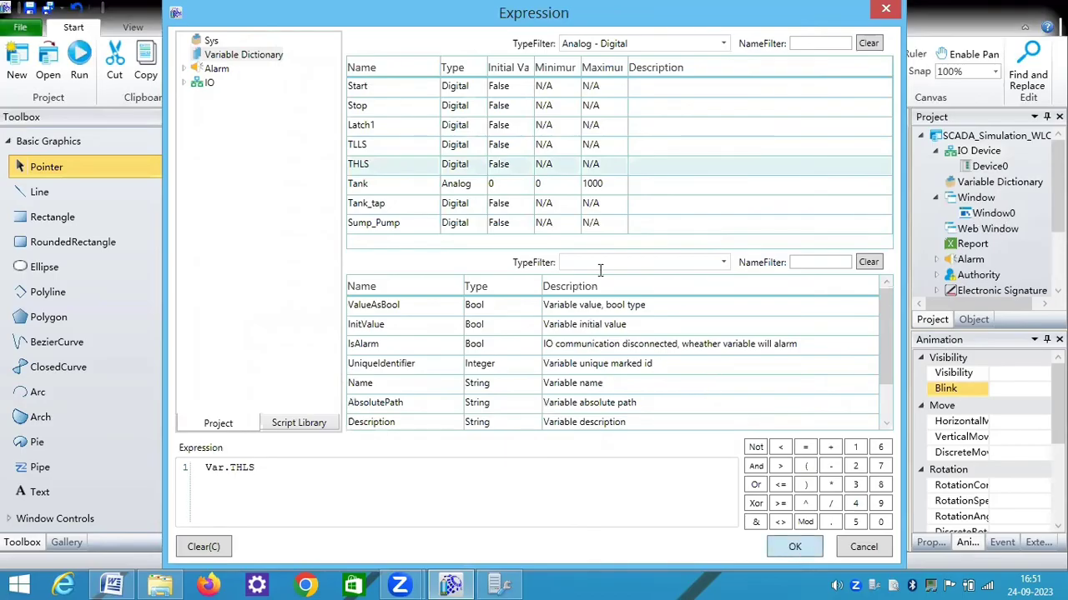
click(794, 548)
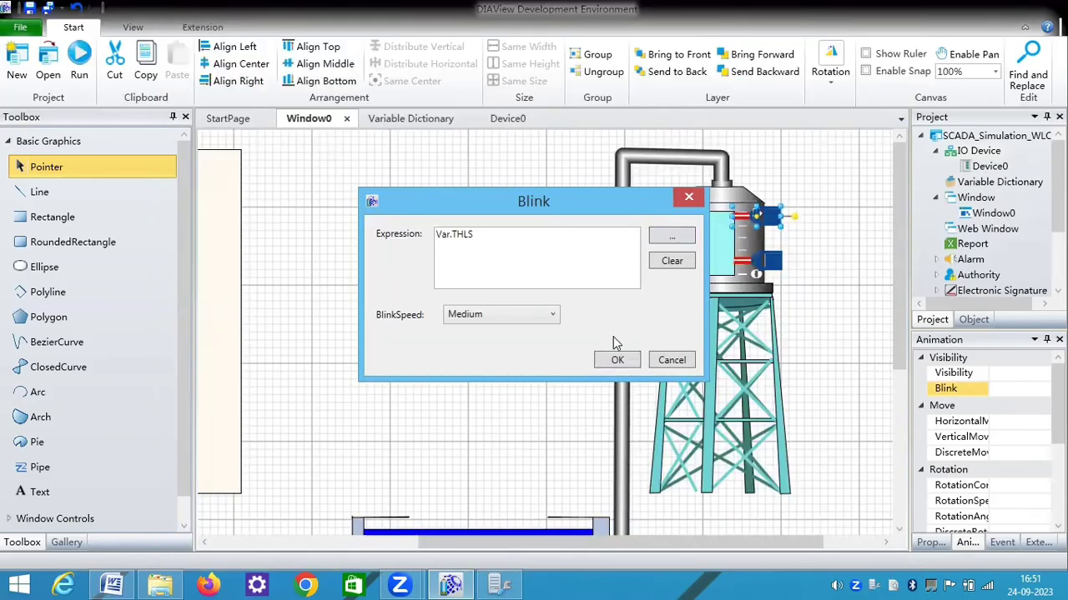
click(525, 318)
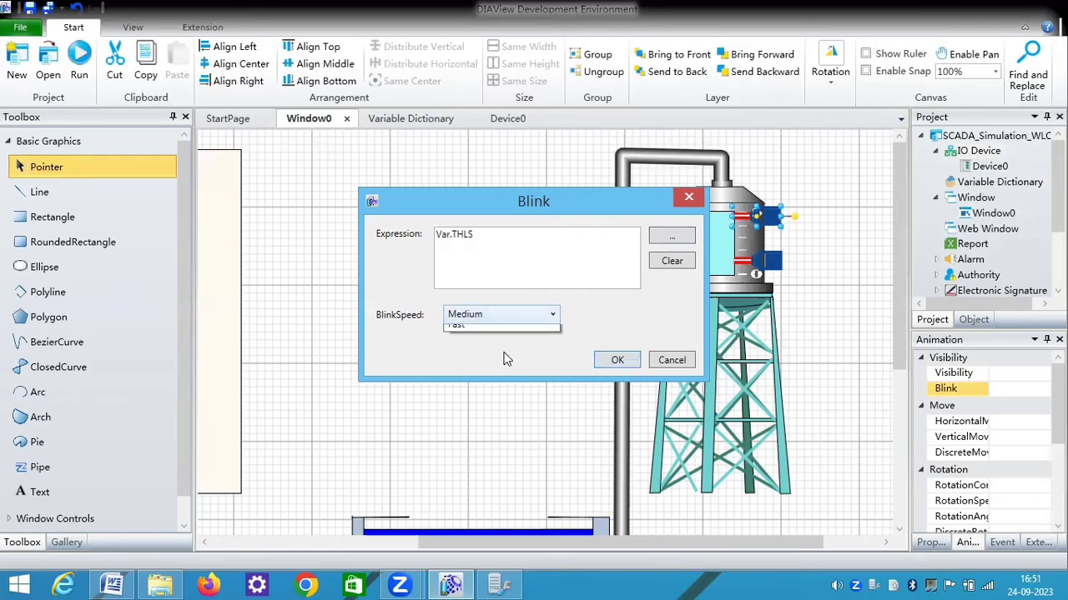
click(499, 366)
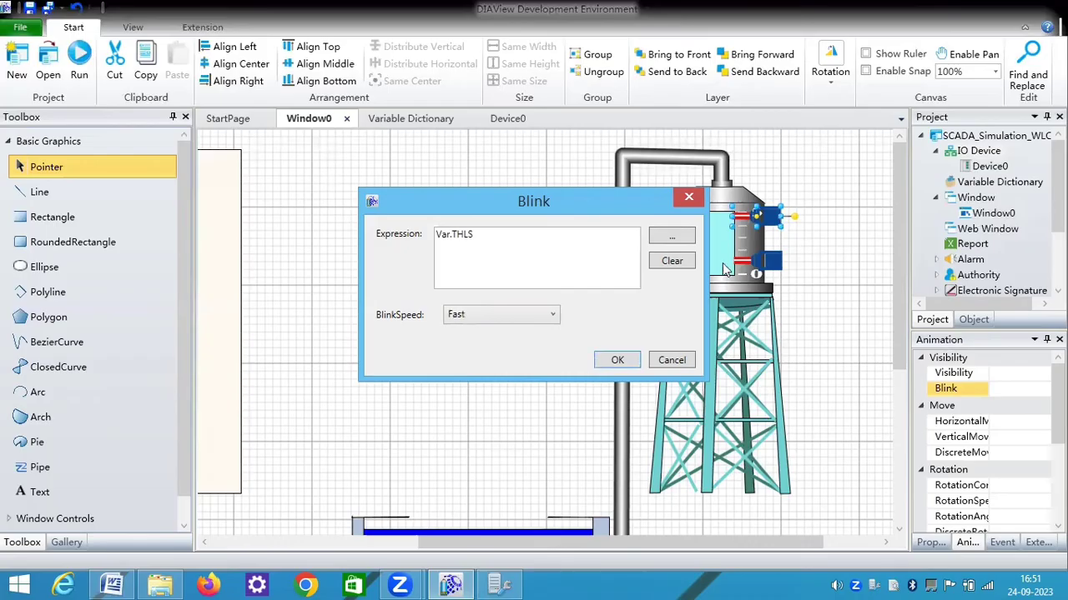
click(614, 360)
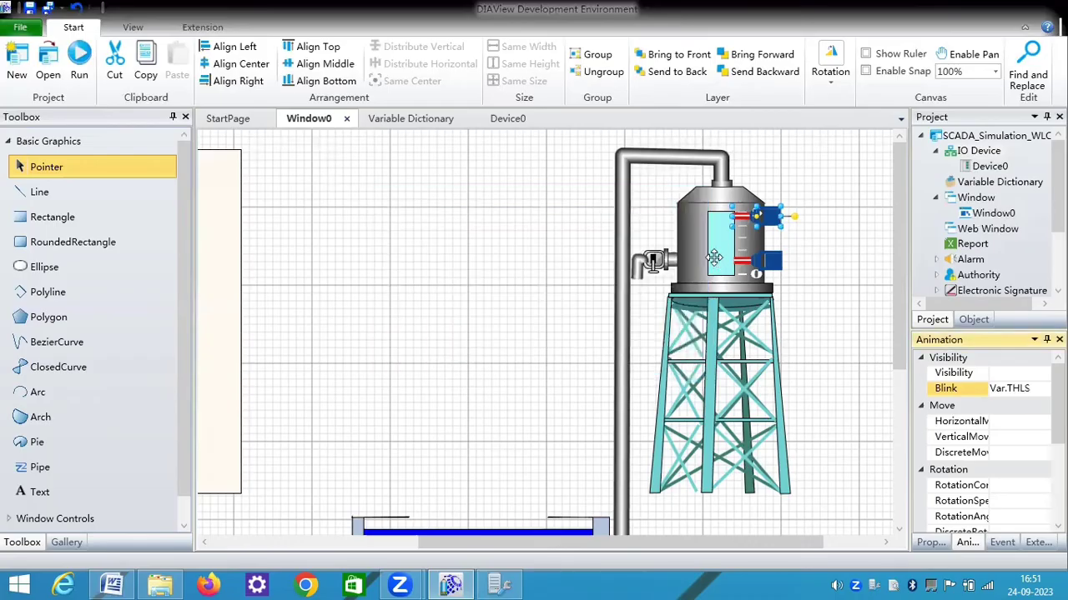
- Set the expression of the overhead tank's LiquidLevel Brush child animation to Var.Tank
click(714, 257)
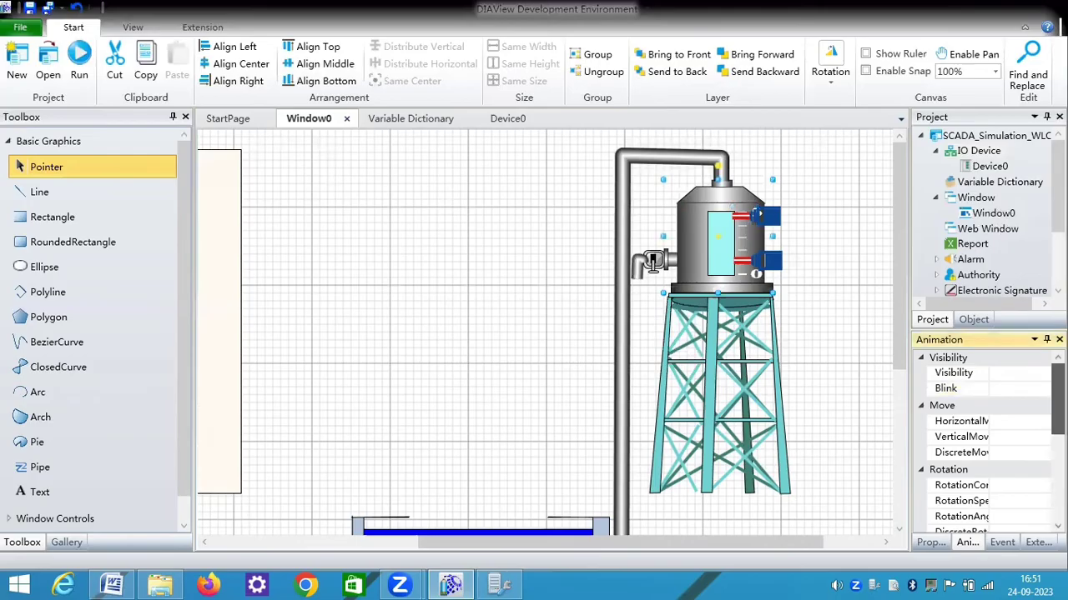
scroll(984, 442, down, 2)
scroll(984, 442, down, 3)
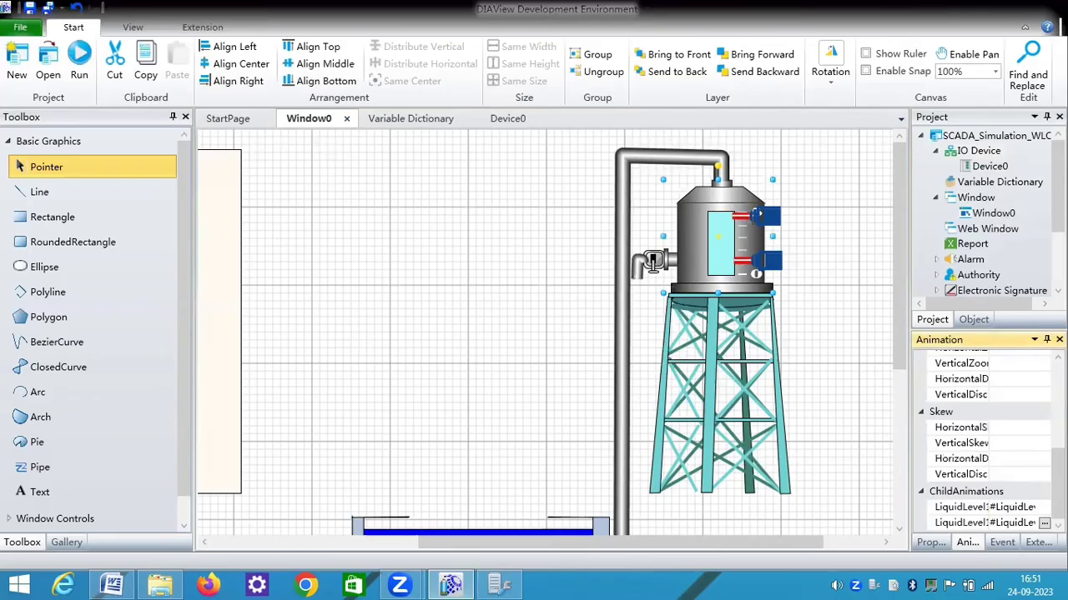
click(1044, 508)
click(1044, 508)
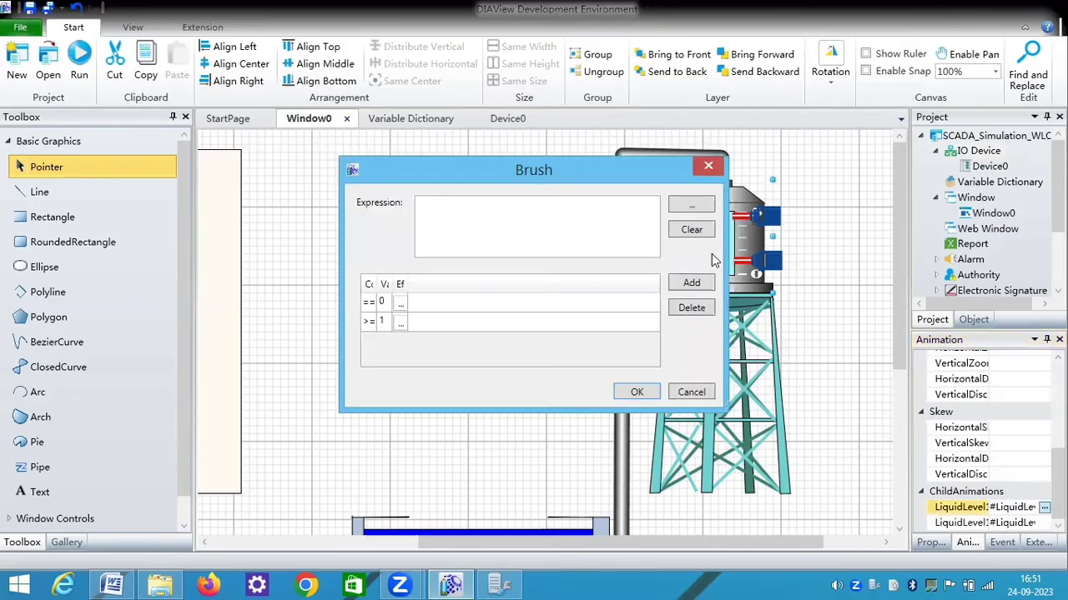
click(680, 206)
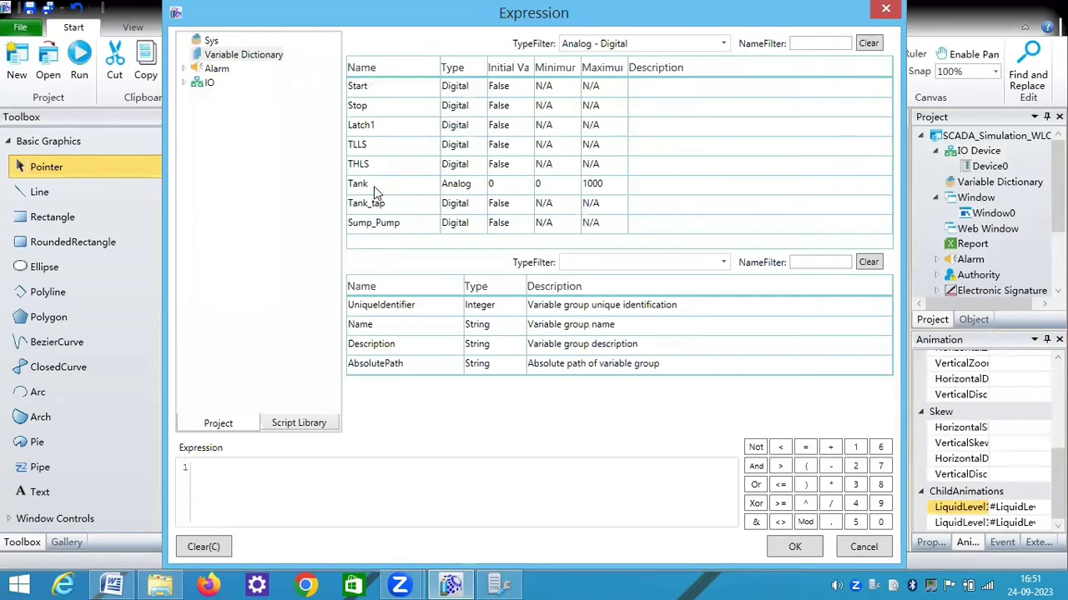
click(373, 186)
double_click(386, 184)
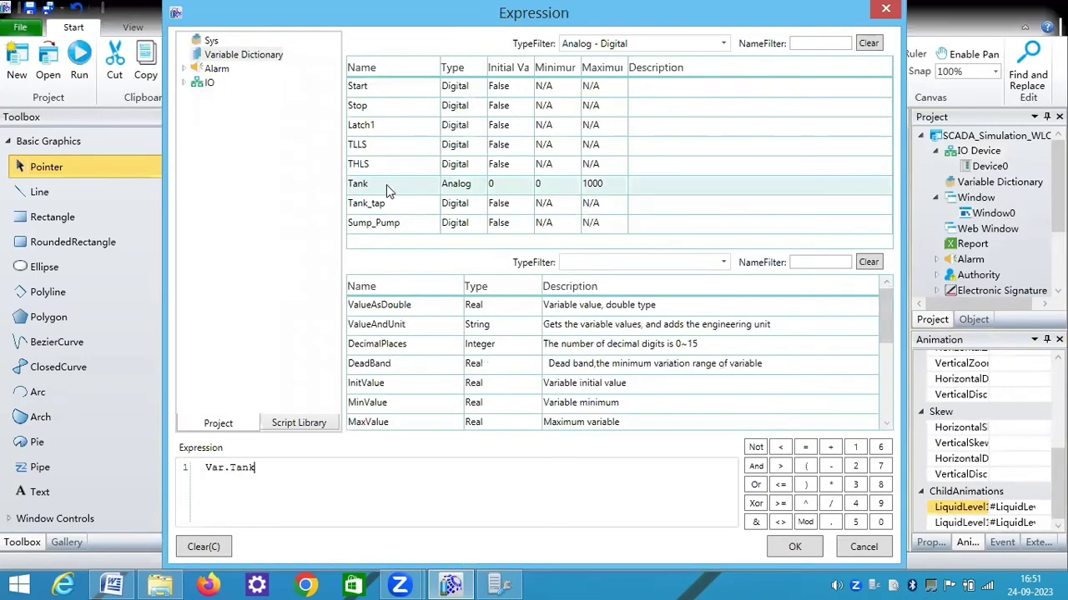
click(791, 550)
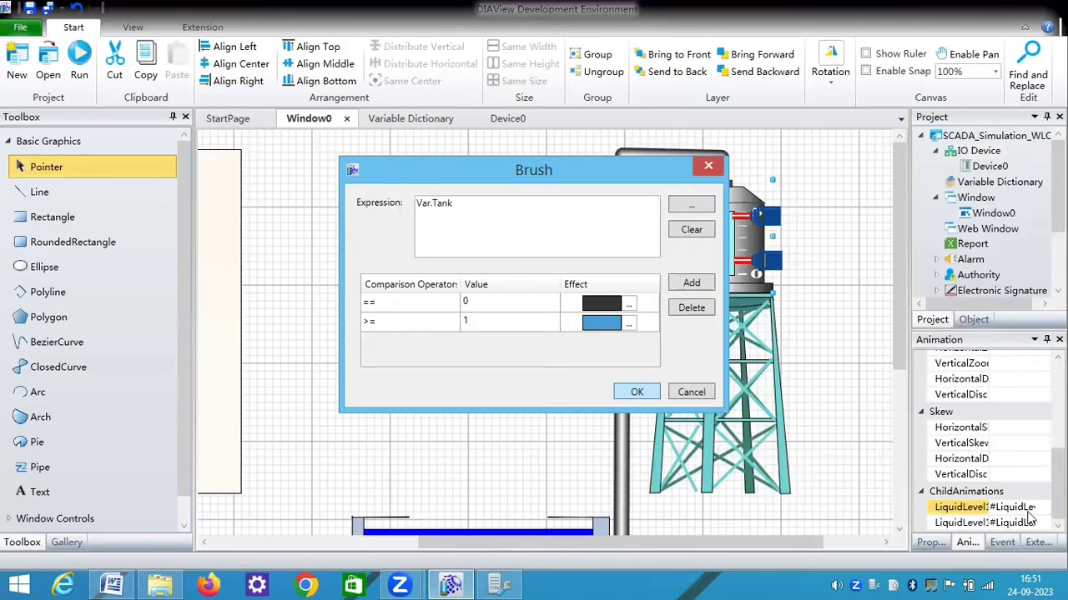
click(632, 394)
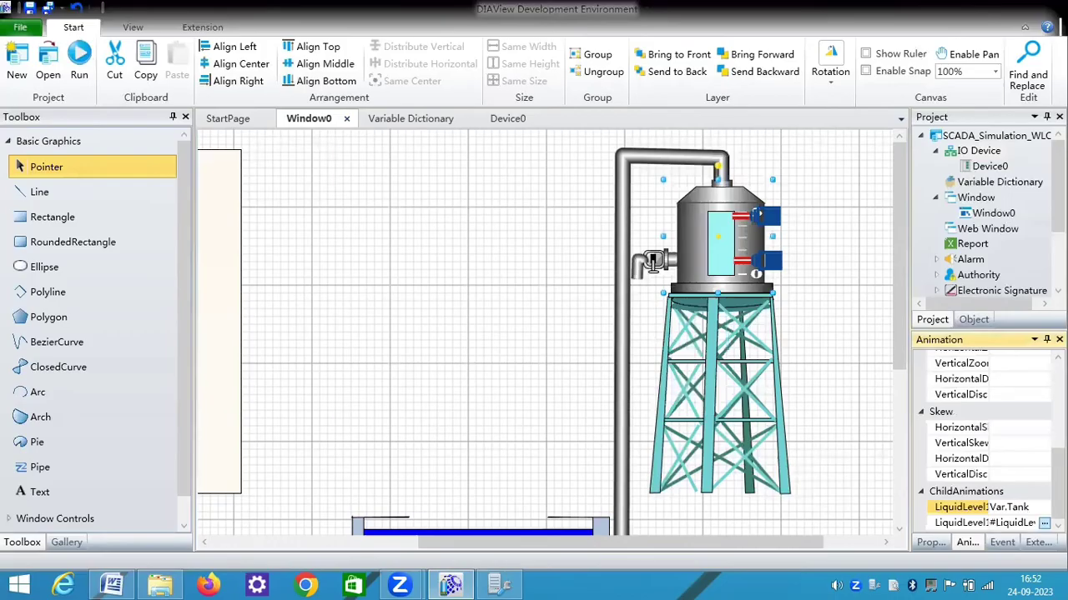
- Set the overhead tank's LiquidLevel Vertical Fill child animation to a maximum value of 1000 and the expression Var.Tank
click(1043, 523)
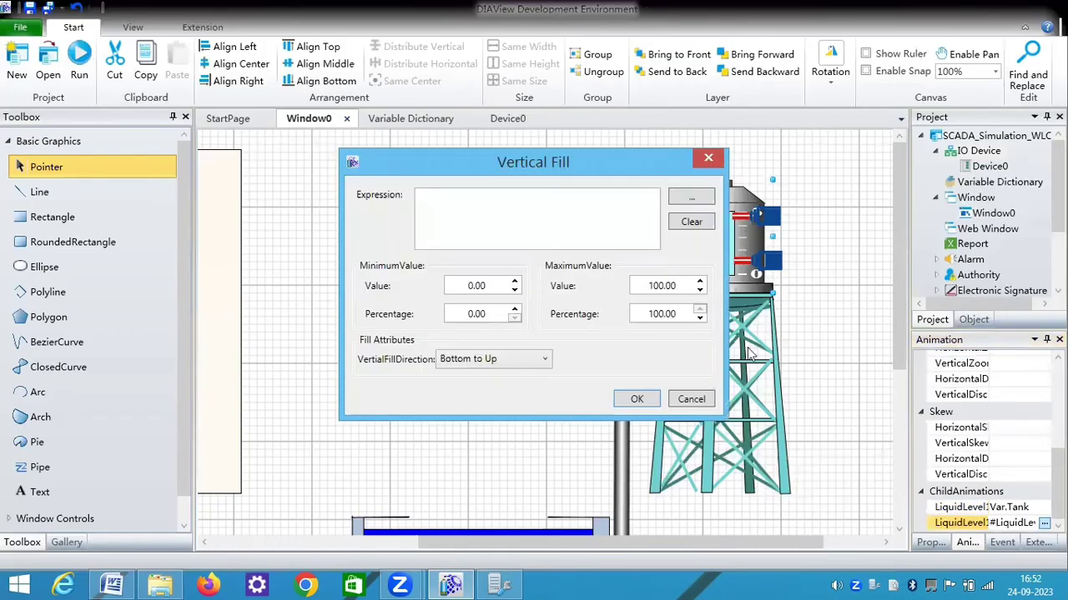
double_click(661, 288)
click(662, 288)
text(0)
click(686, 201)
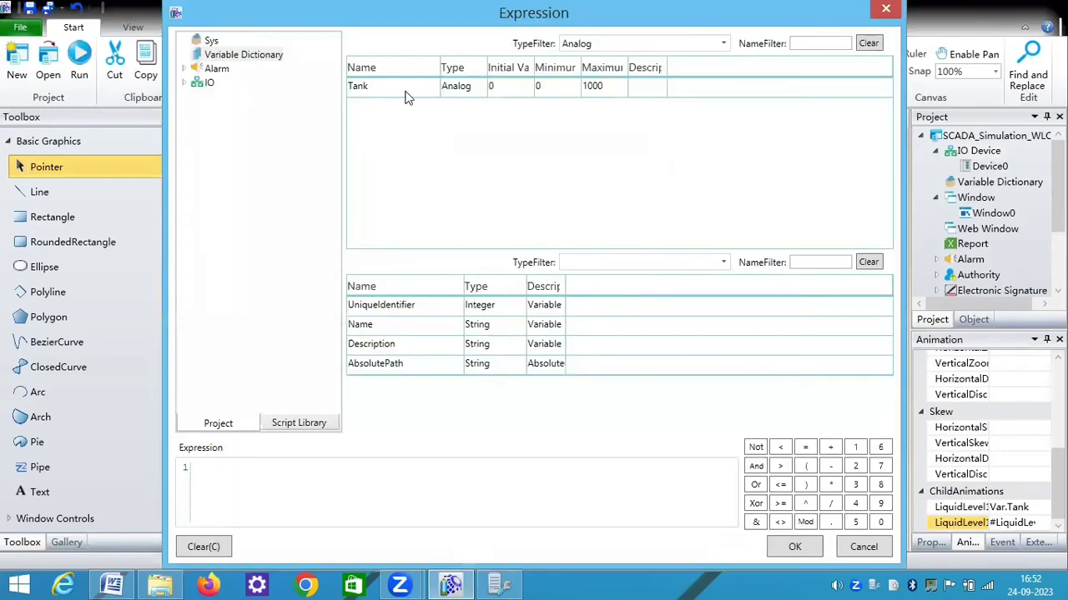
double_click(405, 92)
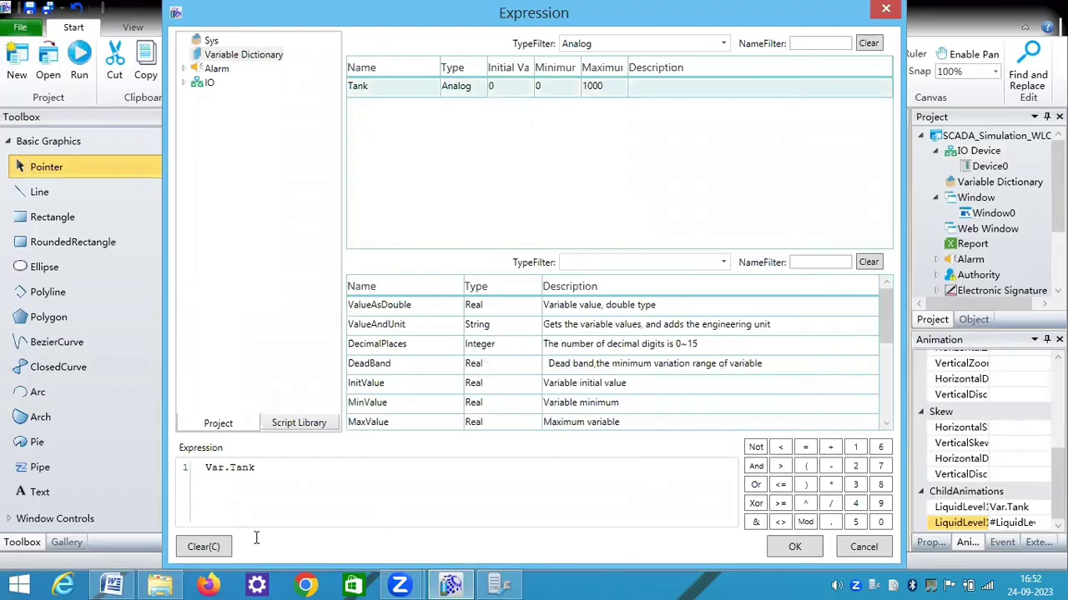
click(809, 545)
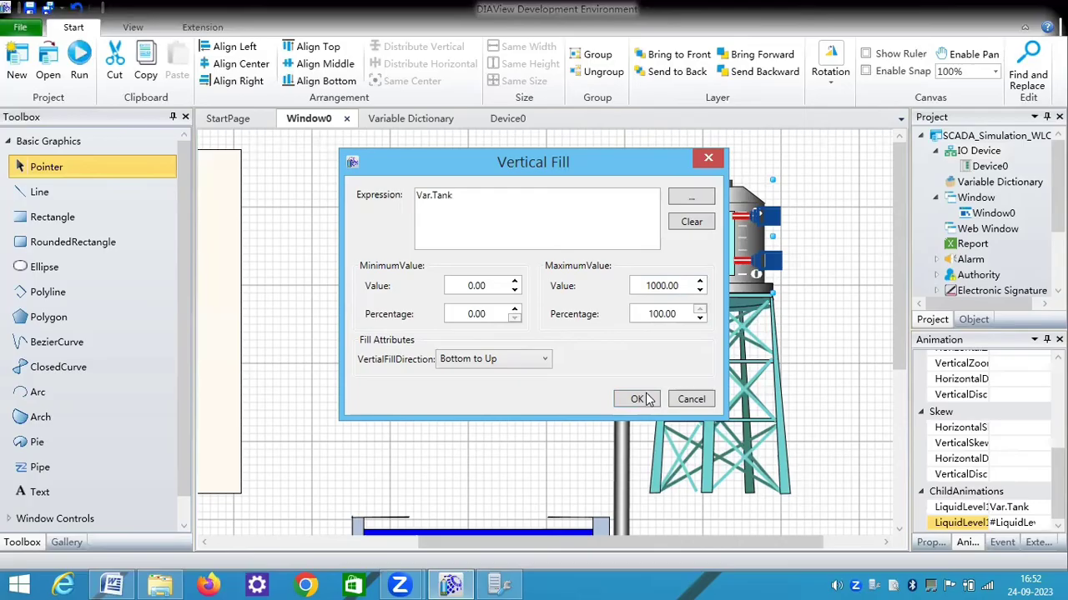
click(638, 400)
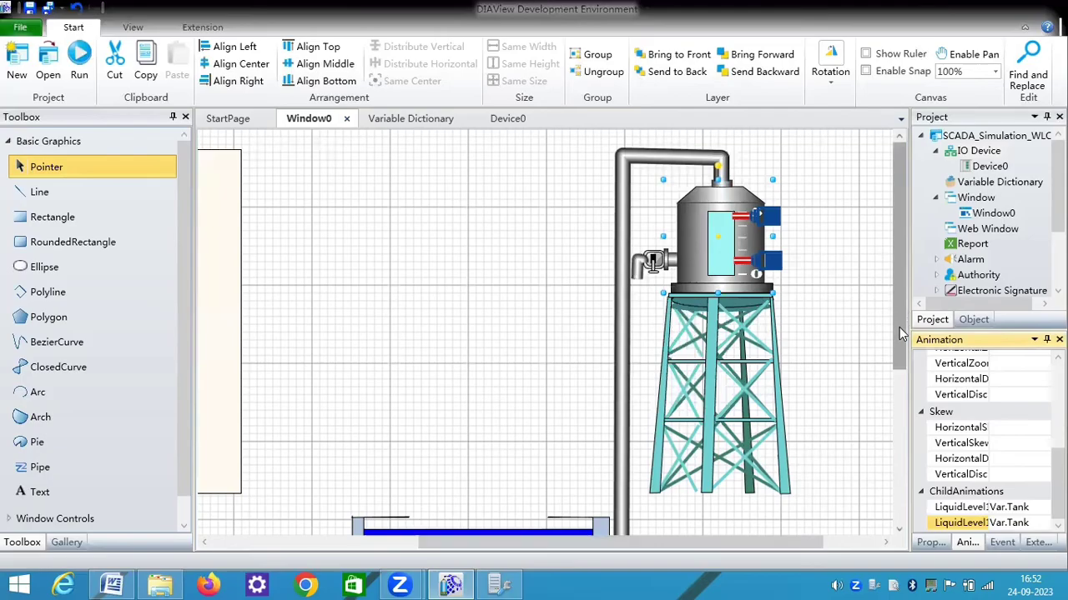
- Set the flow control expression of the long pipe rising from the sump pump to the overhead tank to Var.Sump_Pump
scroll(899, 334, down, 2)
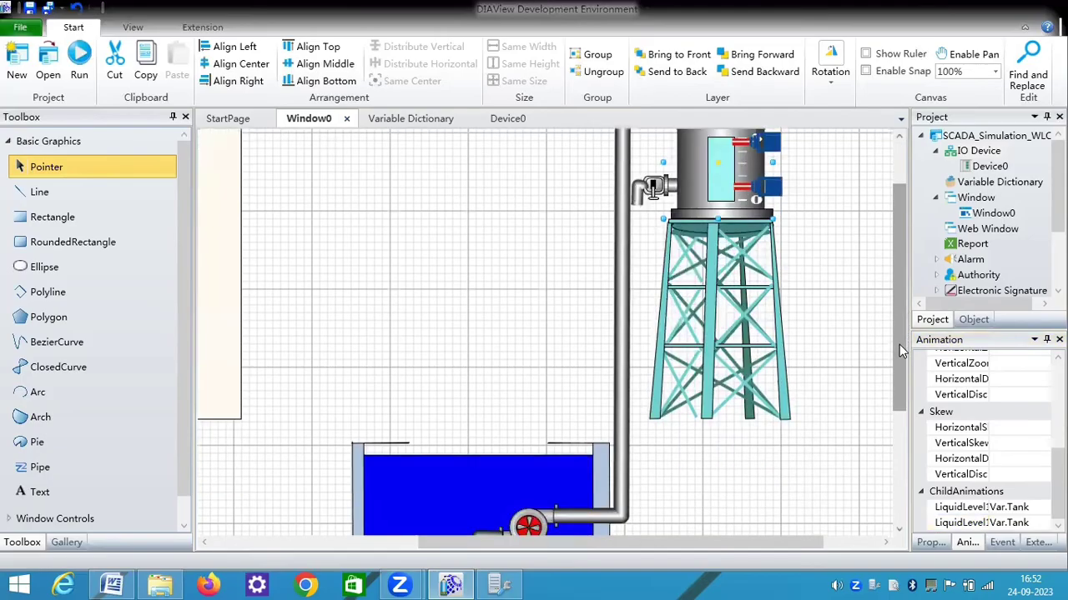
scroll(899, 345, down, 1)
scroll(901, 366, down, 1)
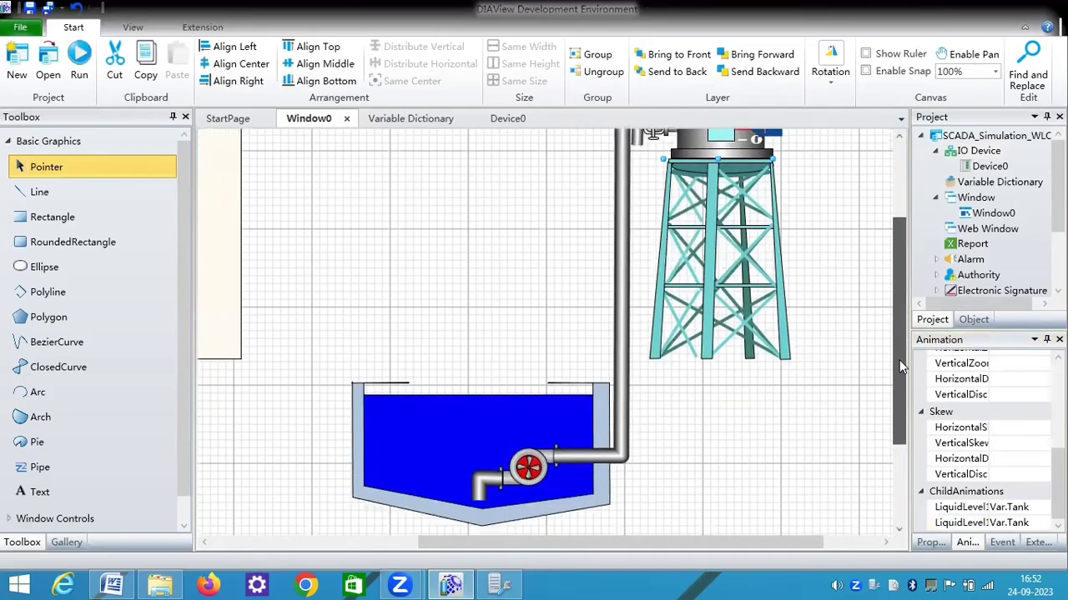
click(623, 332)
click(1029, 421)
click(1058, 422)
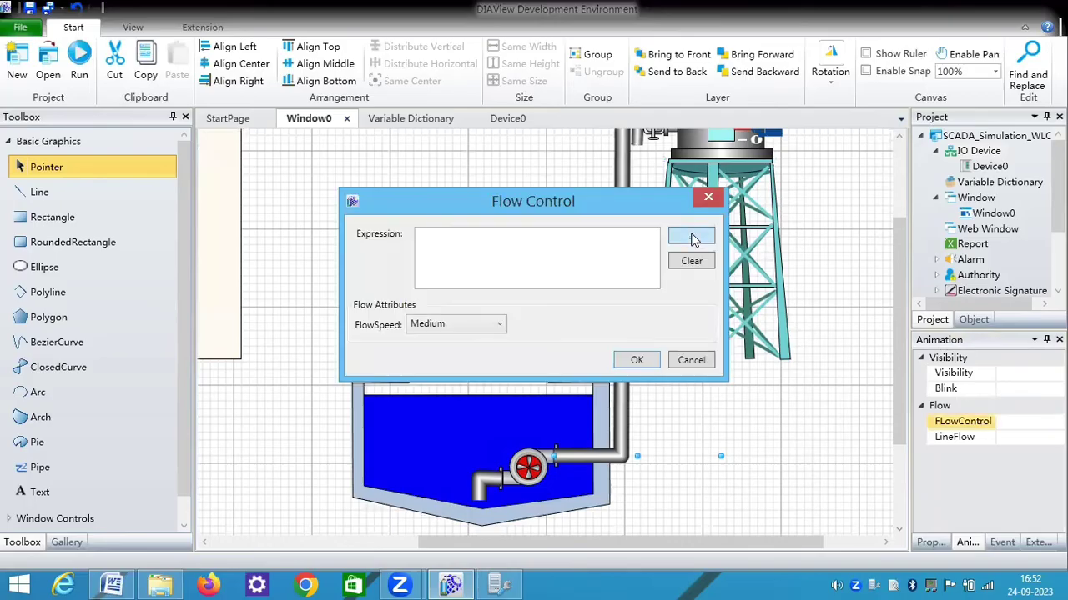
click(692, 240)
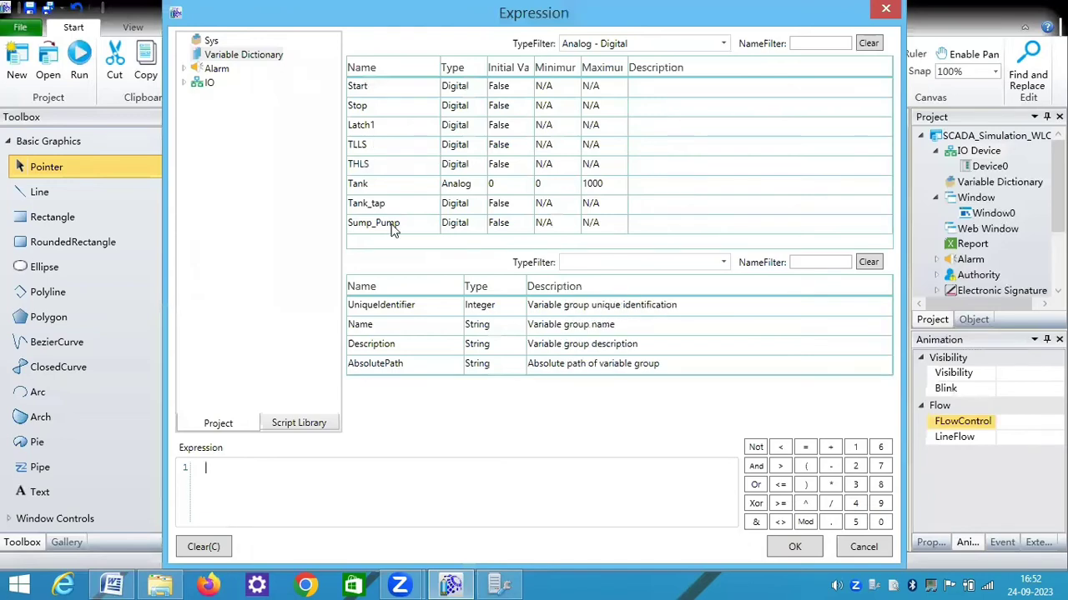
double_click(392, 227)
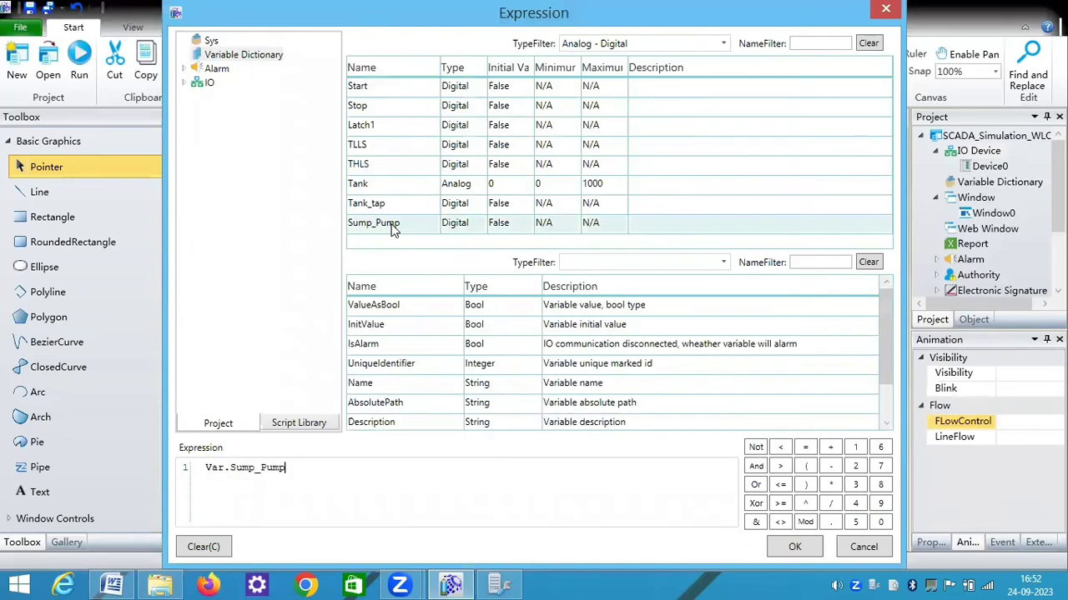
click(791, 549)
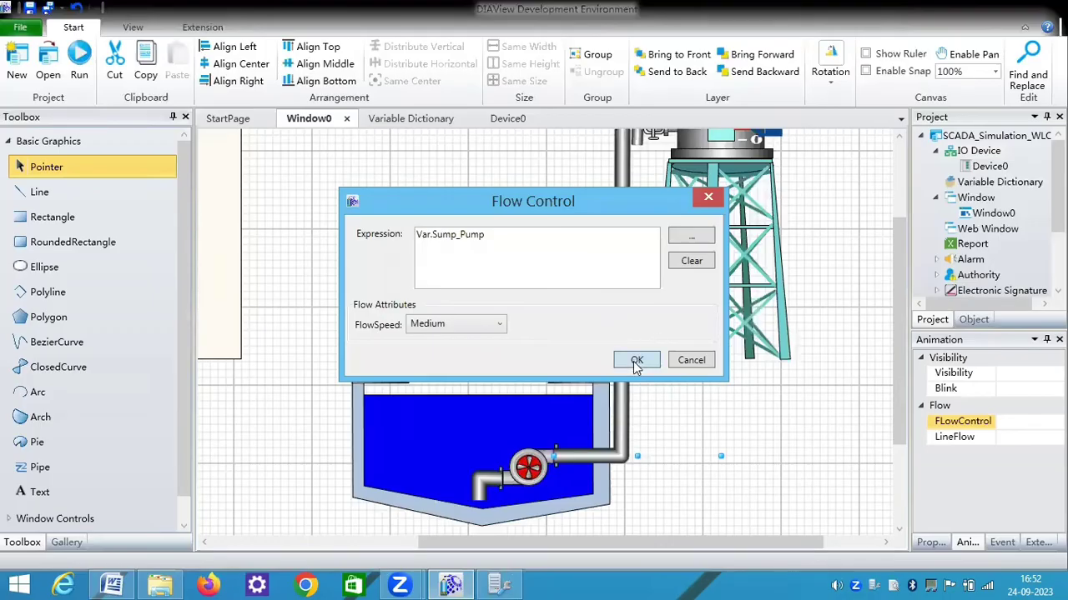
click(635, 362)
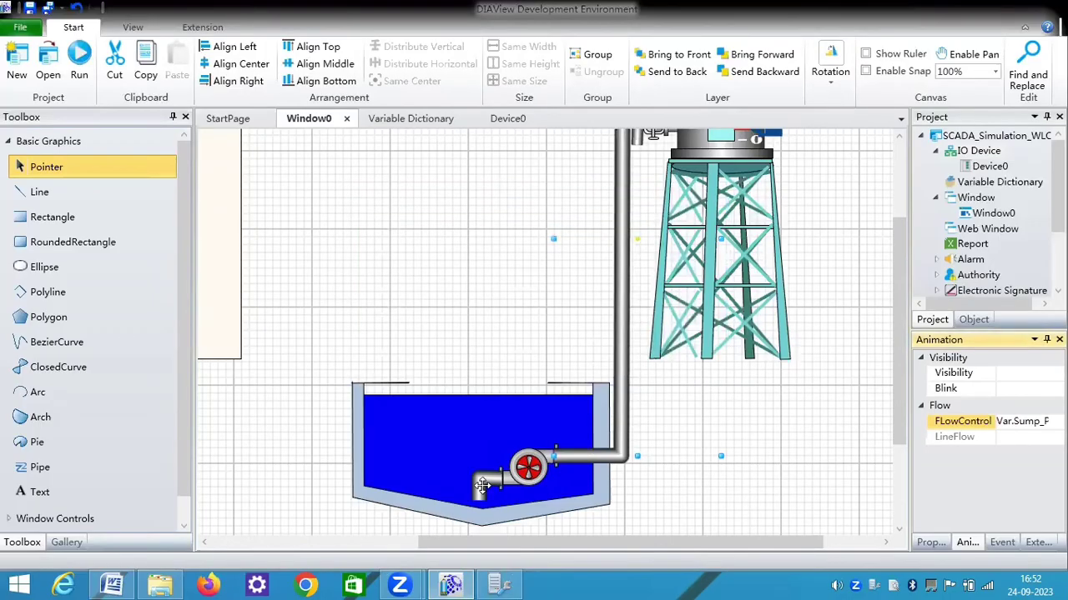
- Set the flow control expression of the short suction pipe inside the sump to Var.Sump_Pump
click(482, 486)
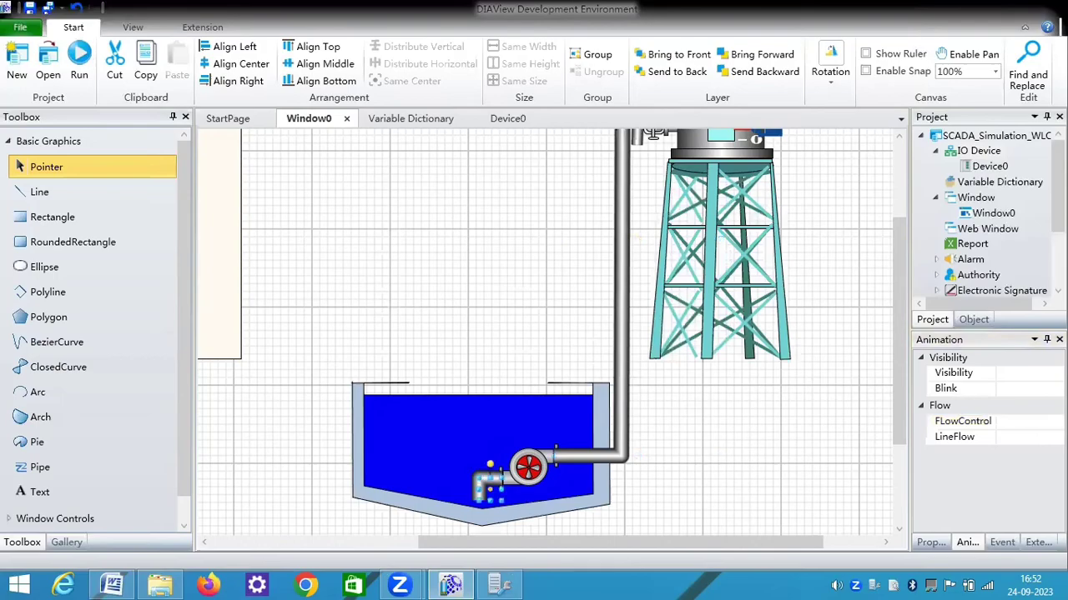
click(1017, 422)
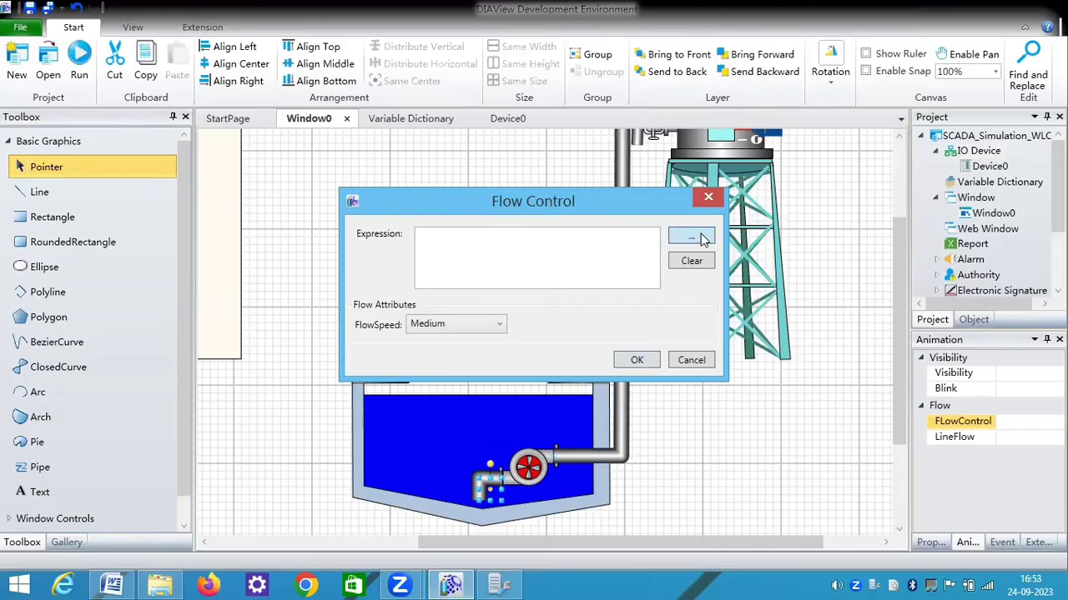
click(703, 239)
double_click(404, 227)
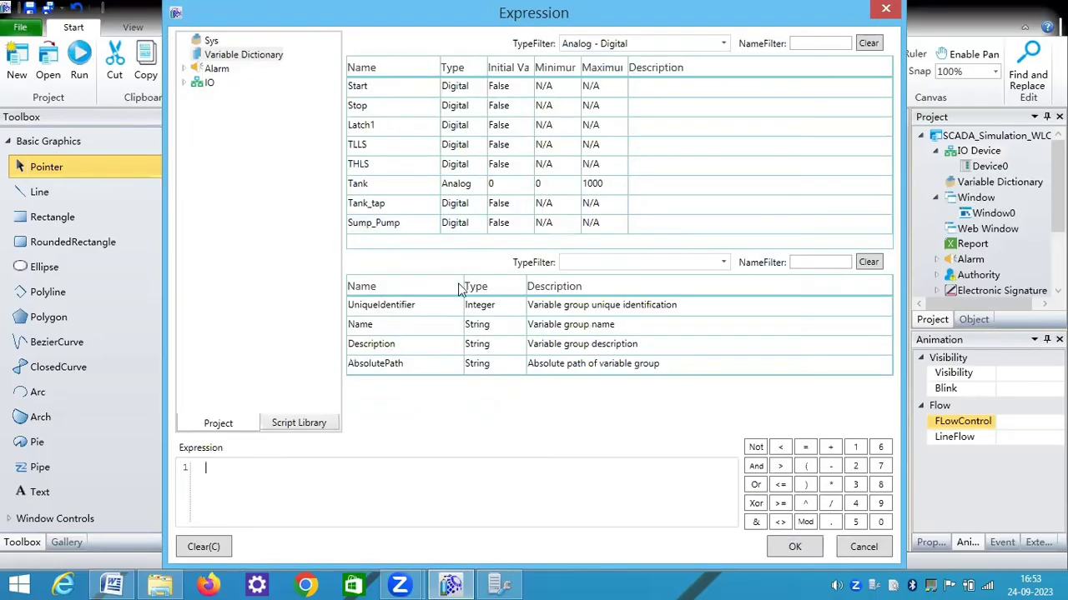
click(795, 549)
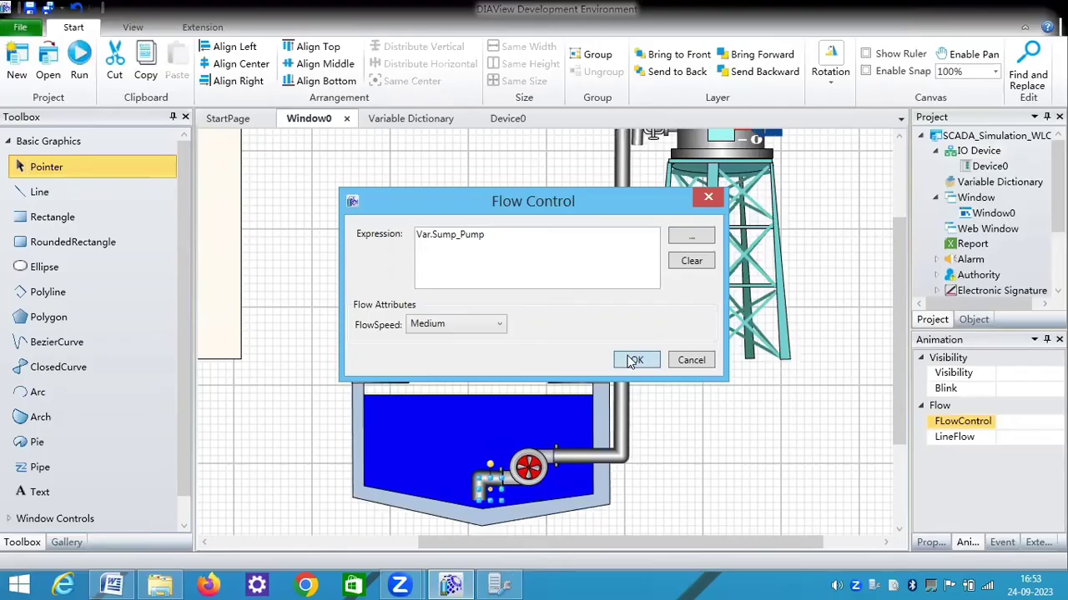
click(633, 360)
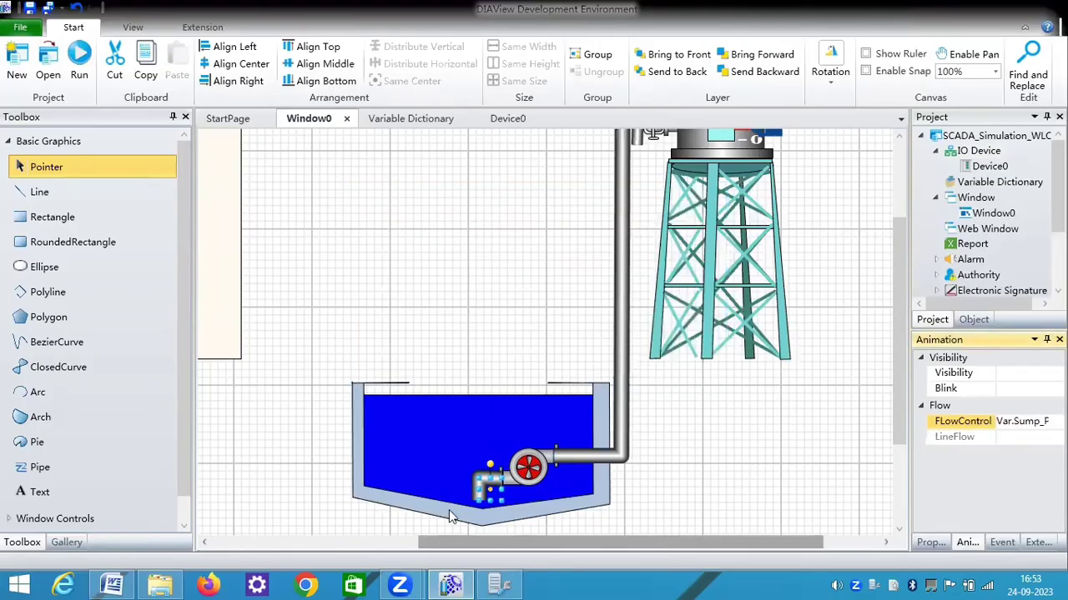
scroll(449, 511, left, 5)
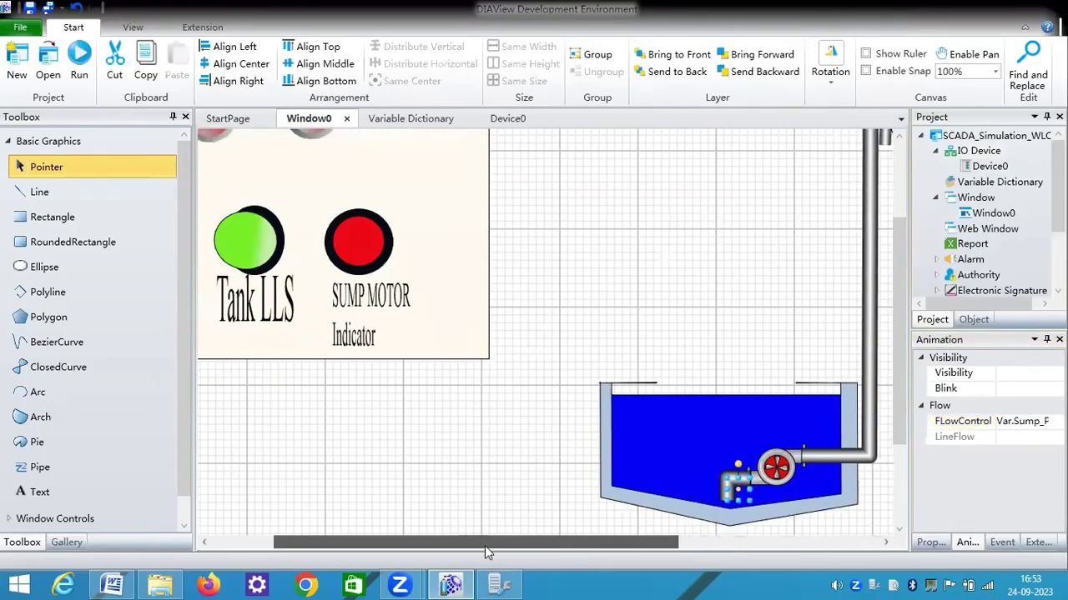
scroll(485, 545, left, 3)
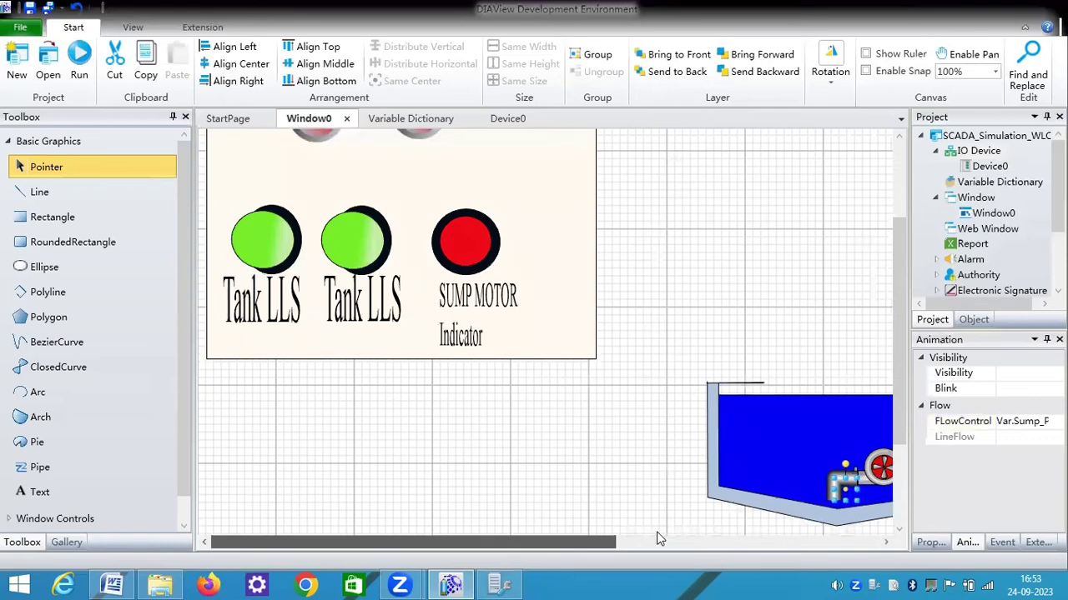
scroll(658, 539, right, 7)
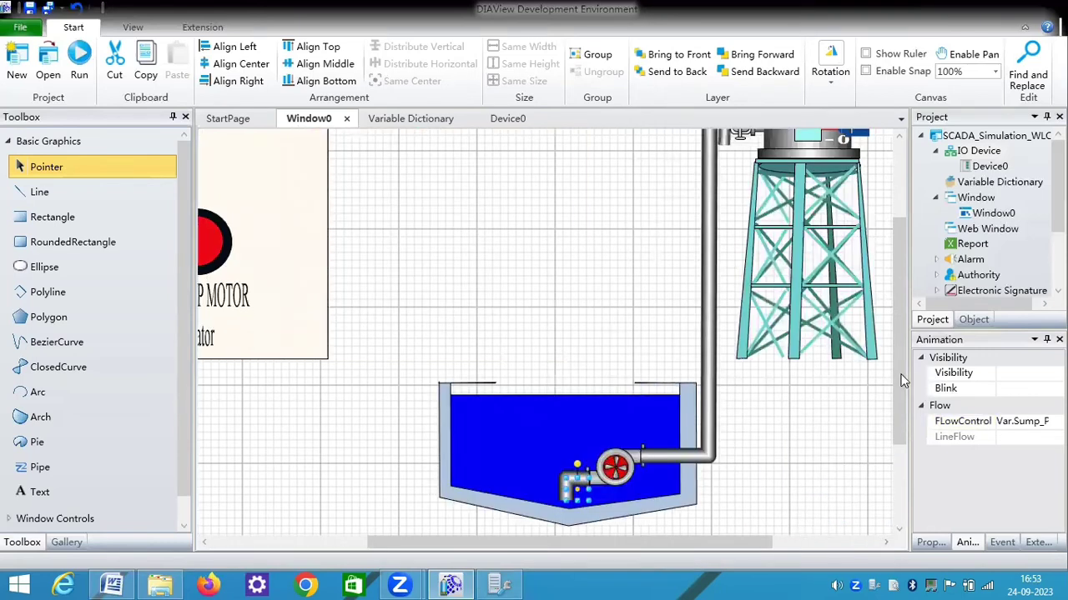
- Open the project's Condition Script table and add a new condition script
scroll(886, 291, up, 3)
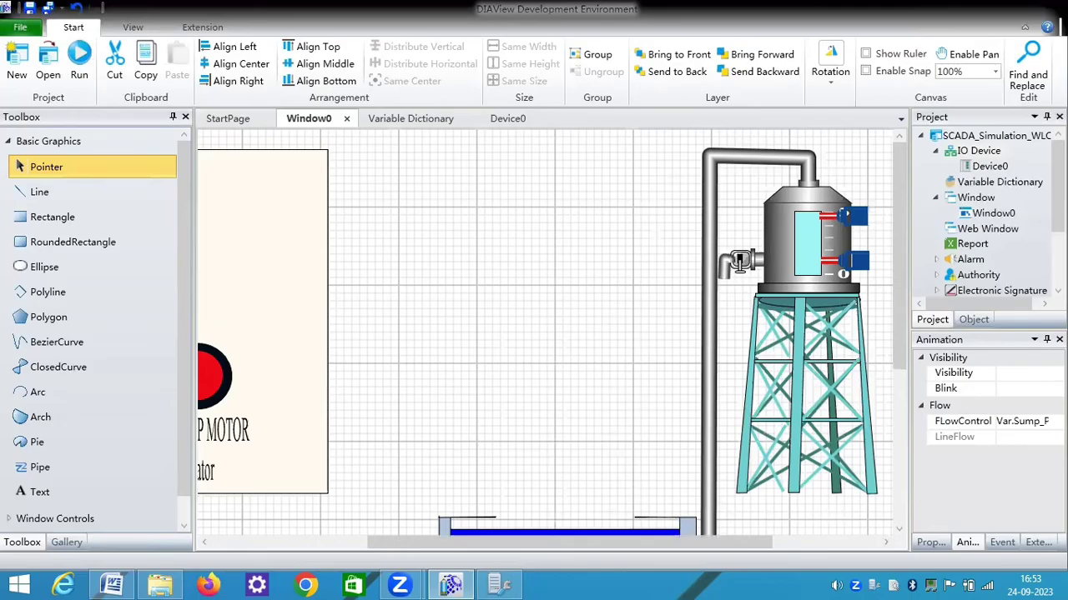
scroll(955, 275, down, 2)
click(935, 275)
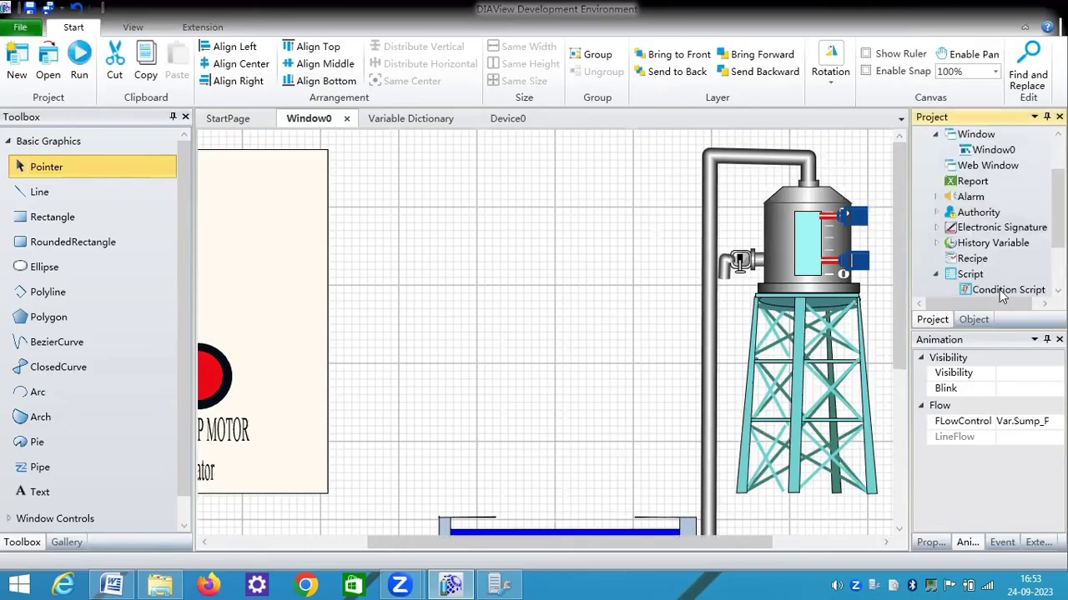
click(1004, 290)
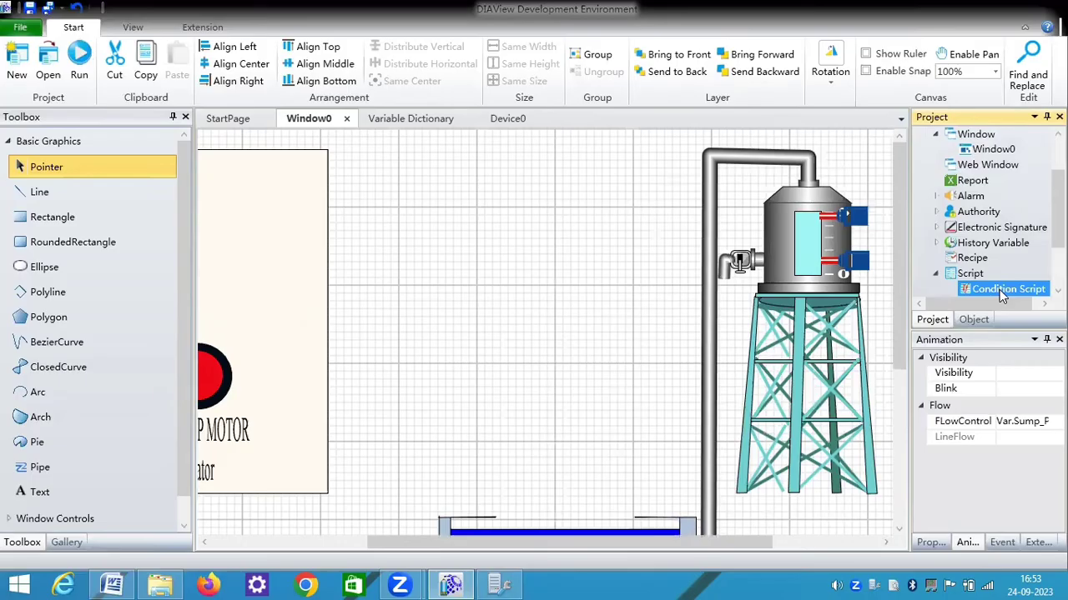
double_click(999, 289)
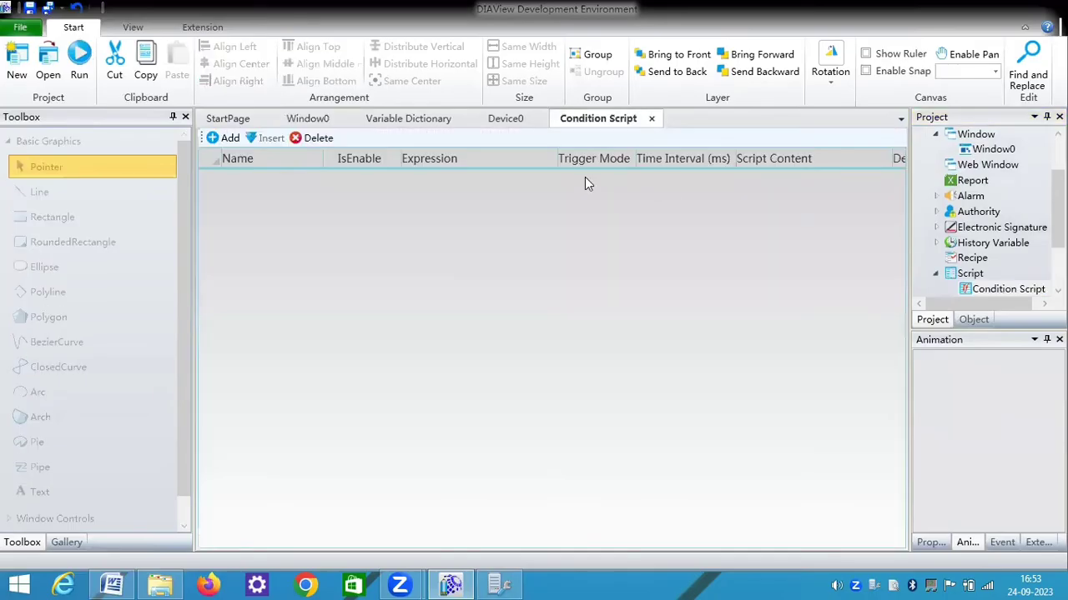
click(224, 139)
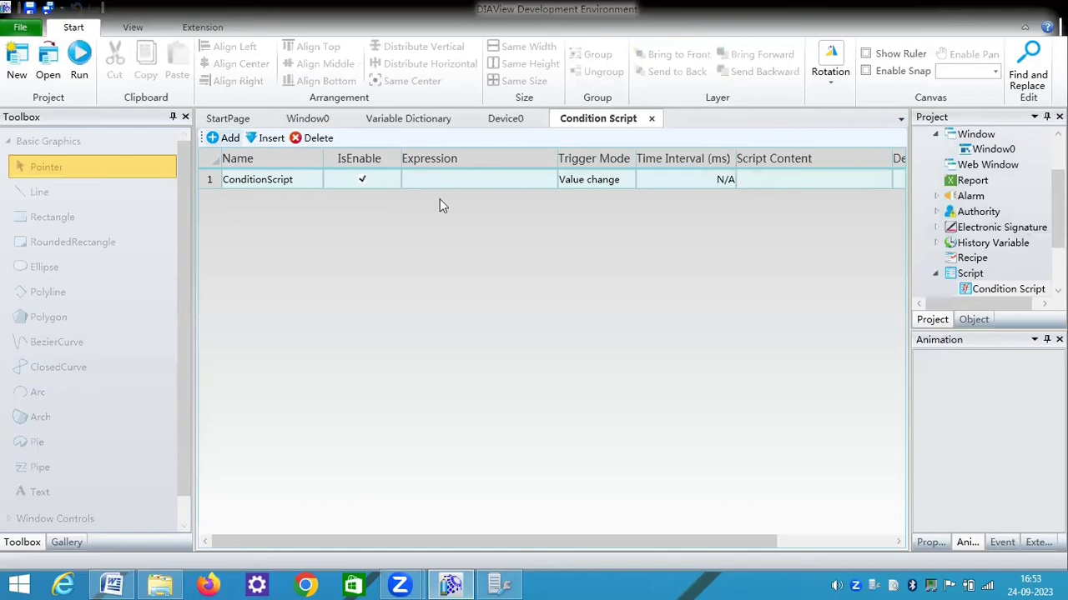
- Set the expression of the new condition script to IO.Device0, keeping the value-change trigger
click(545, 180)
click(544, 179)
click(550, 180)
click(185, 83)
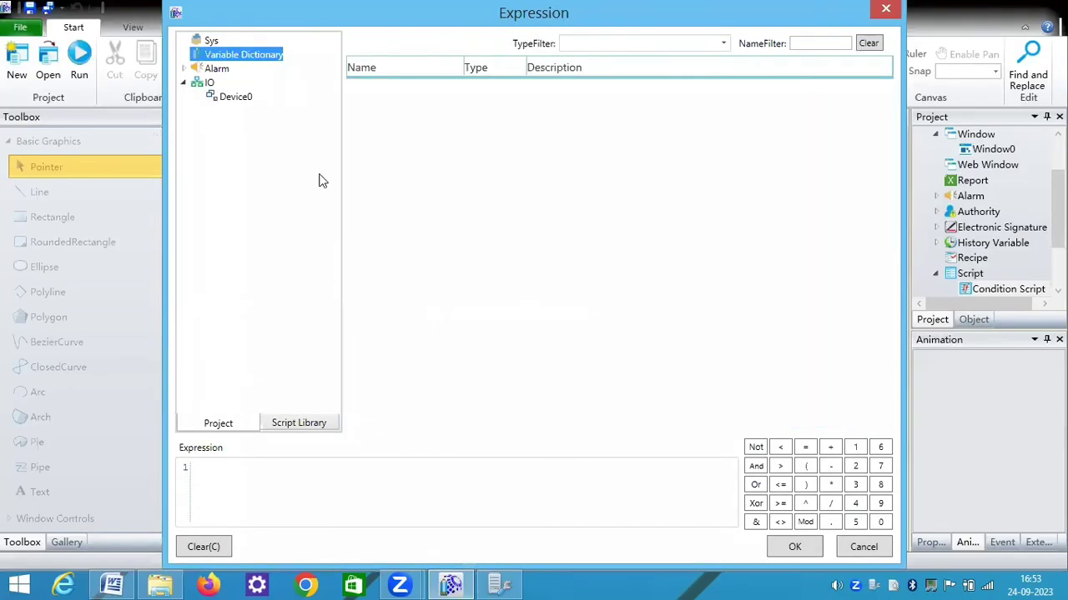
double_click(235, 97)
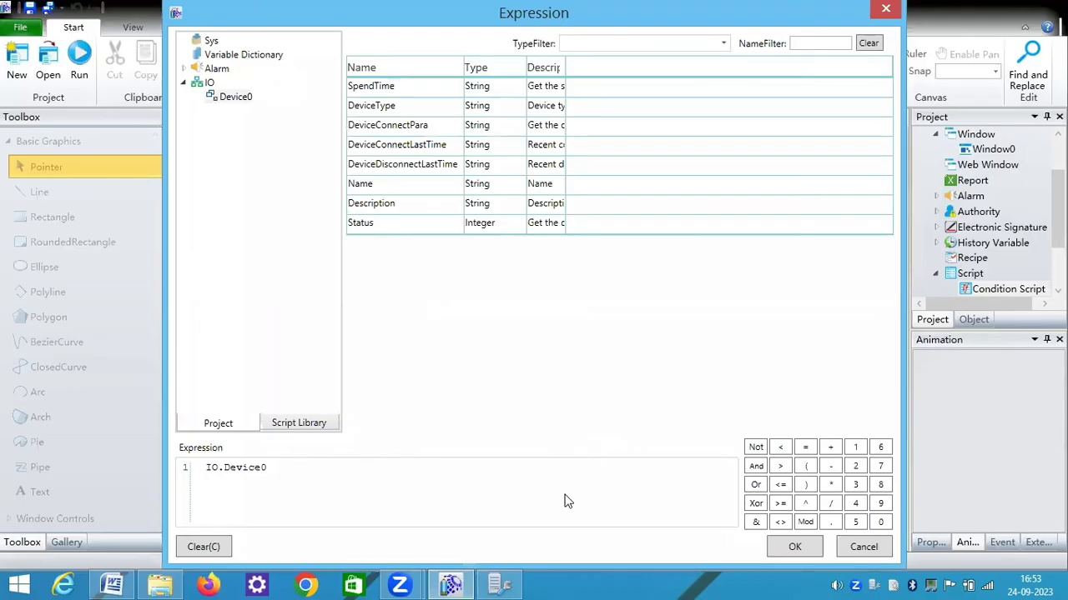
click(795, 547)
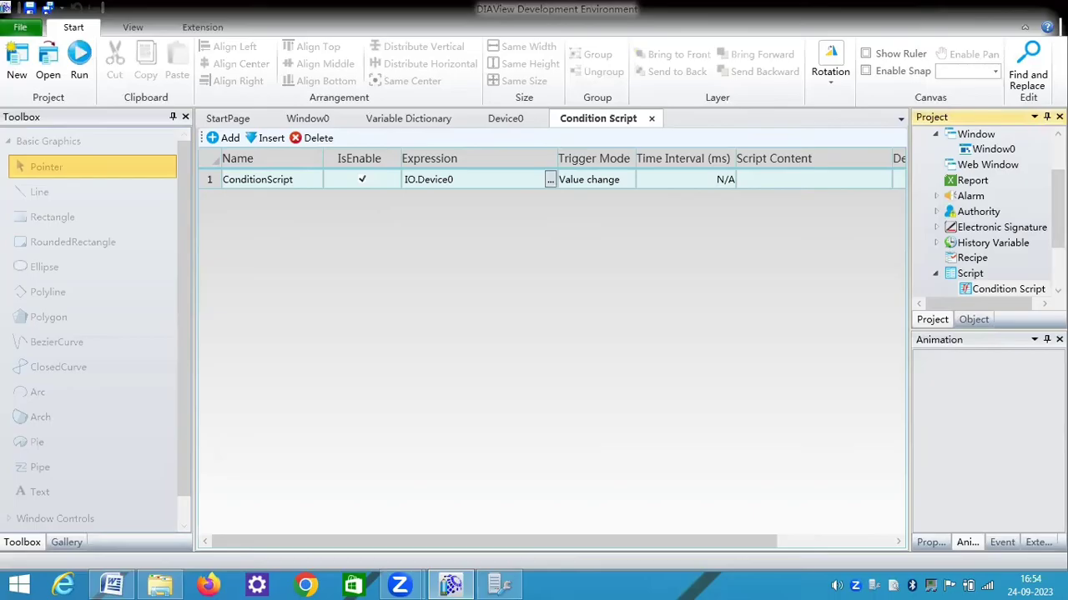
- Open the condition script's content in the Script Editor and enlarge the editor to full screen
scroll(989, 170, up, 3)
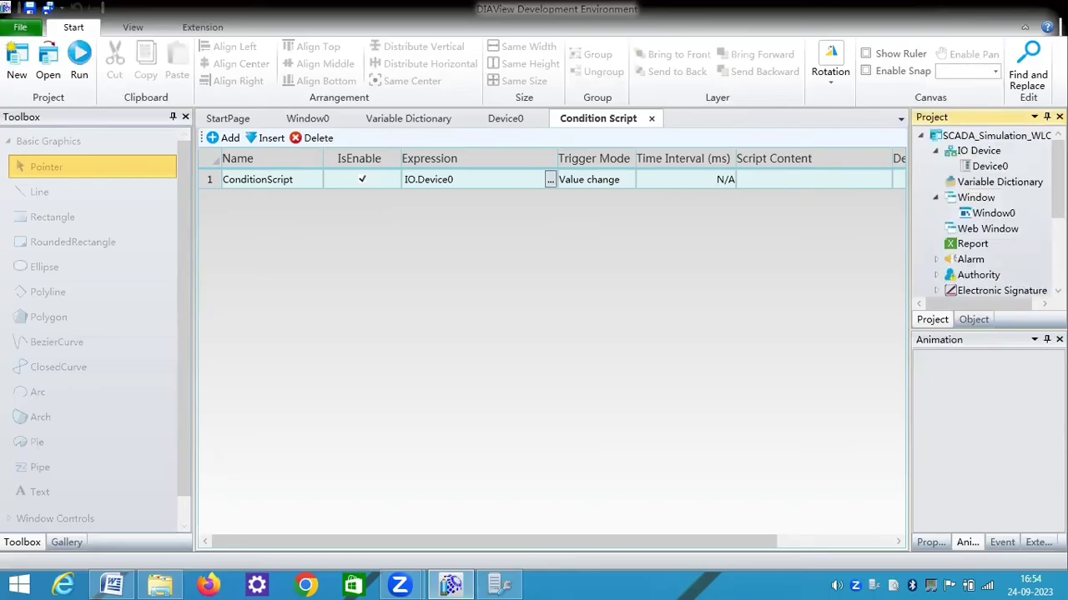
click(989, 171)
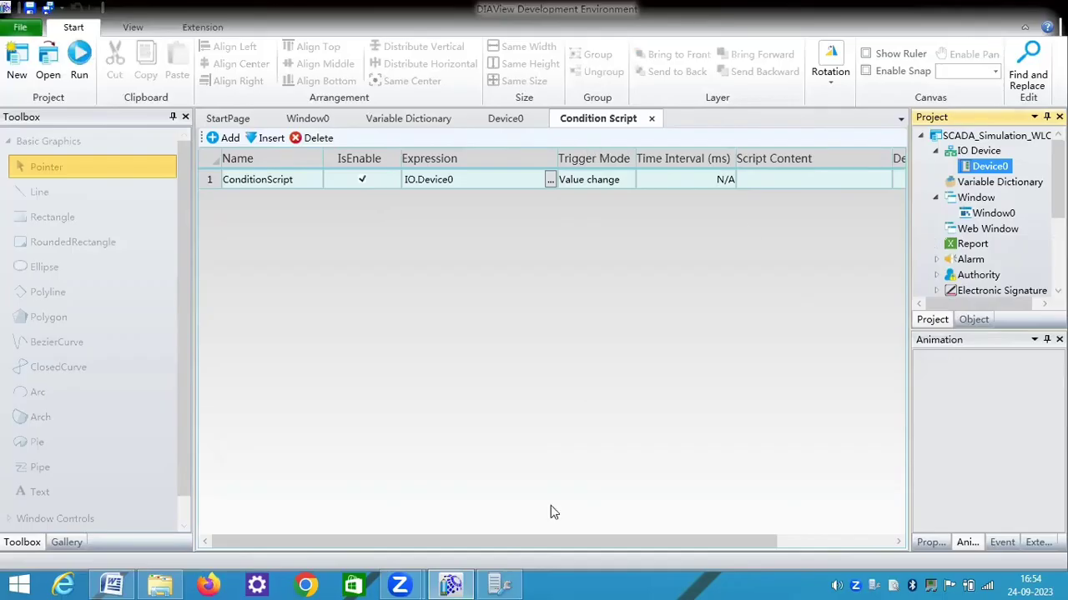
drag(549, 539, 650, 527)
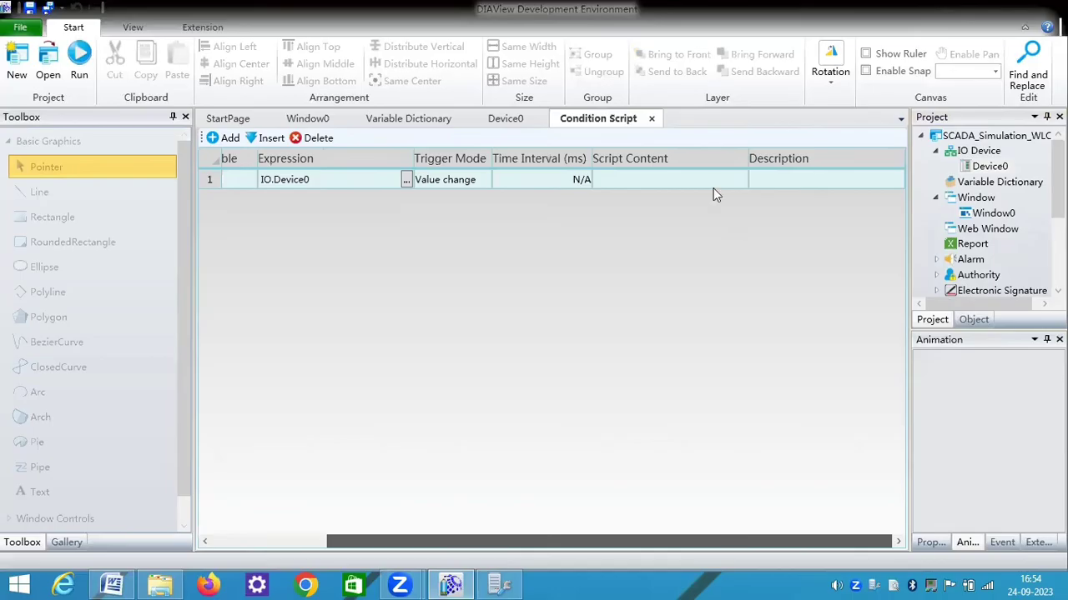
click(737, 184)
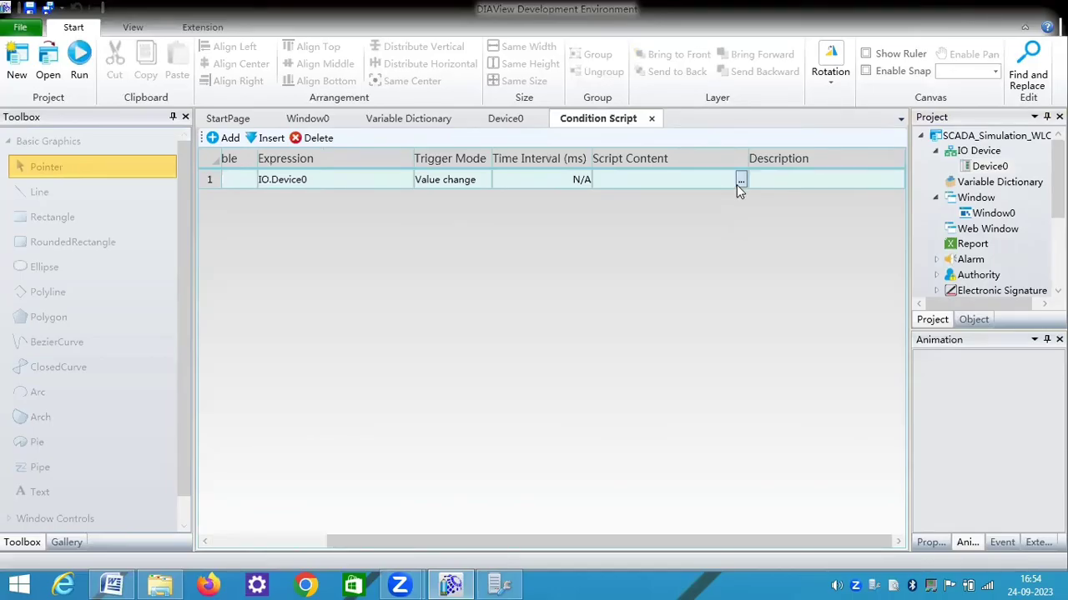
click(738, 182)
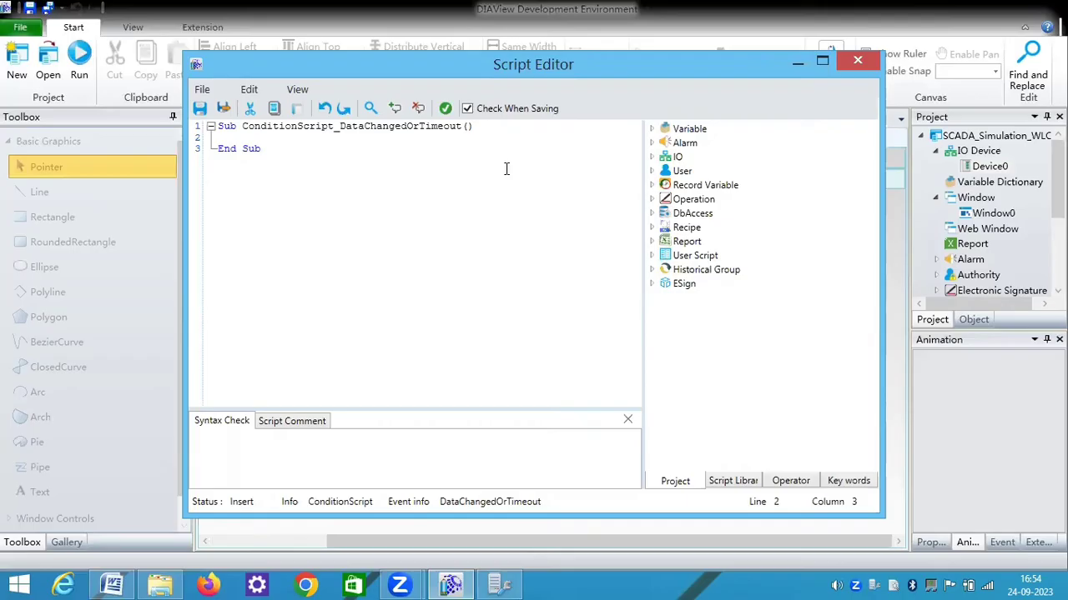
click(794, 63)
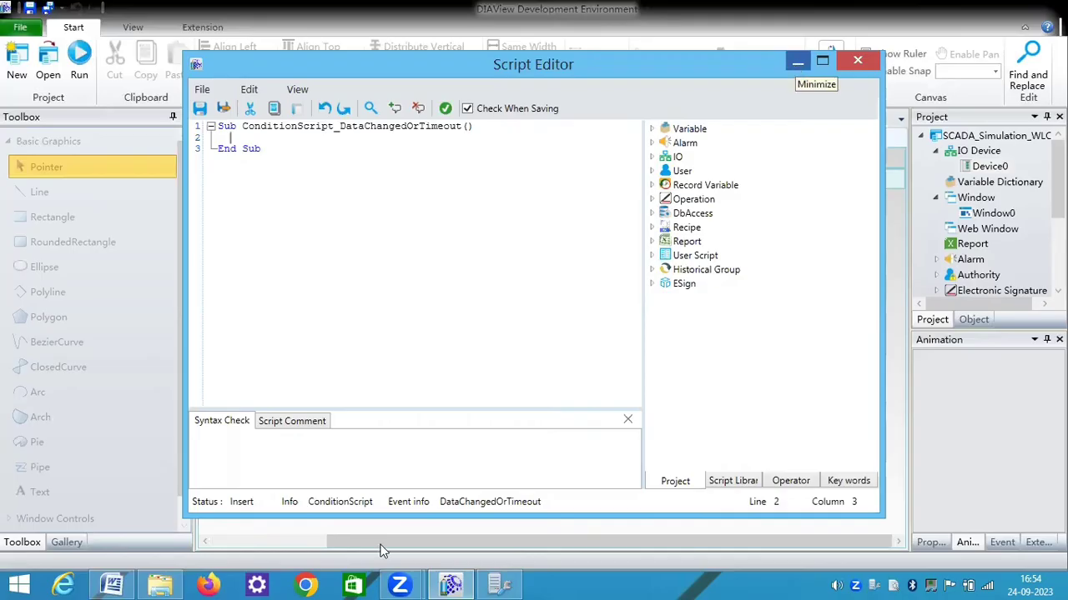
click(409, 584)
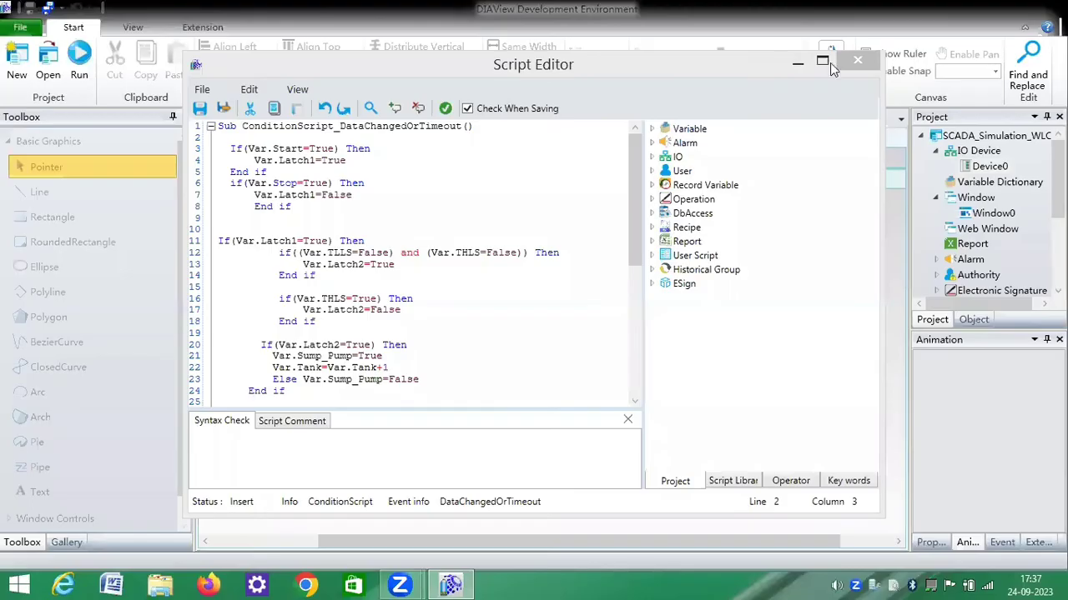
click(826, 63)
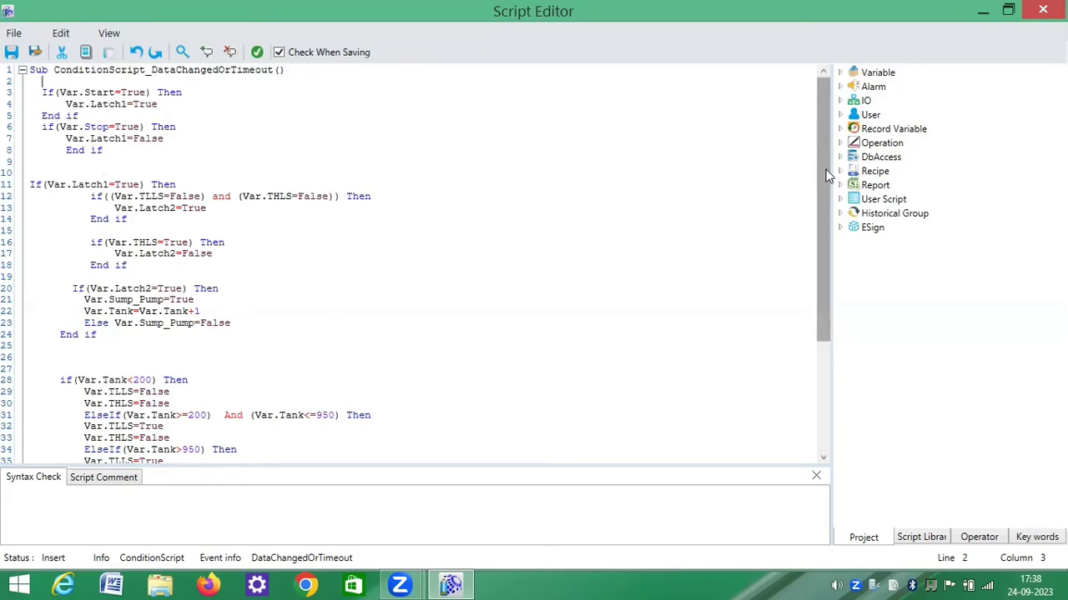
- Review the script's Start/Stop latching, Sump_Pump control, TLLS and THLS level conditions, Latch1 branches and Tank_tap draining logic
scroll(822, 171, down, 1)
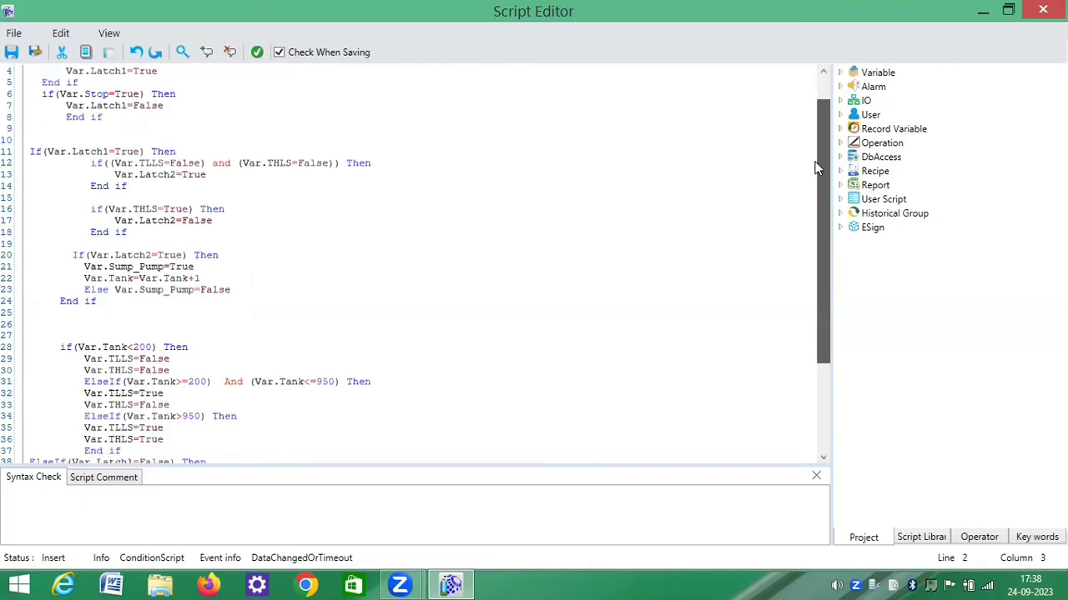
scroll(817, 148, up, 1)
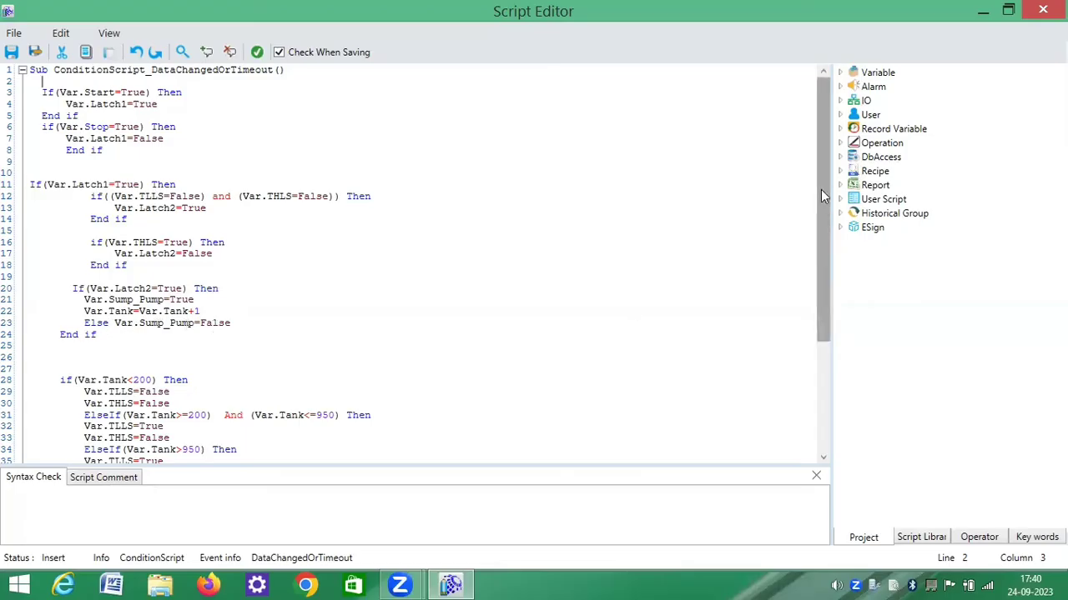
drag(823, 243, 829, 322)
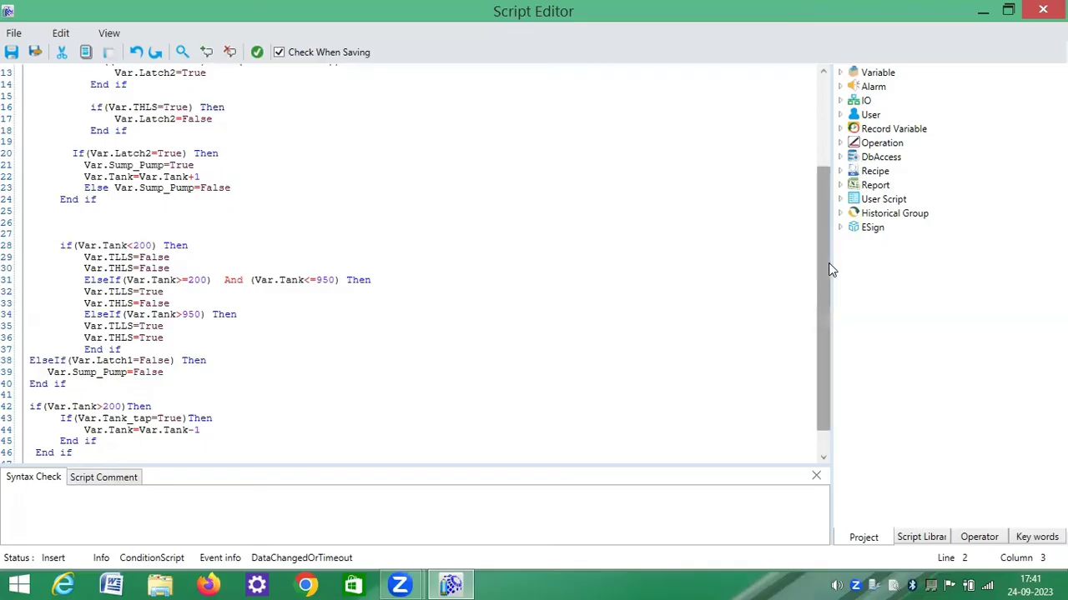
scroll(521, 341, down, 1)
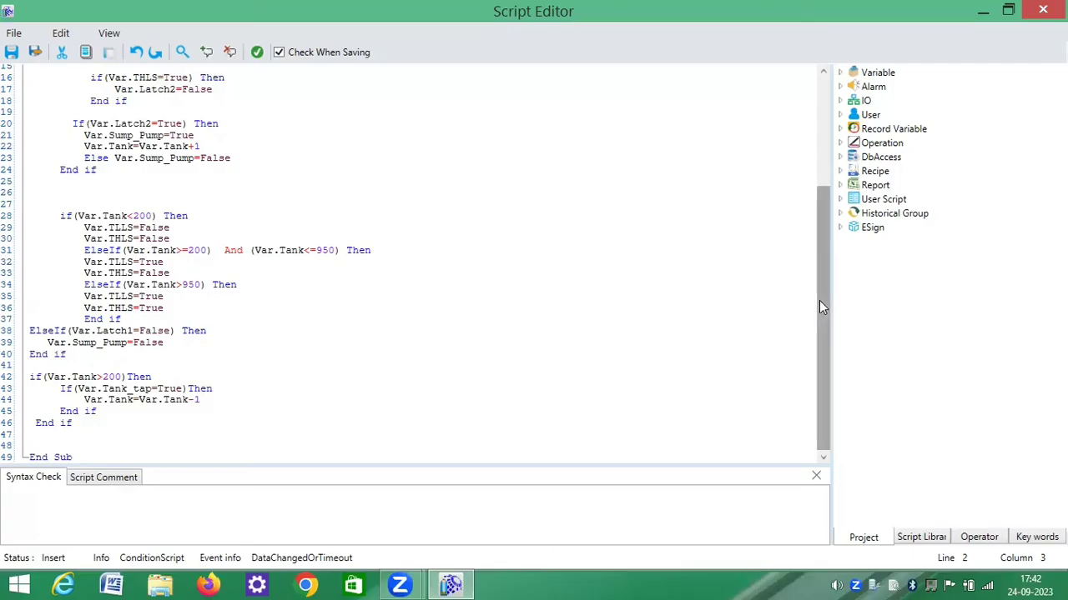
scroll(808, 243, up, 3)
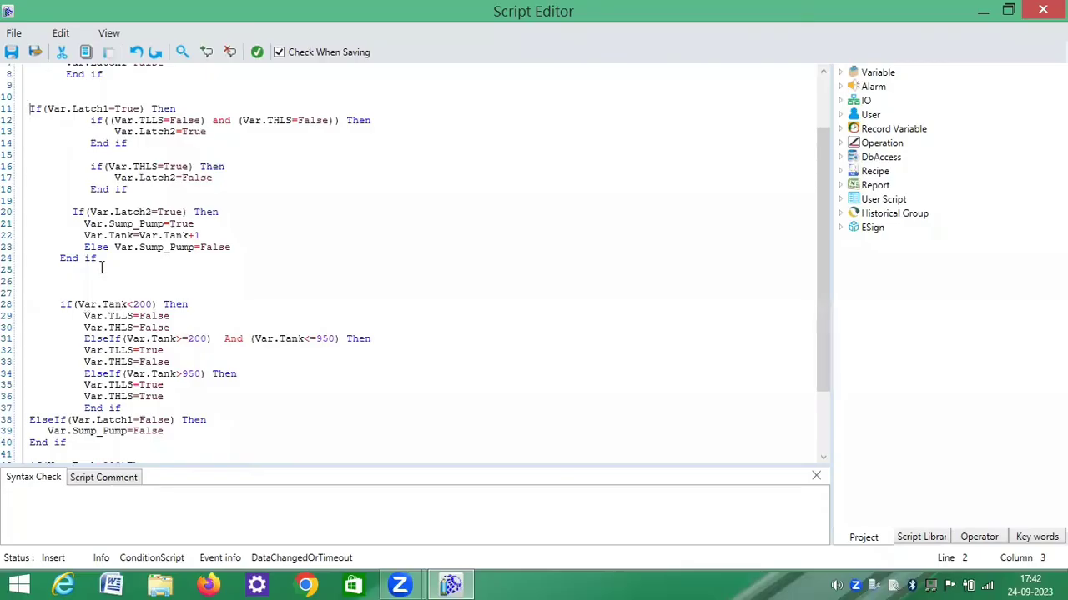
shift+click(129, 362)
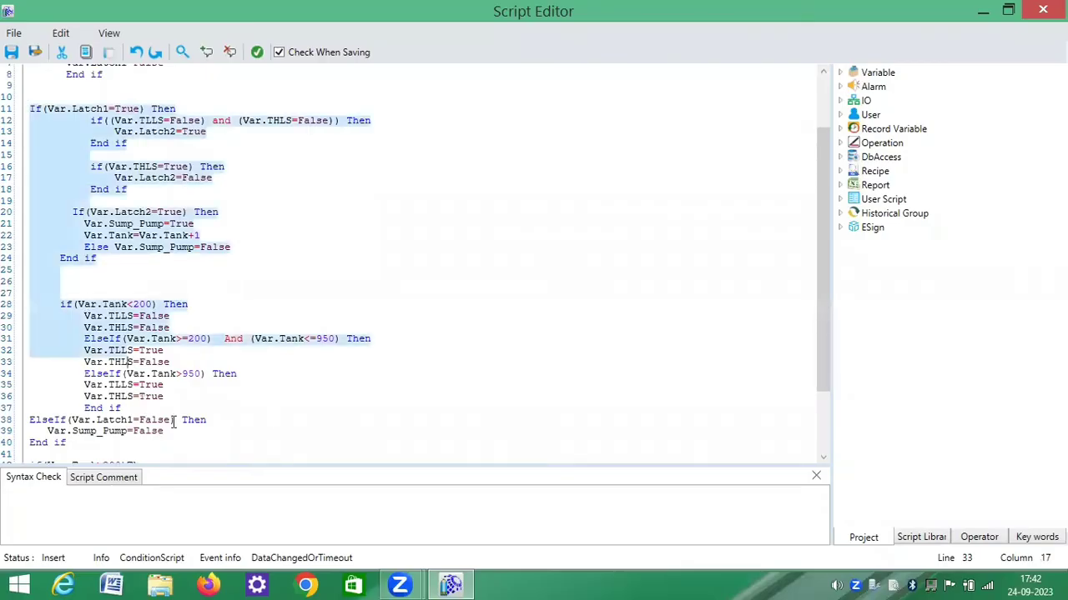
shift+click(144, 419)
shift+click(167, 409)
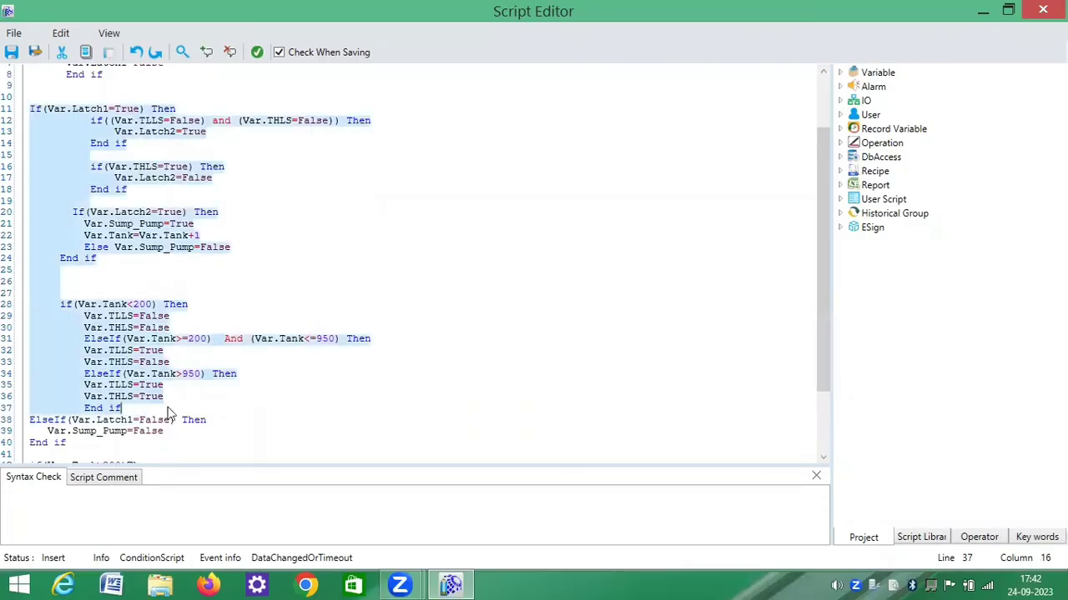
click(170, 432)
shift+click(43, 424)
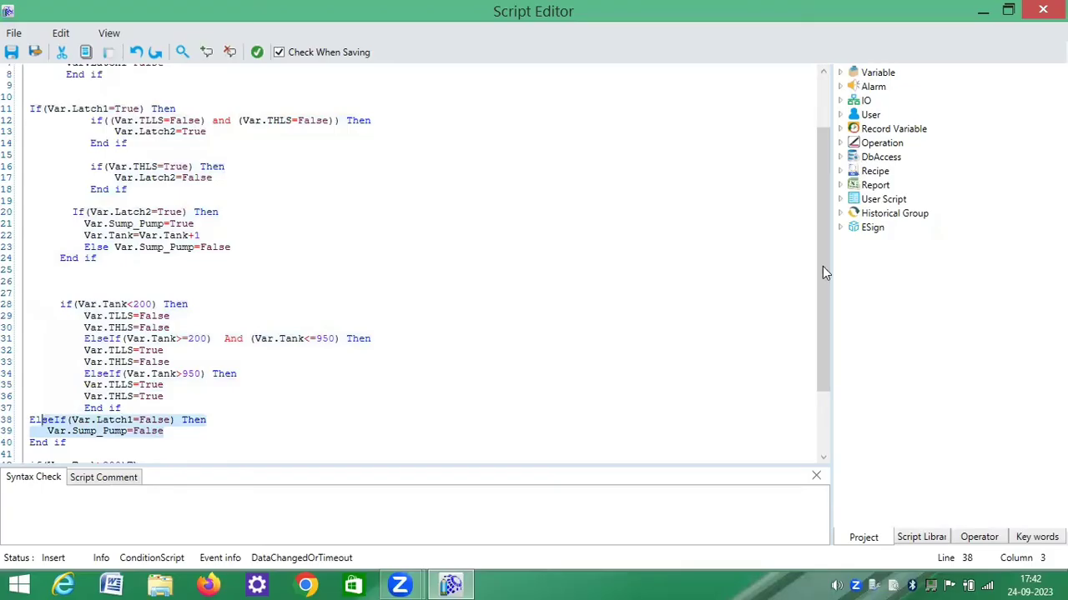
scroll(823, 267, down, 3)
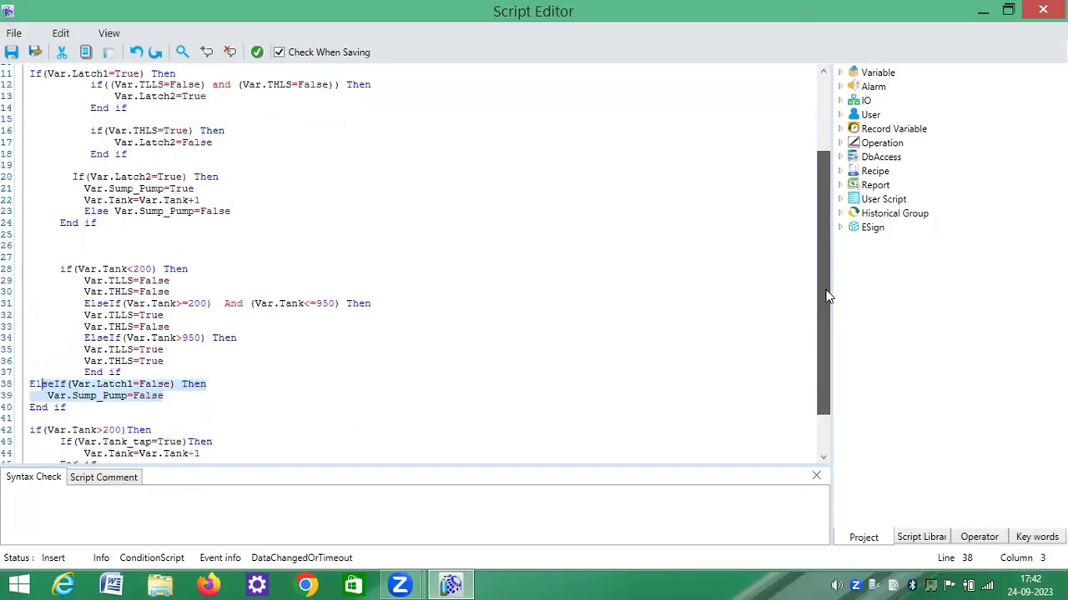
click(242, 408)
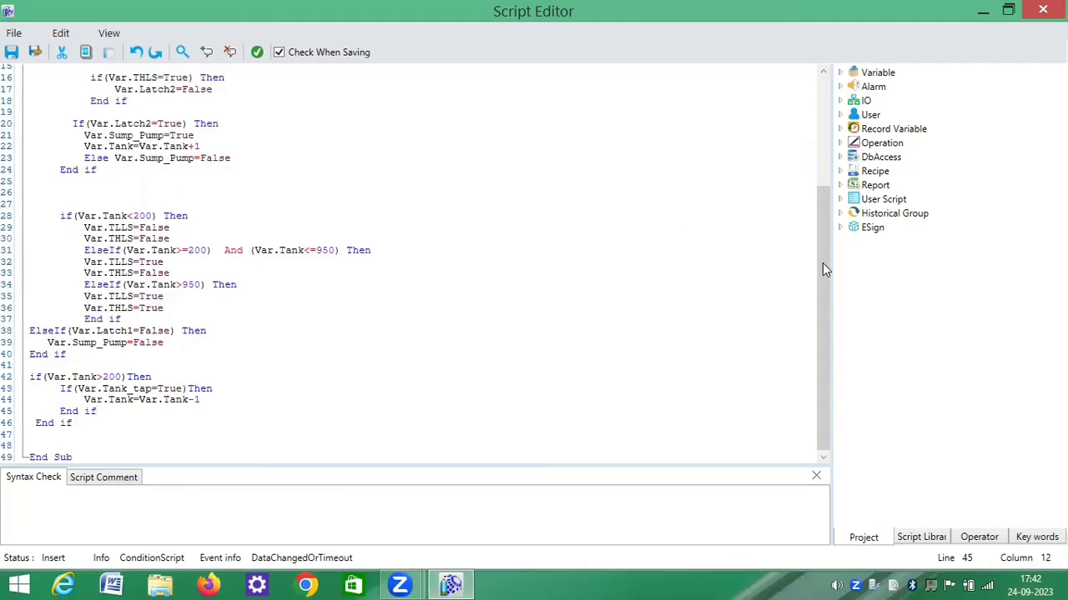
- Save the condition script and close the Script Editor
scroll(789, 136, up, 4)
scroll(254, 102, up, 1)
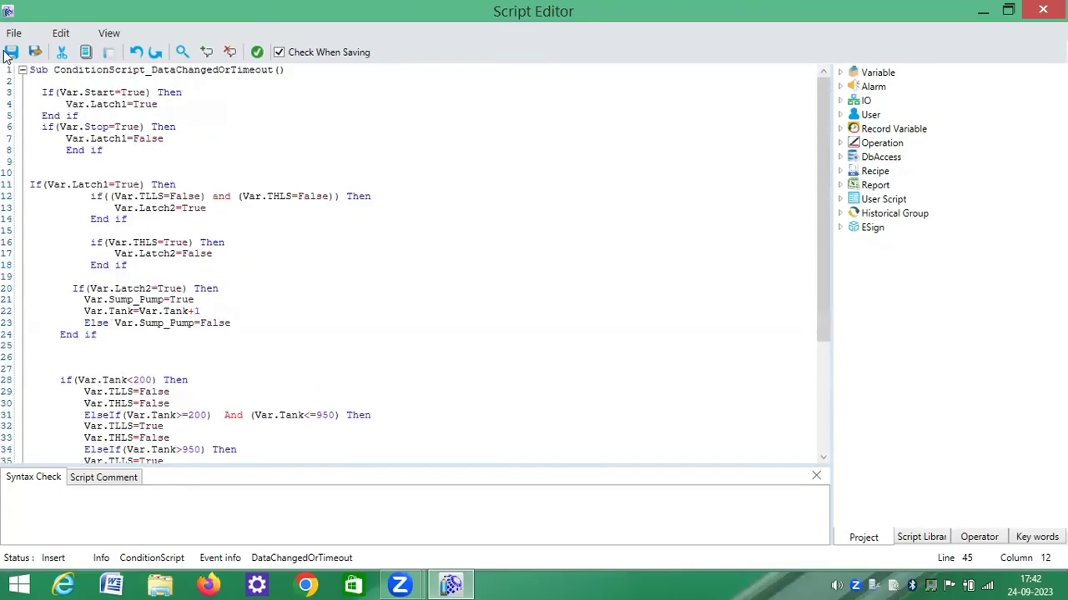
click(35, 52)
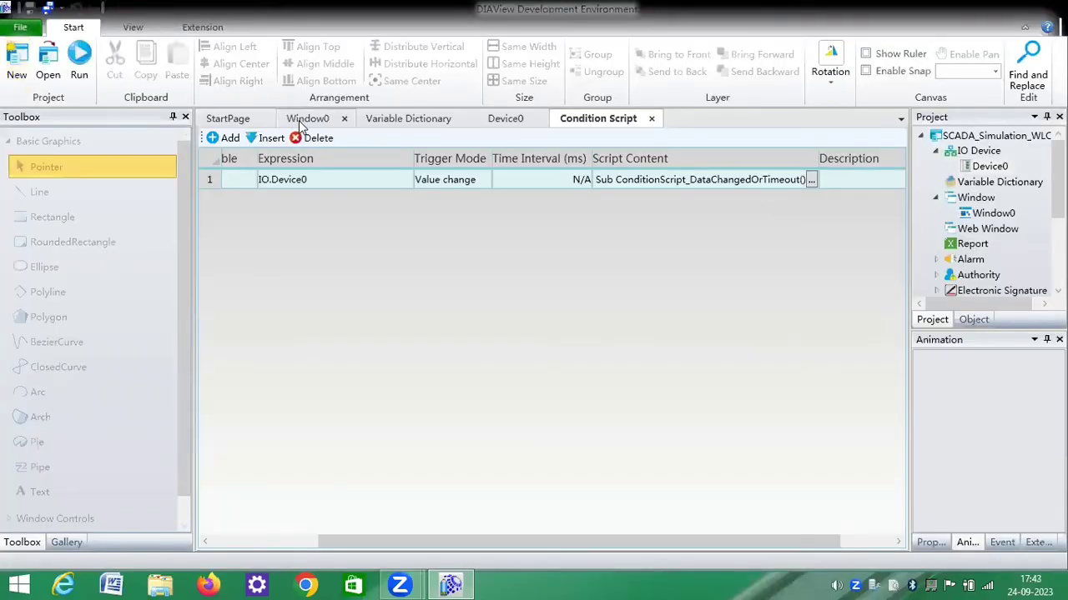
- Open the discrete rotation settings of the tank tap's toggle switch child animation in Window0
click(305, 120)
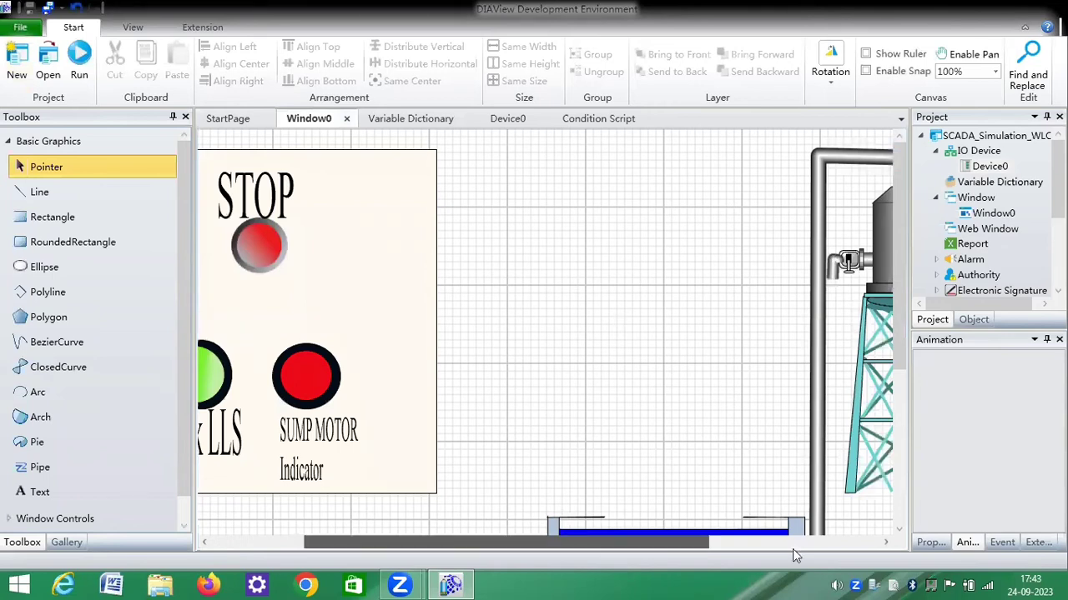
click(820, 547)
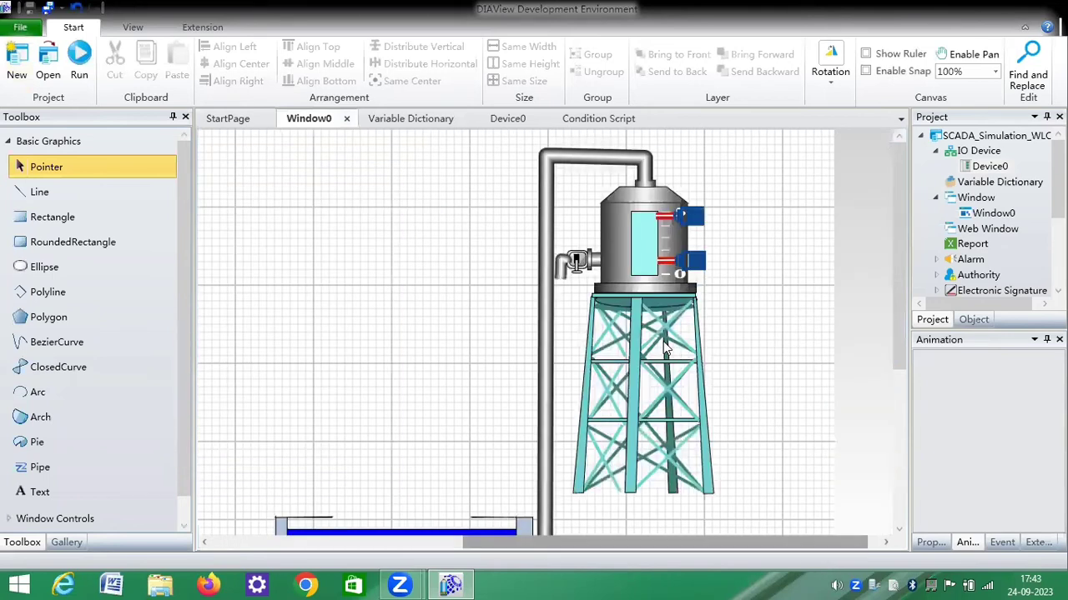
click(578, 265)
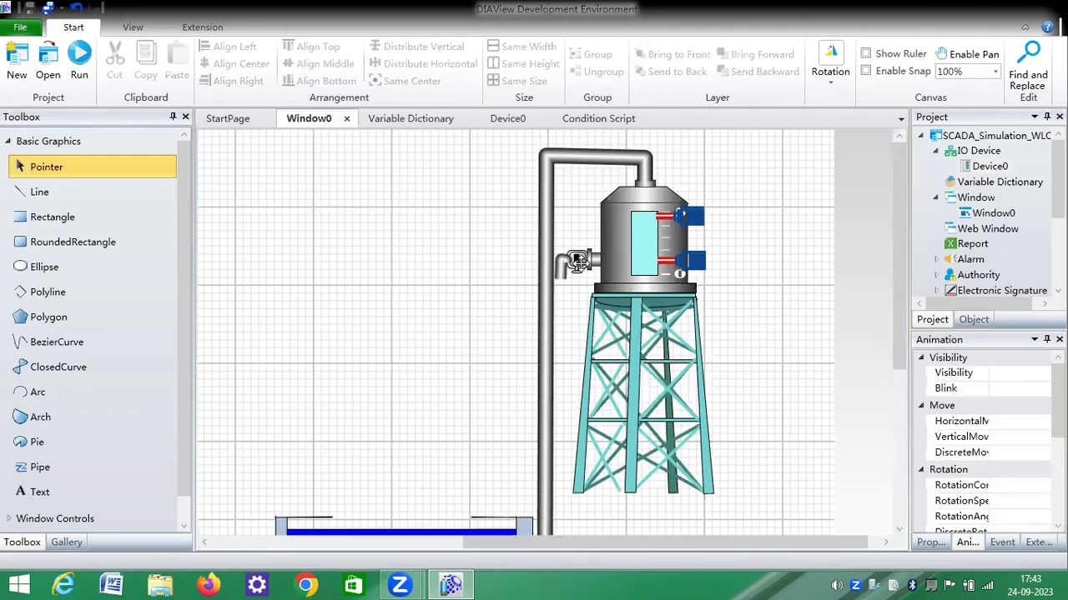
click(957, 422)
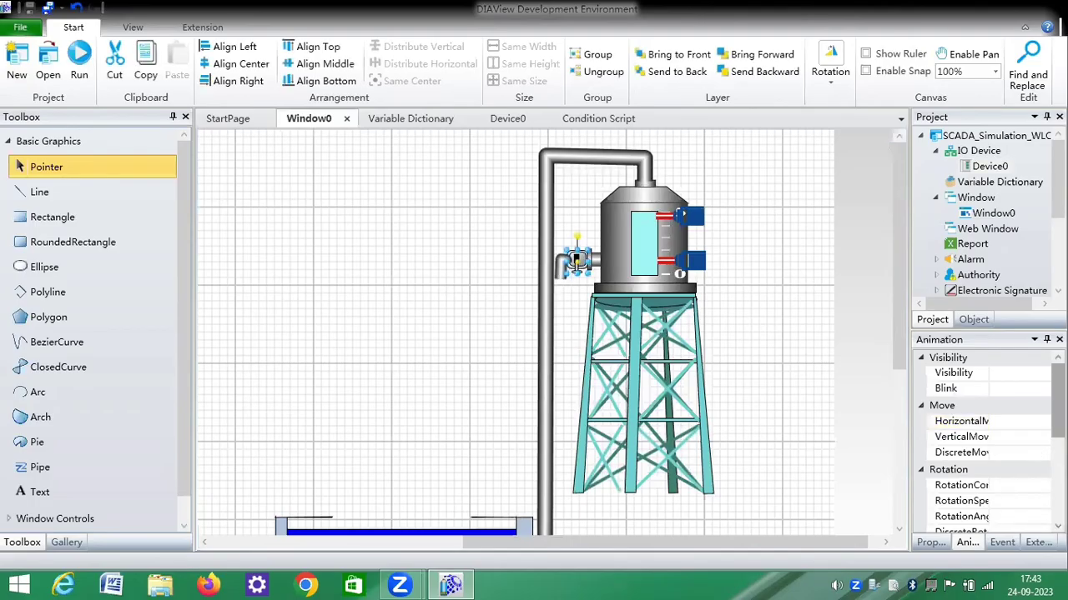
drag(1058, 401, 1057, 470)
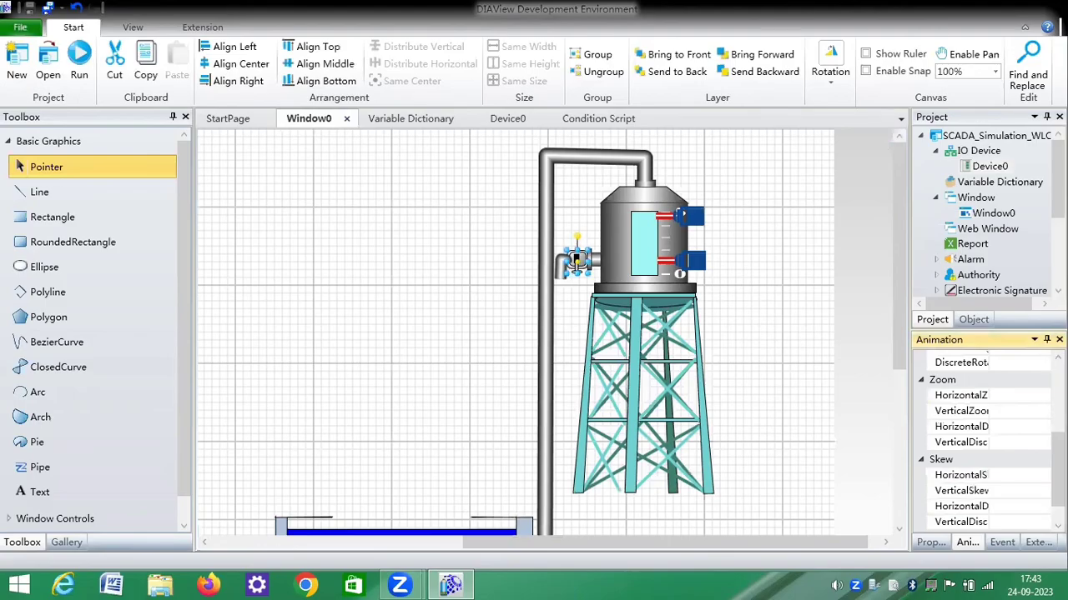
scroll(991, 443, down, 2)
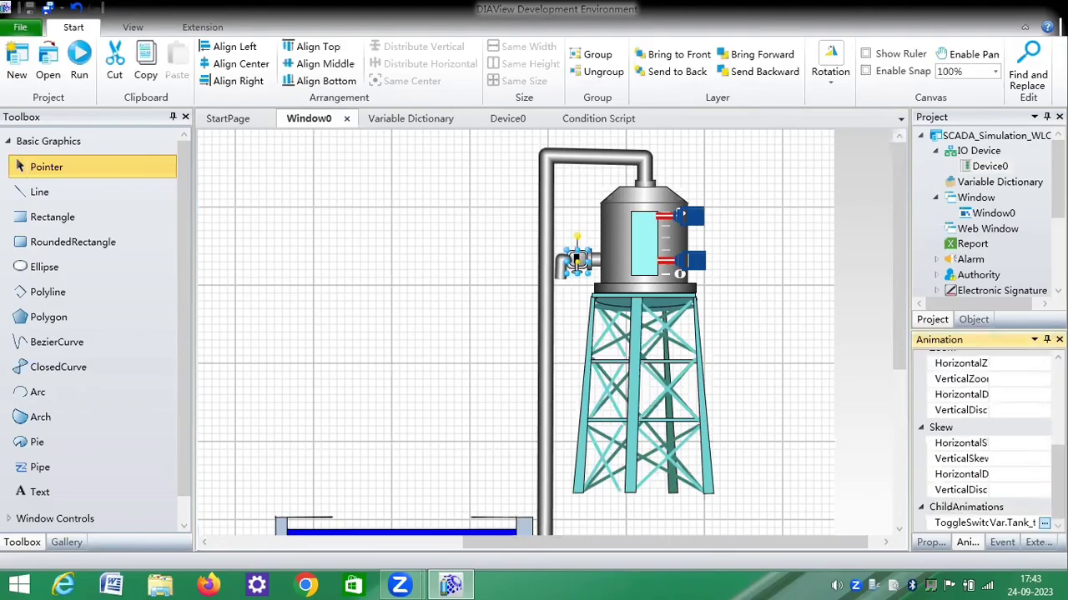
click(1044, 523)
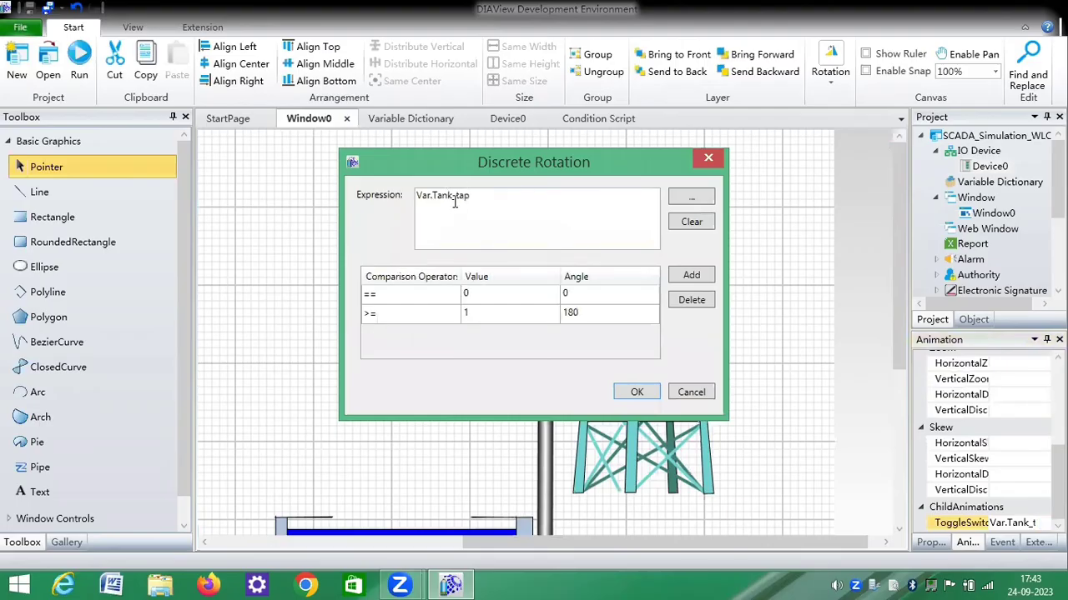
- Check the tap's rotation expression against the Device0 variables and accept it as Var.Tank_tap
click(677, 200)
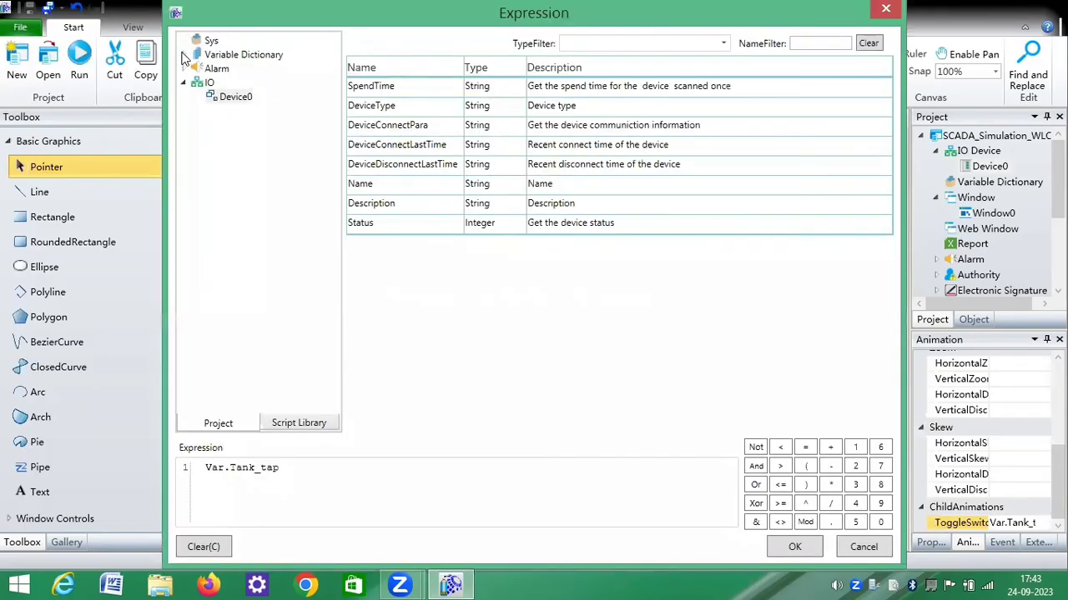
click(235, 97)
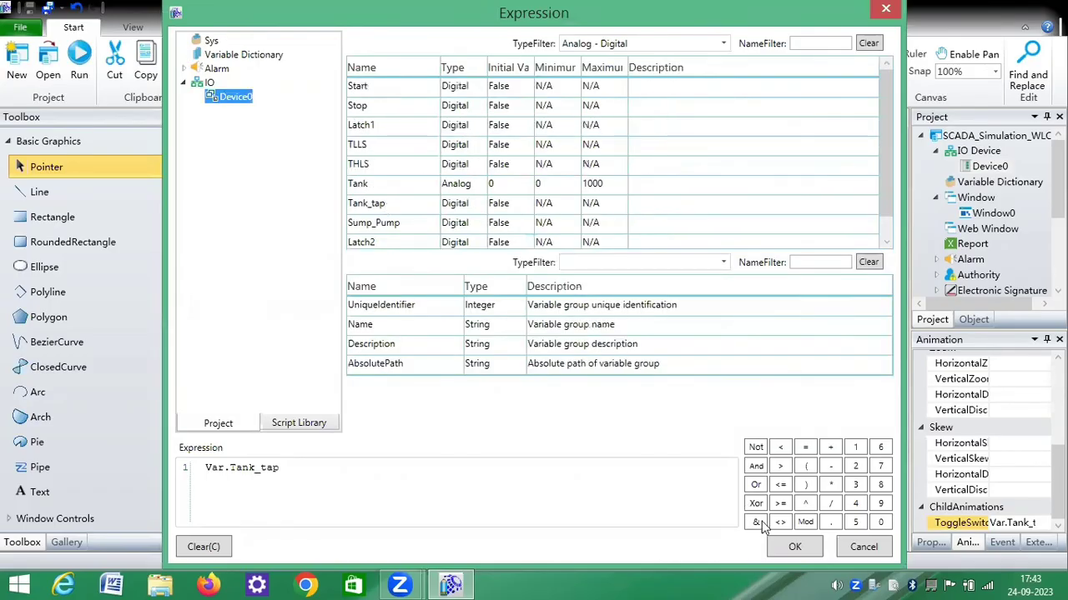
click(791, 547)
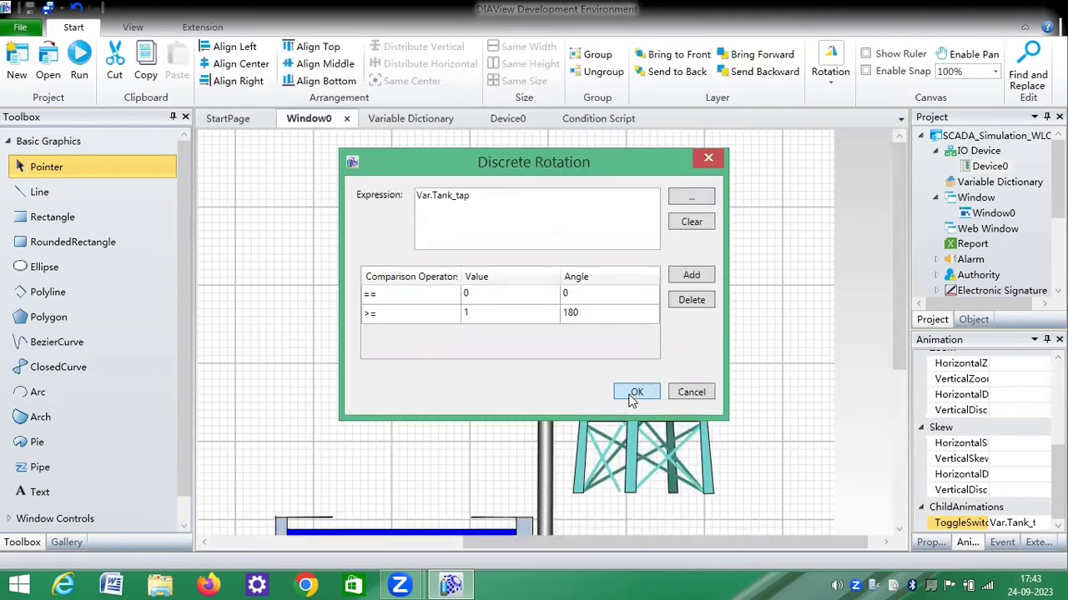
click(631, 393)
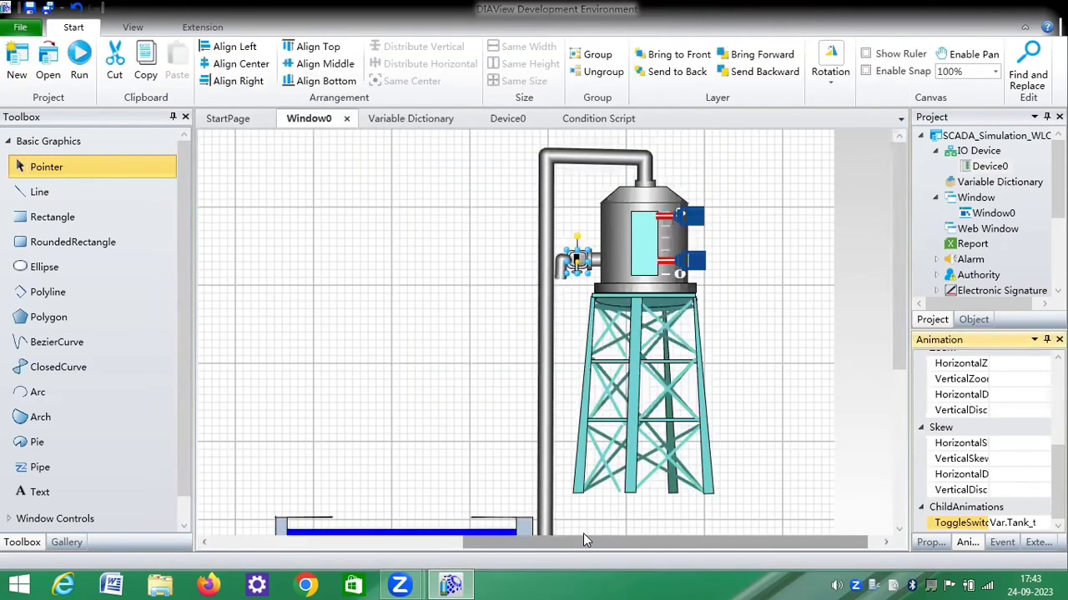
- Run the project, ignoring the missing dongle key to enter the 2-hour presentation mode
drag(557, 538, 242, 183)
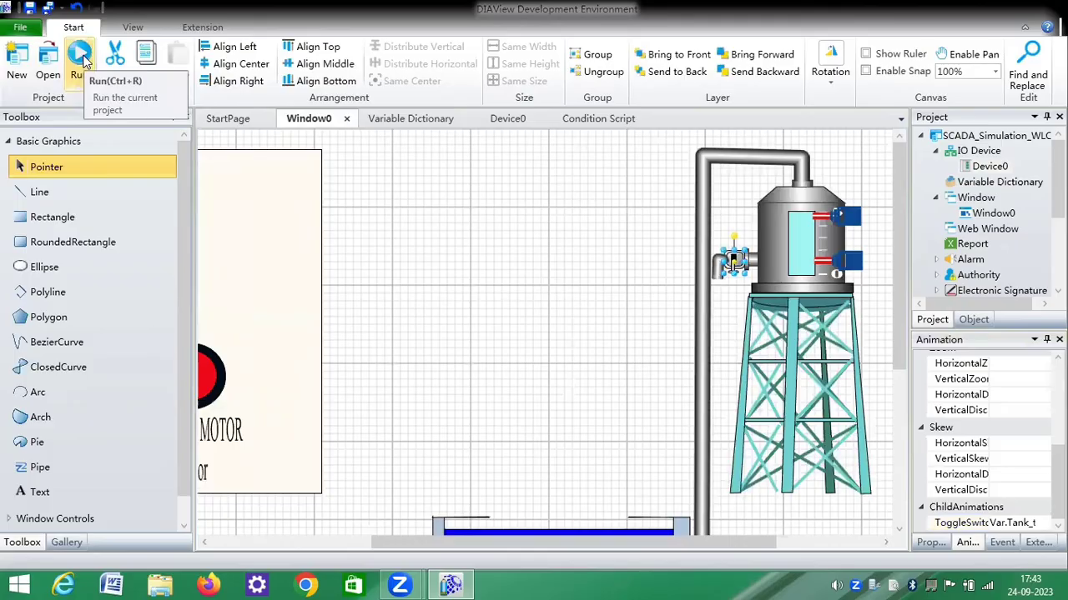
click(80, 60)
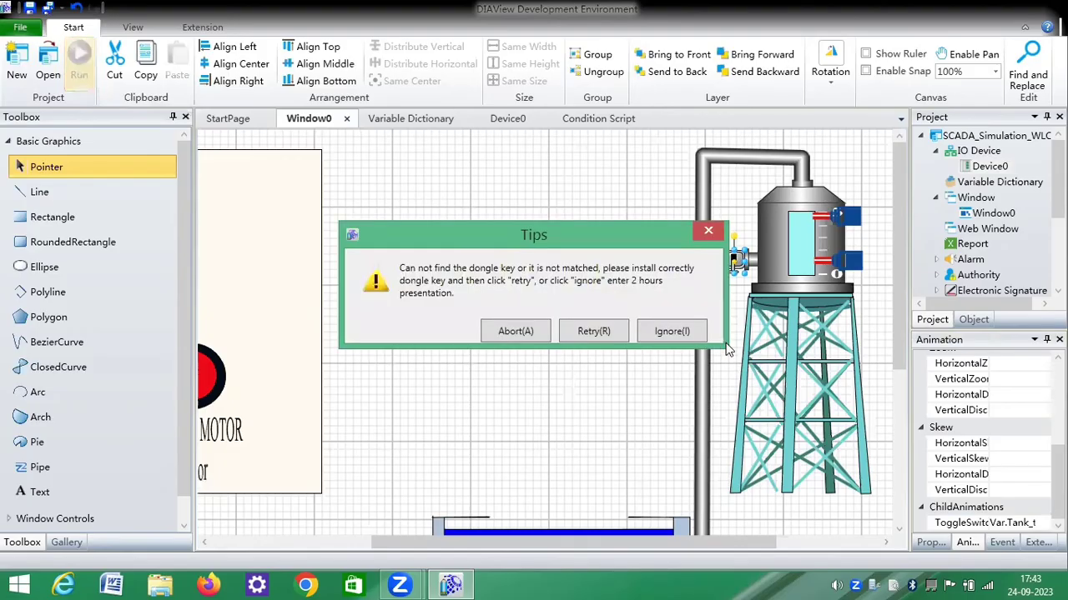
click(671, 332)
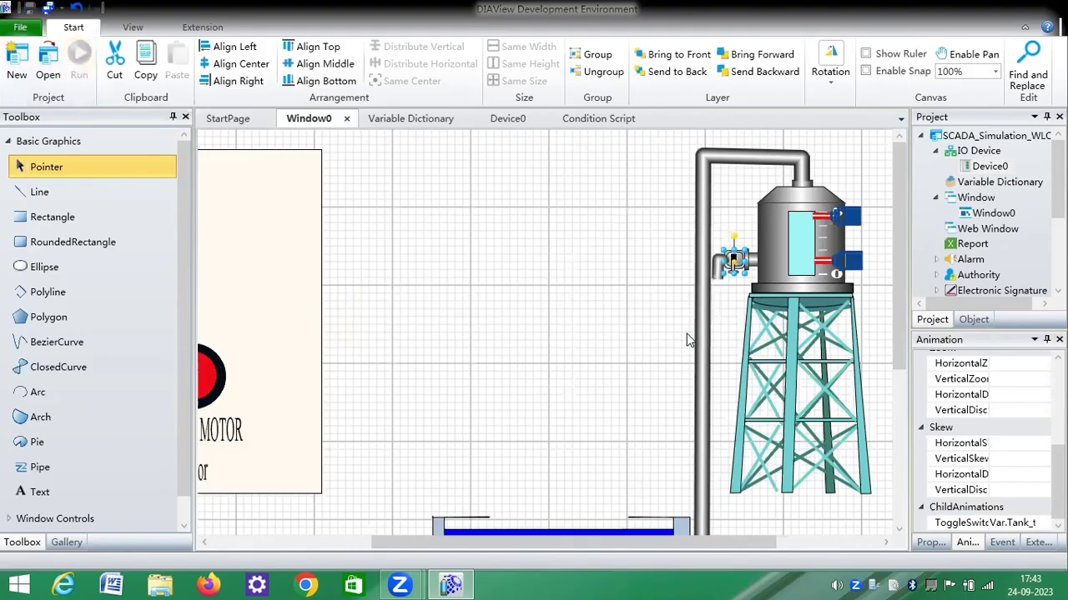